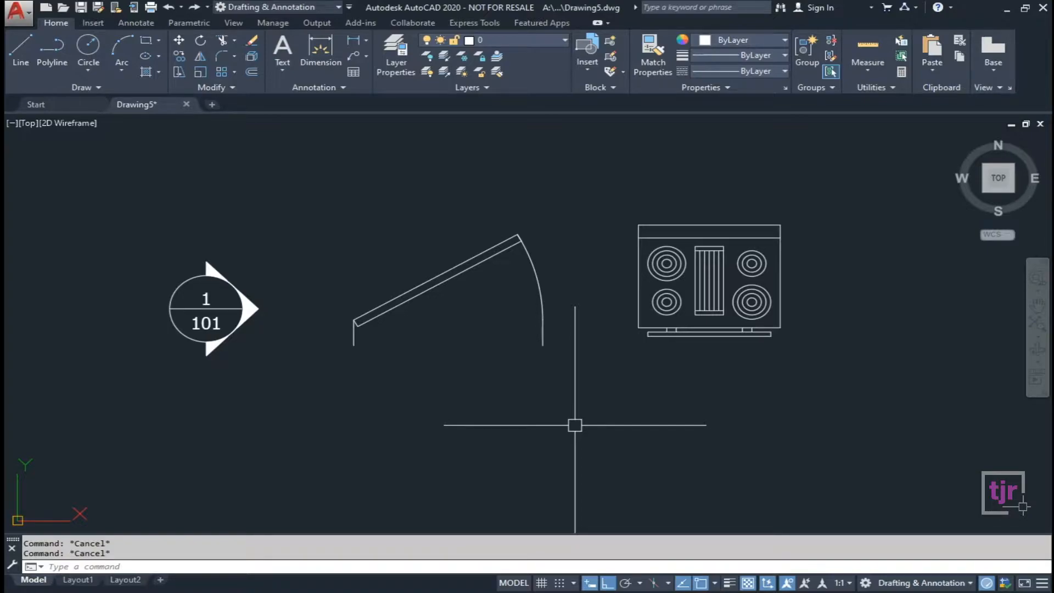
Drag a crossing window from right to left to select the callout, door and range blocks together.
click(763, 336)
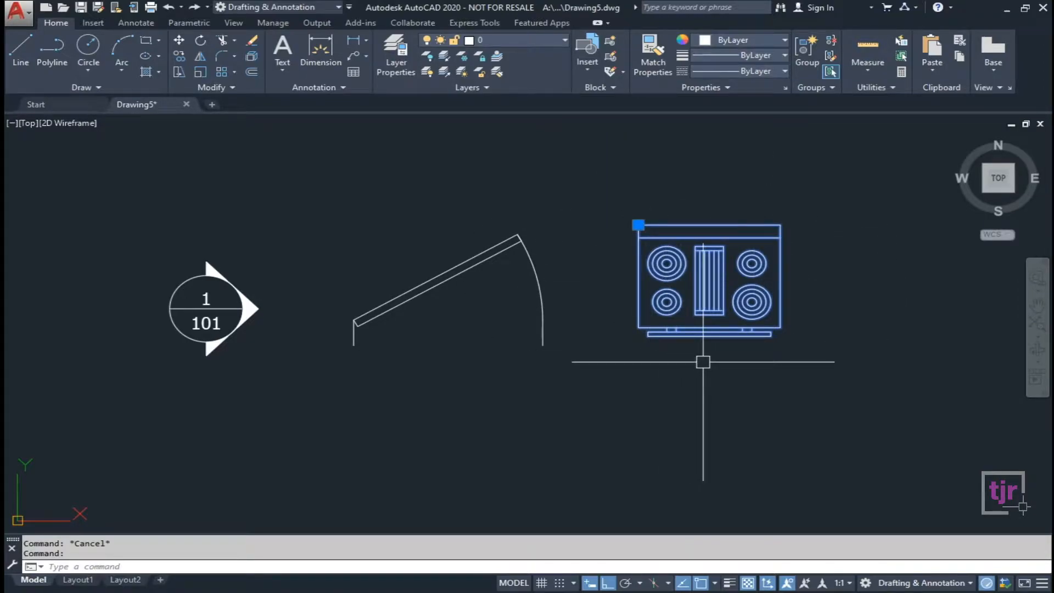
middle_drag(809, 360, 576, 388)
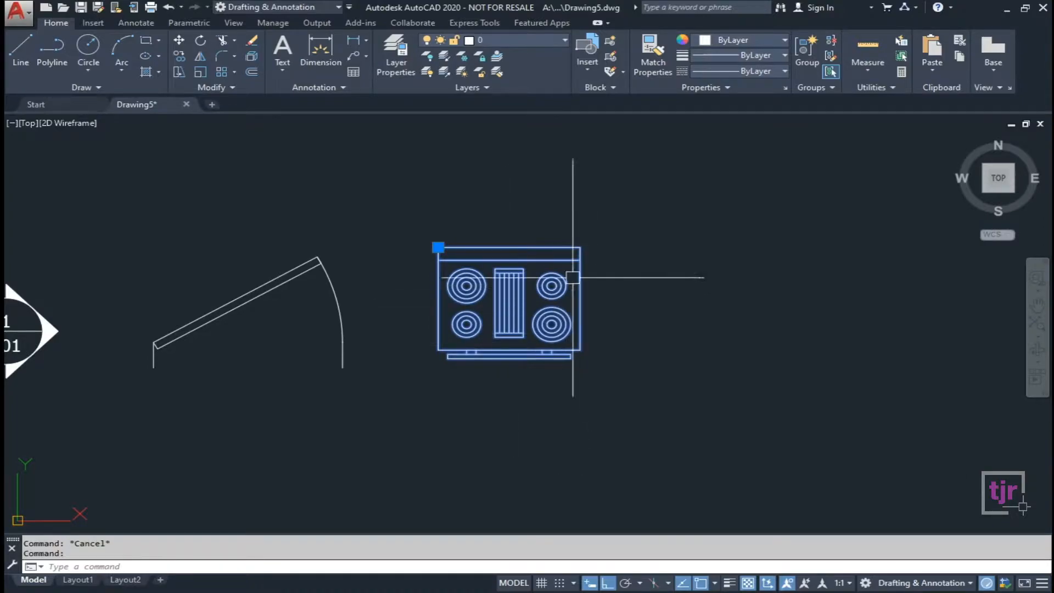
key(Escape)
scroll(680, 318, down, 2)
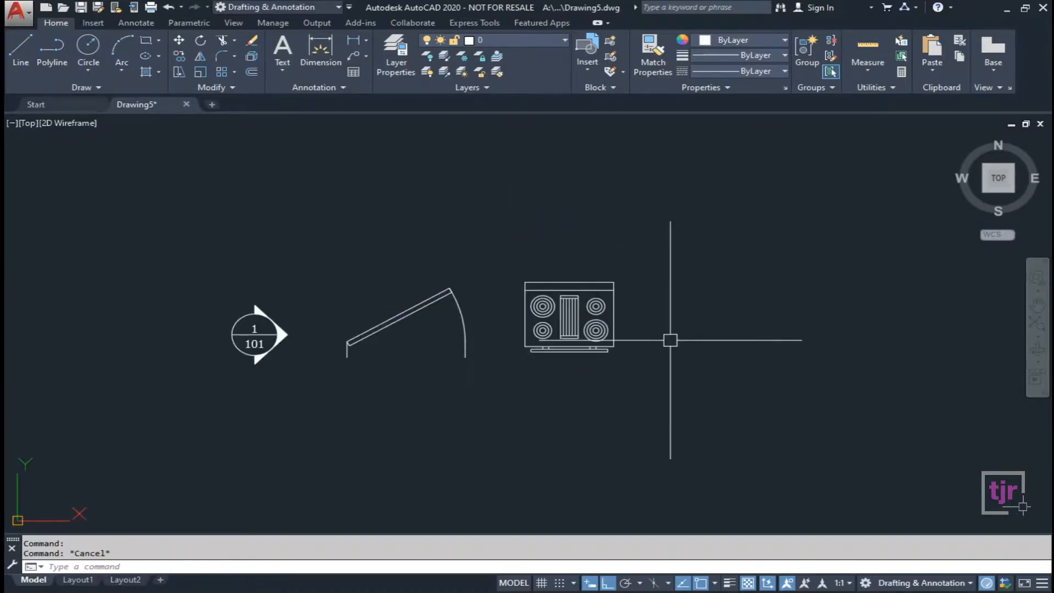
click(647, 385)
click(219, 328)
middle_drag(373, 410, 373, 386)
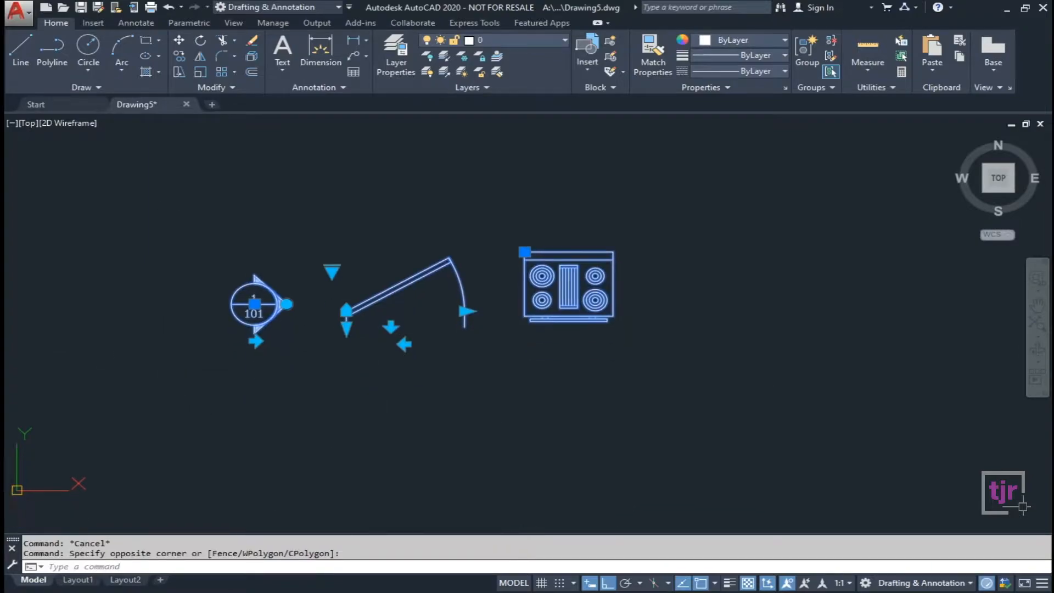
Copy the callout, door and range row twice, placing the copies straight below the originals.
text(o)
key(Return)
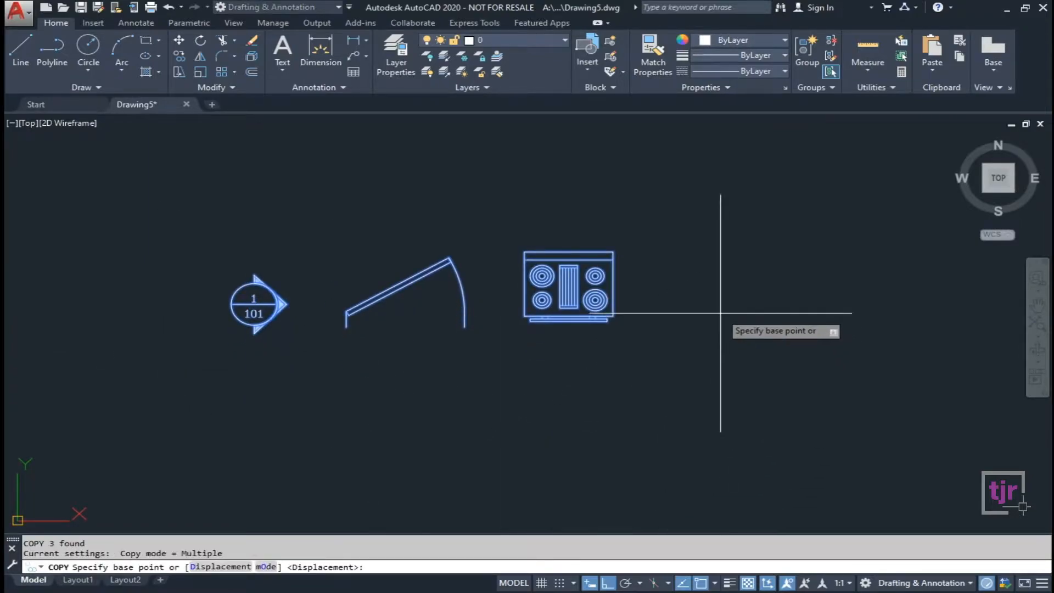
click(717, 311)
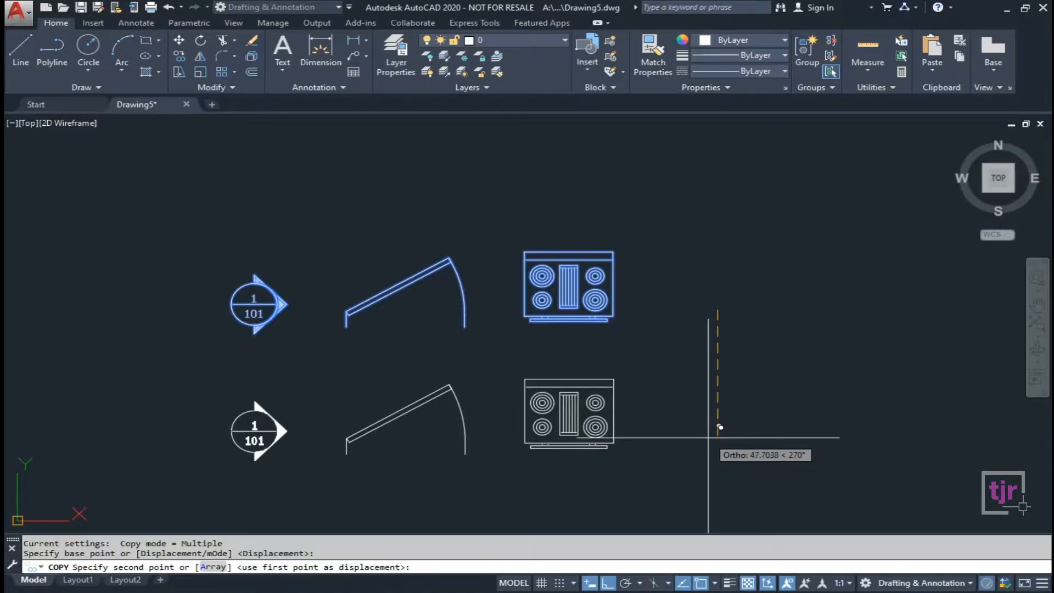
click(708, 438)
middle_drag(707, 470, 671, 319)
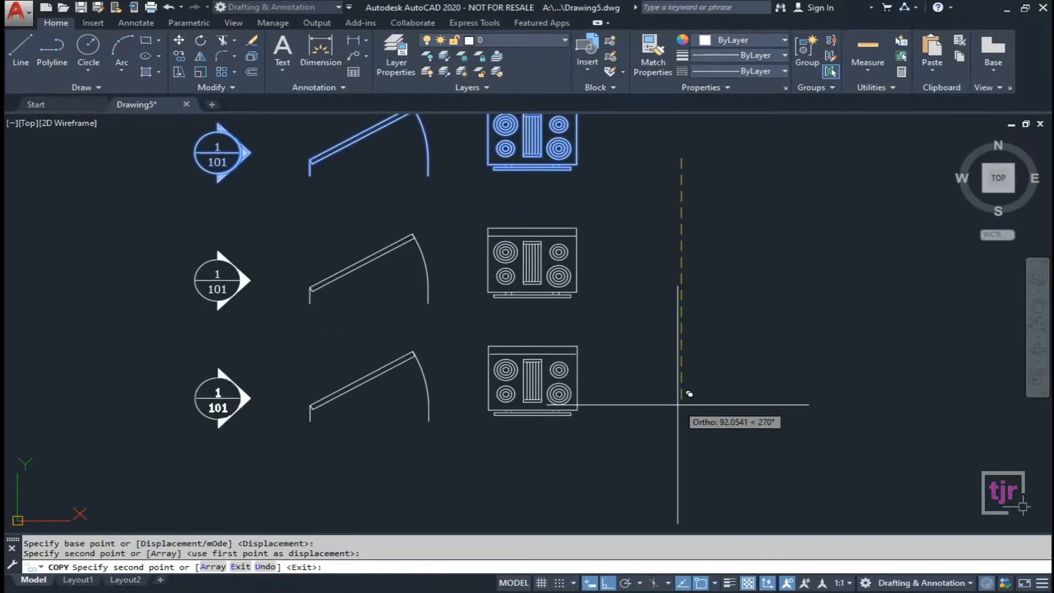
click(678, 406)
key(Escape)
key(Escape)
Recentre the view on the three rows and select the top range block.
scroll(597, 192, down, 3)
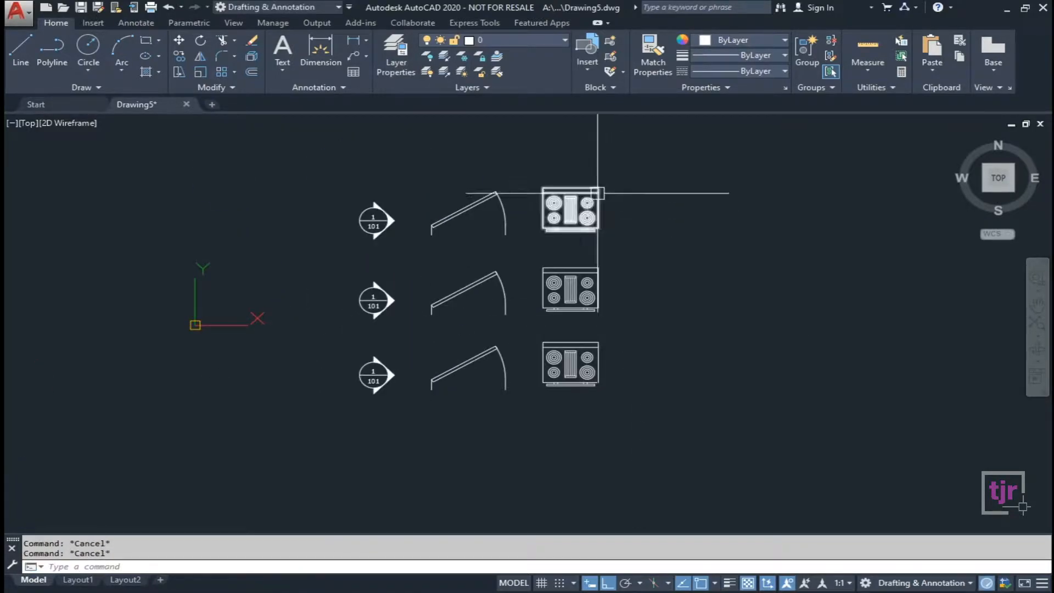
scroll(543, 284, up, 4)
scroll(543, 284, up, 3)
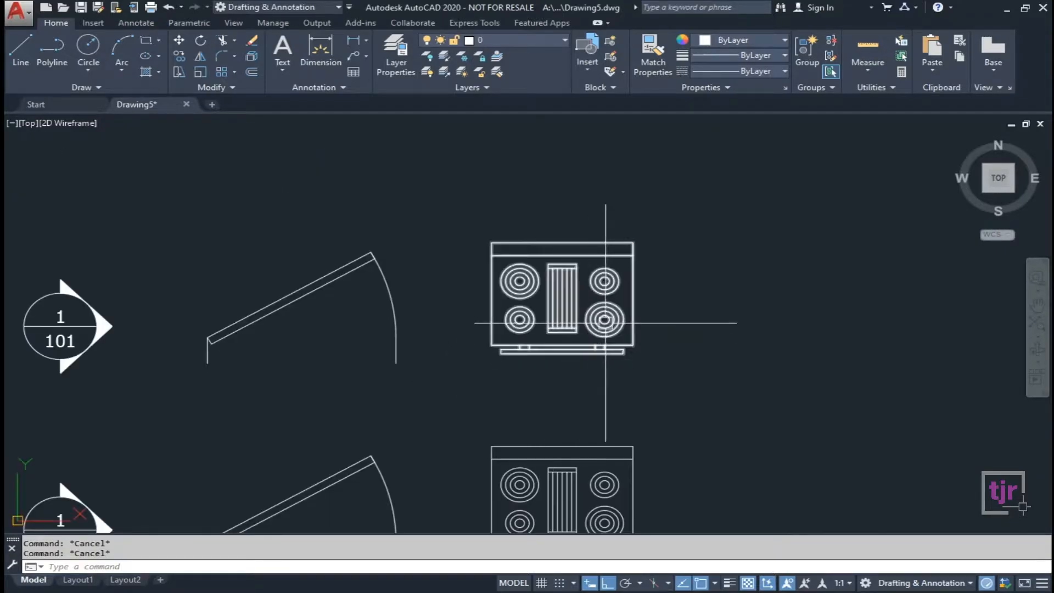
scroll(604, 384, down, 5)
scroll(549, 439, up, 1)
middle_drag(663, 471, 640, 442)
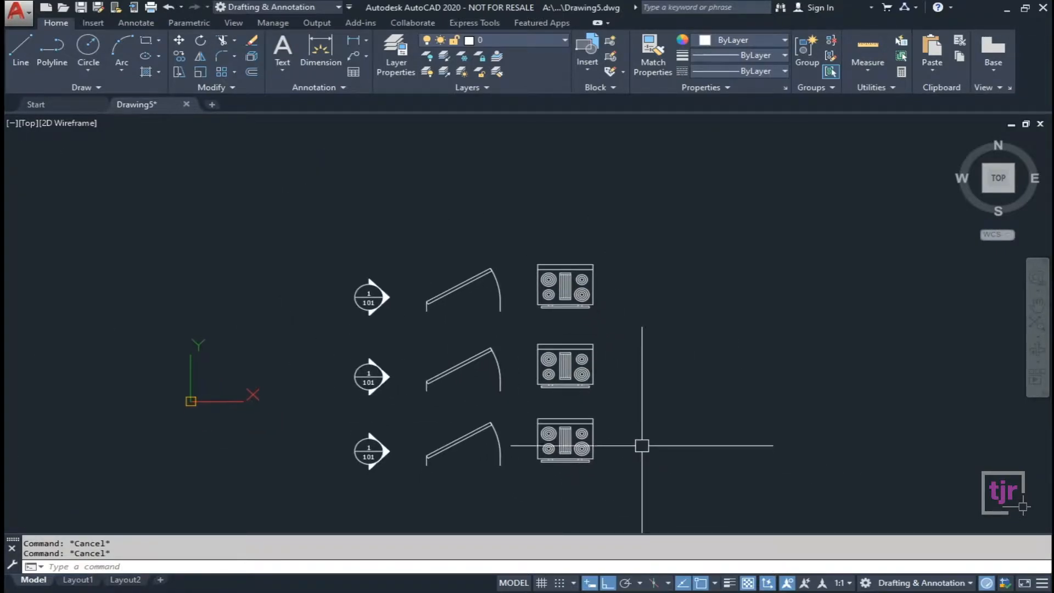
scroll(595, 336, up, 3)
middle_drag(633, 317, 589, 335)
click(515, 289)
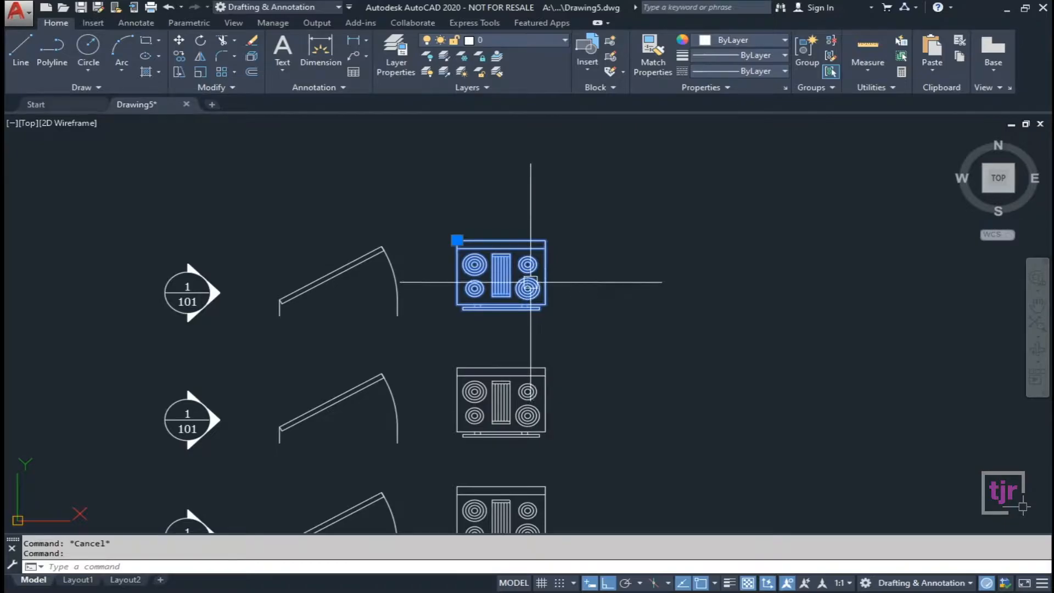
key(Escape)
click(417, 297)
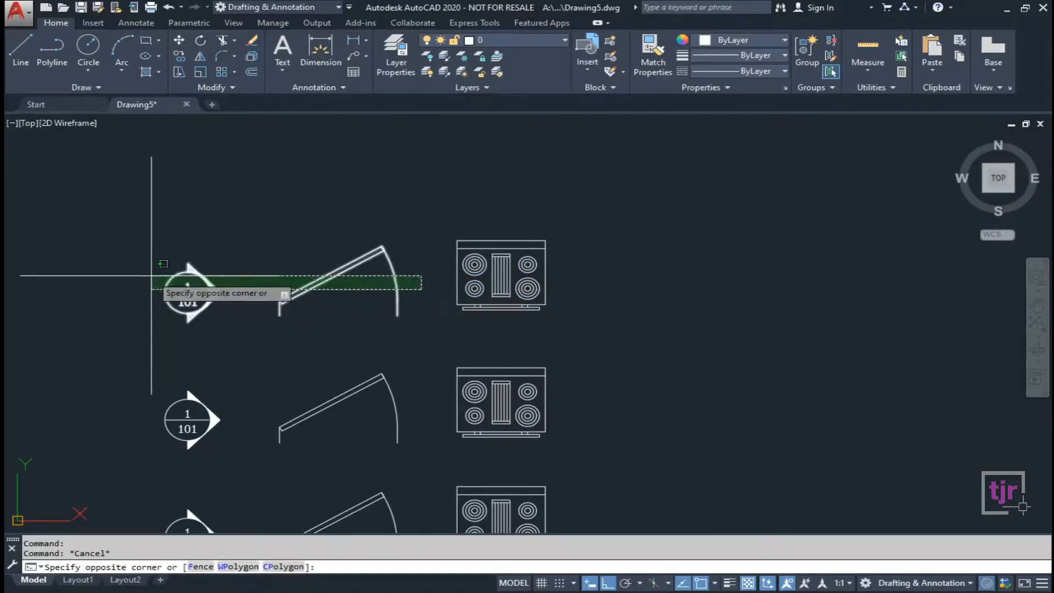
click(156, 279)
key(Escape)
click(413, 297)
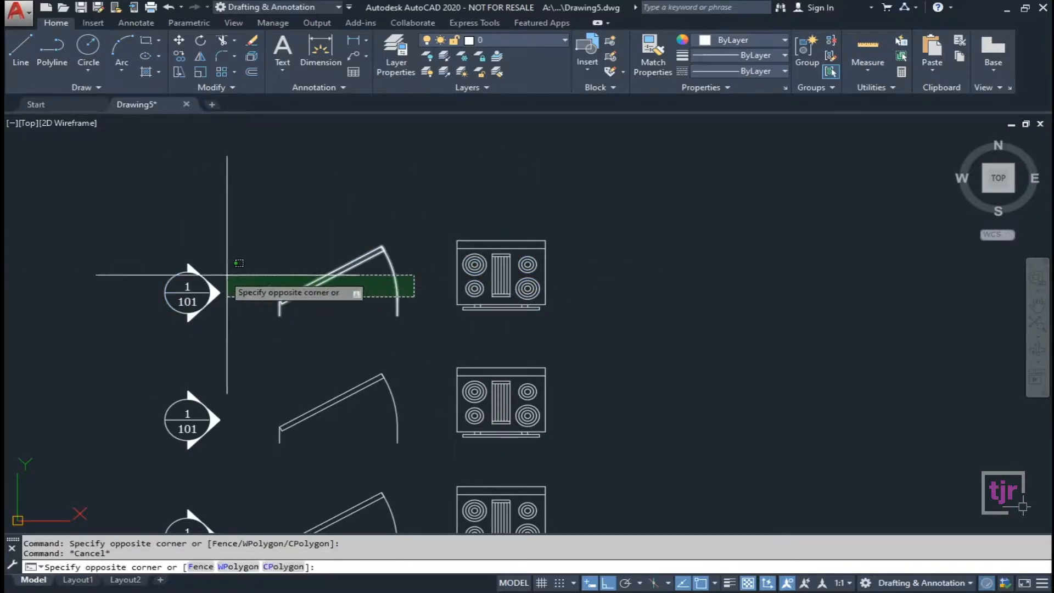
click(169, 265)
key(Escape)
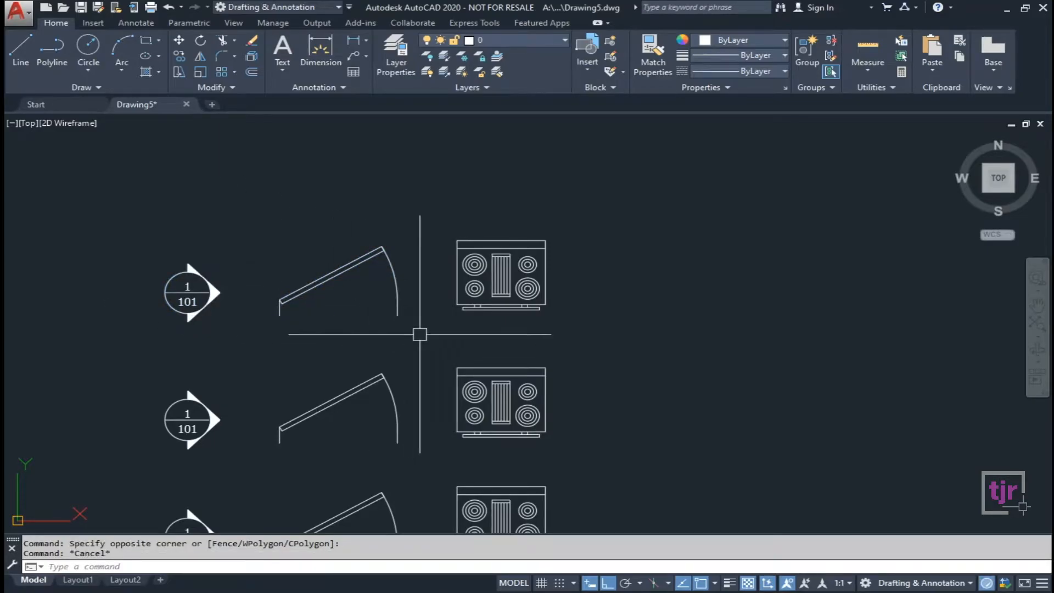
key(Escape)
click(494, 287)
scroll(471, 268, up, 2)
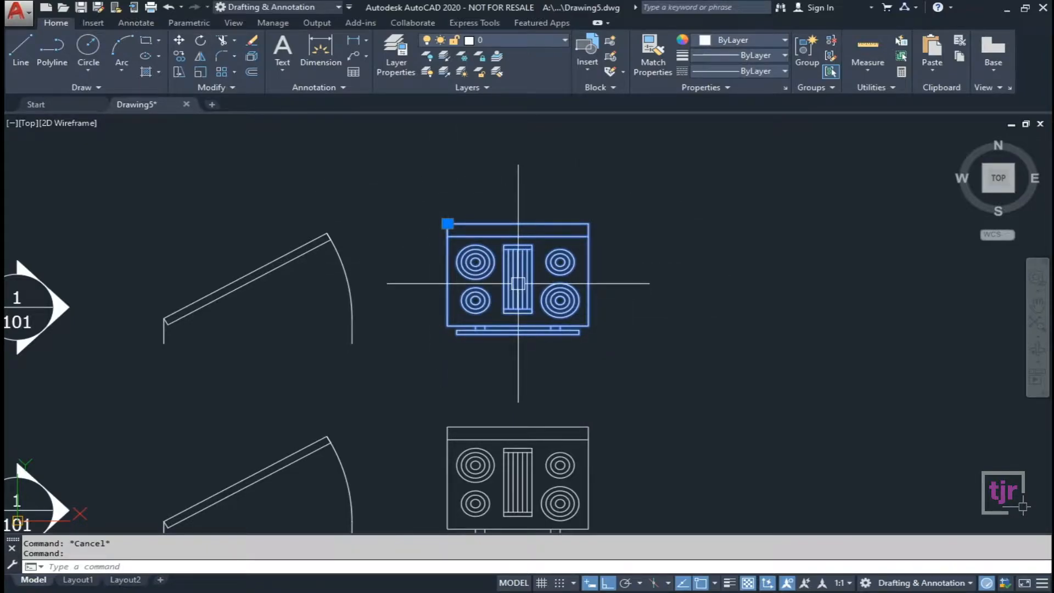
right_click(518, 283)
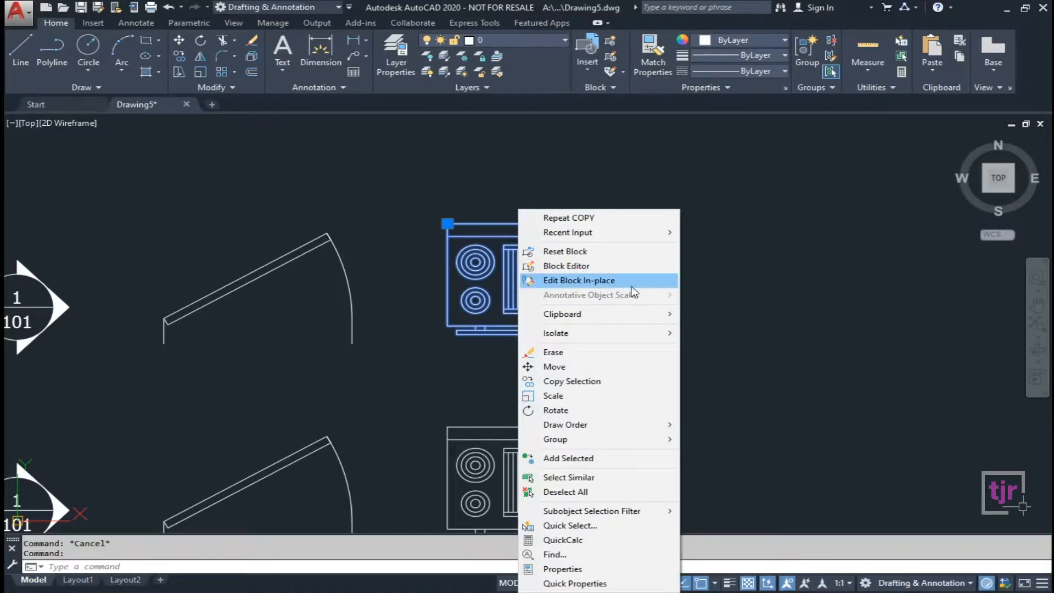
click(478, 266)
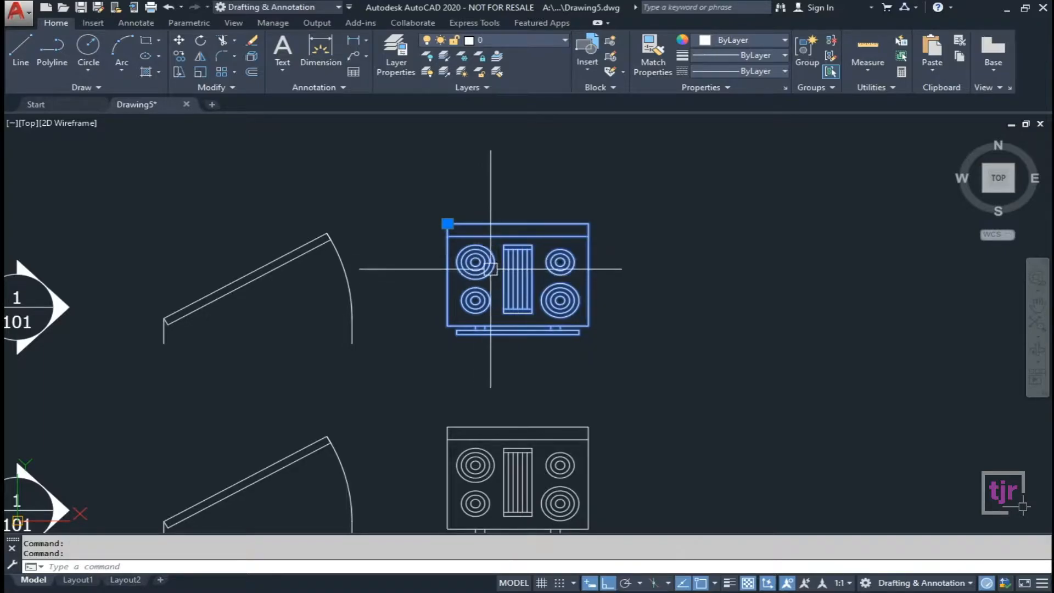
Delete the centre grill lines from the Range-Oven - 30 in top block definition and save it.
double_click(490, 269)
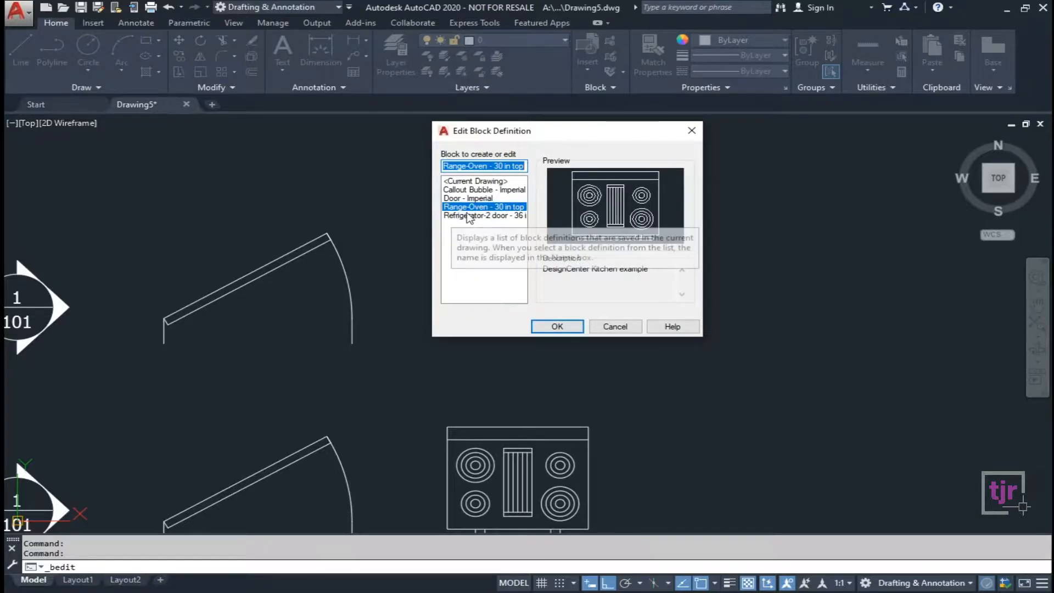
click(557, 326)
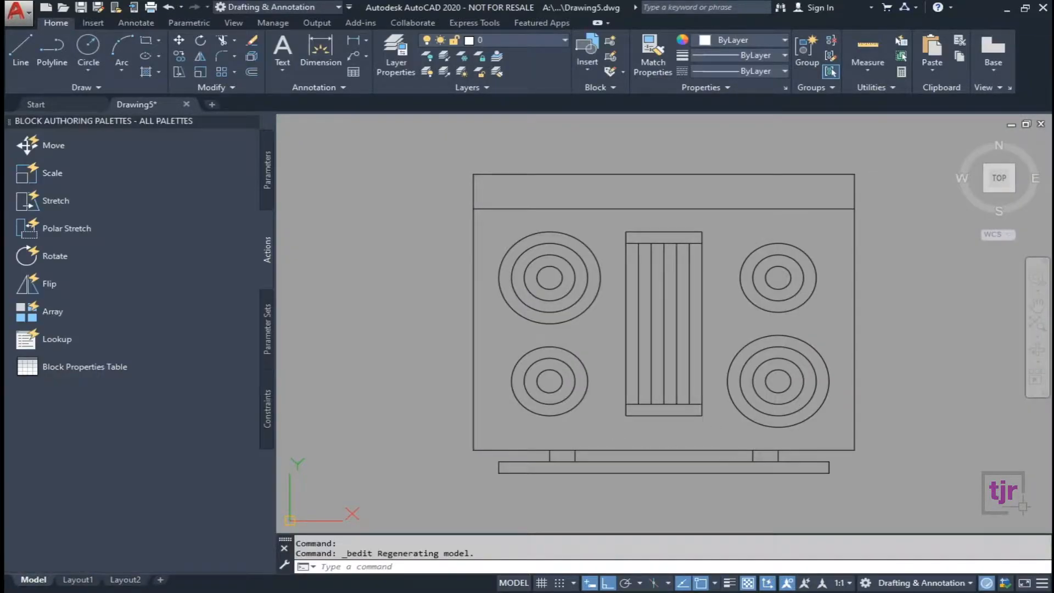
click(705, 436)
click(631, 228)
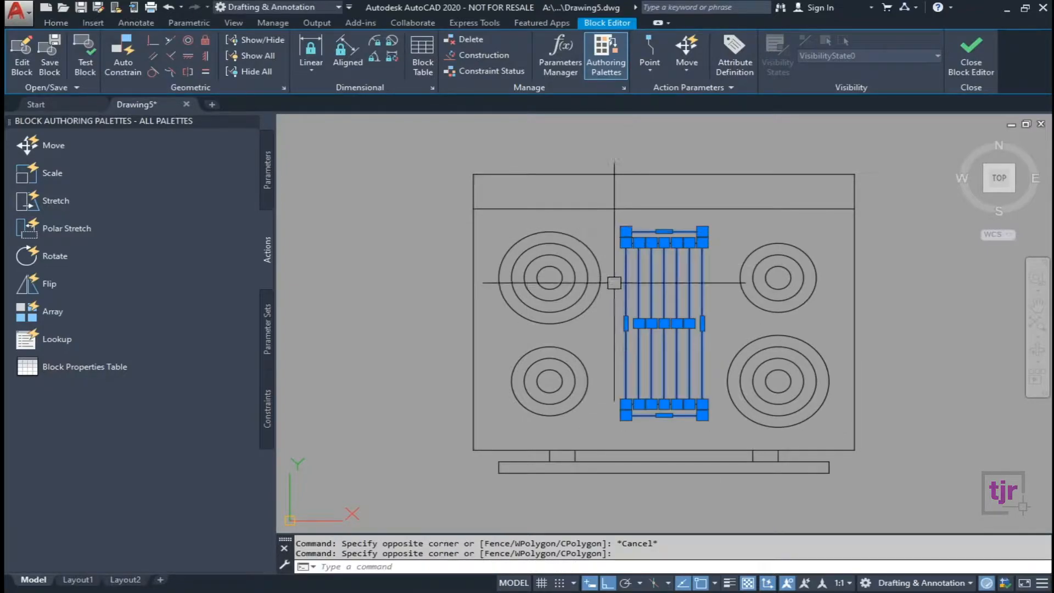
key(Delete)
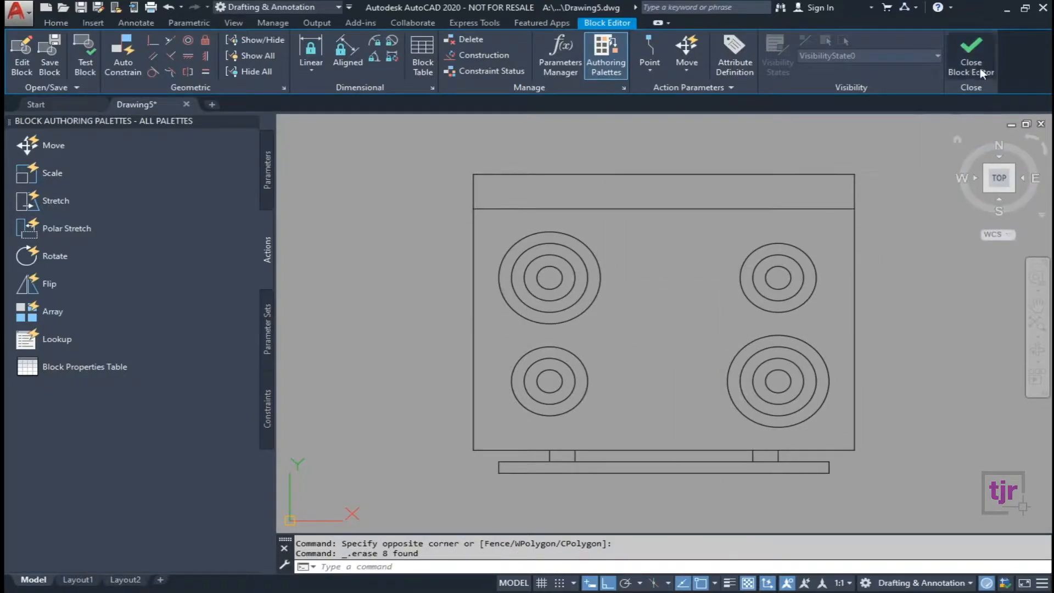
click(980, 68)
click(483, 273)
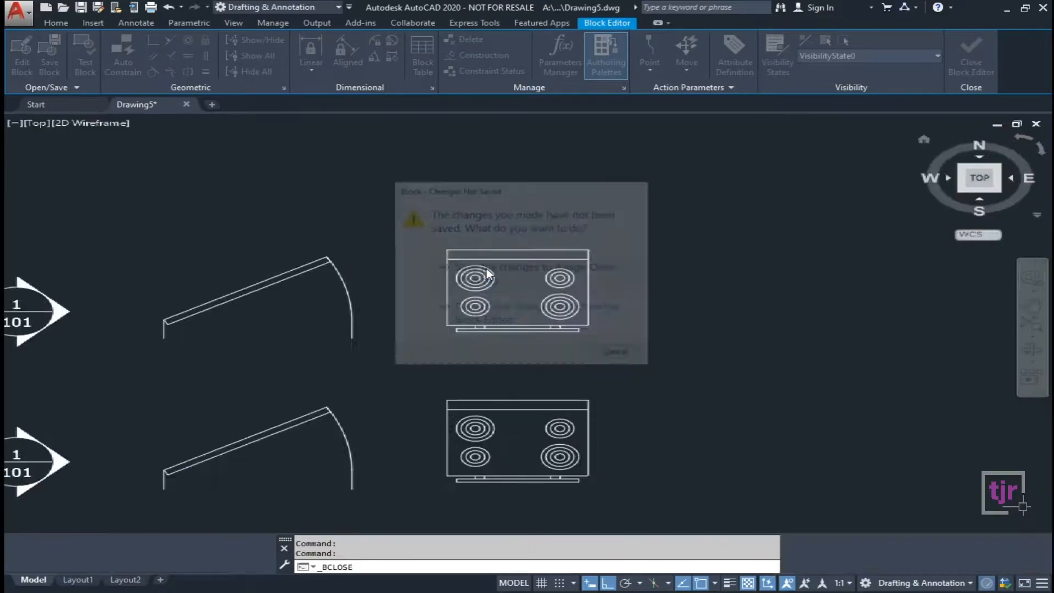
scroll(483, 159, down, 5)
middle_drag(592, 471, 560, 401)
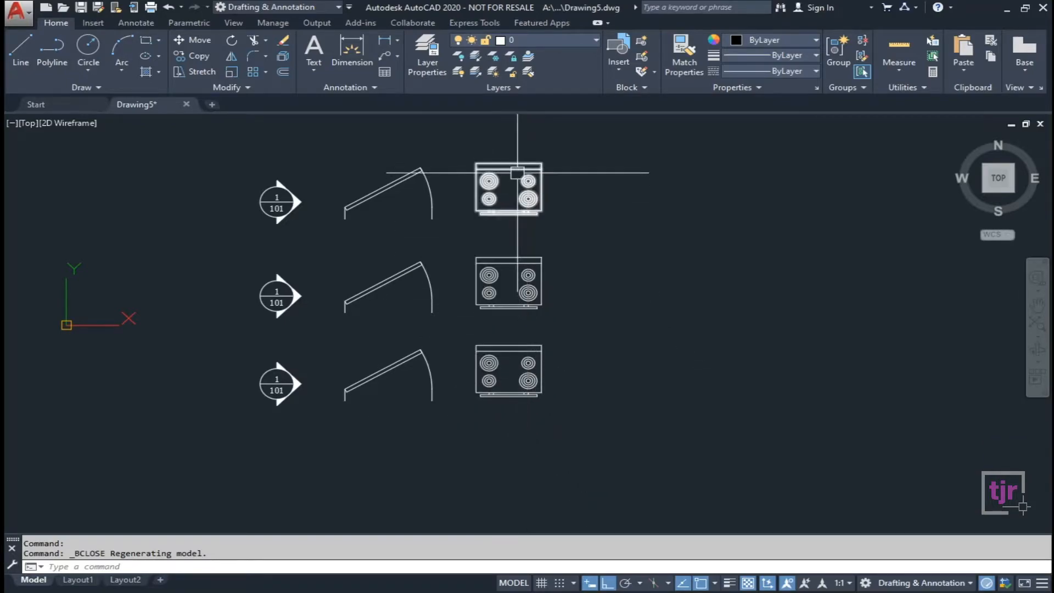
Select the top door block, zoom in, and bring up its right-click menu.
mouse_move(518, 198)
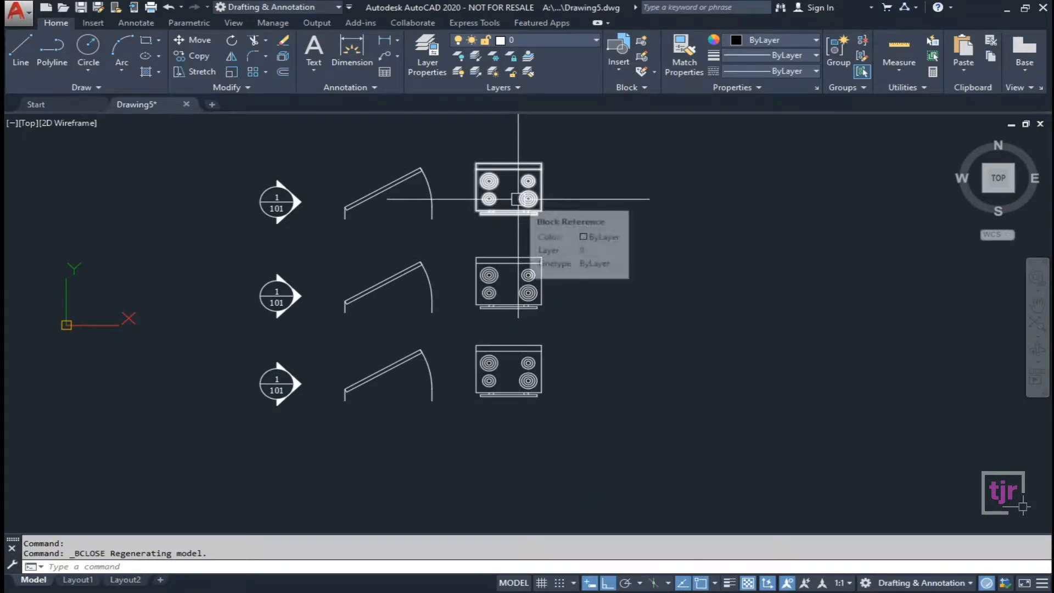
middle_drag(390, 208, 383, 308)
key(Escape)
click(375, 290)
scroll(367, 324, up, 2)
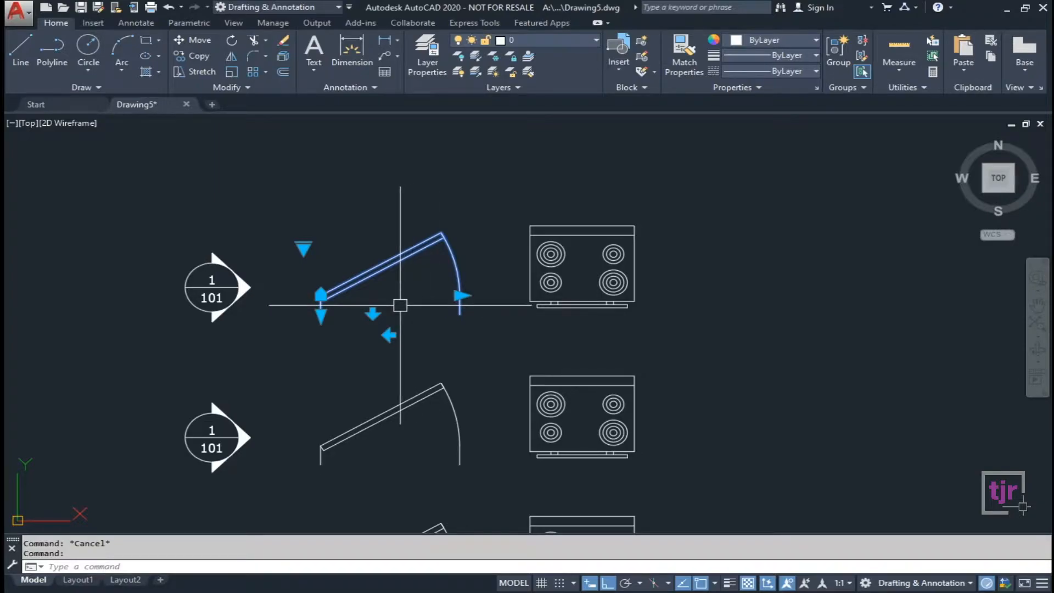
right_click(401, 265)
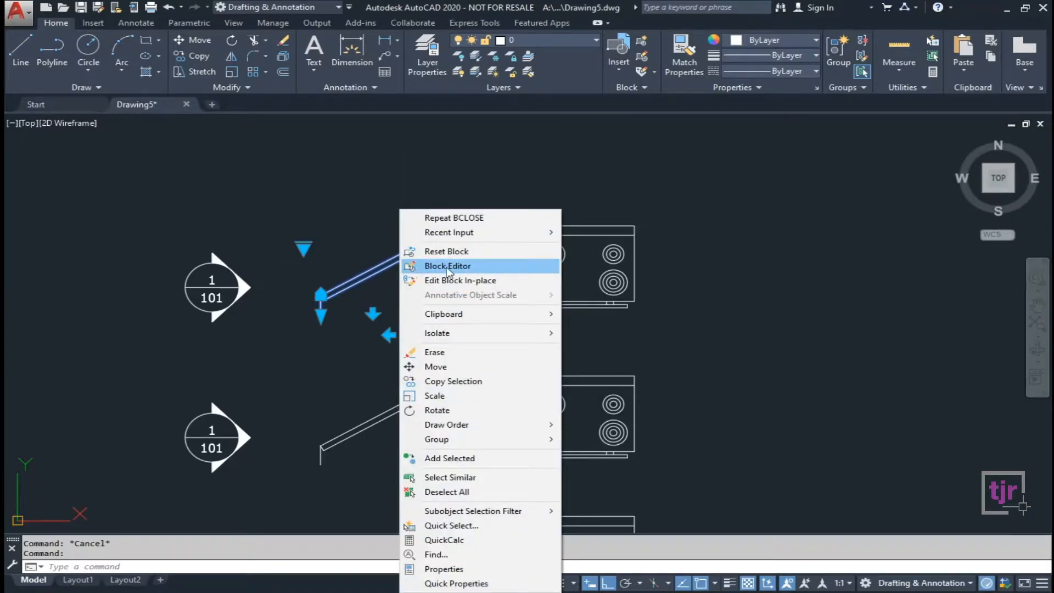
Open the door block in the Block Editor, hide the authoring palettes, then close the editor.
click(465, 269)
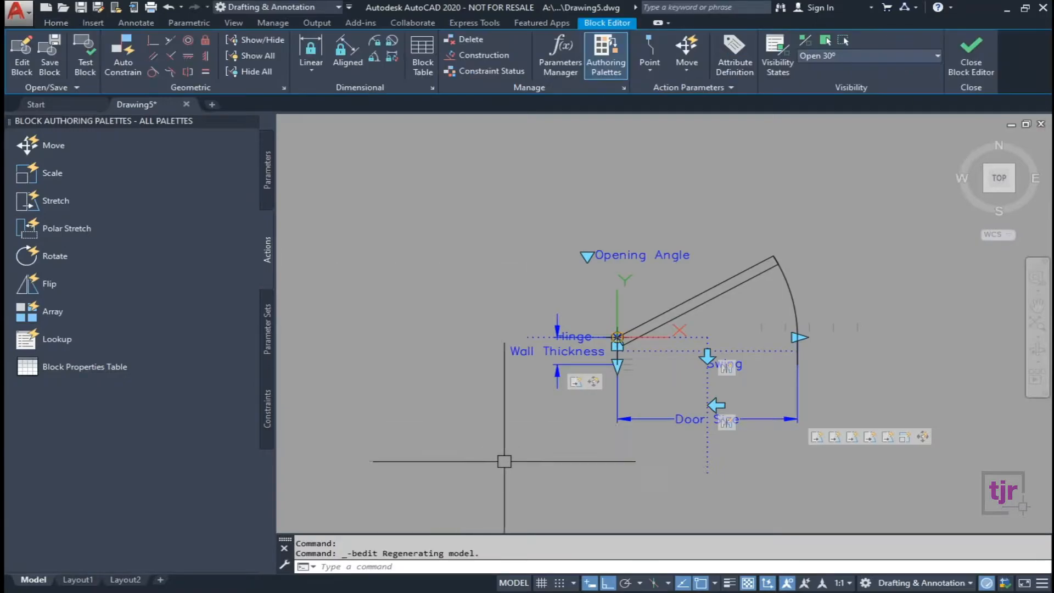
middle_drag(557, 446, 460, 415)
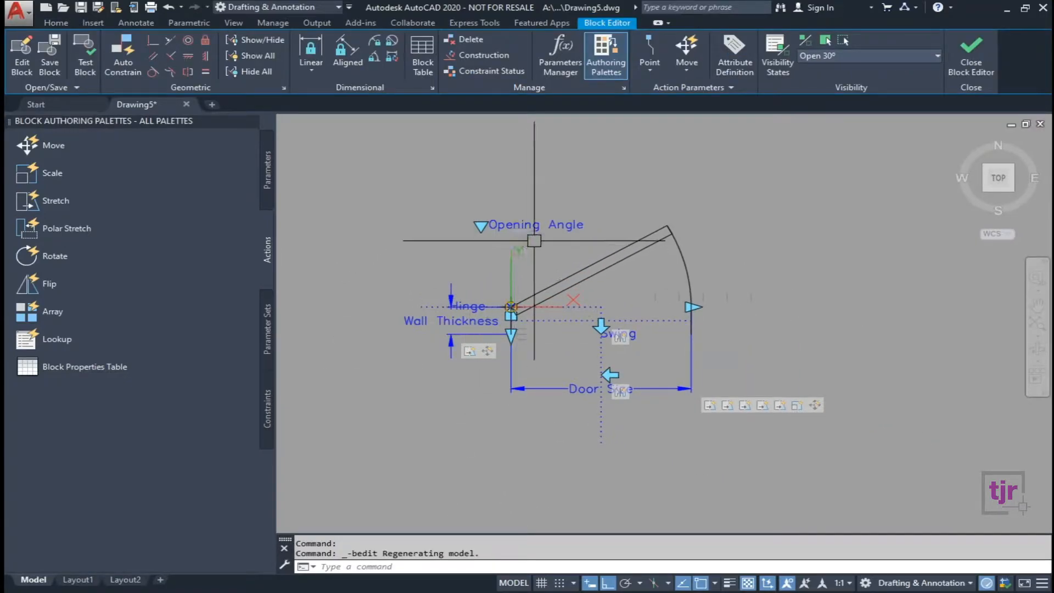
scroll(439, 329, up, 2)
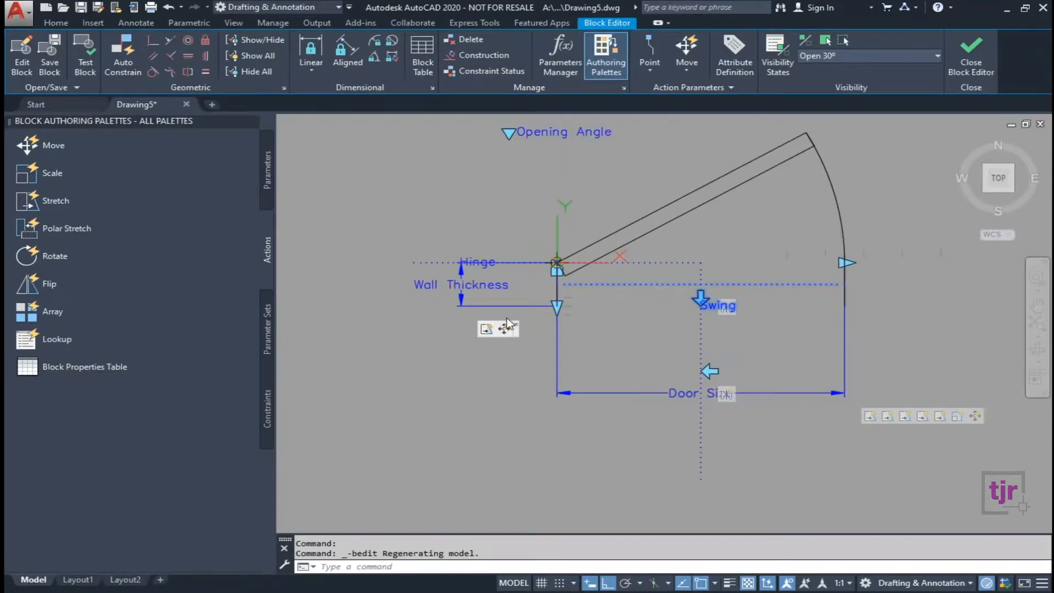
scroll(501, 345, down, 2)
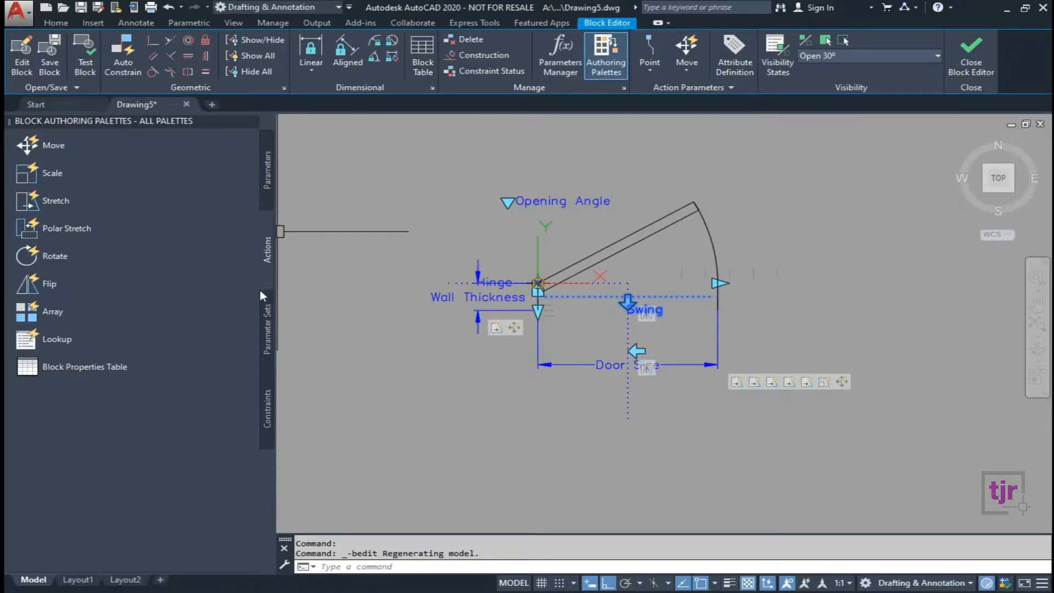
click(269, 187)
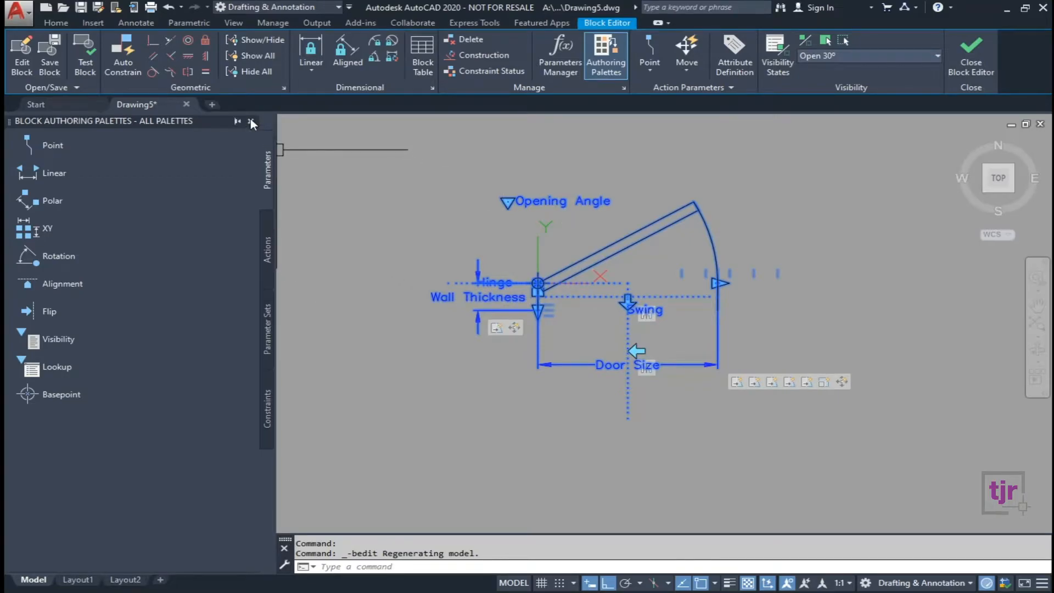
click(250, 120)
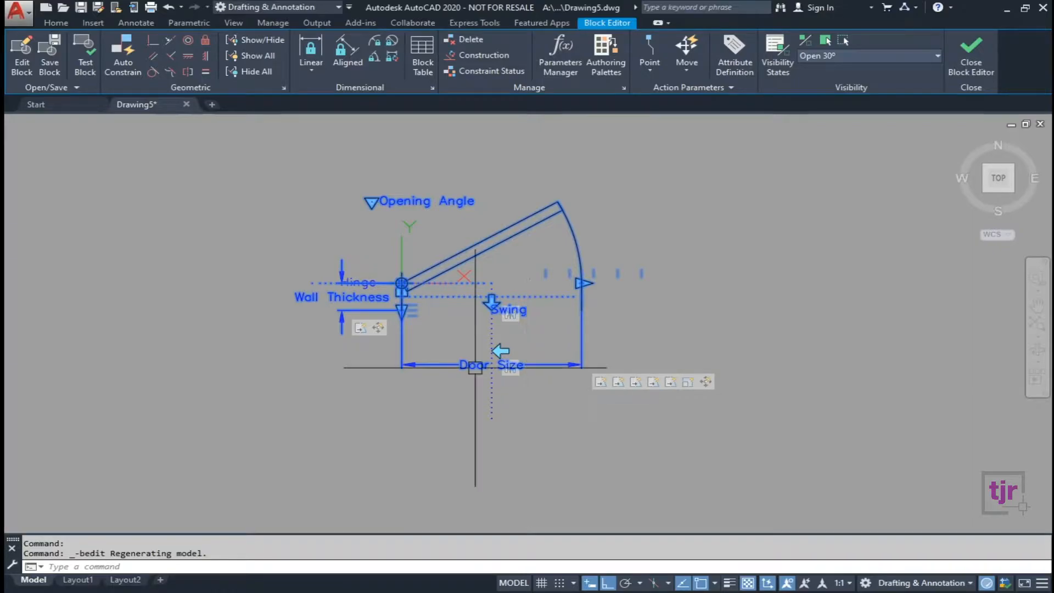
click(969, 67)
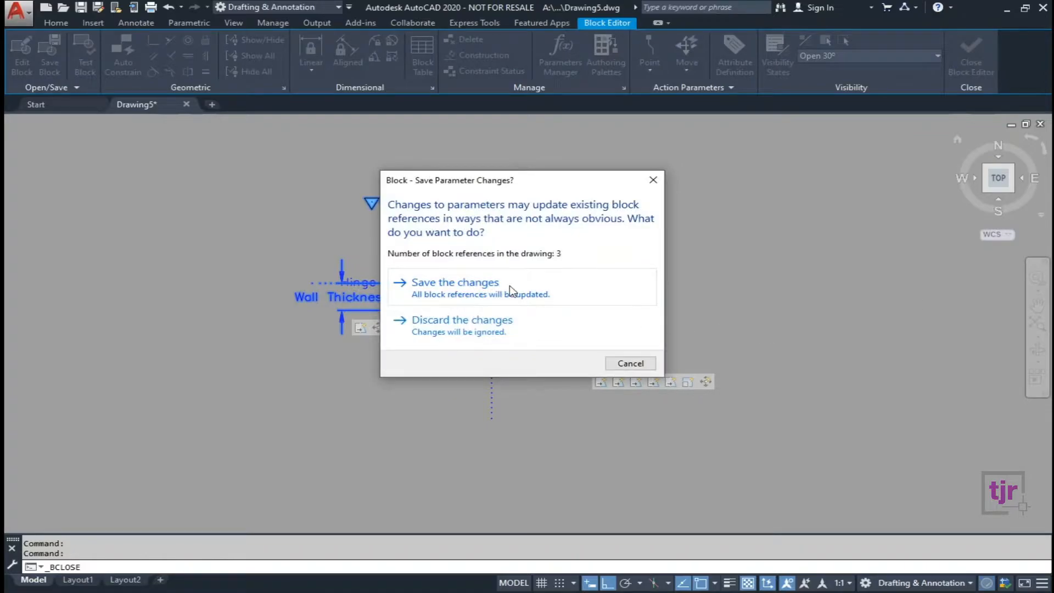
Discard the door block edits and shorten the top door swing with its size grip.
click(511, 327)
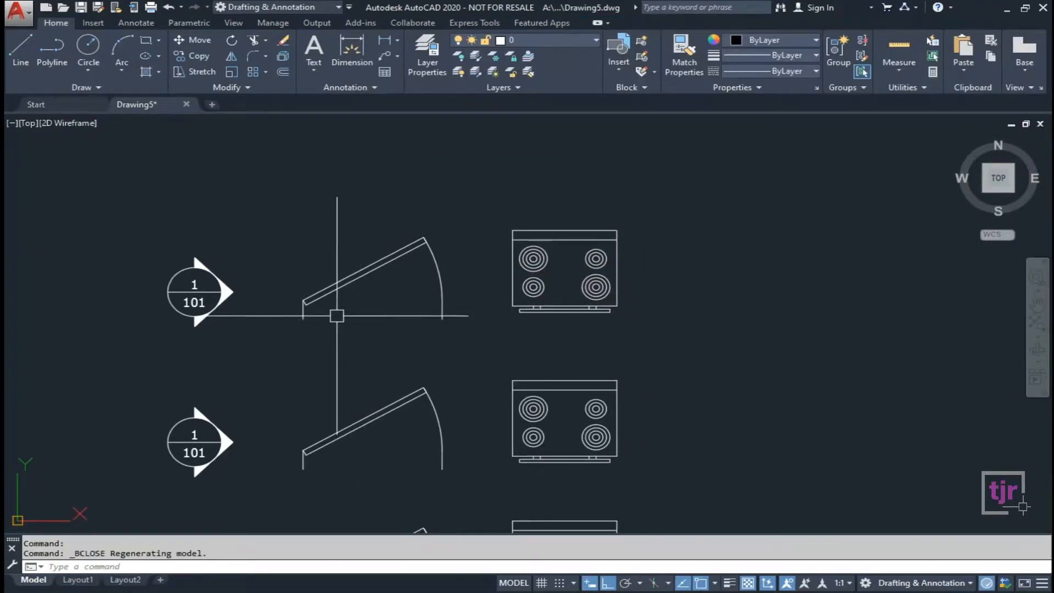
scroll(334, 310, up, 2)
click(329, 276)
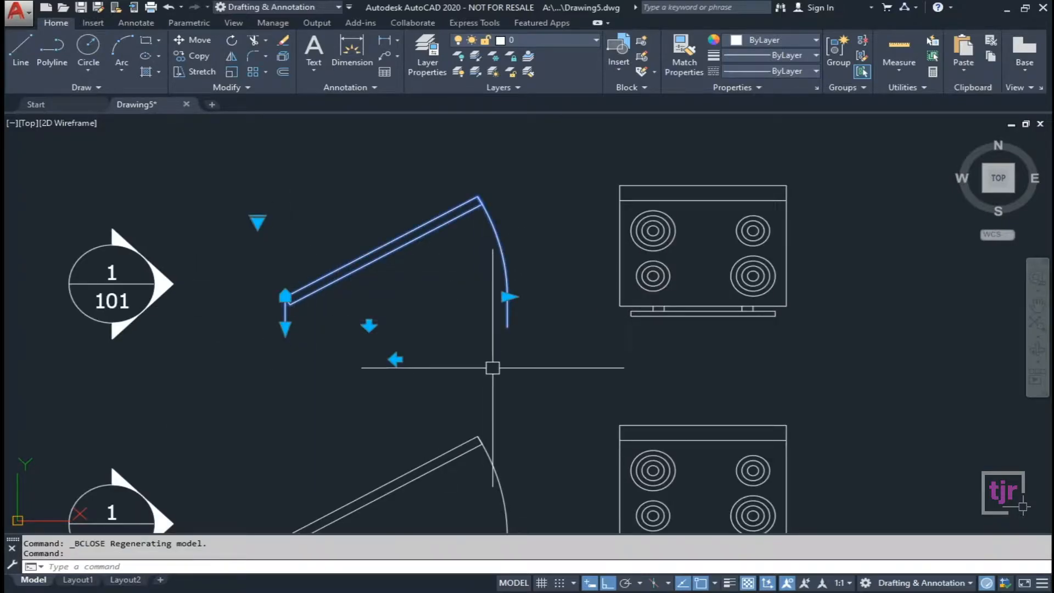
click(509, 297)
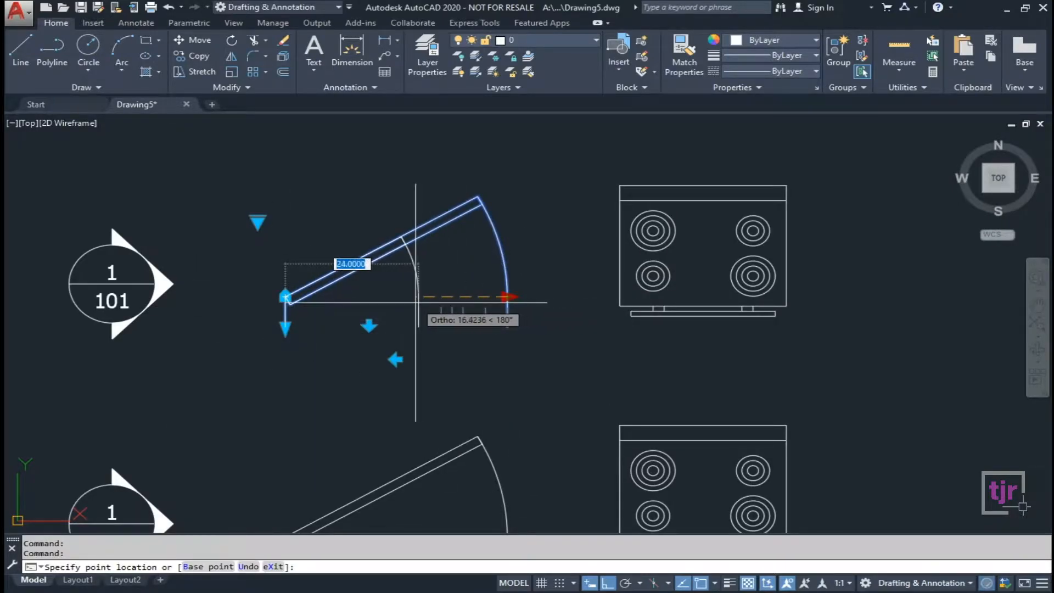
click(461, 304)
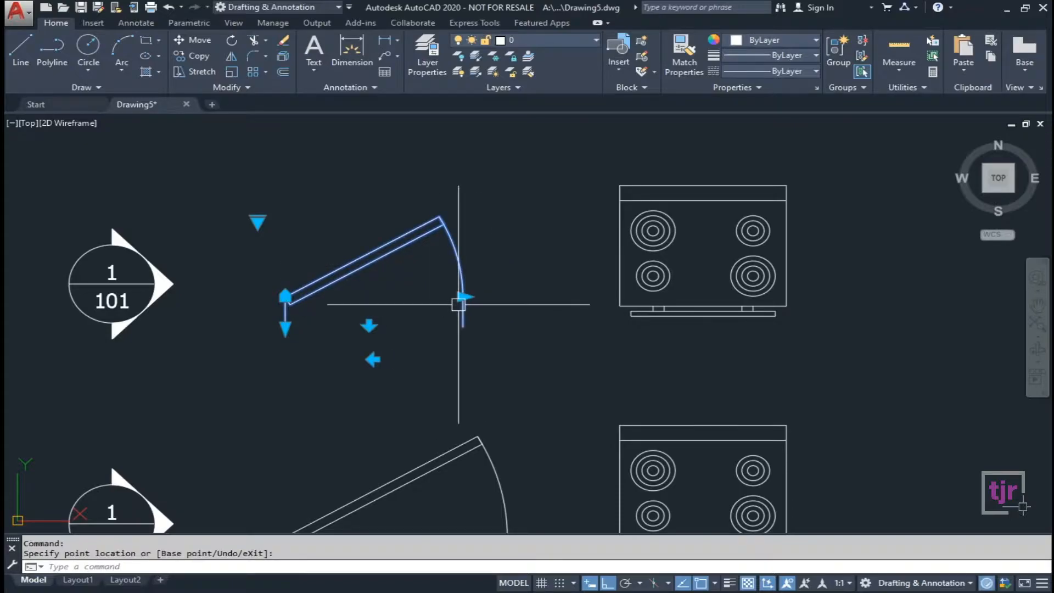
Cancel a second door resize, clear the selection, and bring up Drawing Units with UN.
click(464, 296)
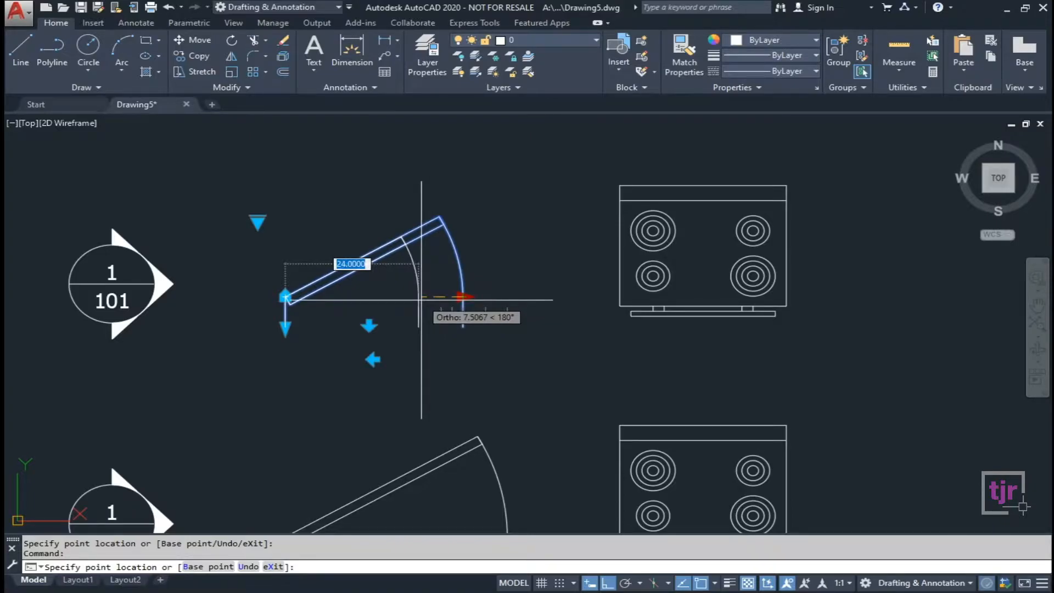
key(Escape)
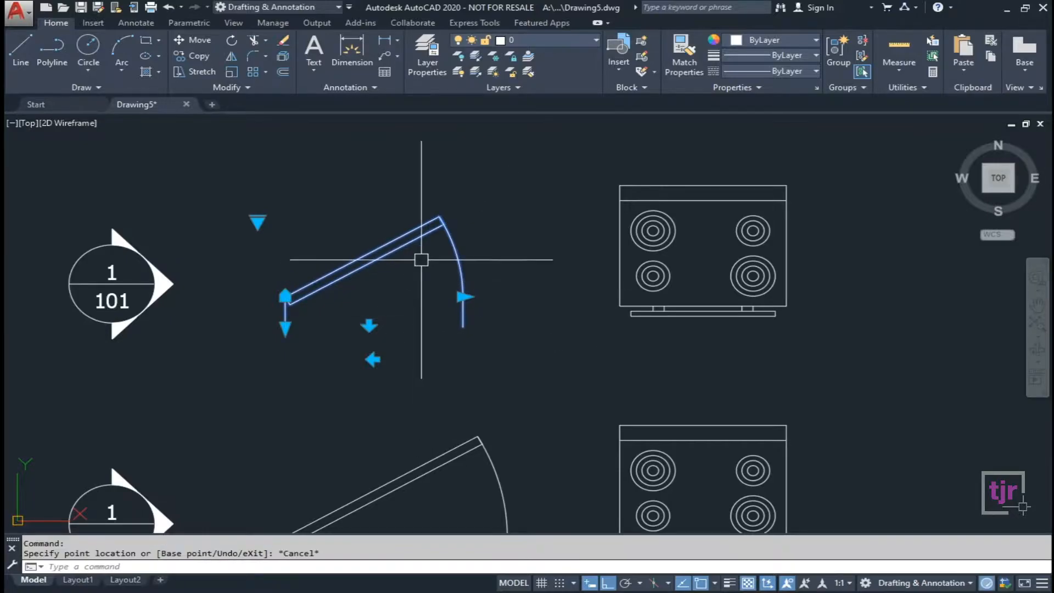
scroll(428, 269, down, 2)
key(Escape)
key(Escape)
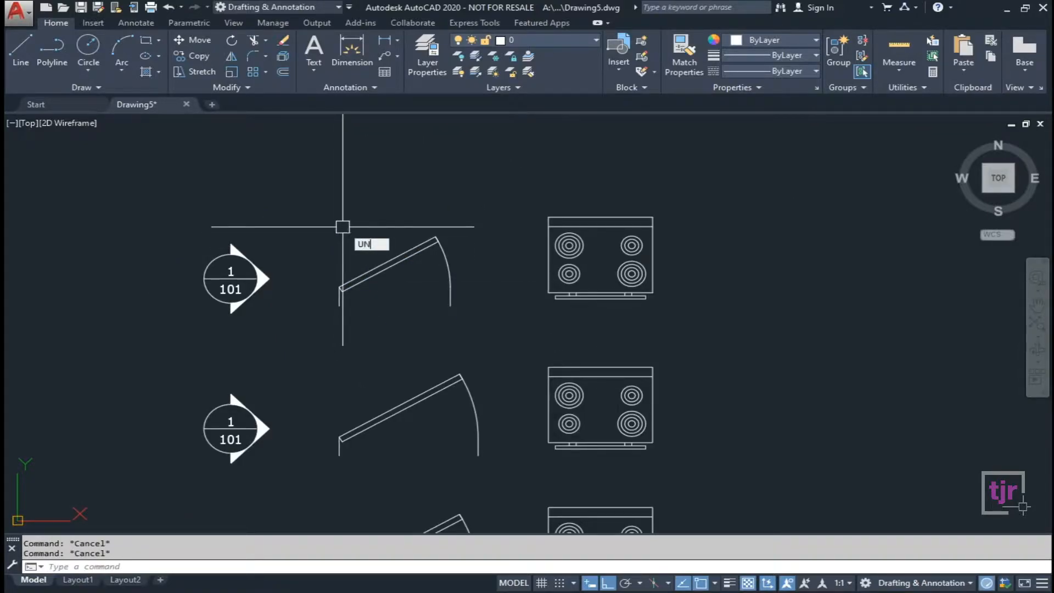
text(UN)
key(Return)
Set the length type to Engineering with 0'-0" precision and Inches insertion scale, then apply.
click(315, 182)
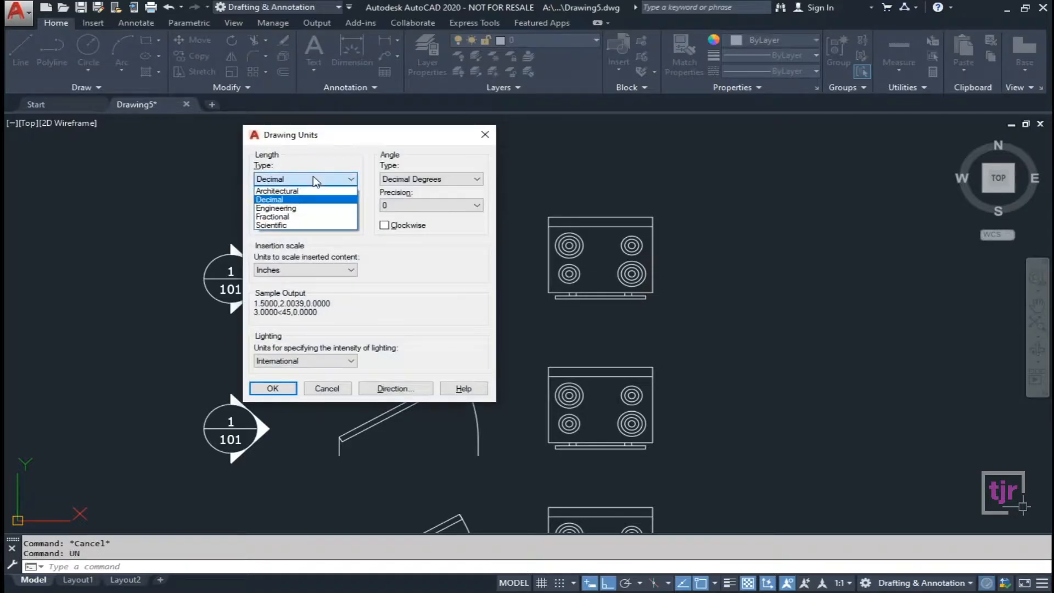
click(285, 207)
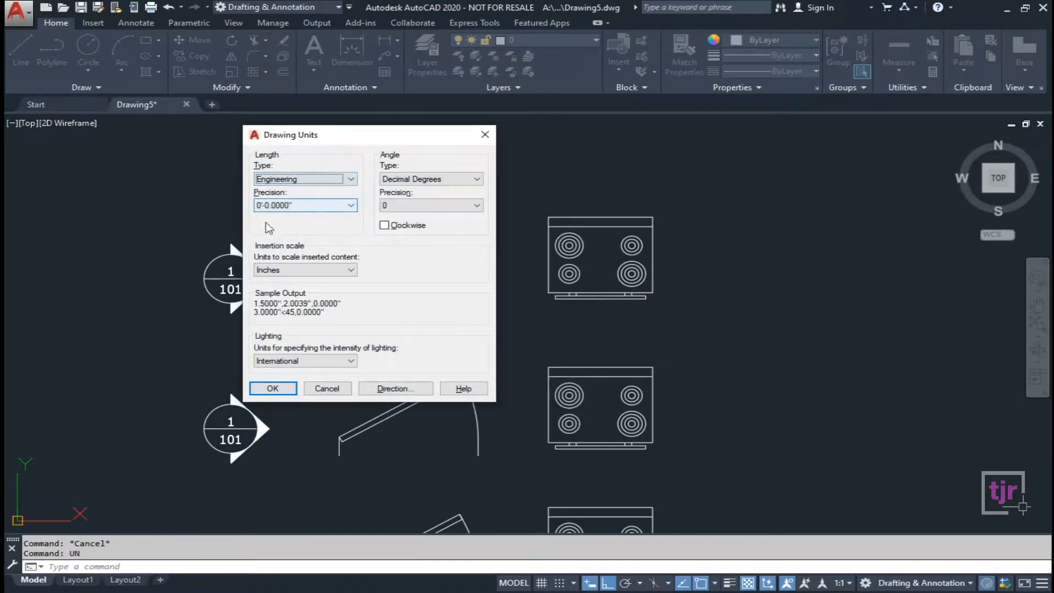
click(332, 209)
click(301, 217)
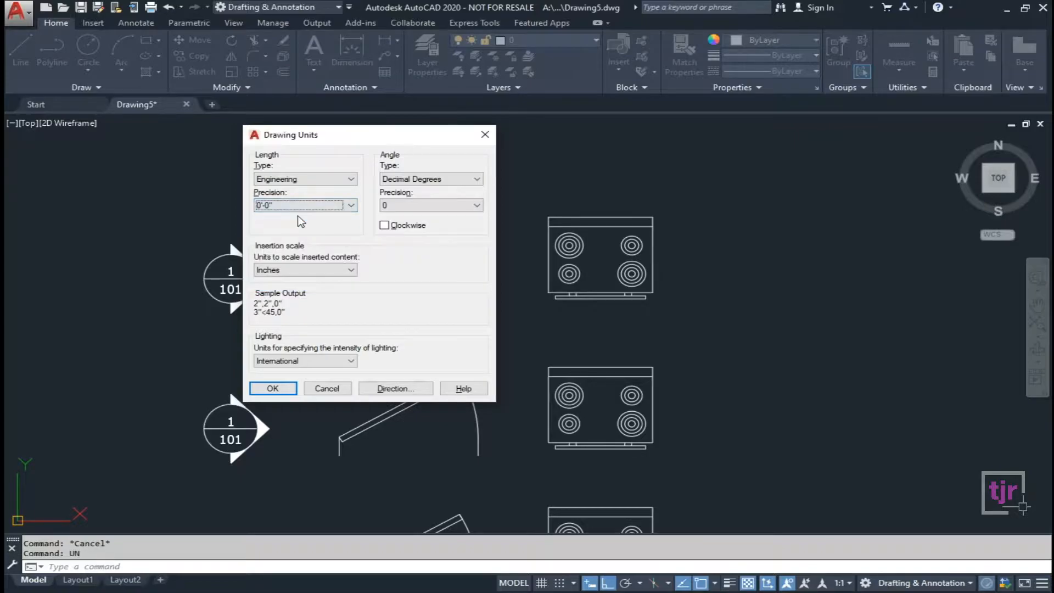
click(312, 269)
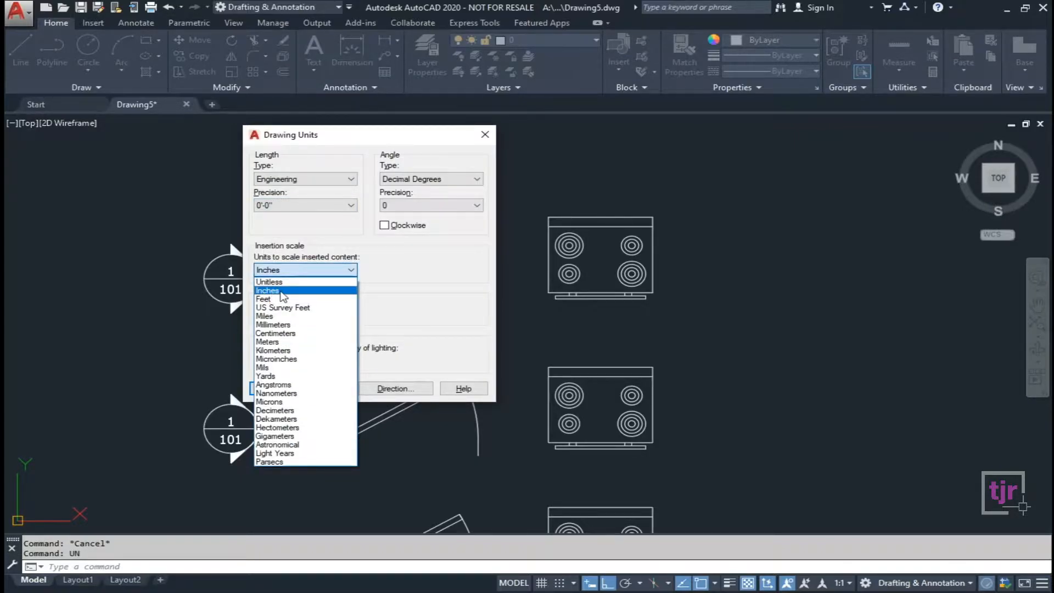
click(281, 290)
click(272, 388)
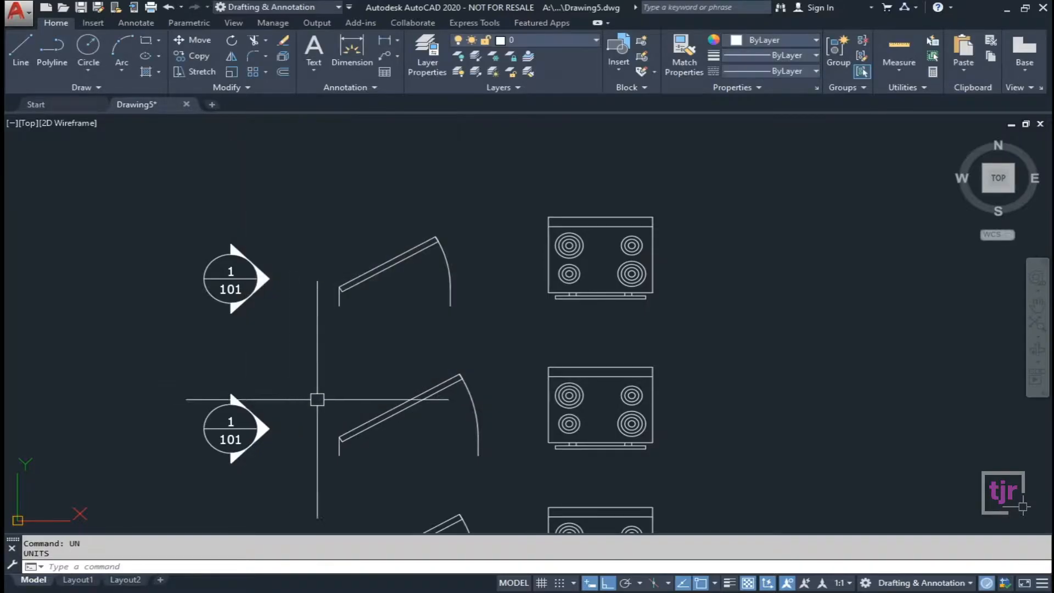
Stretch the top door wider, then shrink it back to a smaller size.
click(369, 272)
scroll(420, 310, up, 2)
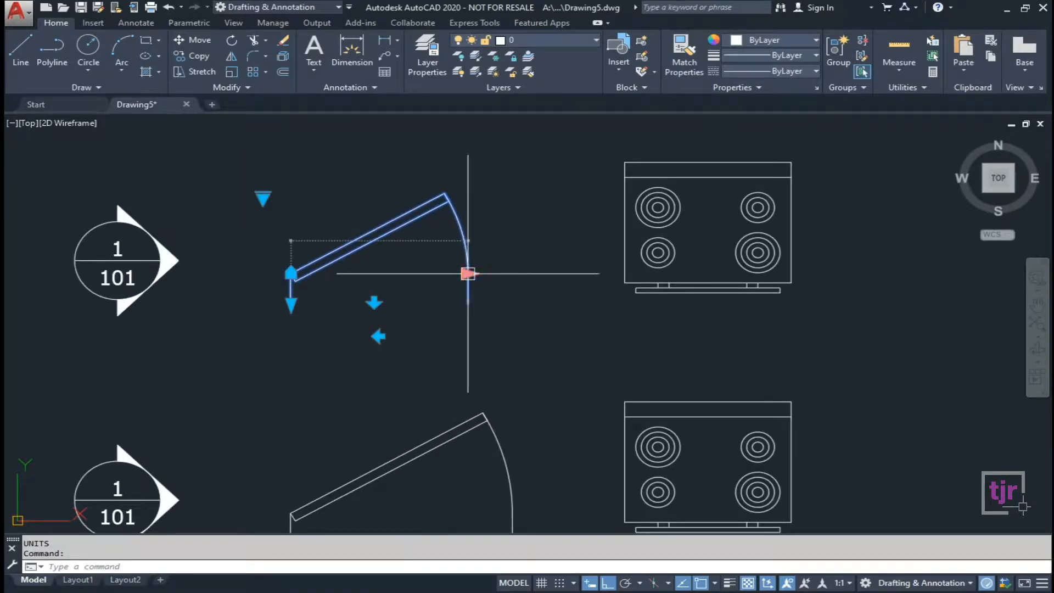
click(467, 273)
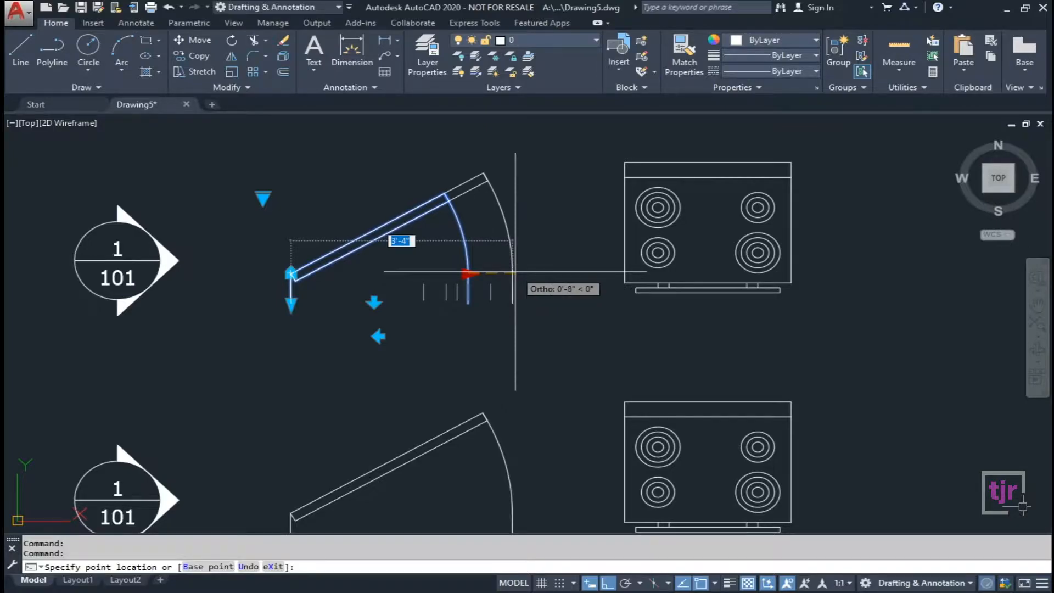
click(514, 271)
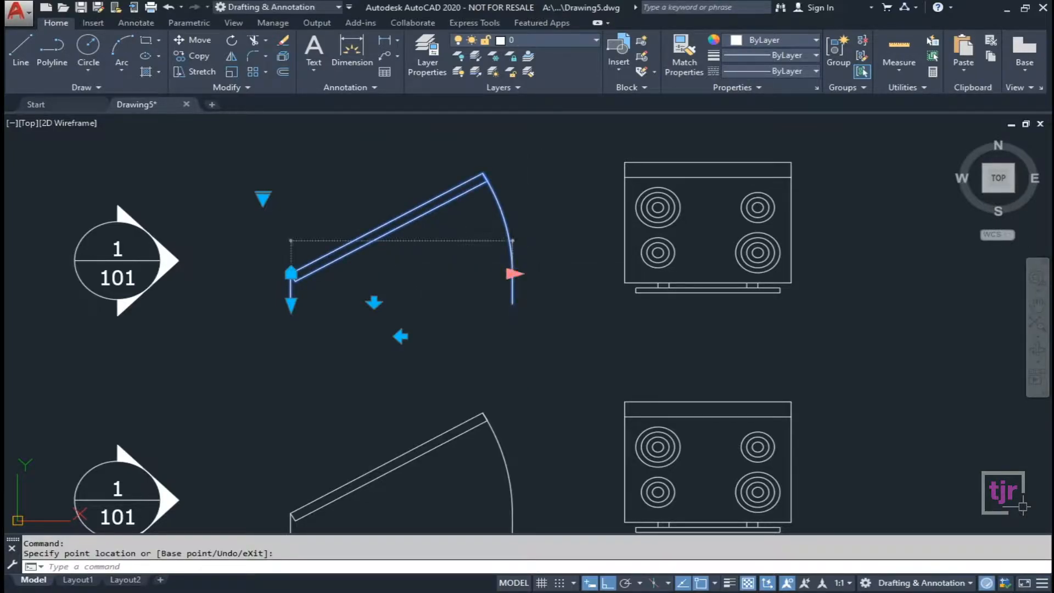
click(513, 272)
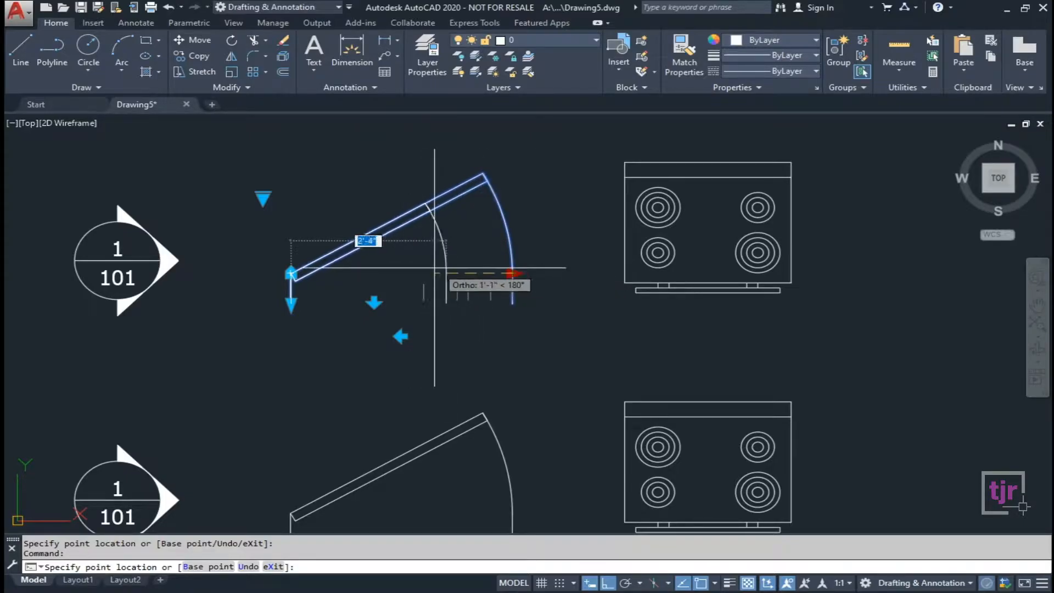
click(424, 269)
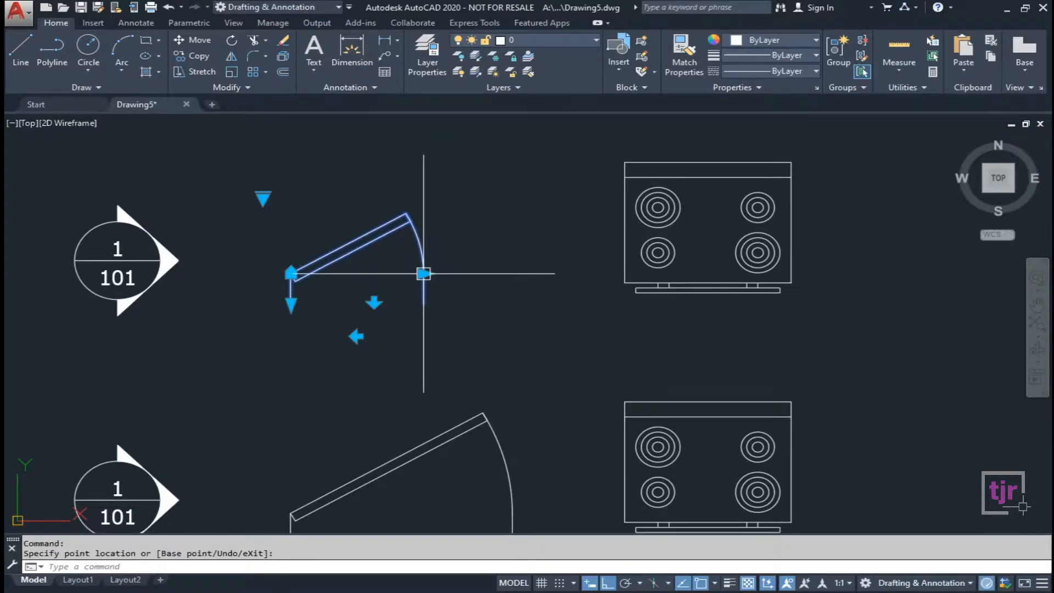
click(423, 273)
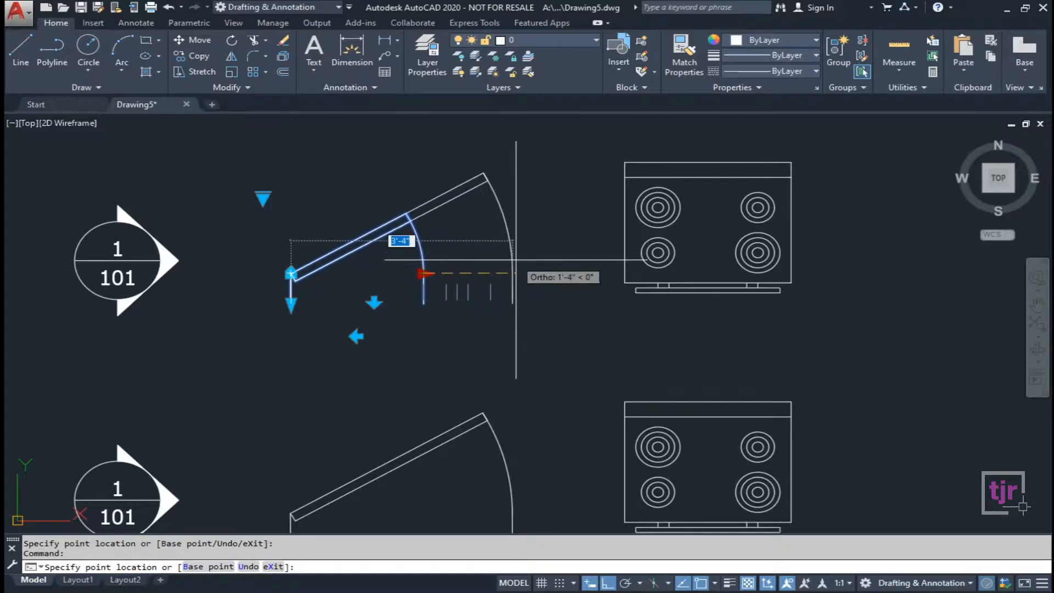
key(Escape)
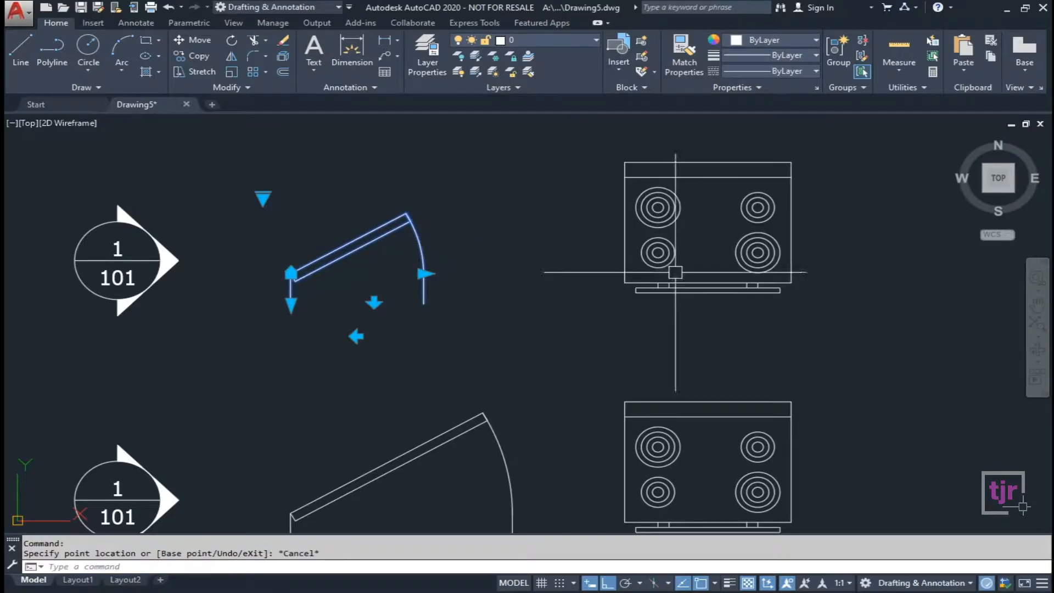
Select and deselect the top stove, then start and cancel a resize of the upper door.
click(675, 265)
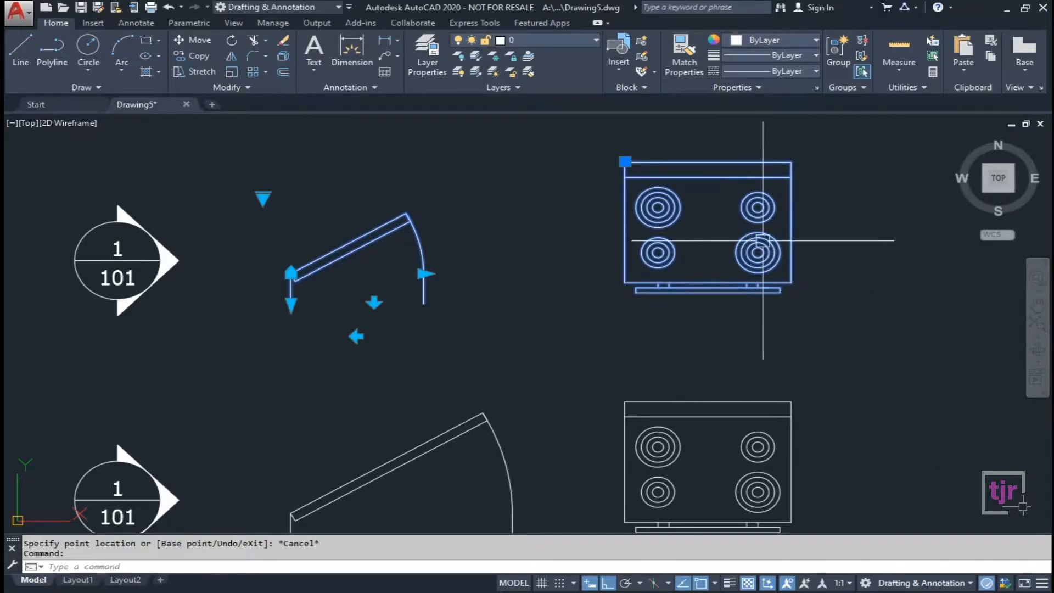
scroll(762, 240, down, 4)
key(Escape)
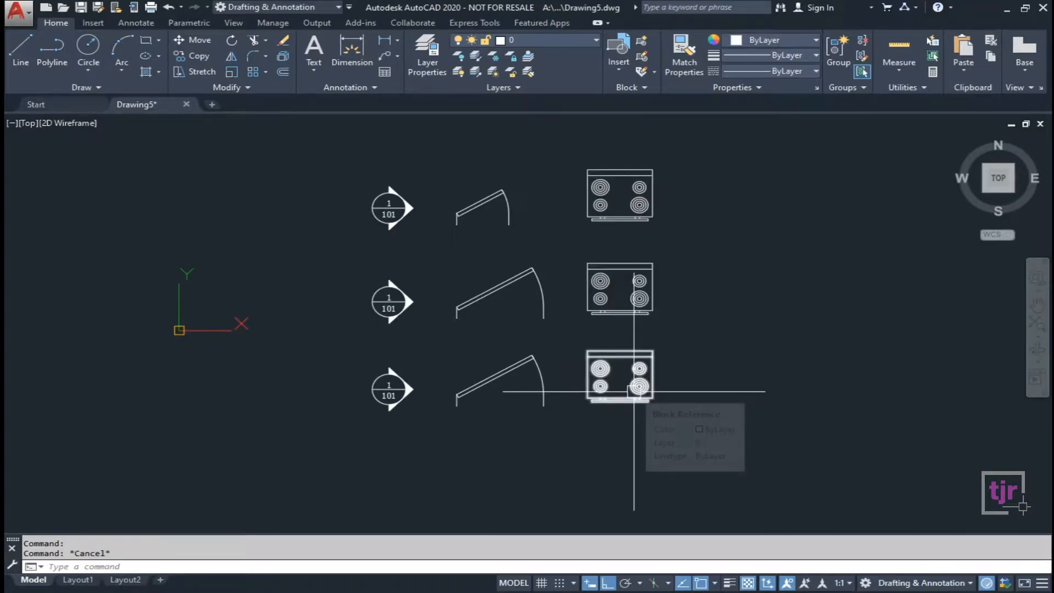
scroll(507, 210, up, 4)
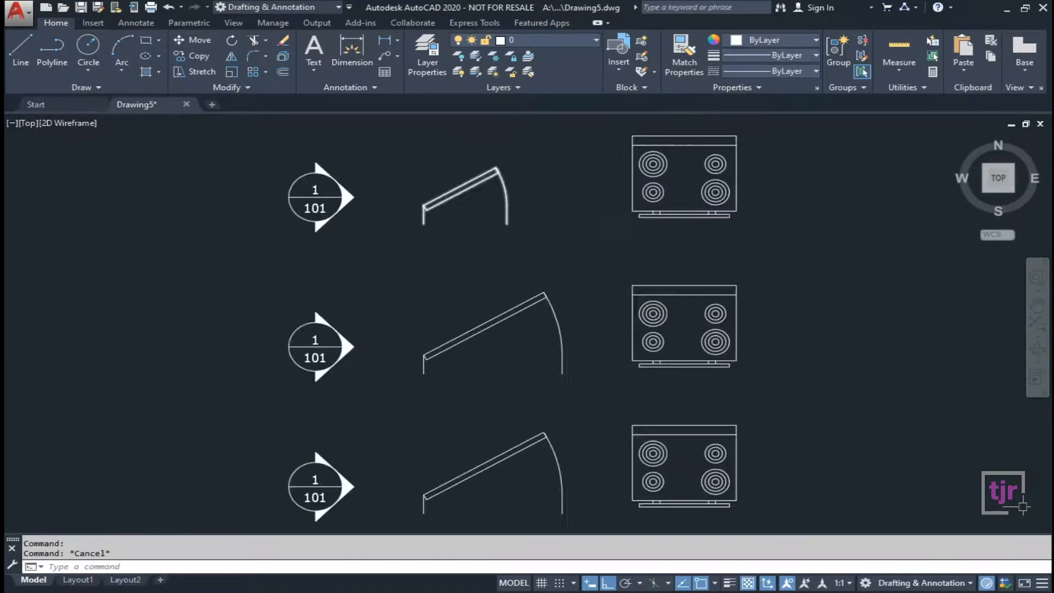
click(507, 211)
click(503, 196)
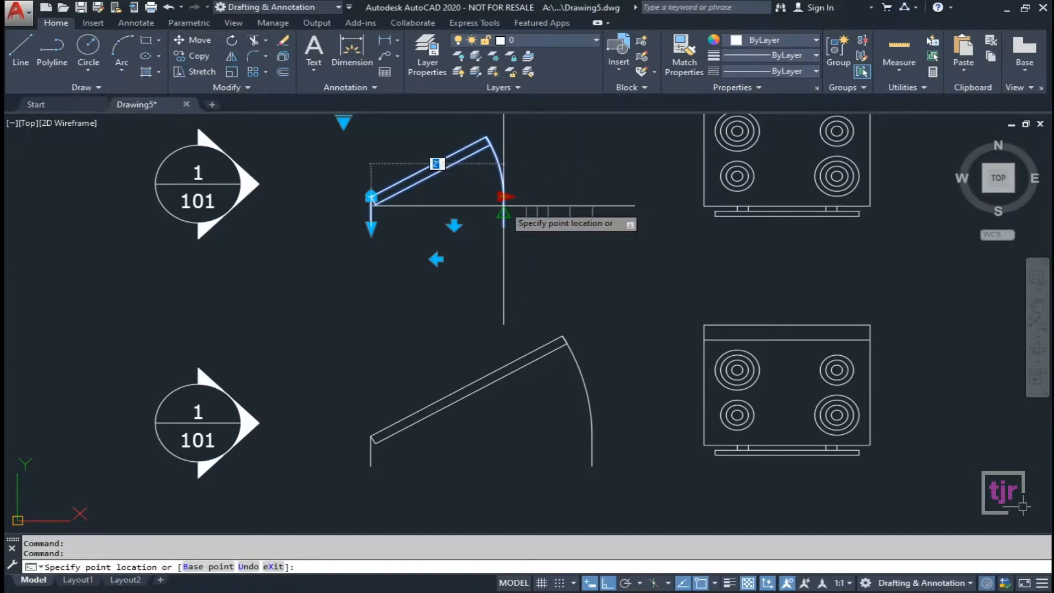
key(Escape)
key(Escape)
Select the middle door block and stretch it to a new width.
scroll(512, 364, down, 4)
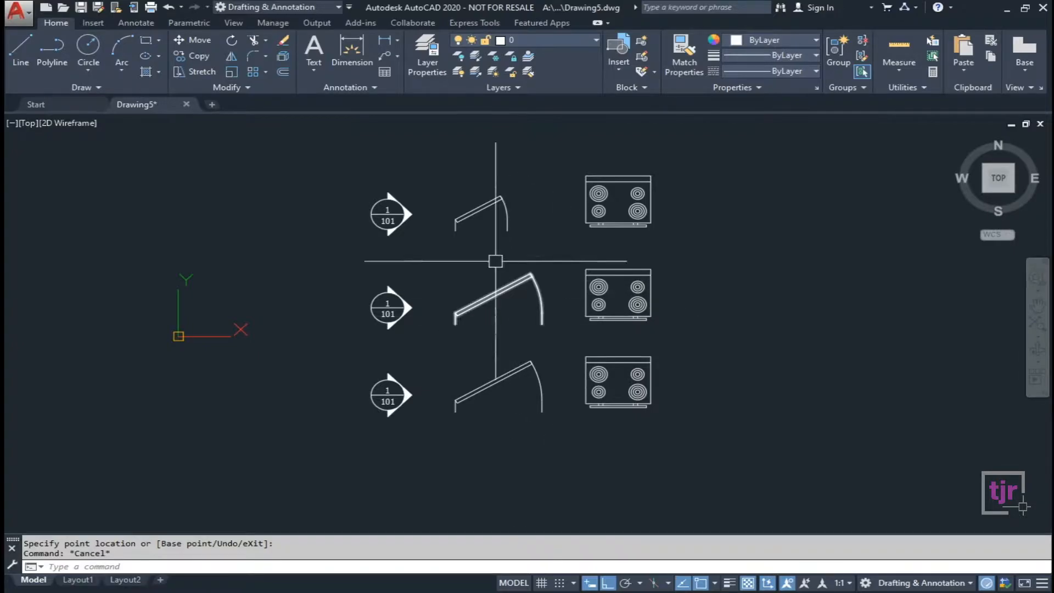
scroll(543, 313, up, 4)
click(574, 227)
click(575, 232)
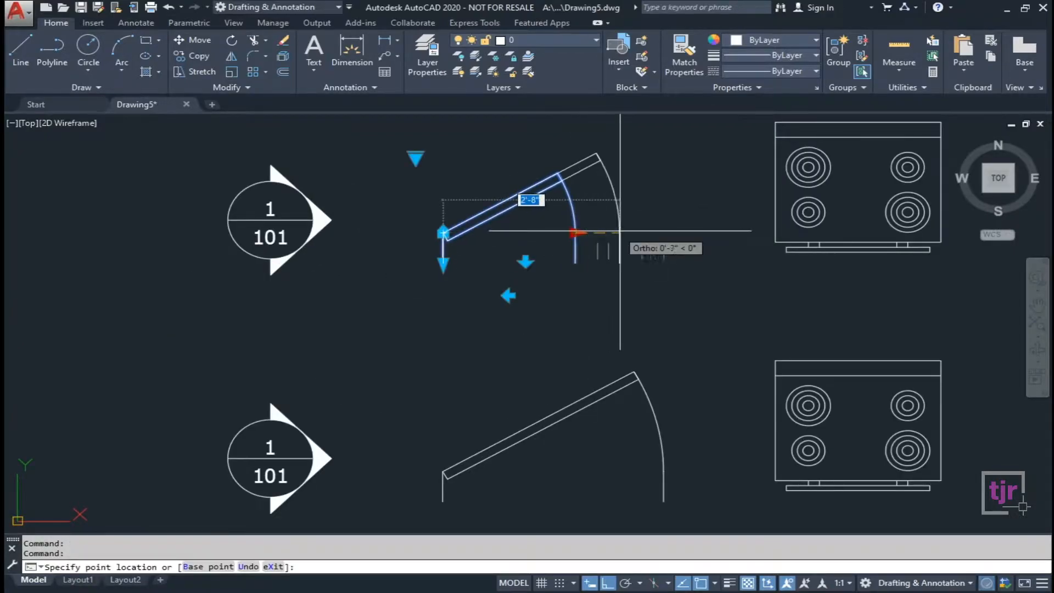
middle_drag(671, 258, 599, 299)
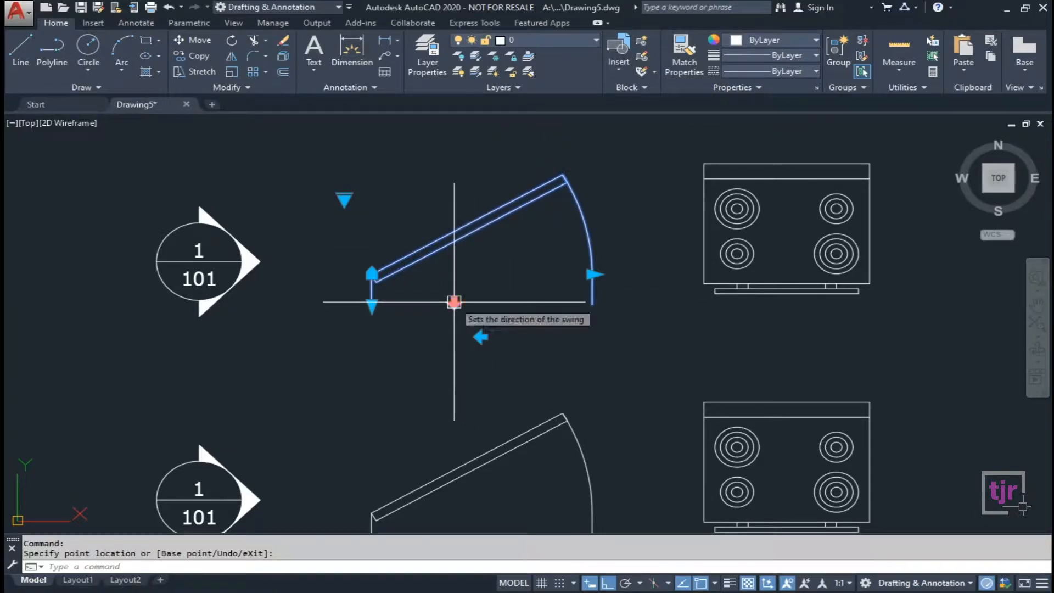
Flip the top door swing down and up repeatedly, ending upward, then show its opening-angle list.
click(454, 301)
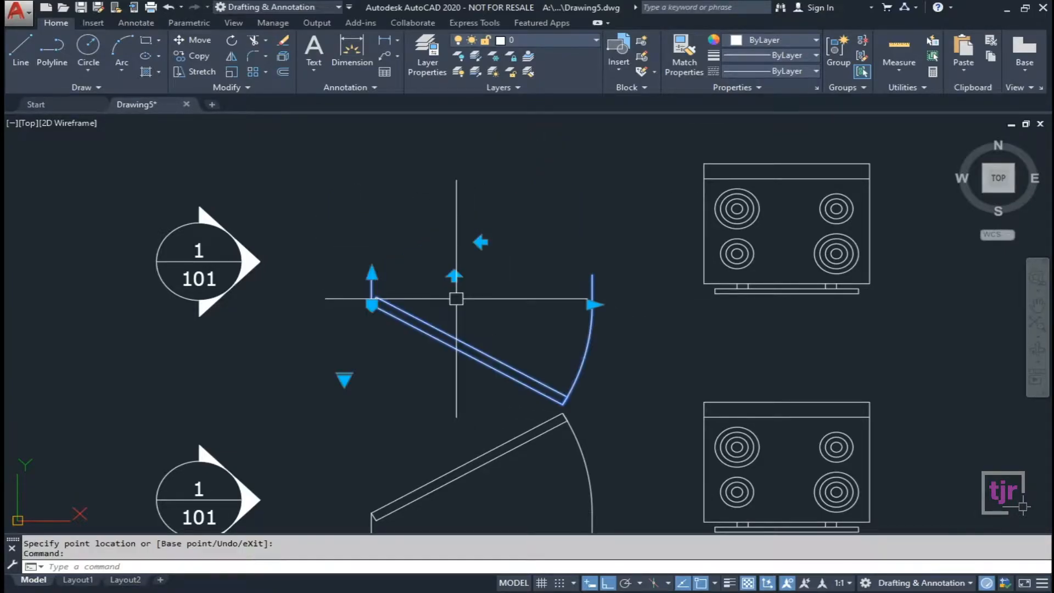
click(453, 276)
click(453, 301)
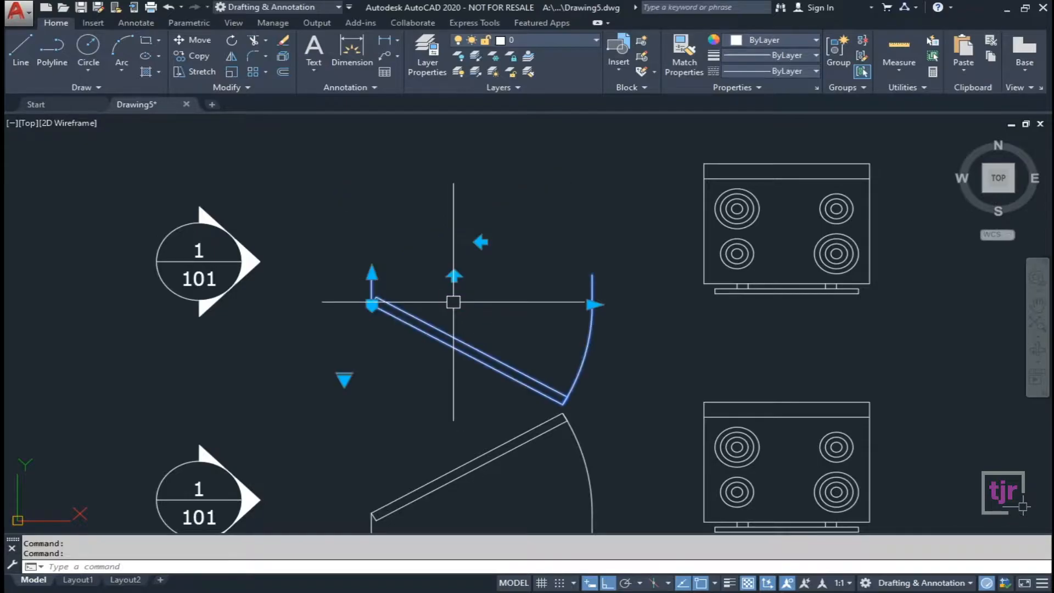
click(454, 277)
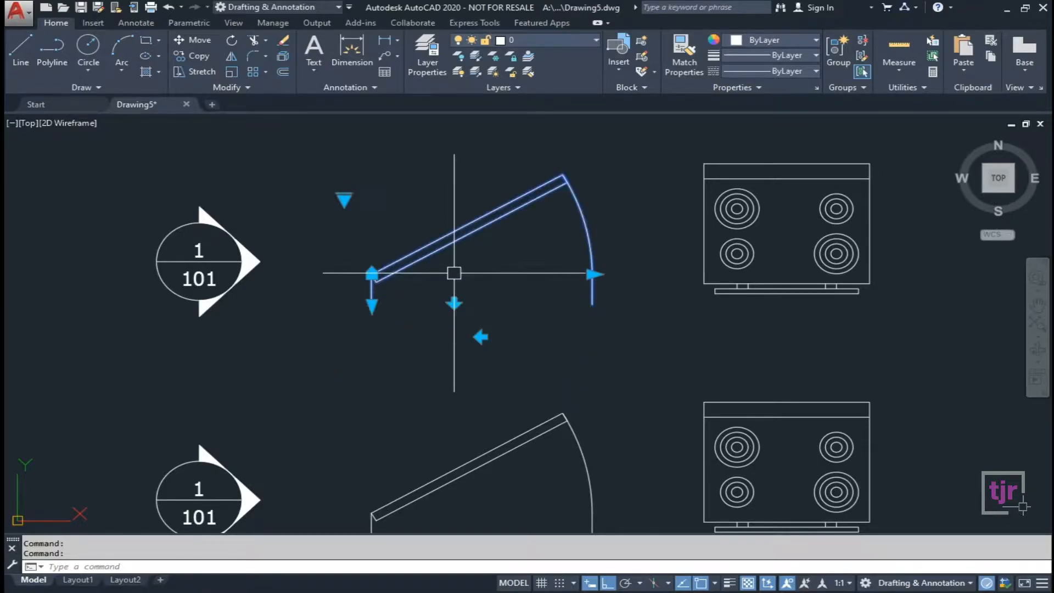
click(454, 302)
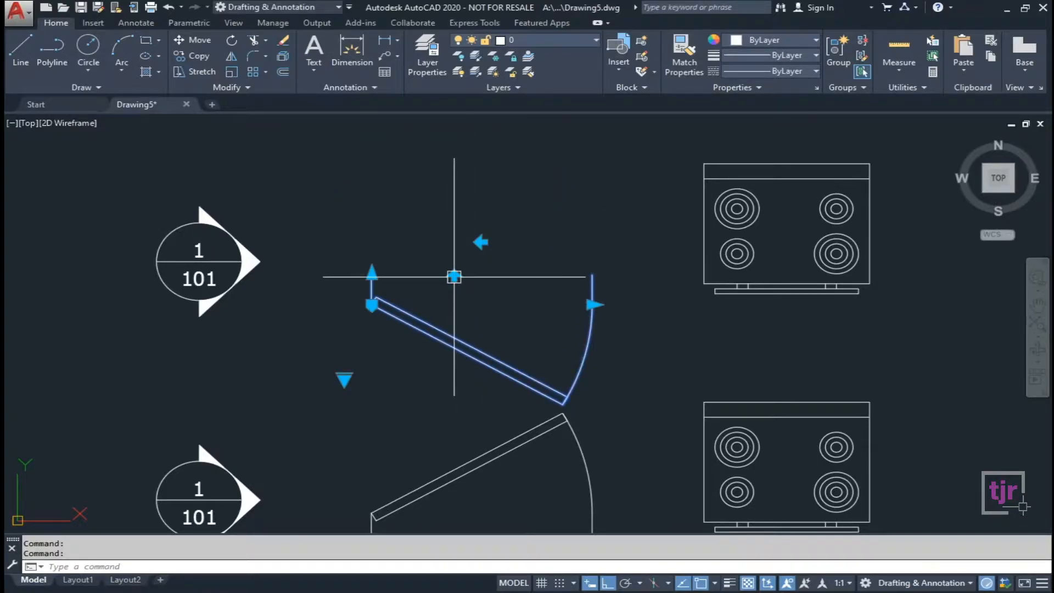
click(453, 277)
click(454, 301)
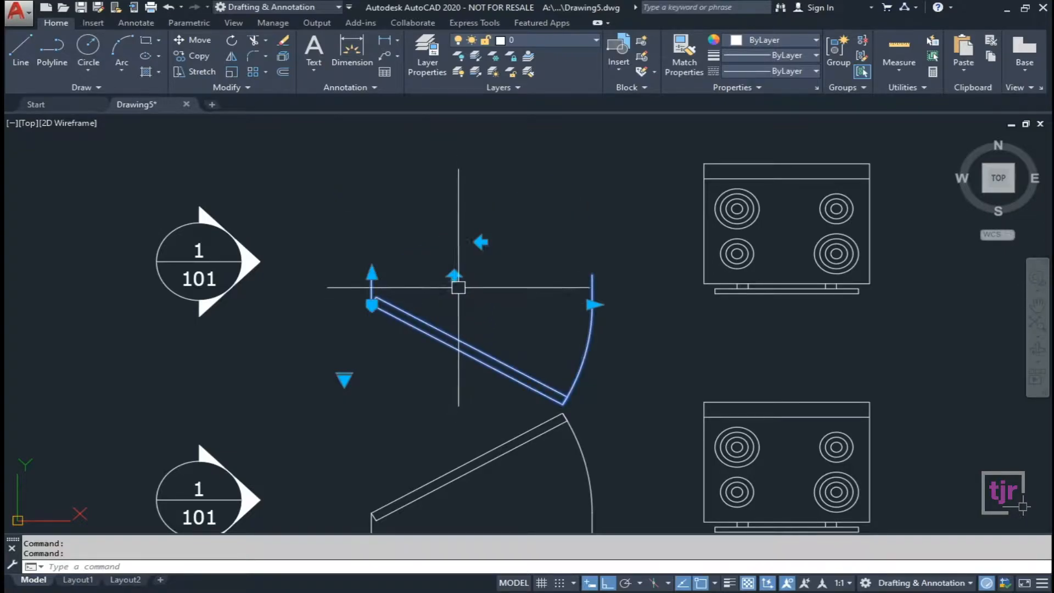
click(454, 276)
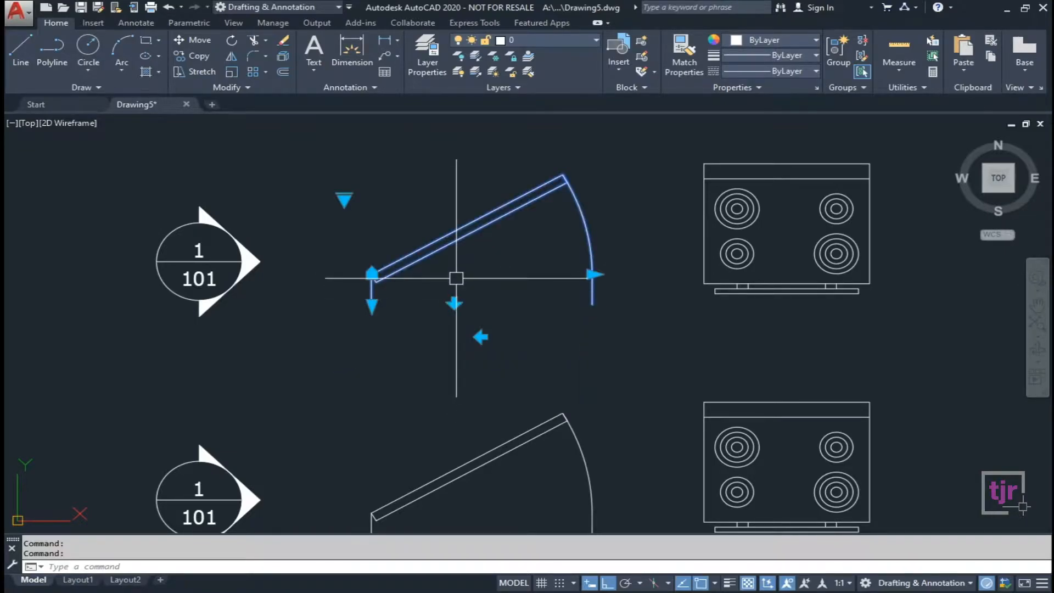
click(453, 301)
click(454, 278)
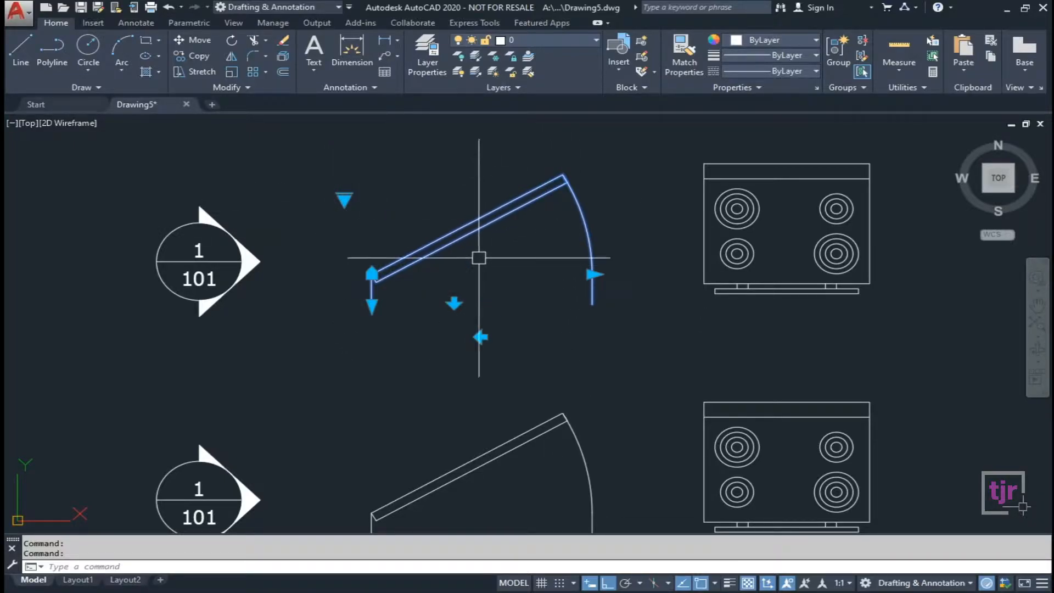
click(344, 199)
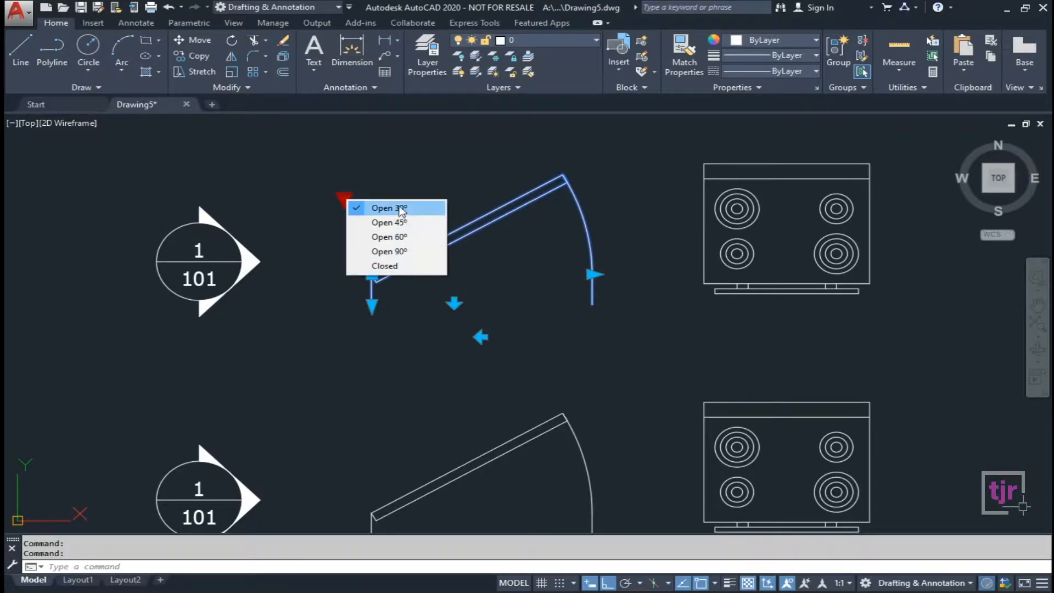
Set the door opening to Open 45°, then Open 60°, then Open 90°.
click(413, 226)
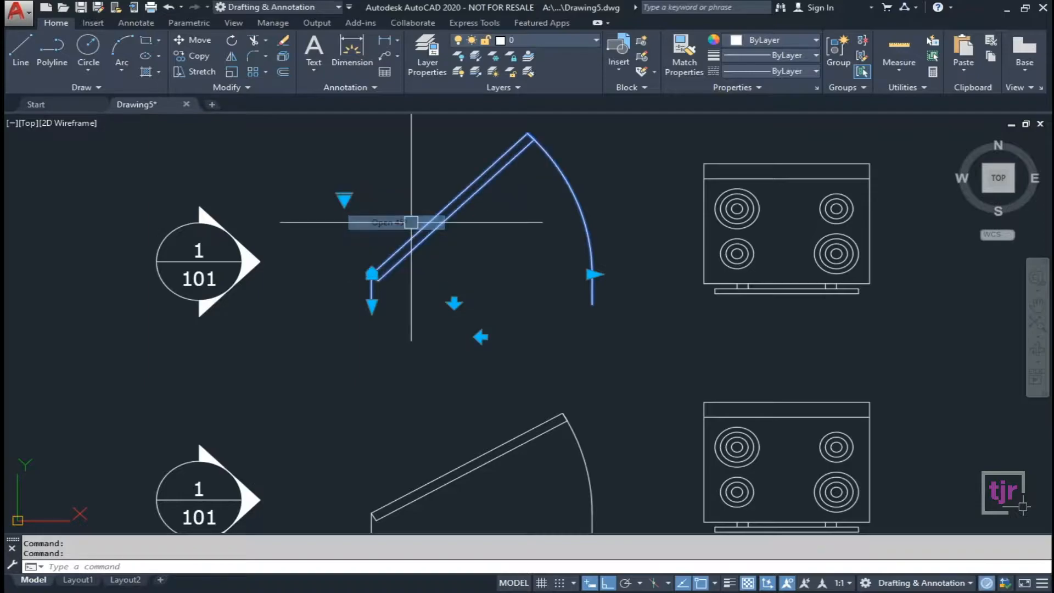
click(344, 199)
click(384, 236)
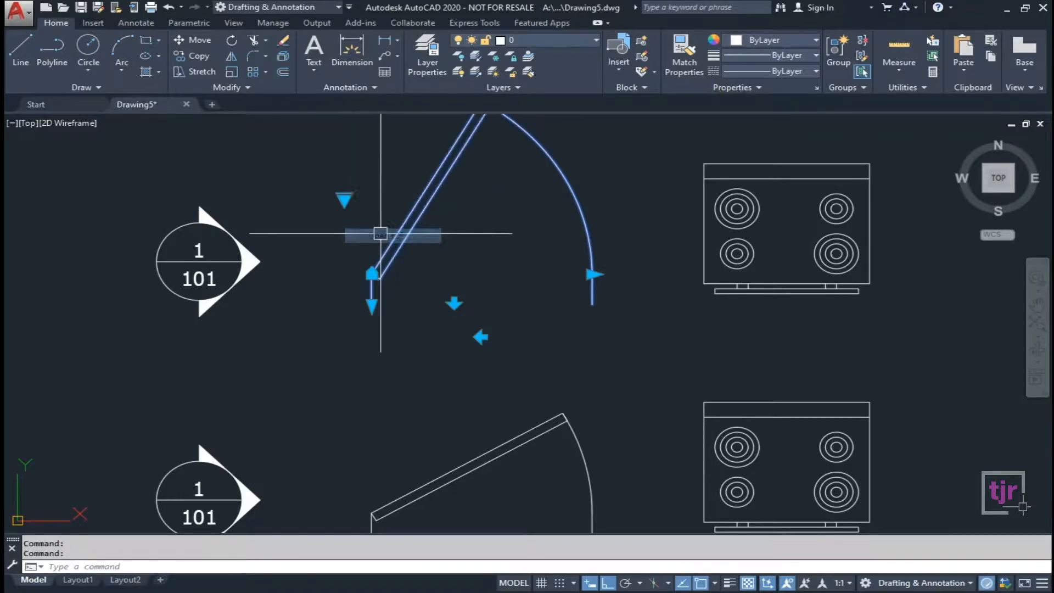
click(344, 199)
click(379, 253)
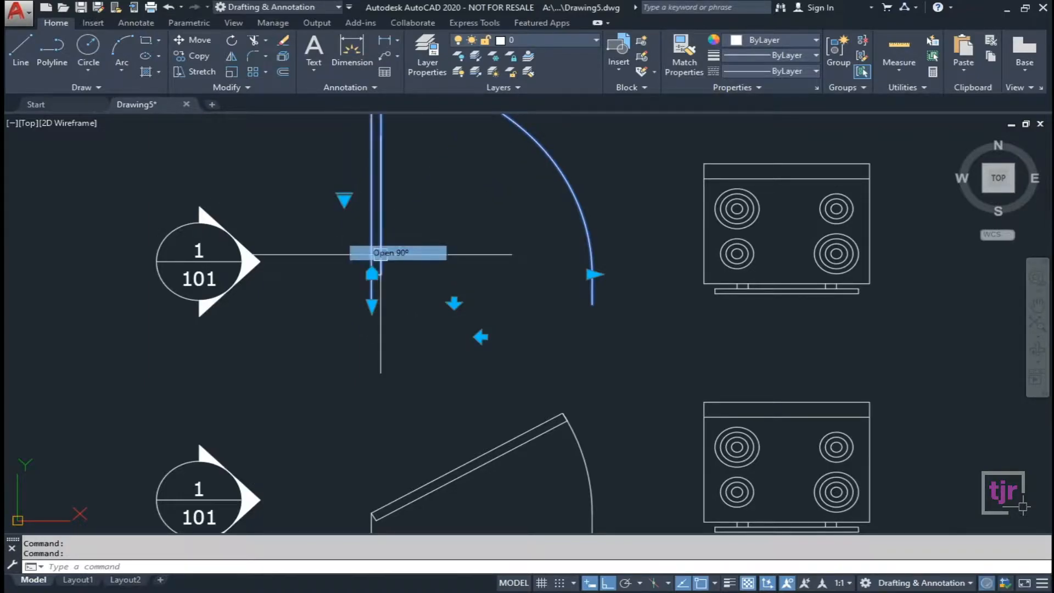
Recentre the view, set the door to Closed, then return it to Open 90°.
scroll(365, 329, down, 3)
scroll(354, 242, up, 3)
middle_drag(356, 232, 340, 270)
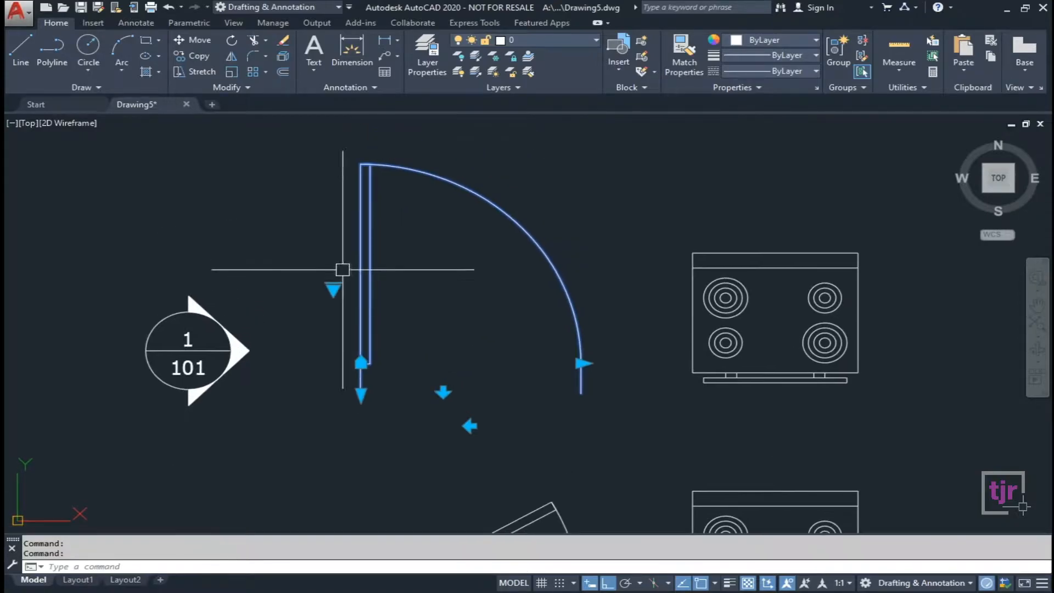
click(333, 288)
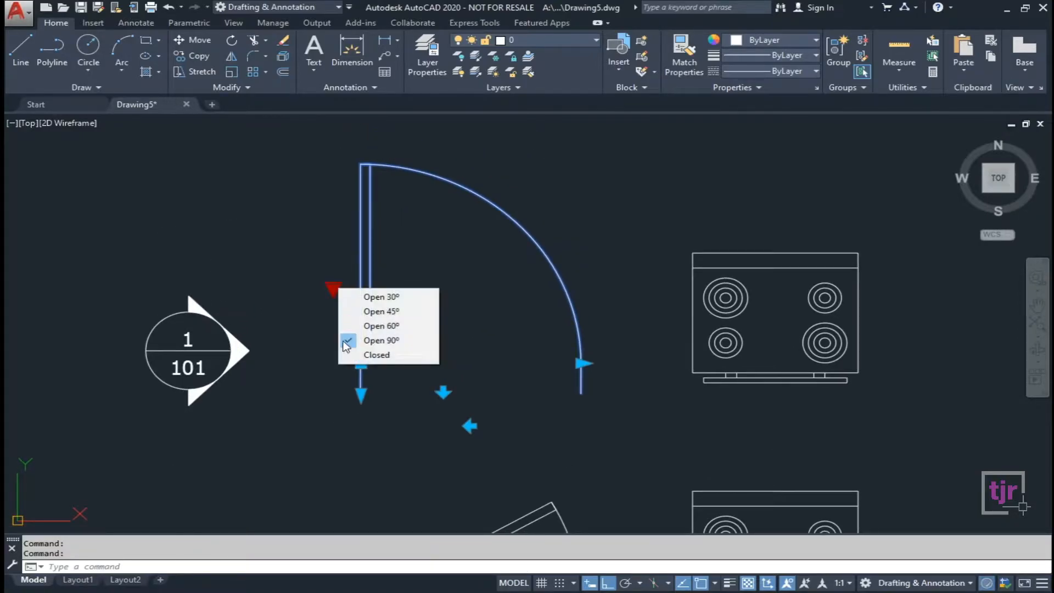
click(387, 356)
click(332, 288)
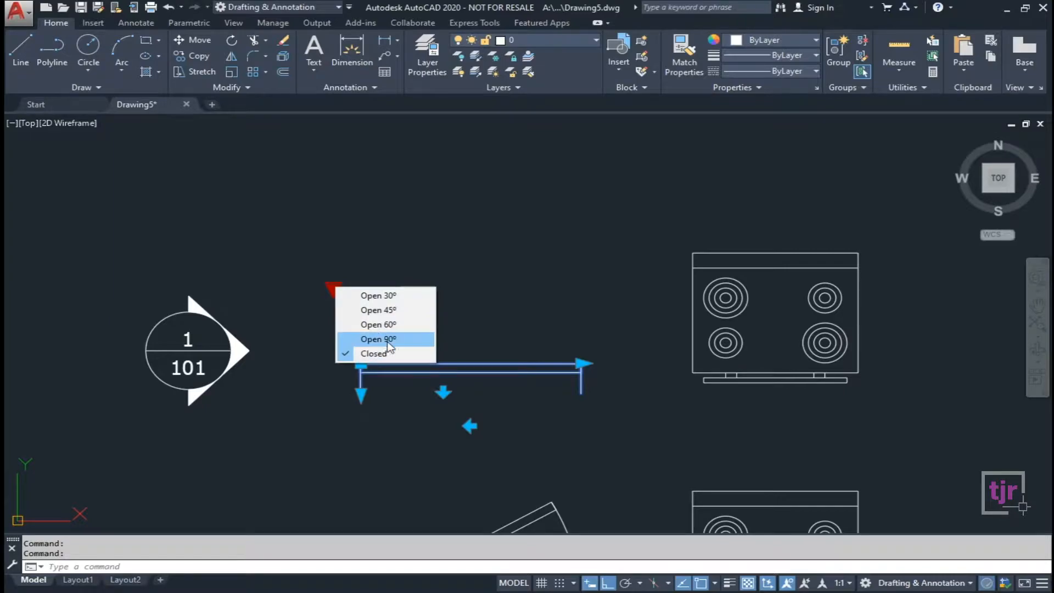
click(378, 338)
click(333, 288)
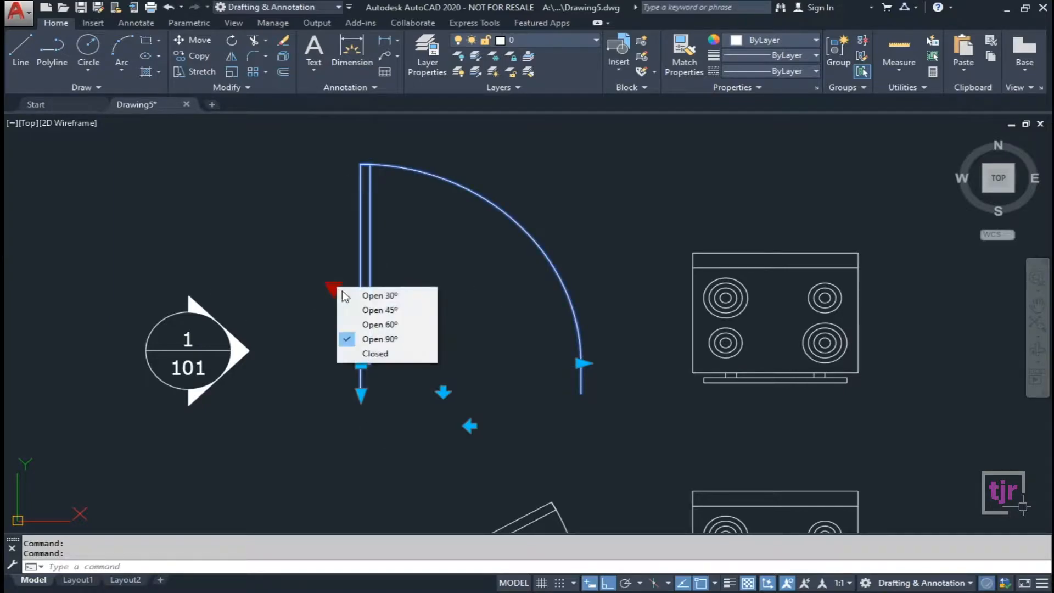
click(450, 273)
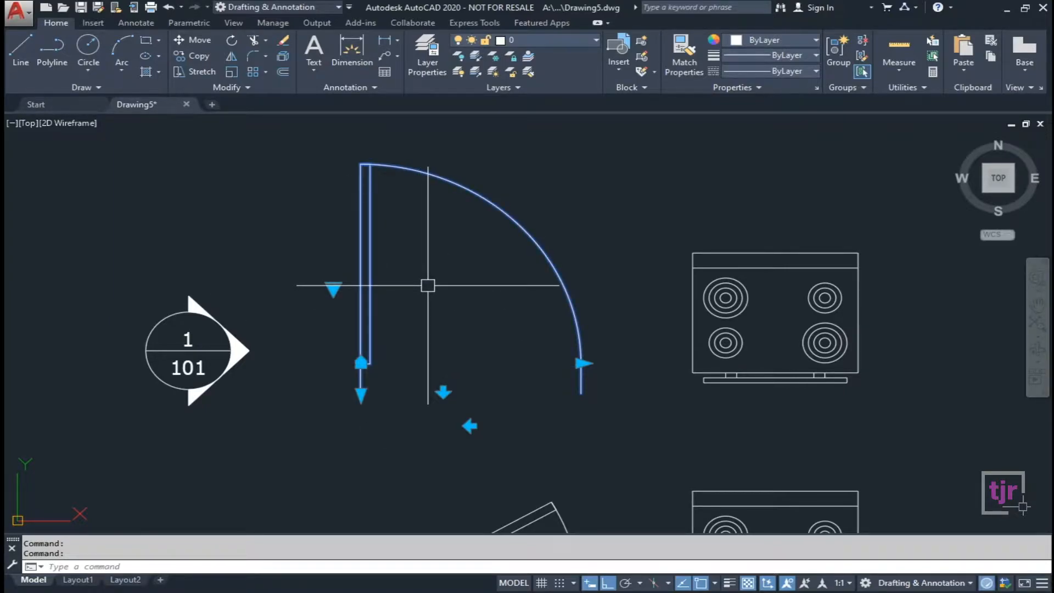
scroll(427, 285, up, 2)
scroll(419, 242, down, 2)
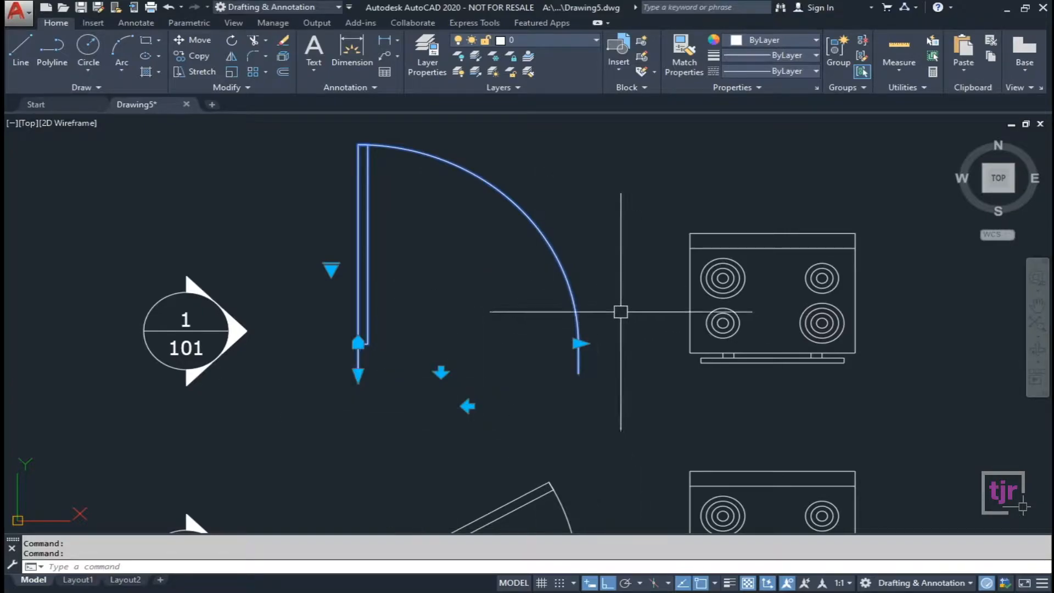
click(578, 344)
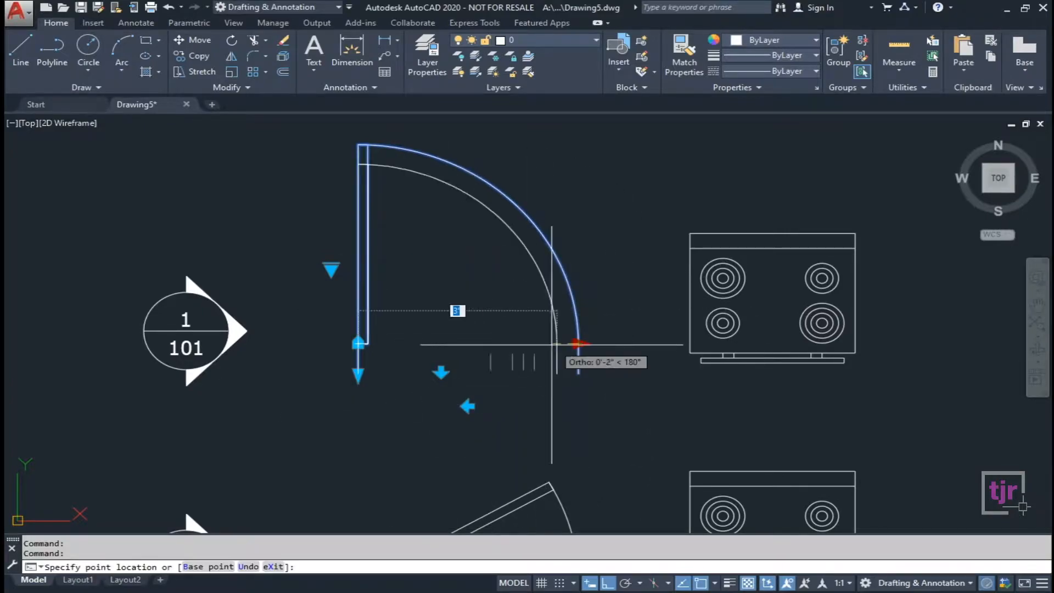
click(488, 344)
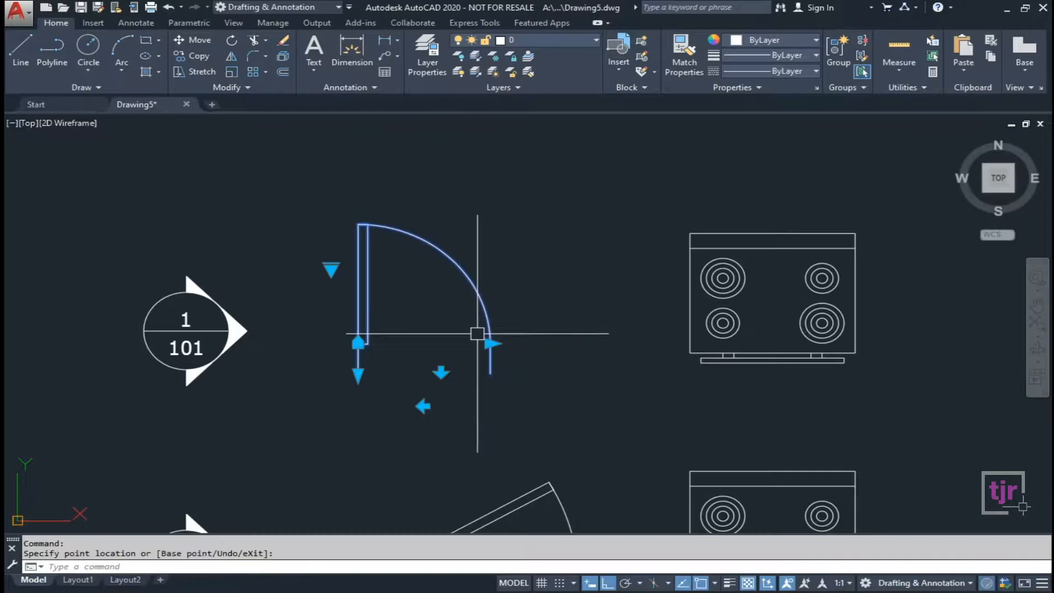
click(489, 344)
click(579, 344)
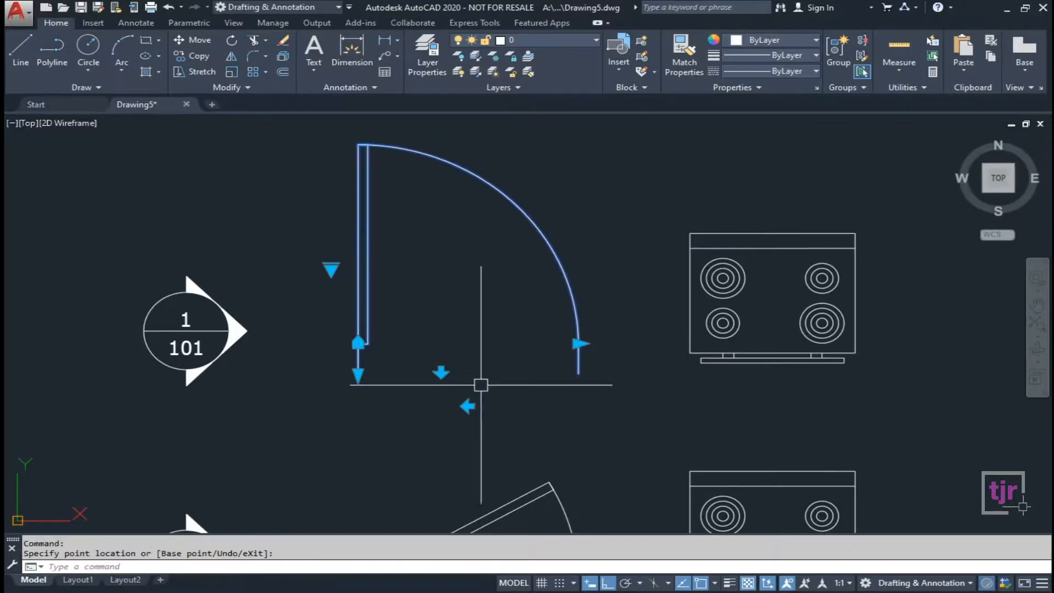
click(467, 405)
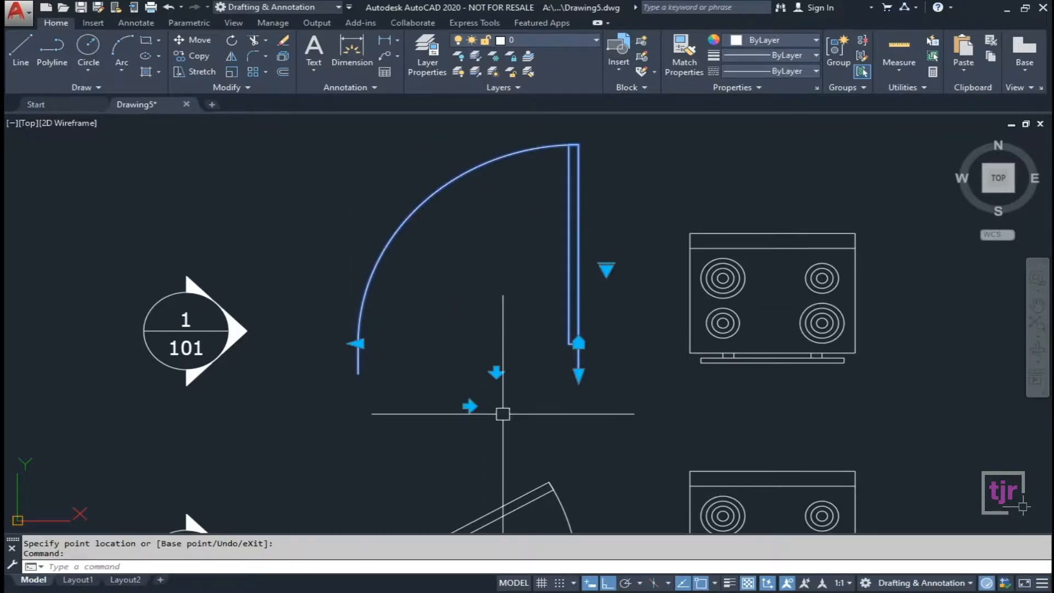
click(468, 406)
click(443, 372)
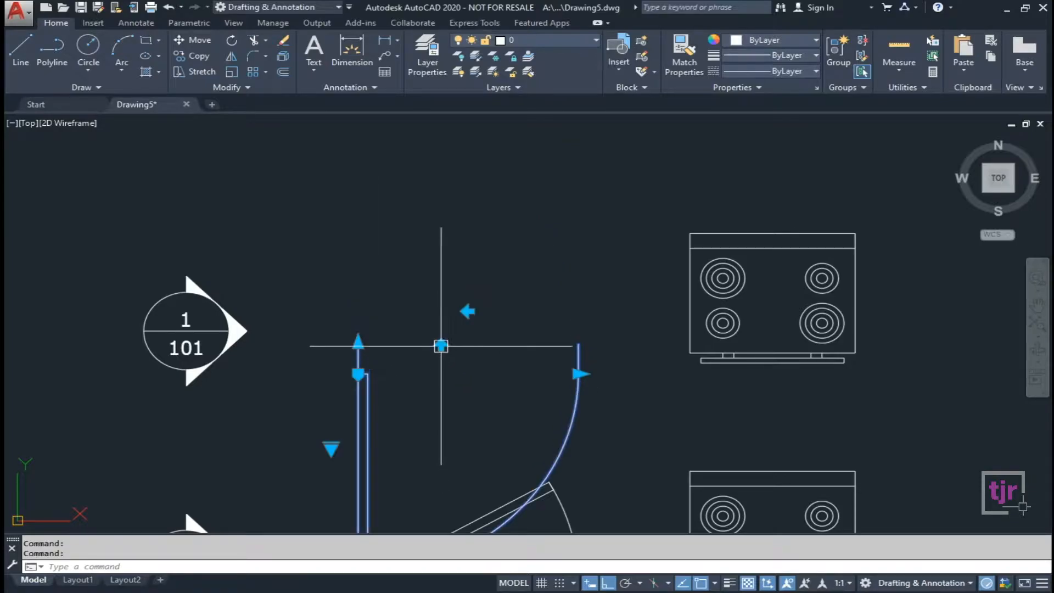
click(441, 344)
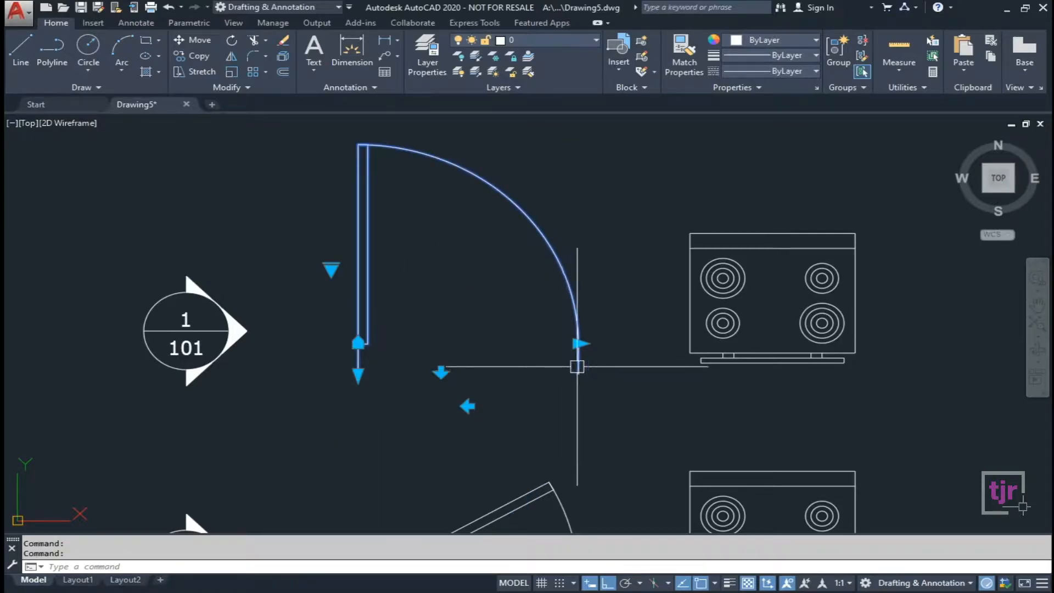
middle_drag(347, 373, 553, 364)
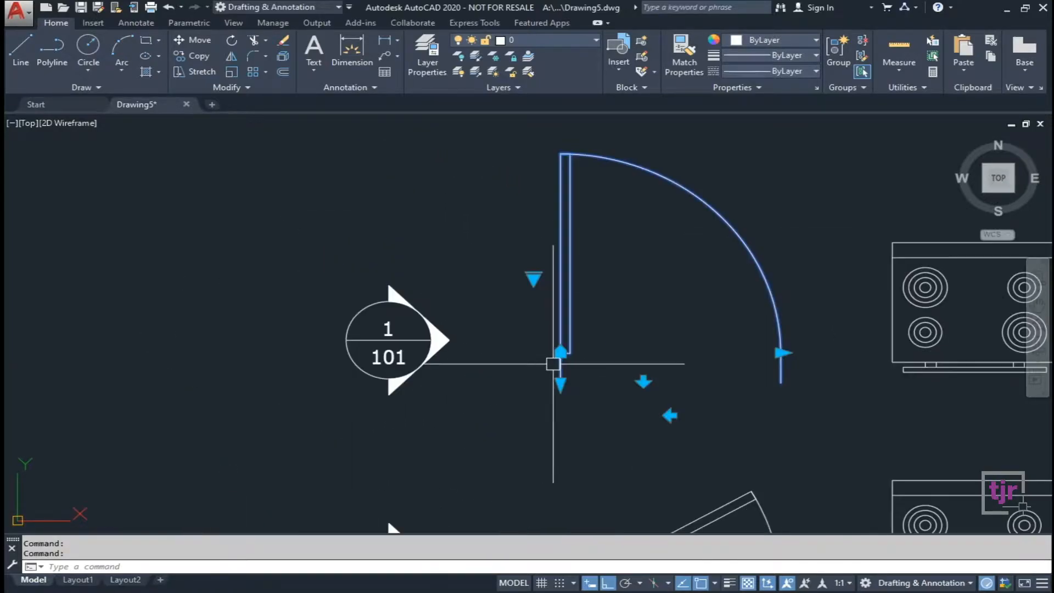
key(Escape)
middle_drag(501, 395, 435, 348)
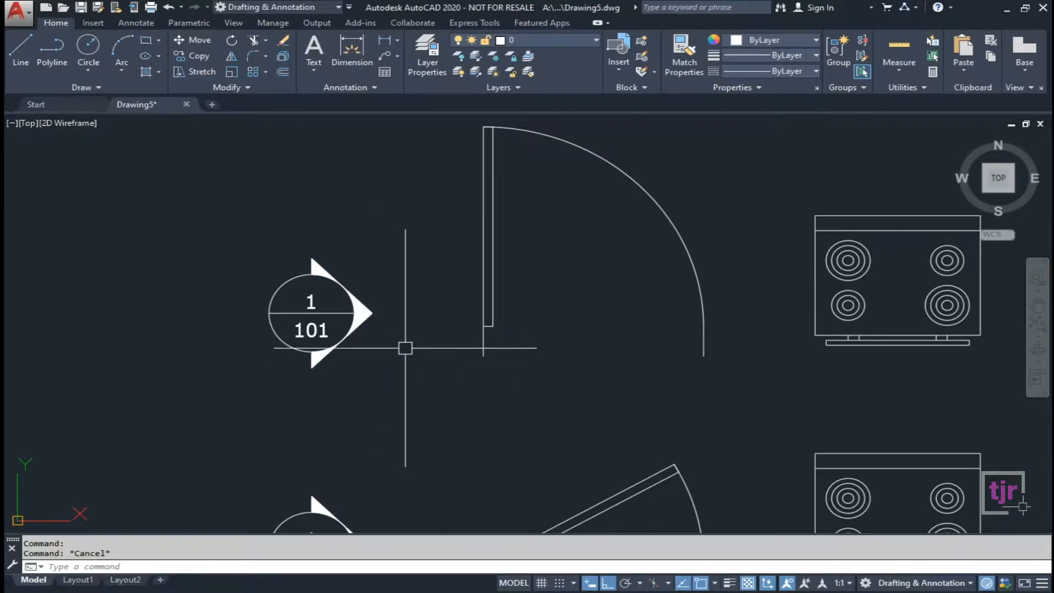
scroll(358, 338, up, 2)
click(353, 332)
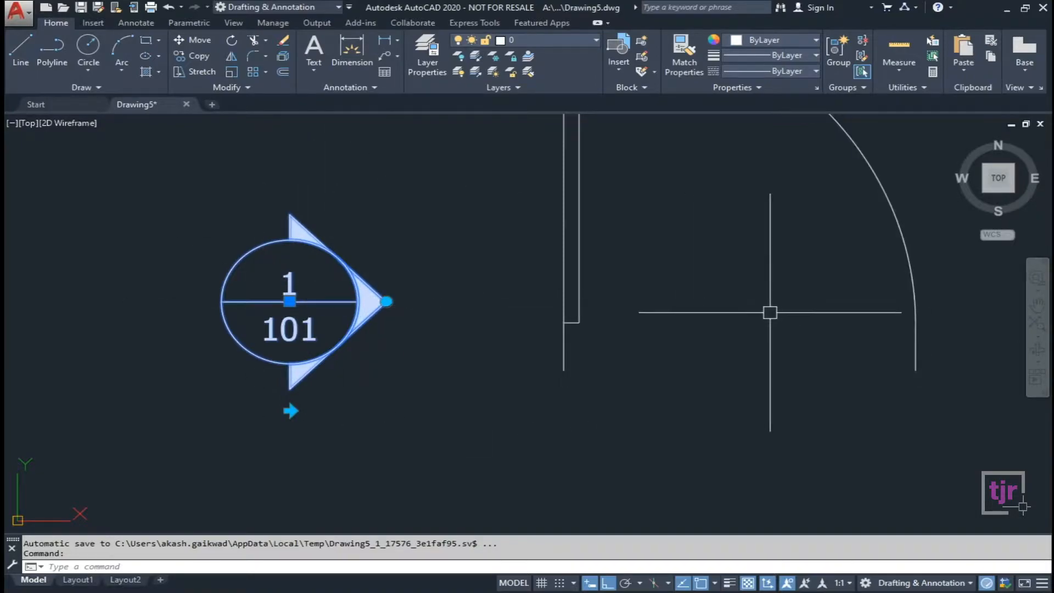
click(386, 302)
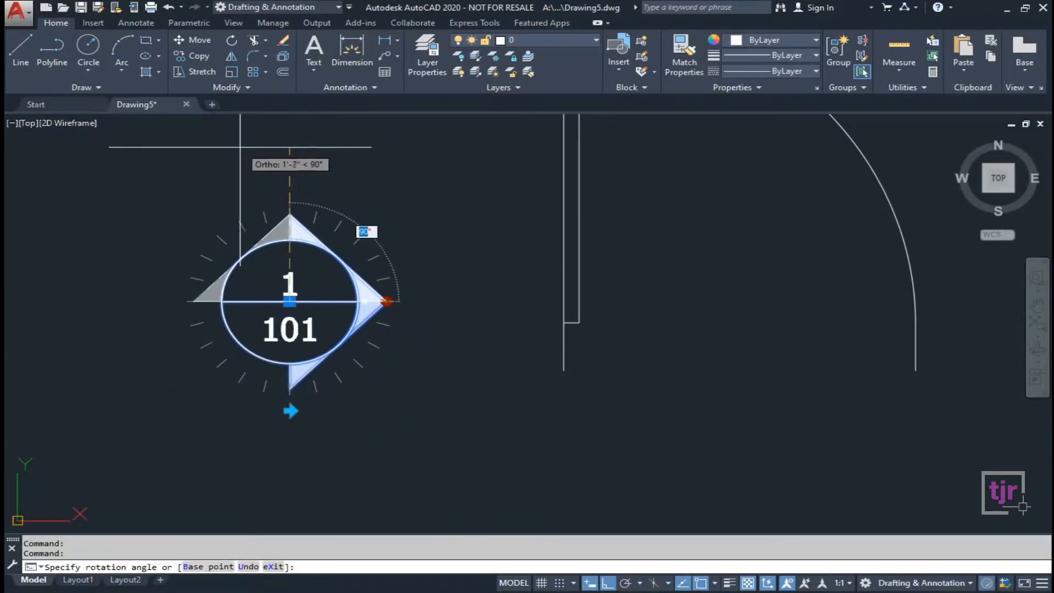
key(Escape)
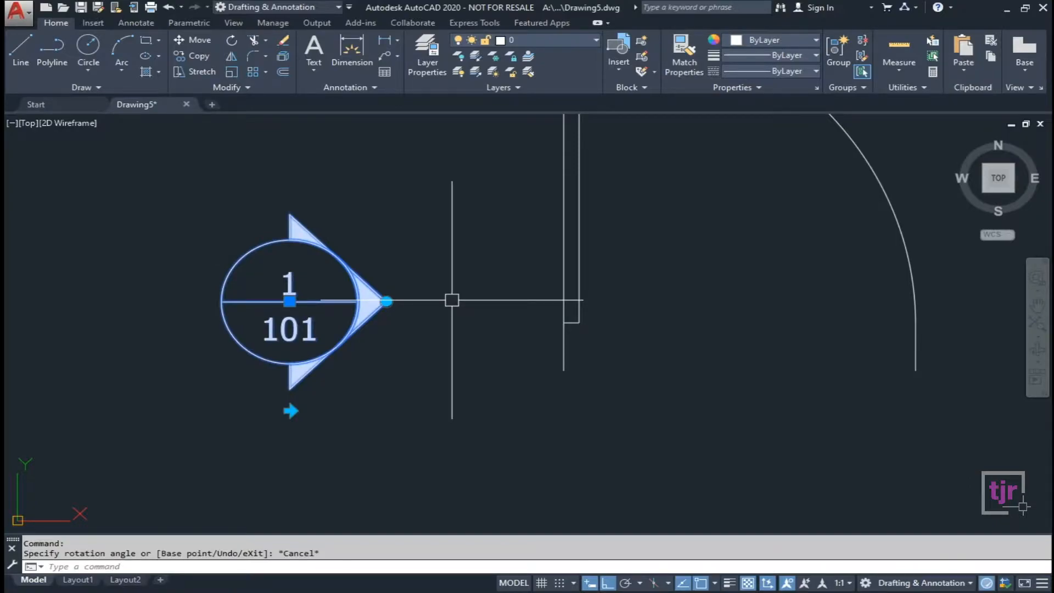
key(Escape)
click(332, 253)
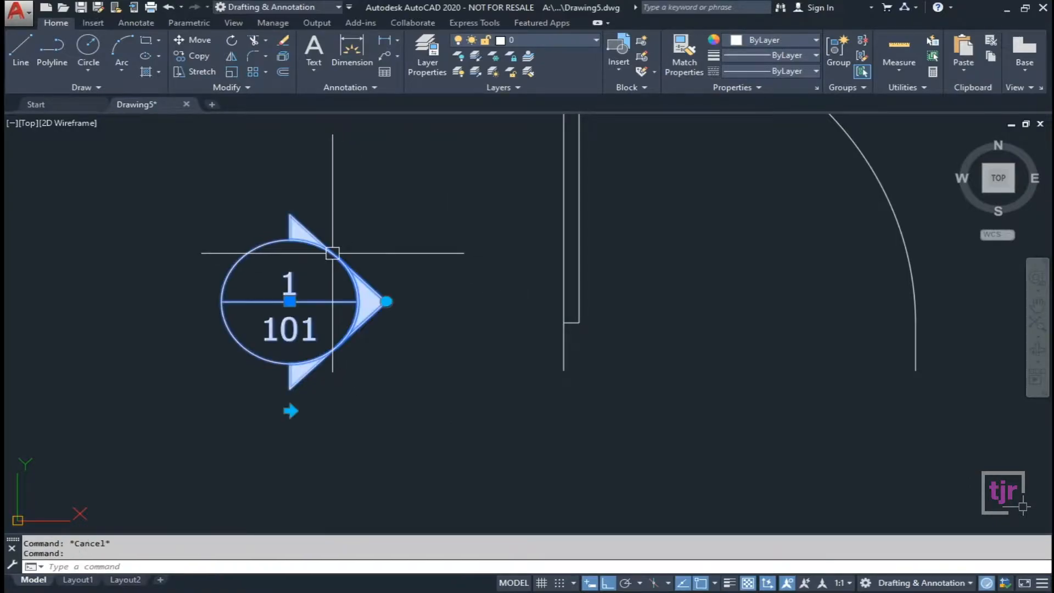
click(387, 301)
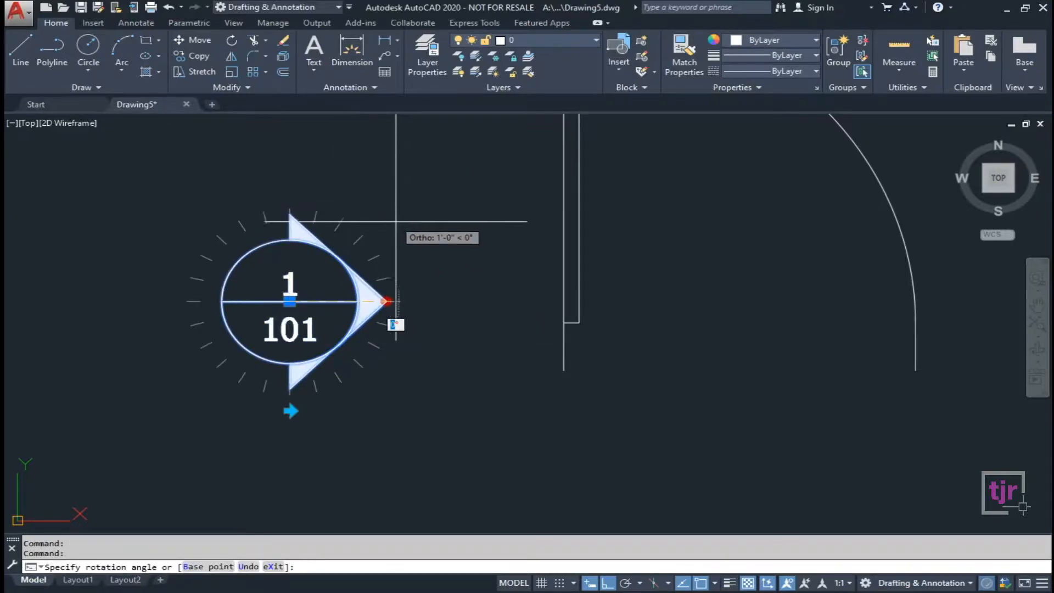
key(F8)
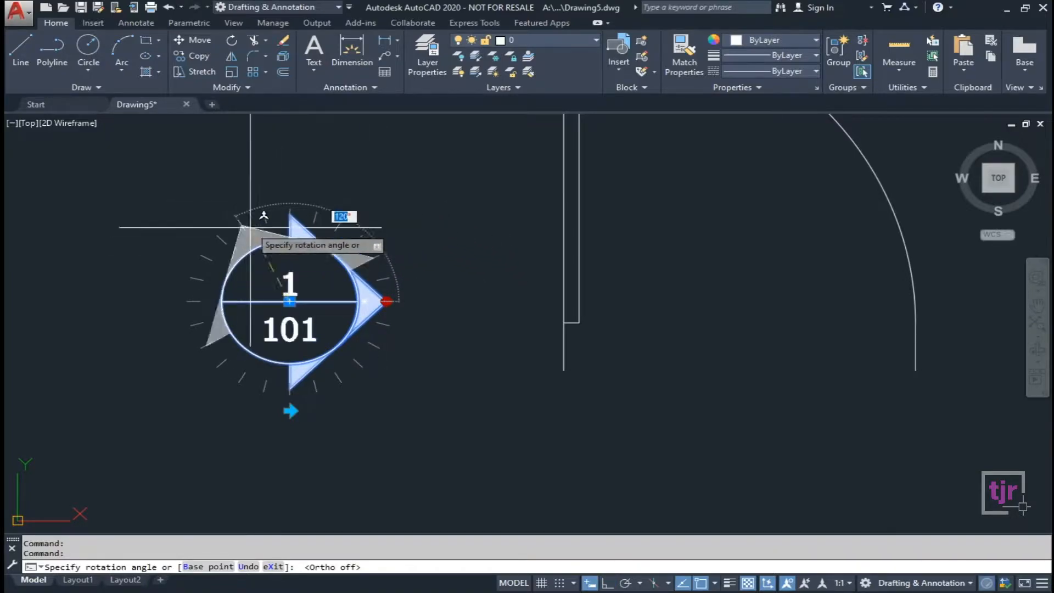
key(Escape)
click(289, 410)
click(289, 410)
key(Escape)
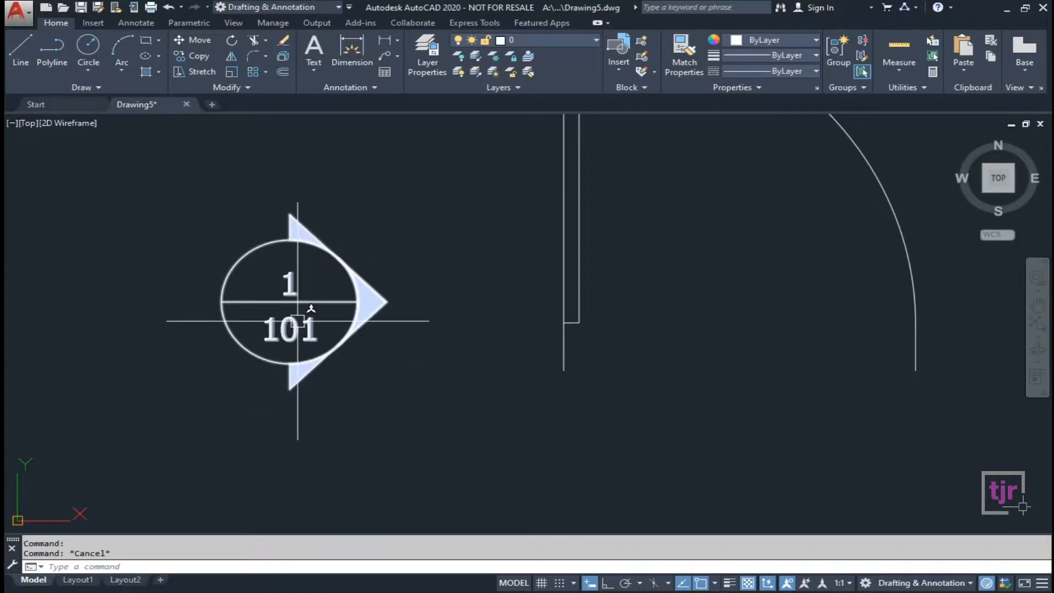
scroll(439, 216, down, 2)
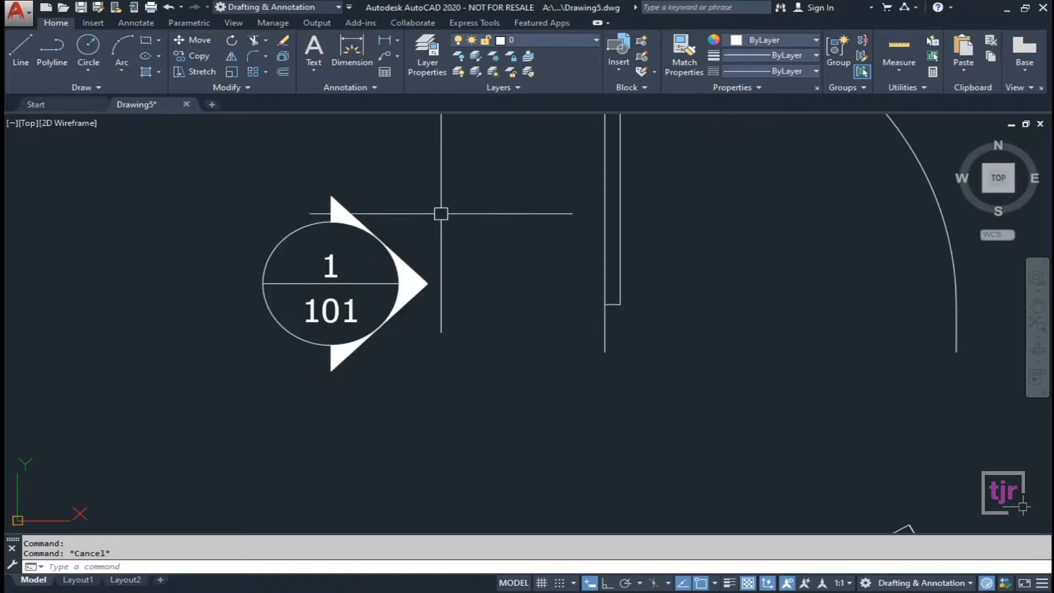
Change the top callout bubble's attributes to SHEETNUMBER 202 and VIEWNUMBER 2, applying the edit.
click(347, 296)
key(Escape)
double_click(333, 308)
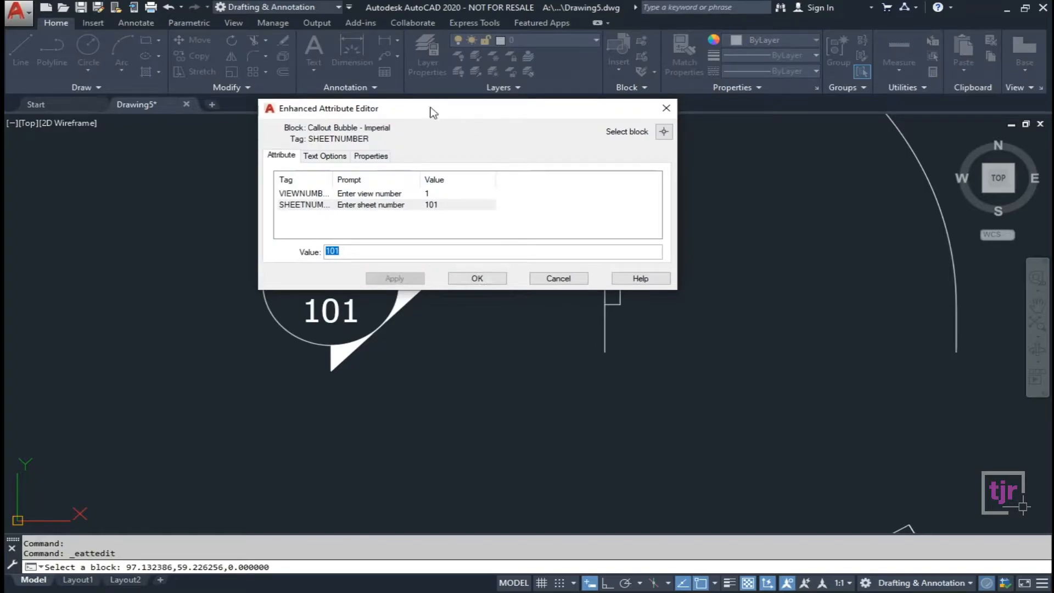
drag(398, 112, 563, 139)
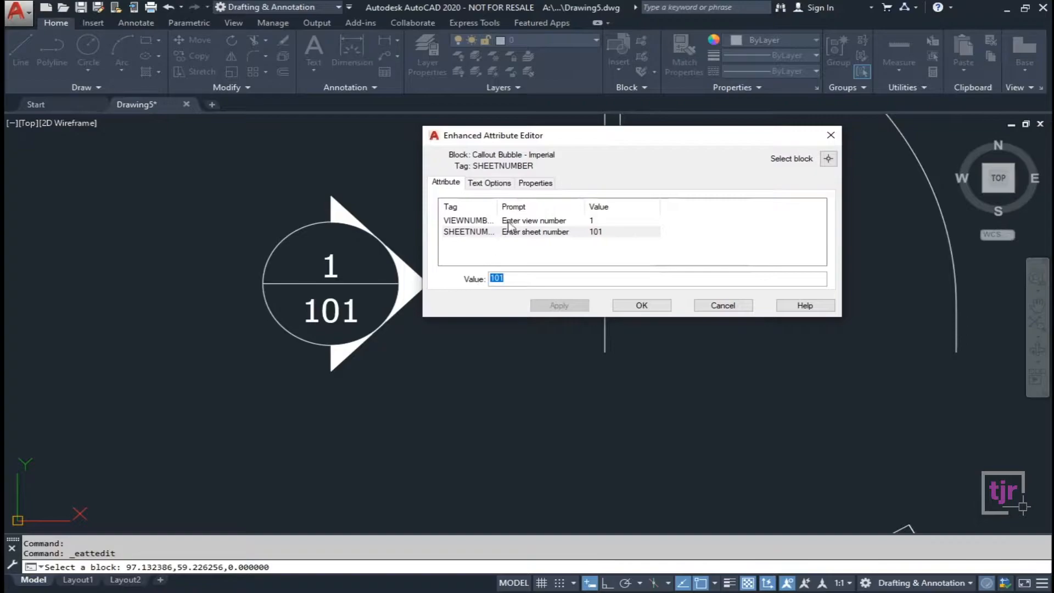
drag(499, 205, 512, 207)
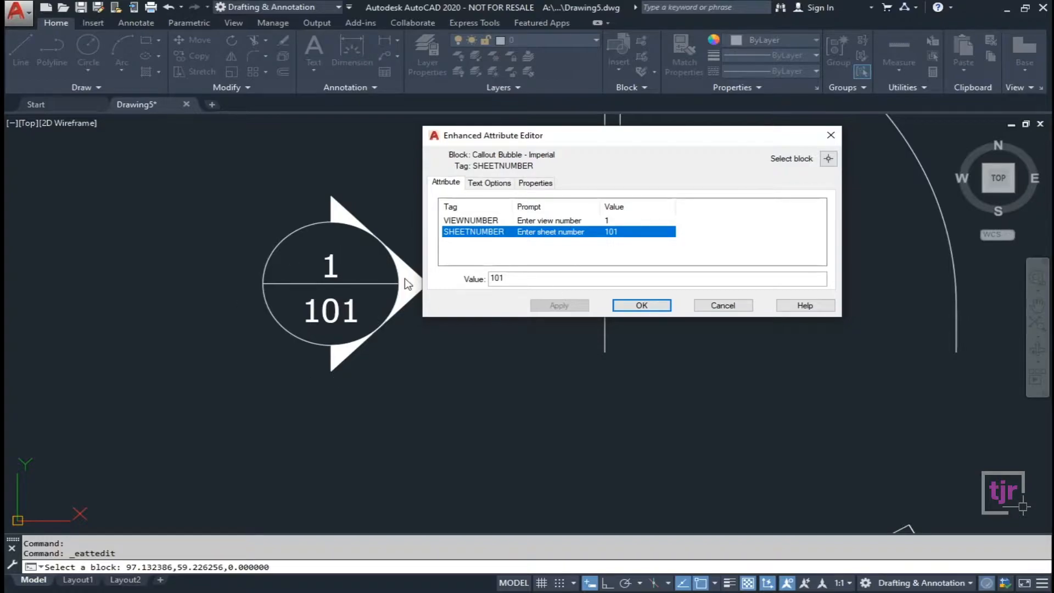
click(533, 280)
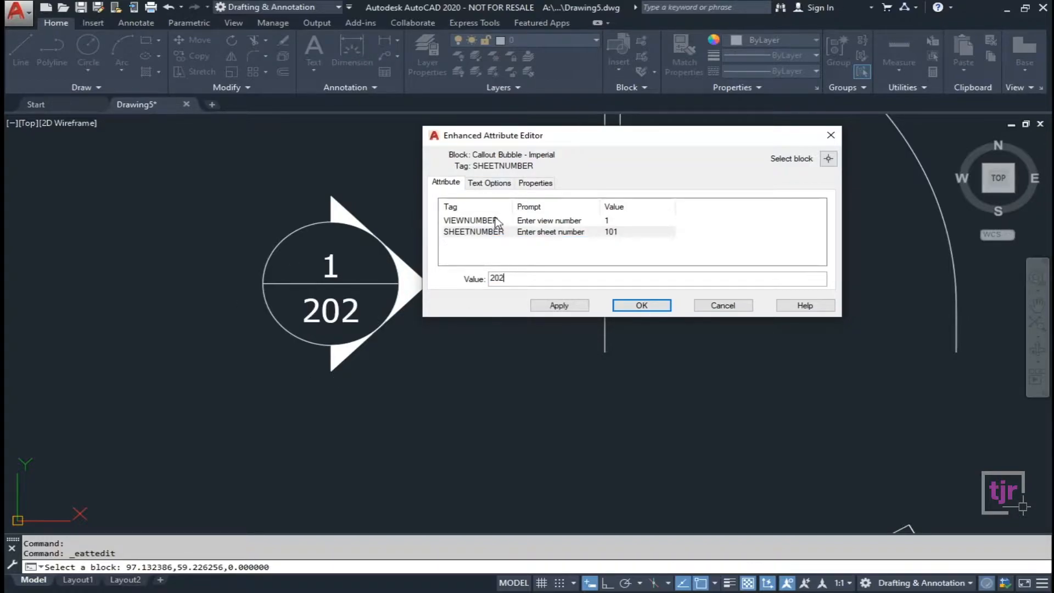
click(496, 221)
click(526, 279)
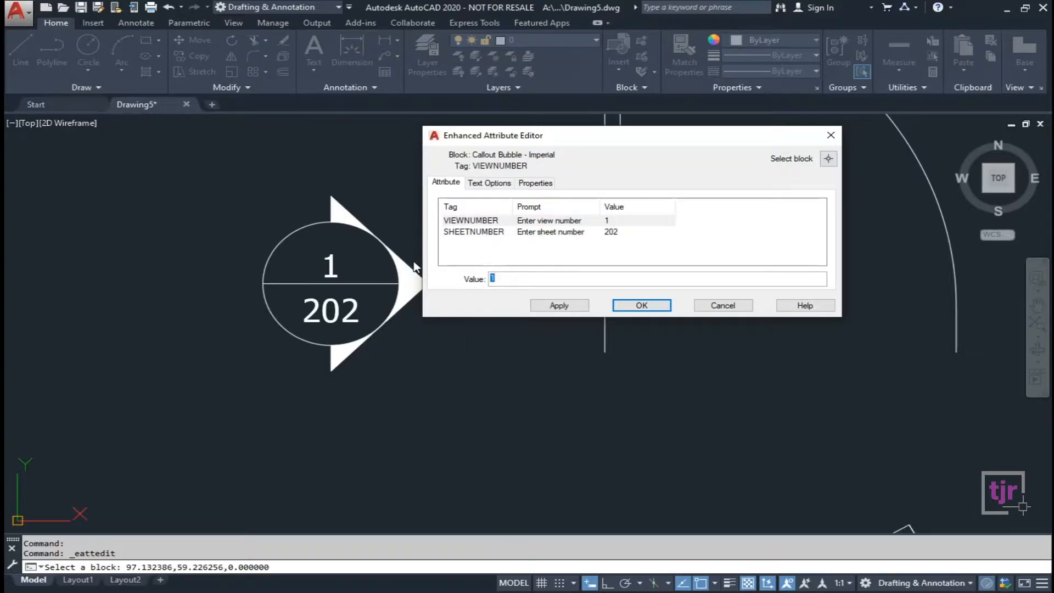
click(558, 305)
click(640, 306)
scroll(218, 201, down, 4)
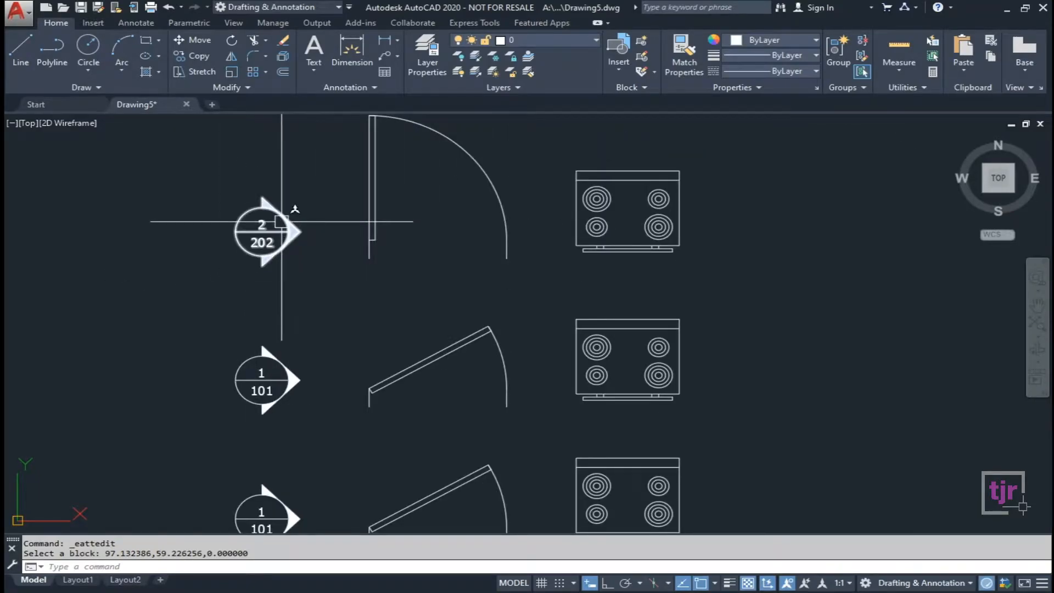
scroll(343, 192, down, 4)
scroll(361, 311, up, 2)
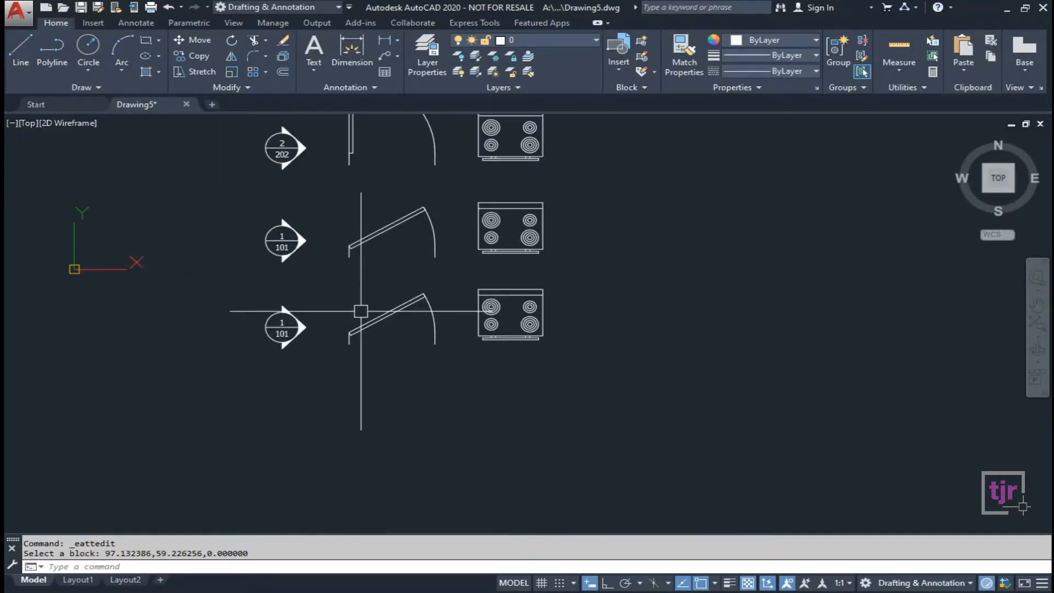
middle_drag(296, 162, 298, 326)
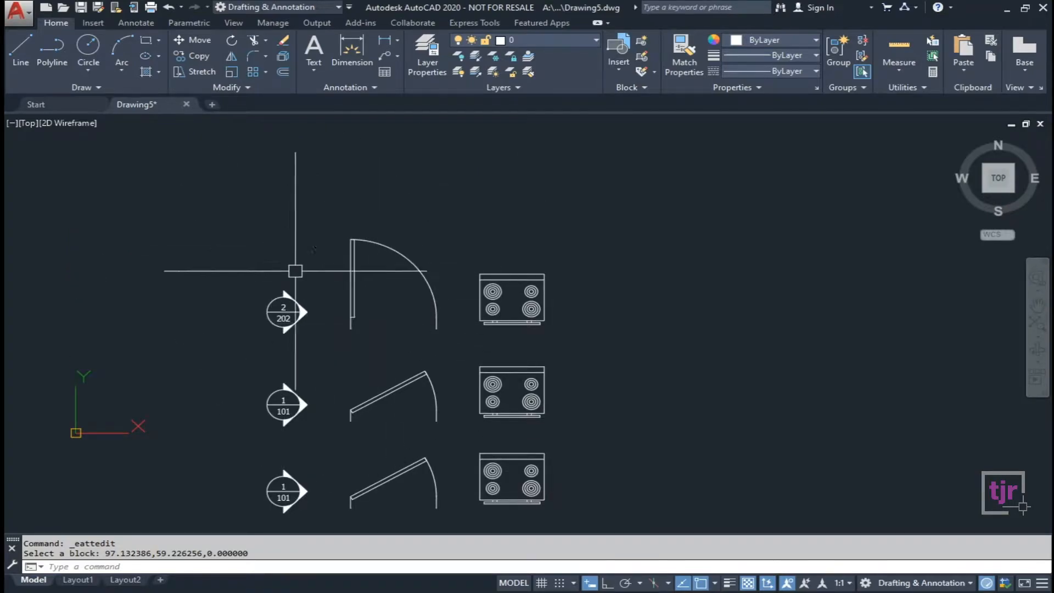
mouse_move(419, 357)
middle_down()
mouse_move(410, 229)
mouse_move(380, 391)
middle_up()
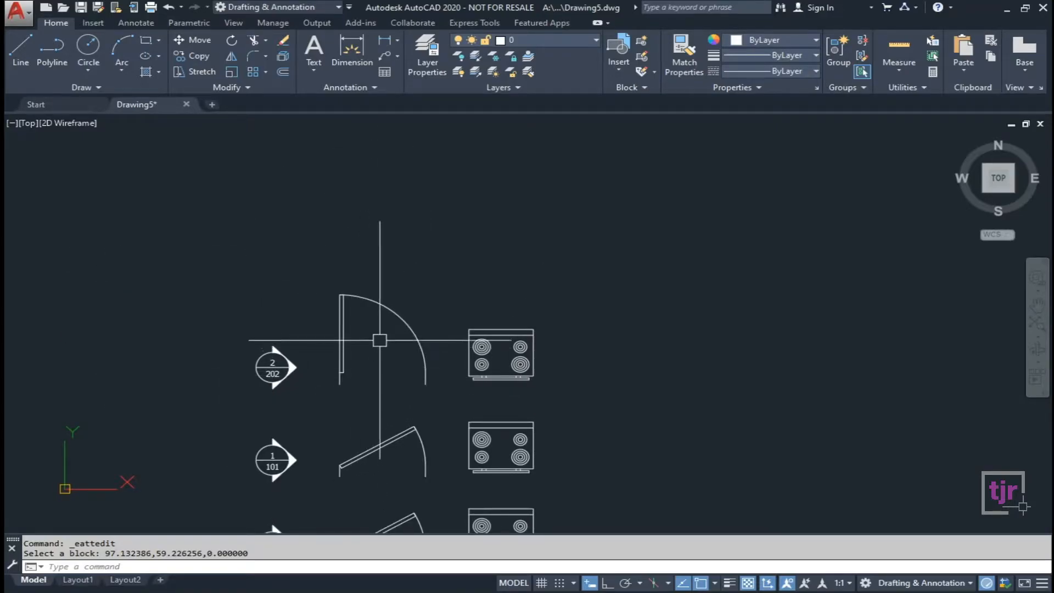
click(342, 364)
key(Escape)
scroll(283, 392, up, 4)
click(280, 381)
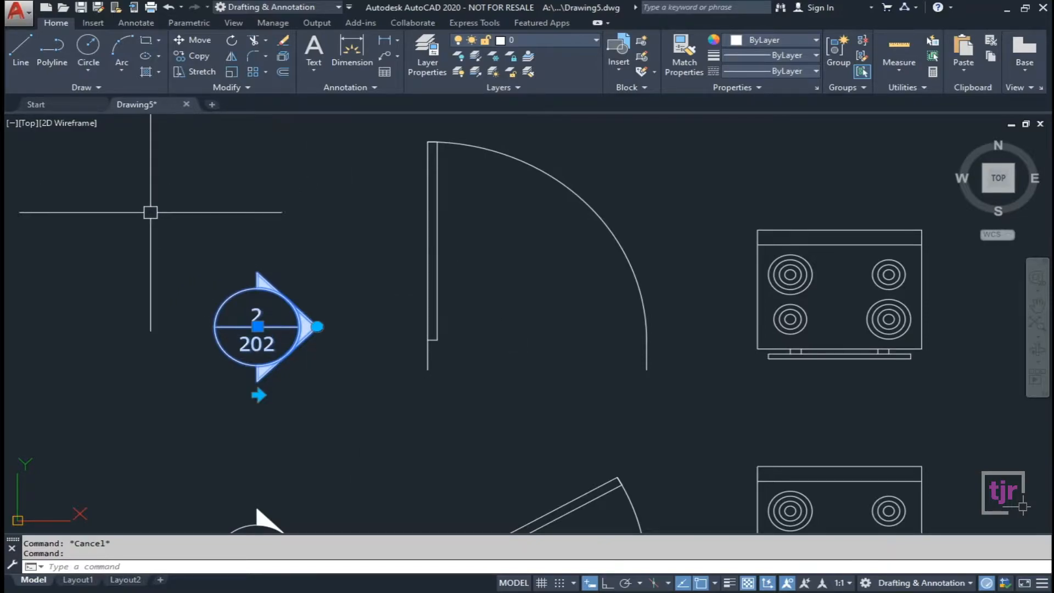
click(317, 326)
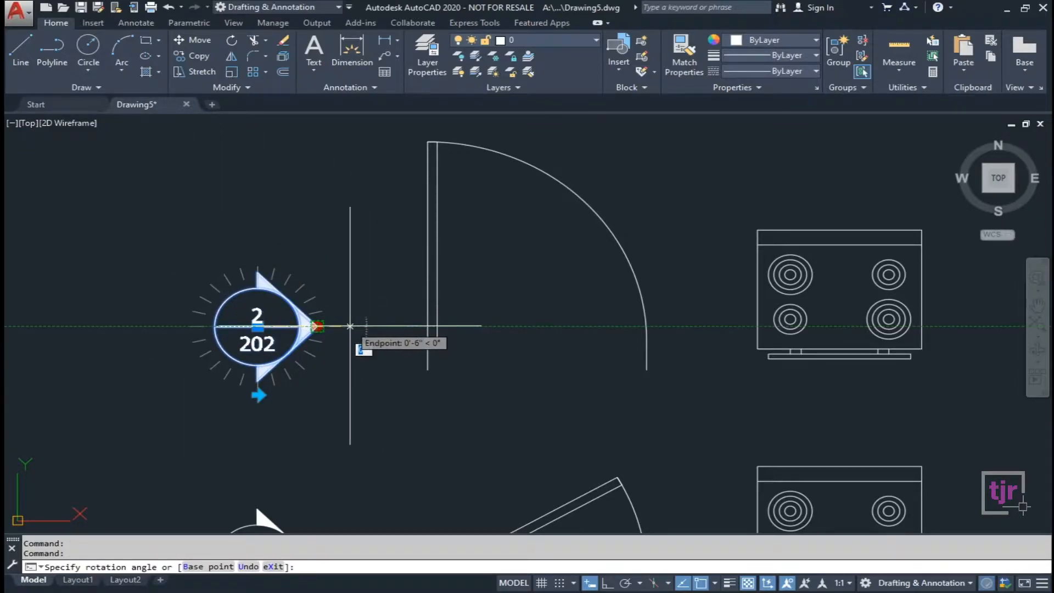
key(Escape)
middle_drag(384, 395, 329, 381)
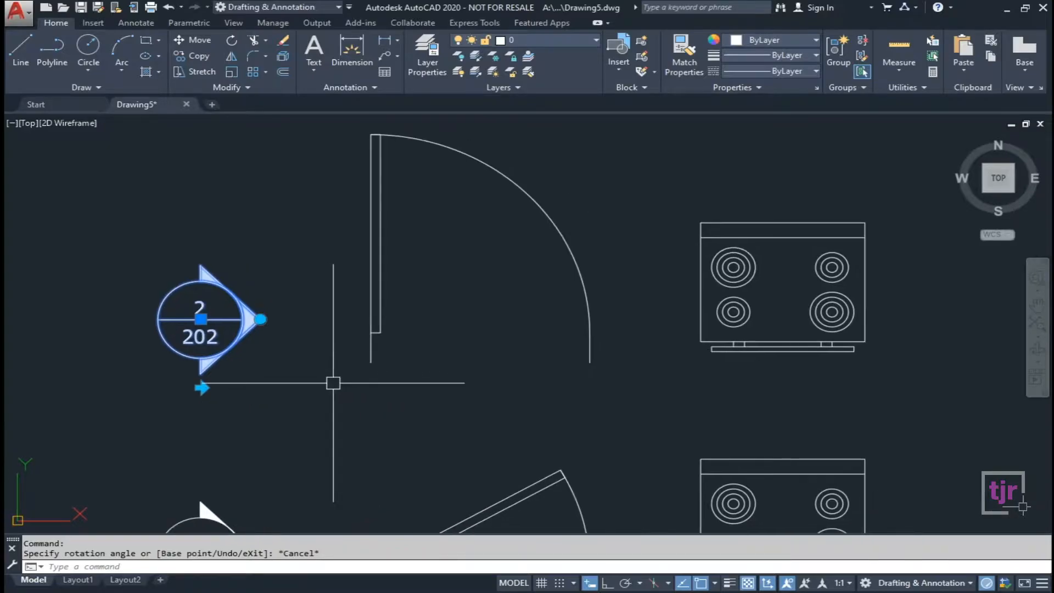
key(Escape)
scroll(459, 329, down, 2)
click(647, 341)
key(Escape)
click(541, 330)
key(Escape)
click(318, 324)
key(Escape)
click(404, 329)
key(Escape)
click(404, 329)
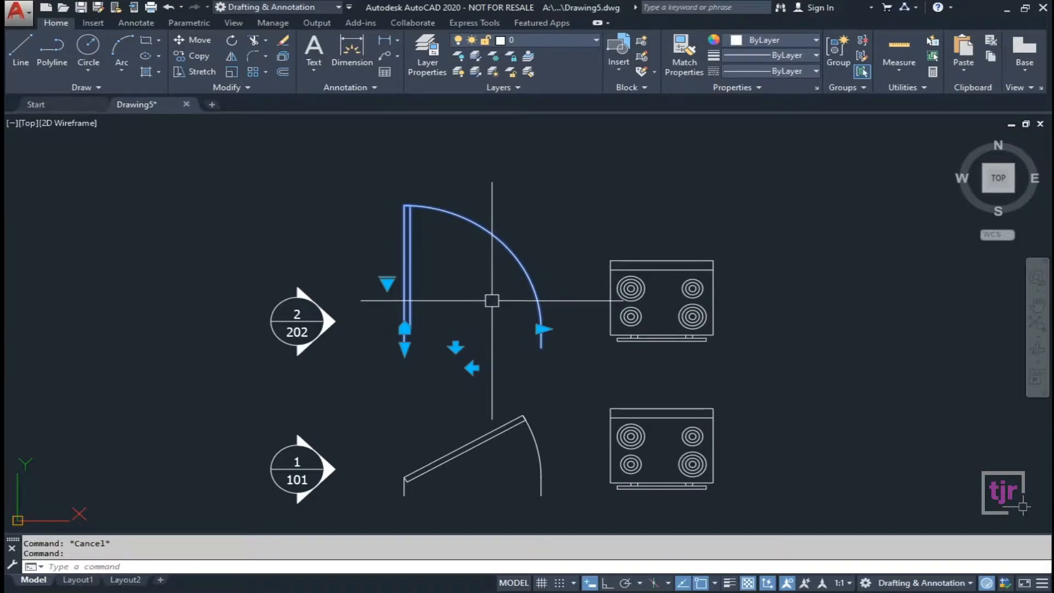
key(Escape)
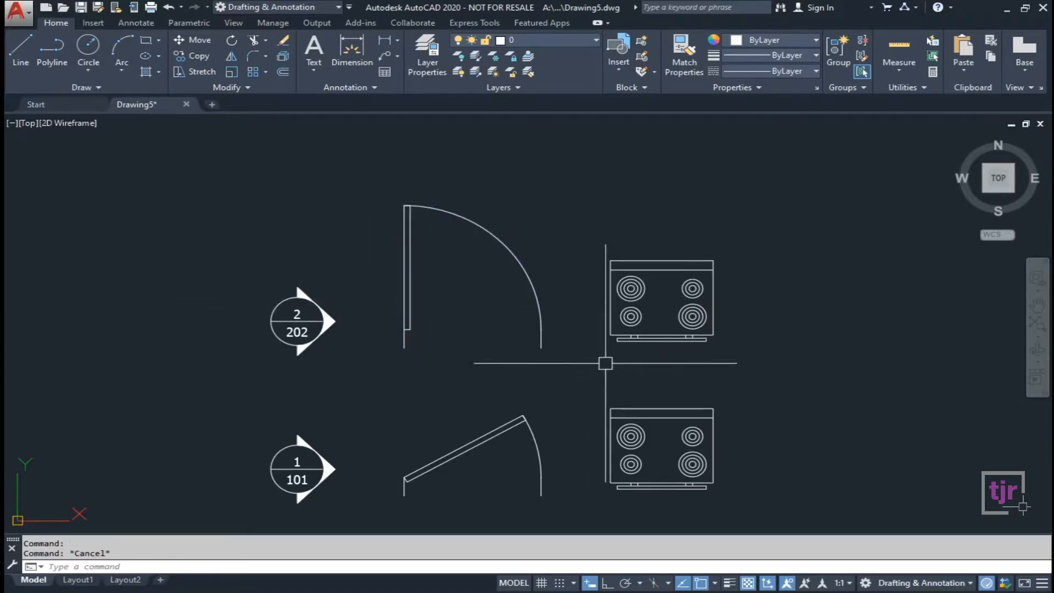
click(618, 340)
key(Escape)
key(Escape)
middle_drag(667, 371, 594, 372)
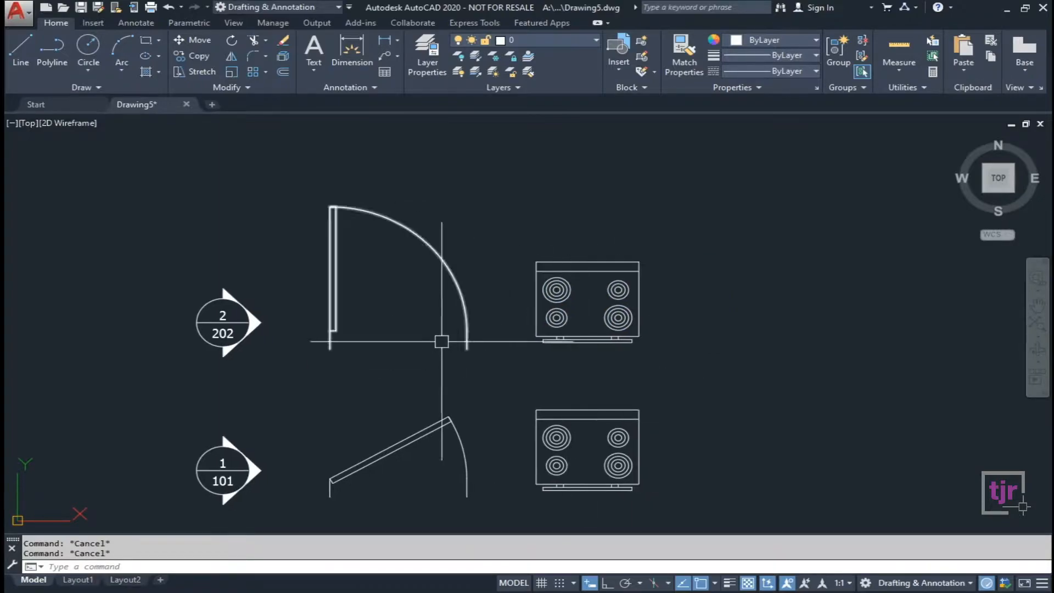
click(333, 298)
key(Escape)
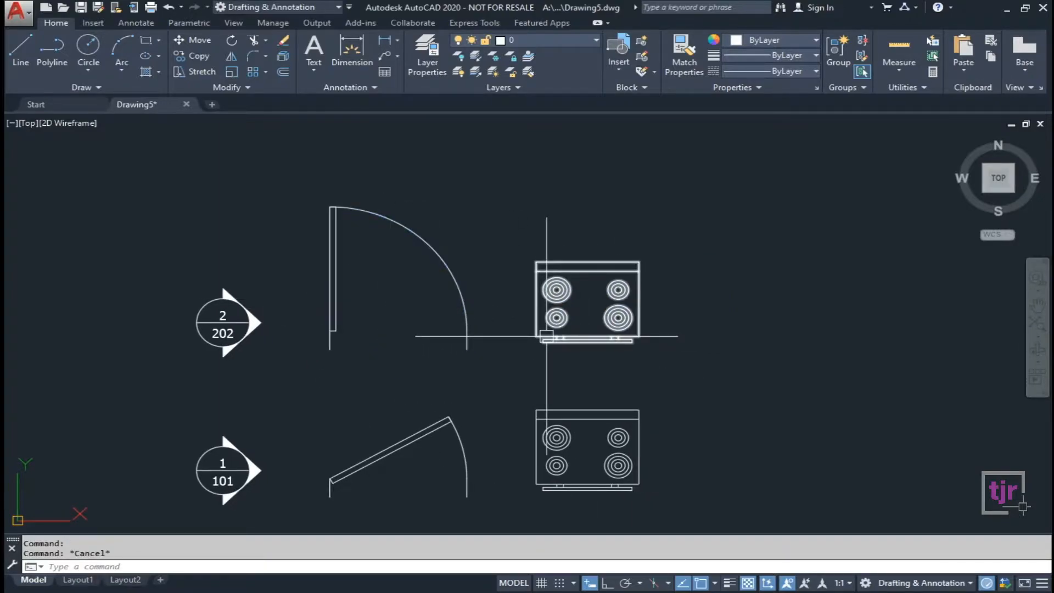
click(588, 339)
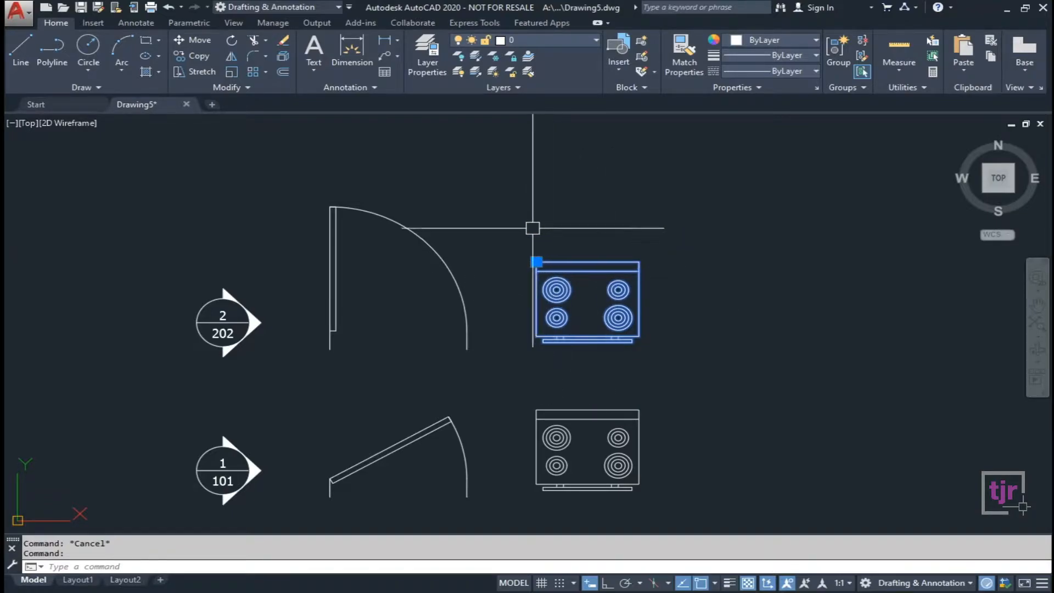
double_click(565, 290)
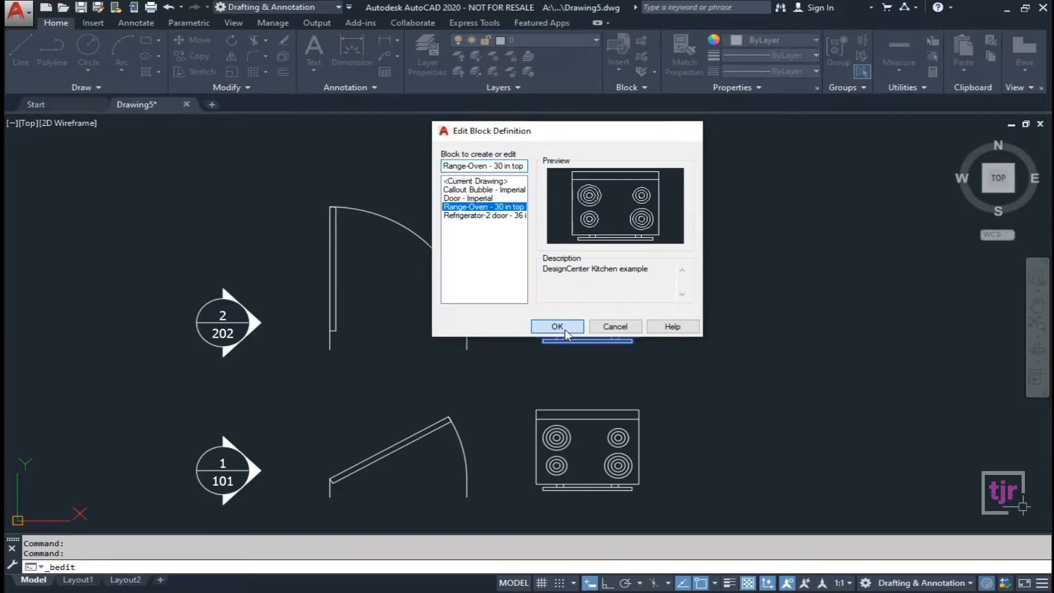
click(565, 327)
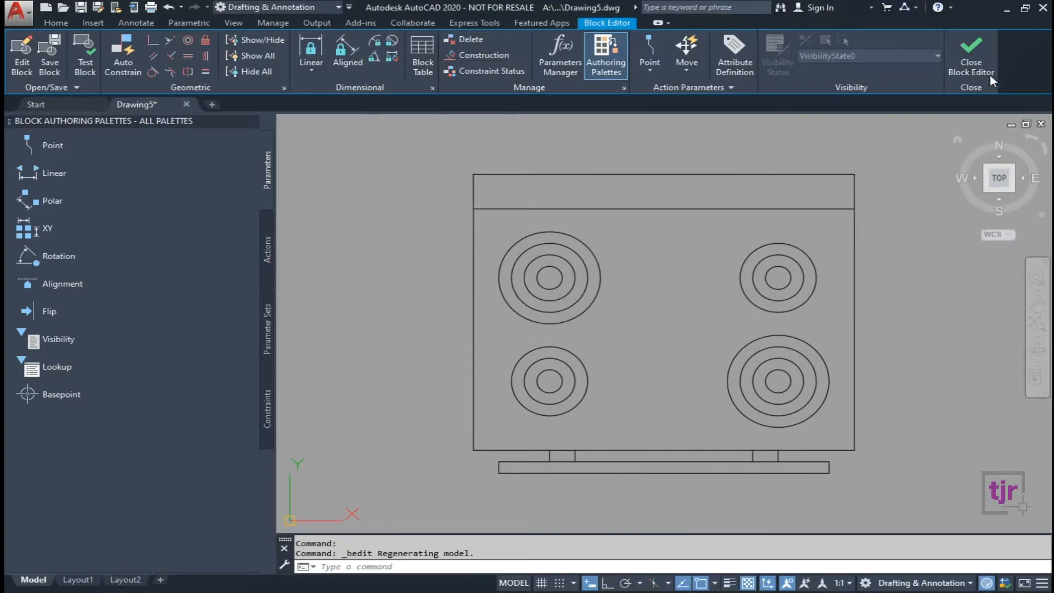
click(970, 48)
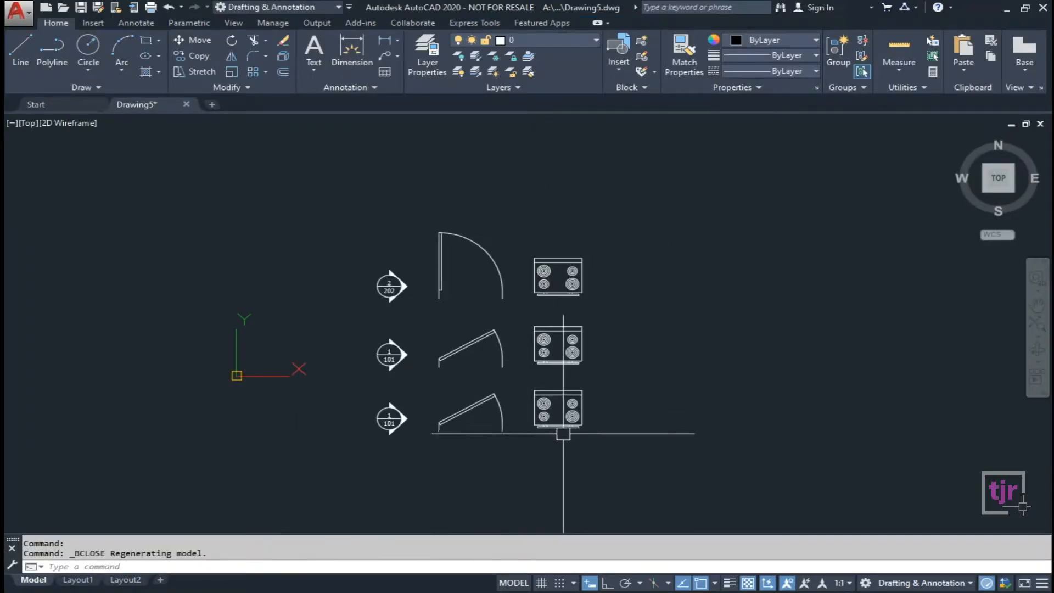
Set the top door's opening angle to Open 60° from its lookup grip.
scroll(567, 307, up, 3)
scroll(564, 220, down, 3)
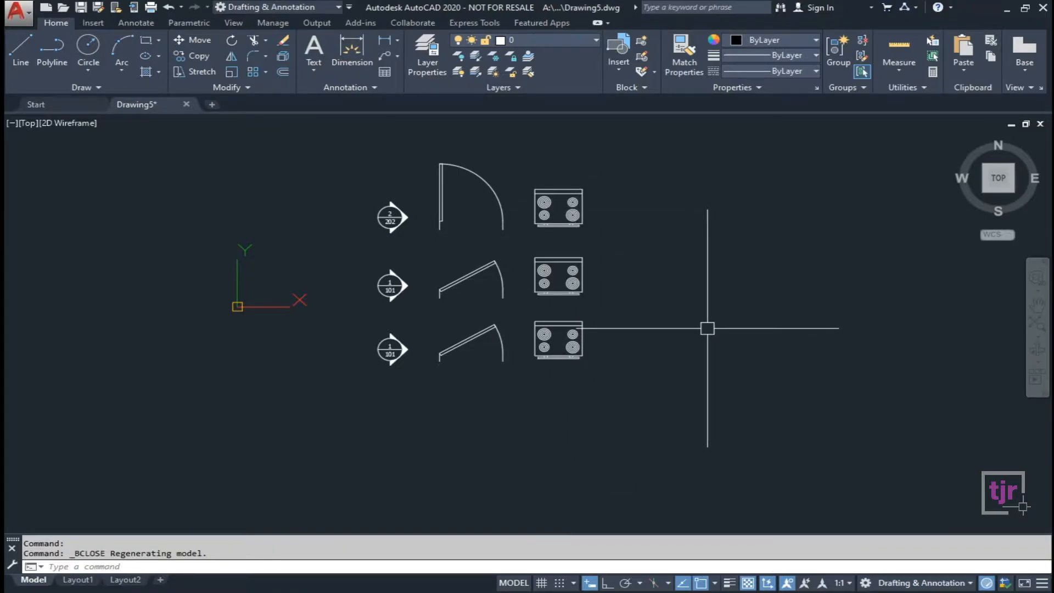
scroll(439, 219, up, 1)
click(440, 211)
scroll(499, 219, up, 2)
scroll(406, 236, up, 2)
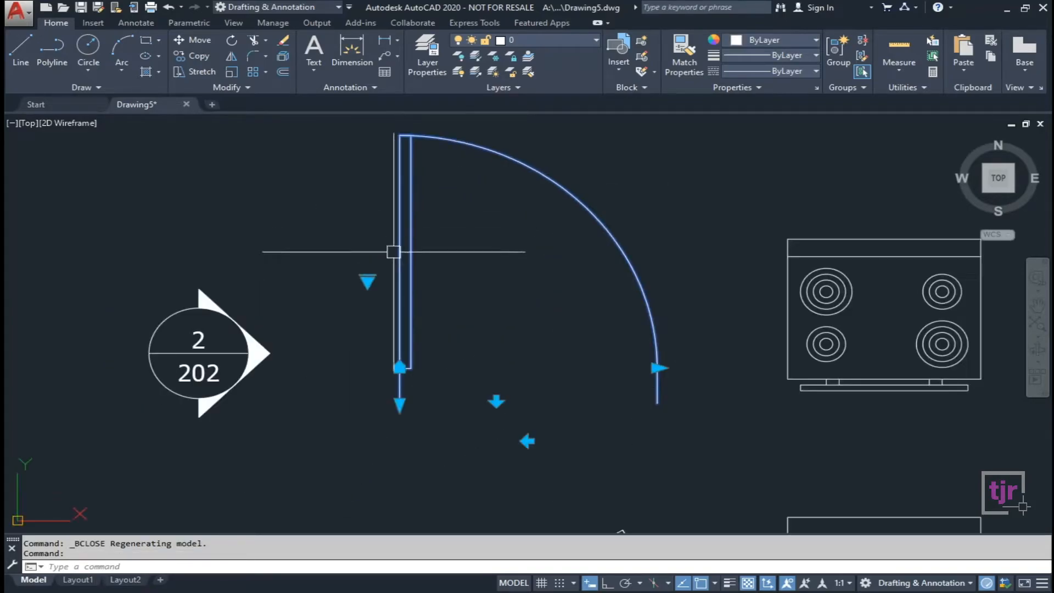
click(366, 282)
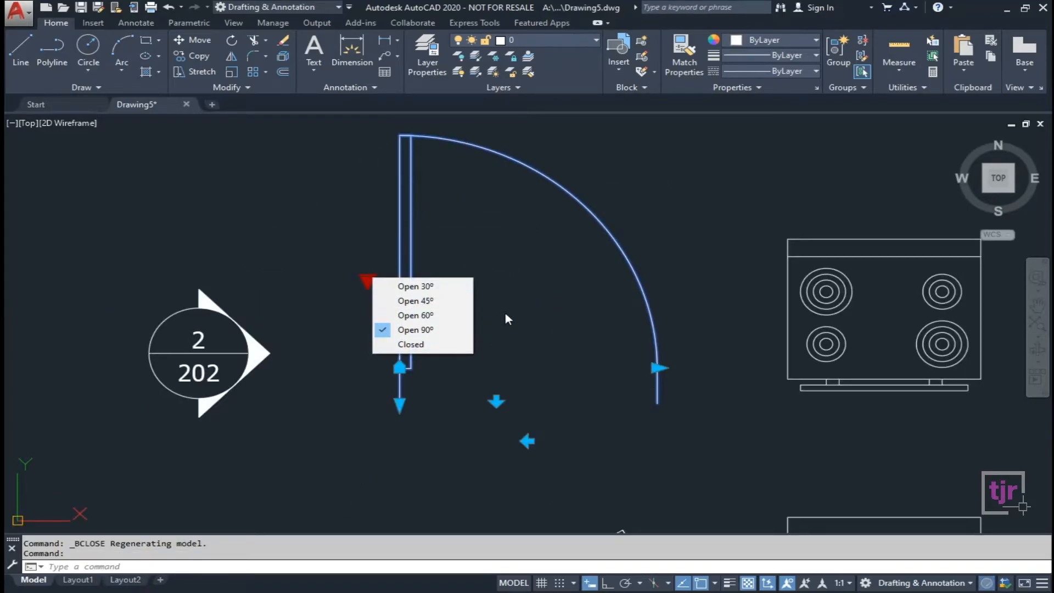
click(415, 315)
Try the door's flip and stretch grips, flipping back and cancelling each change.
click(499, 406)
key(Escape)
click(496, 401)
click(496, 369)
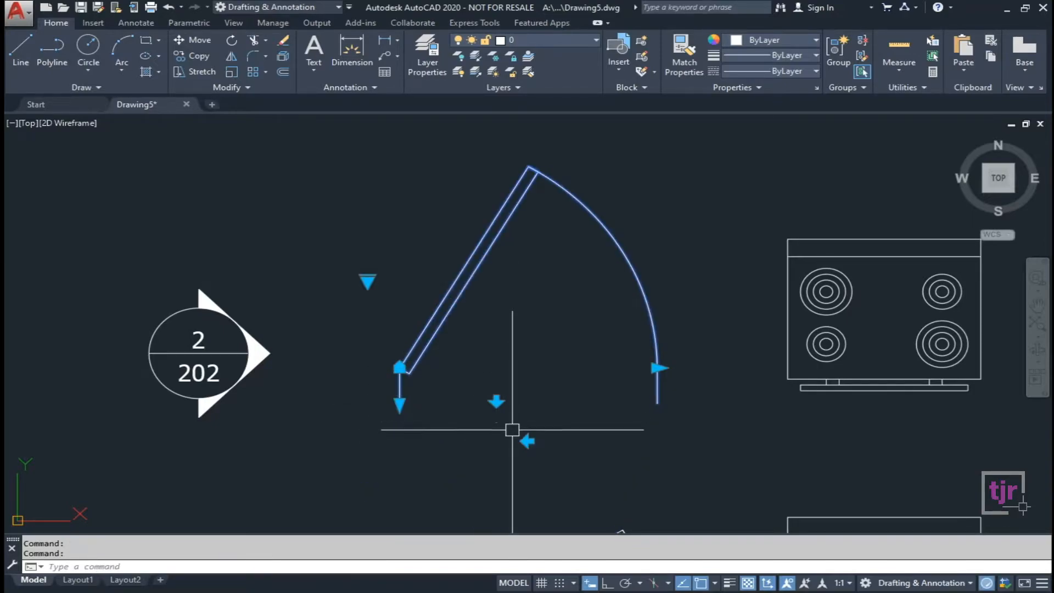
click(527, 441)
click(527, 441)
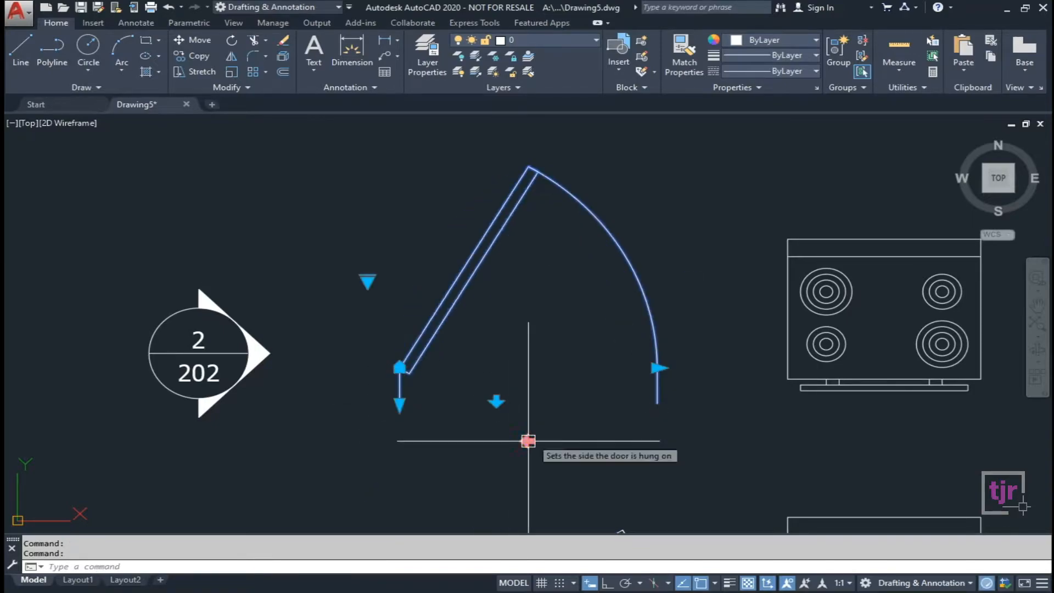
click(400, 406)
key(Escape)
click(657, 367)
click(659, 367)
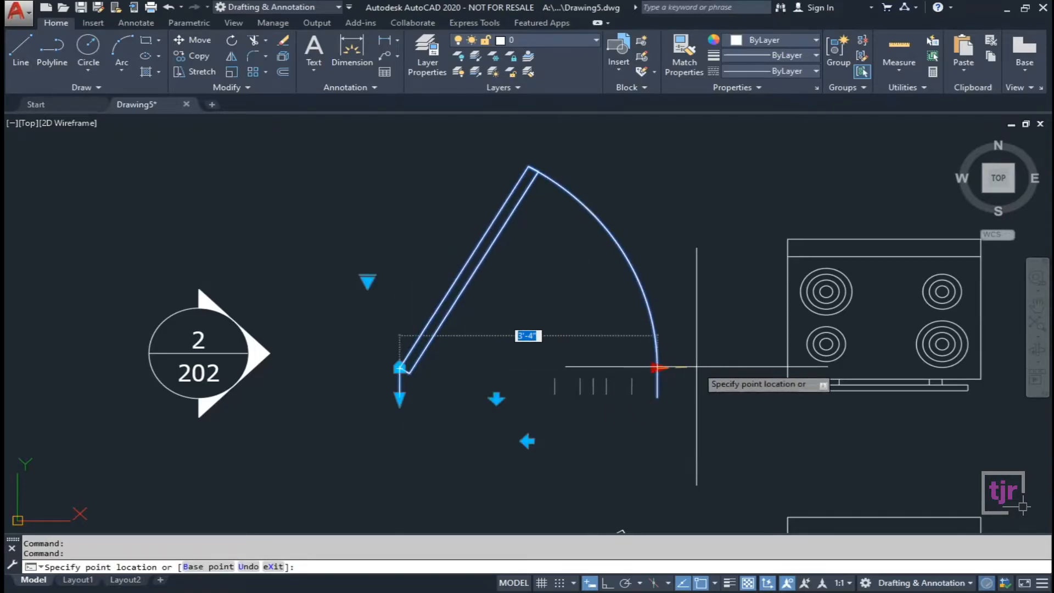
key(Escape)
key(Escape)
middle_drag(222, 429, 312, 369)
click(309, 345)
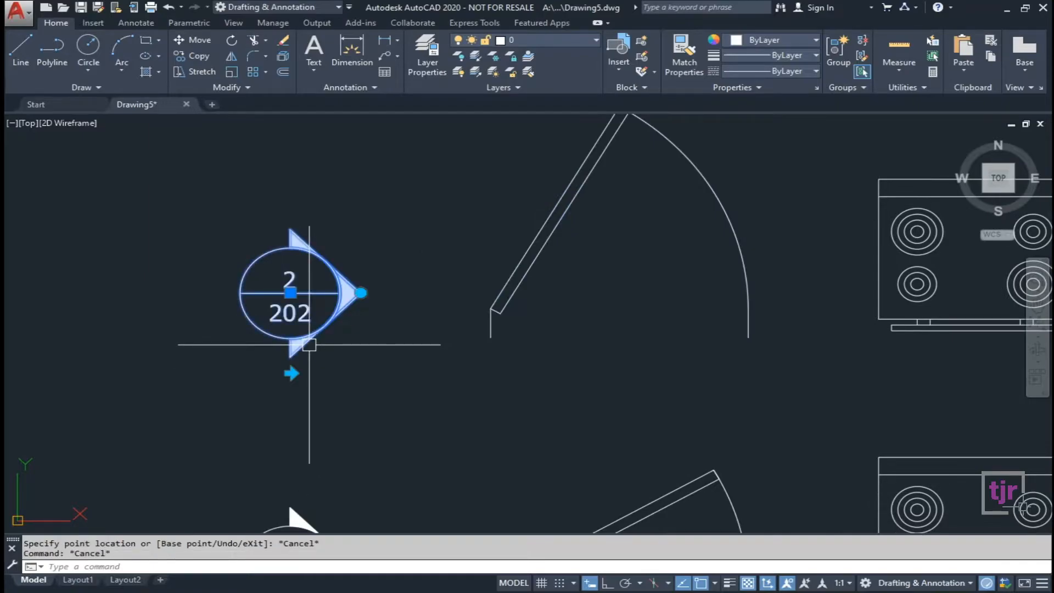
click(361, 293)
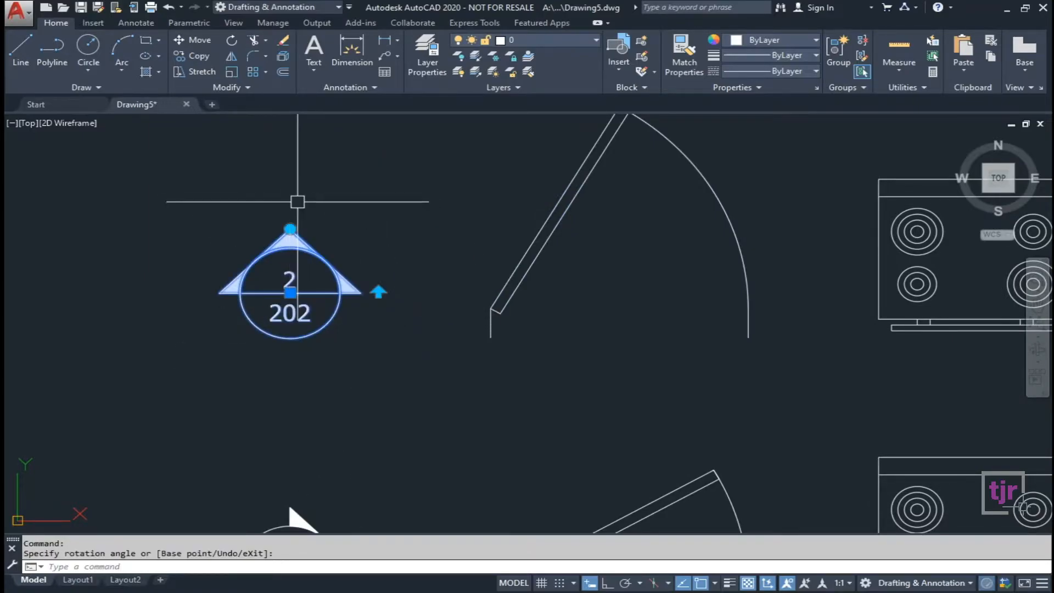
click(378, 293)
click(378, 292)
click(378, 292)
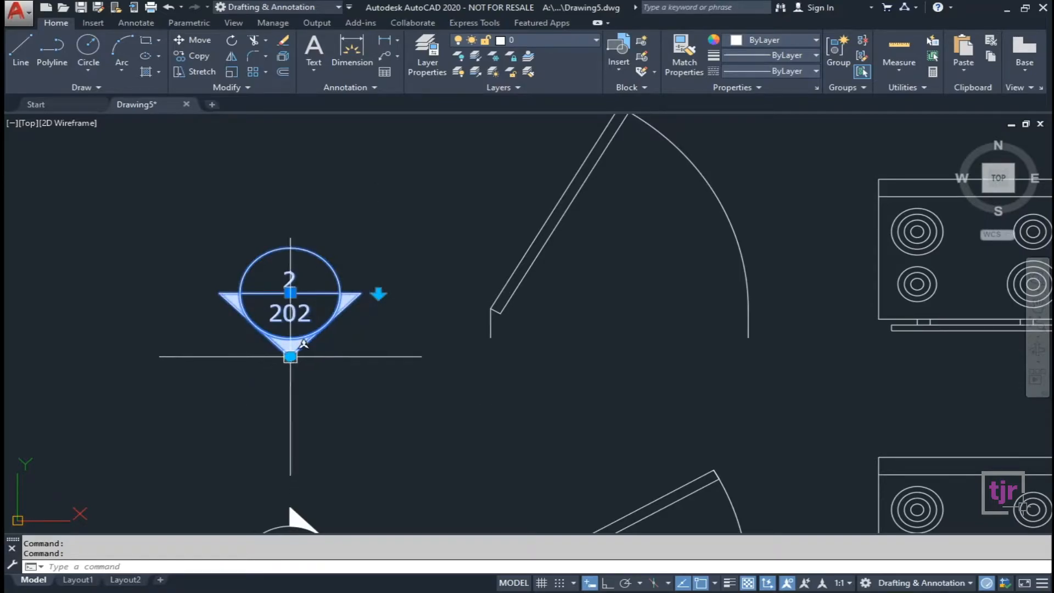
click(290, 356)
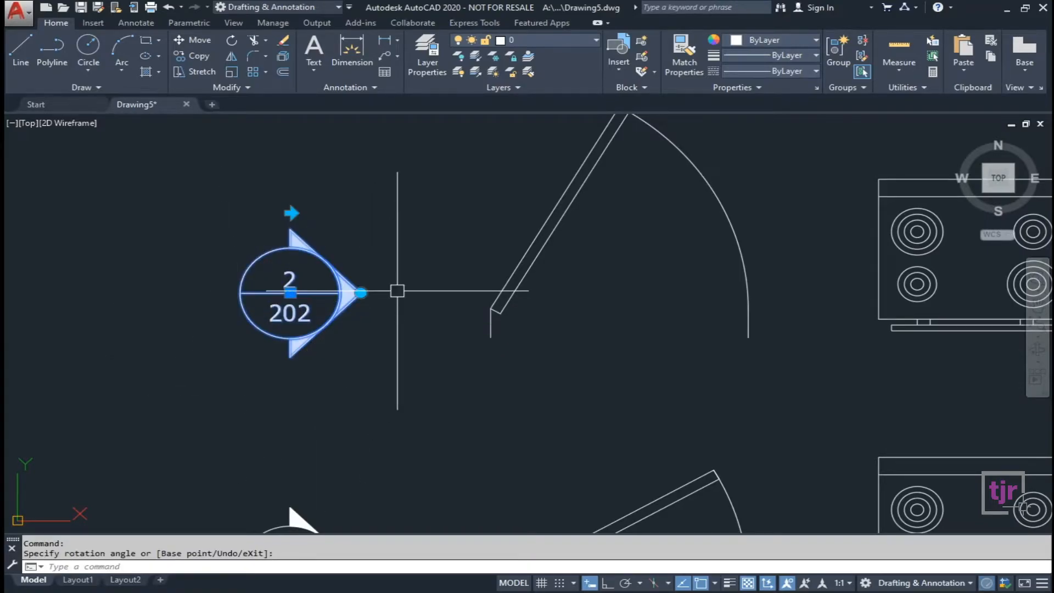
key(Escape)
scroll(337, 355, down, 3)
click(573, 351)
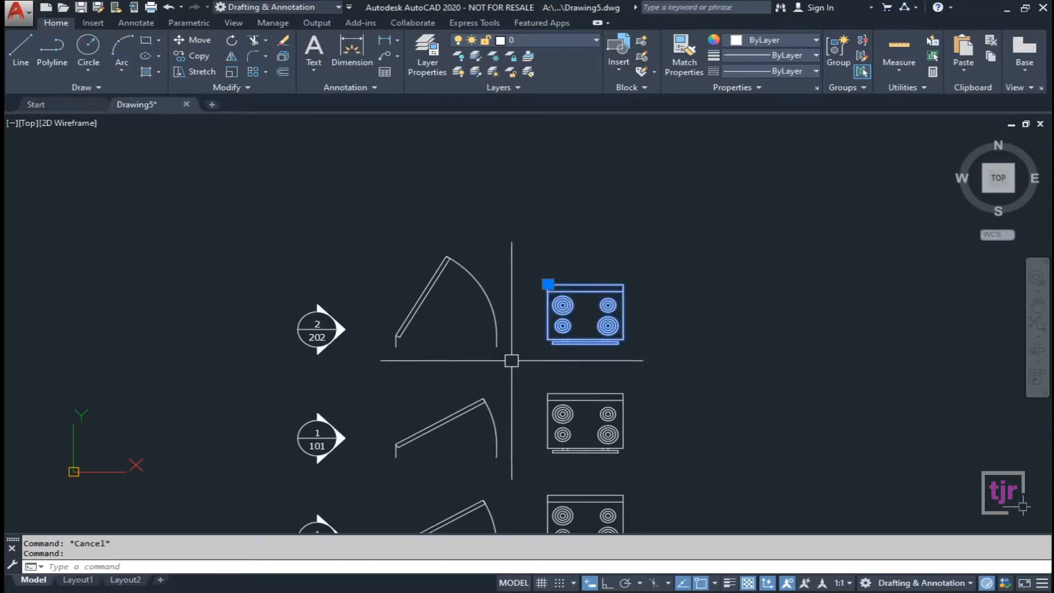
key(Escape)
click(496, 327)
key(Escape)
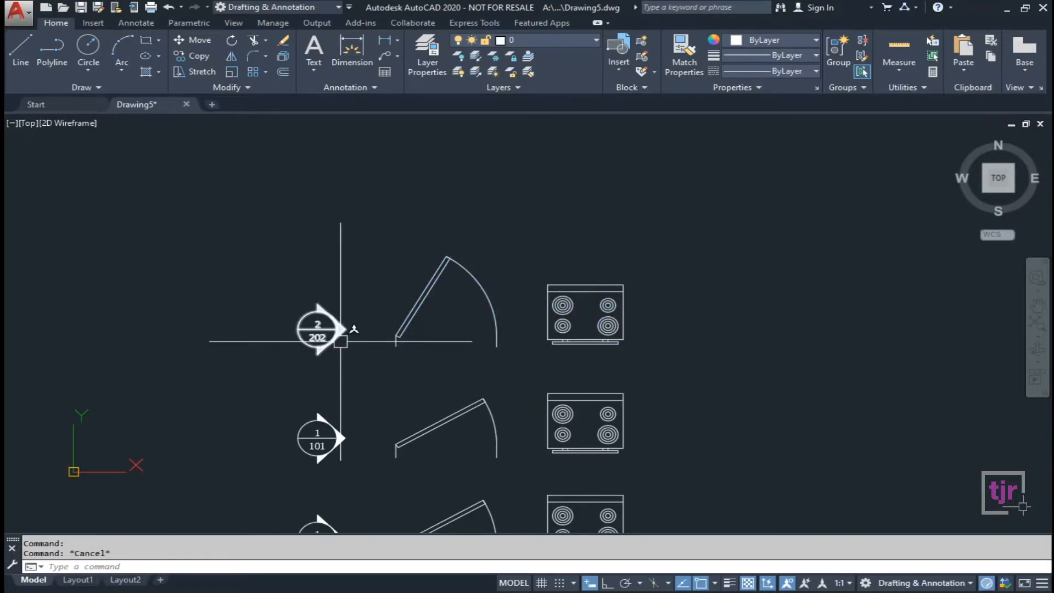
click(341, 334)
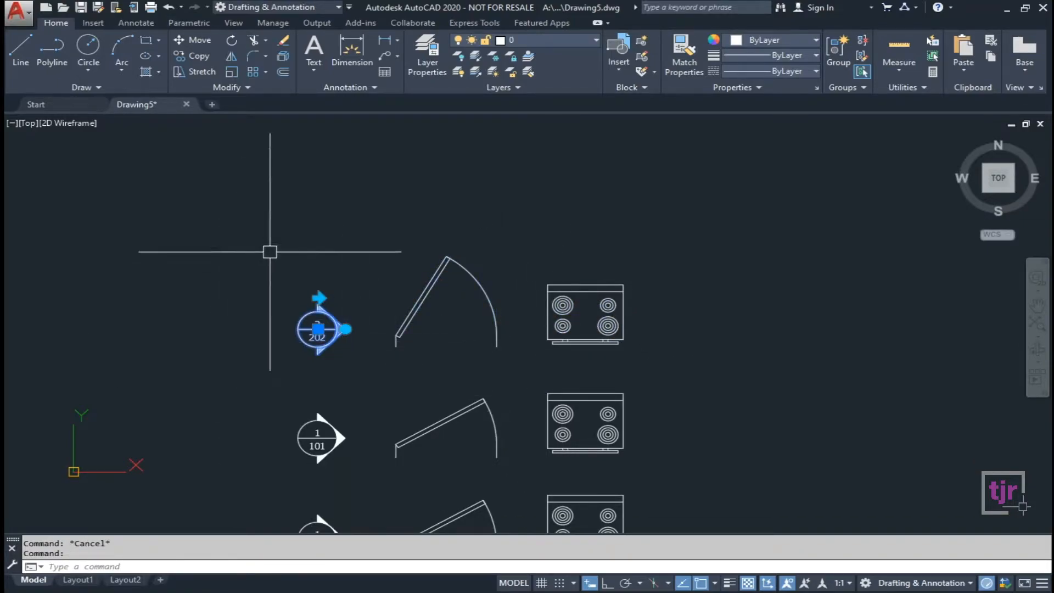
key(Escape)
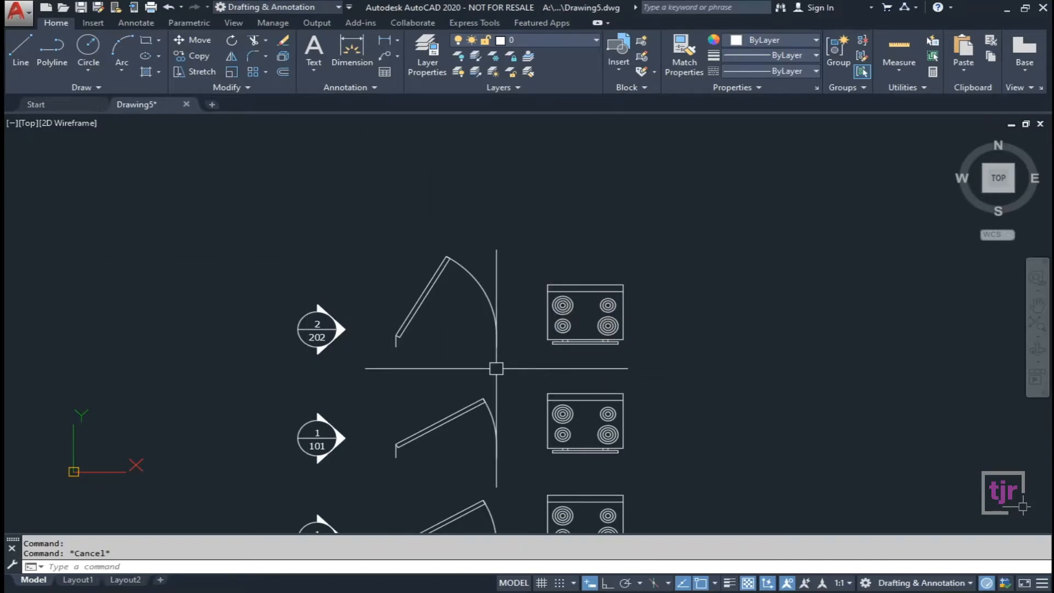
scroll(441, 228, down, 2)
scroll(493, 268, up, 1)
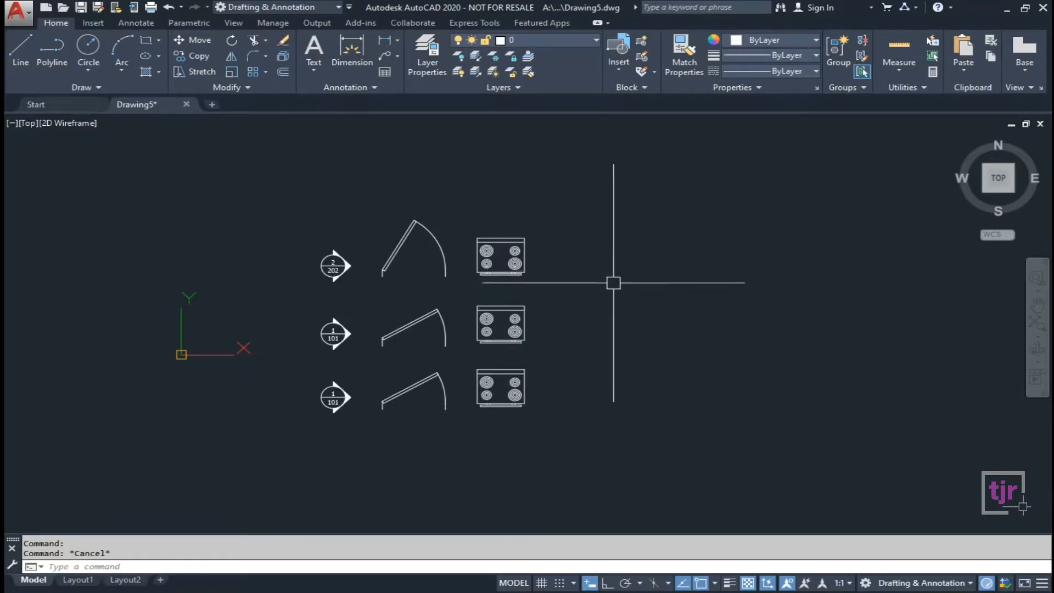
key(Escape)
Window-select and delete all nine sample blocks, then open DesignCenter with Ctrl+2.
click(603, 434)
click(288, 216)
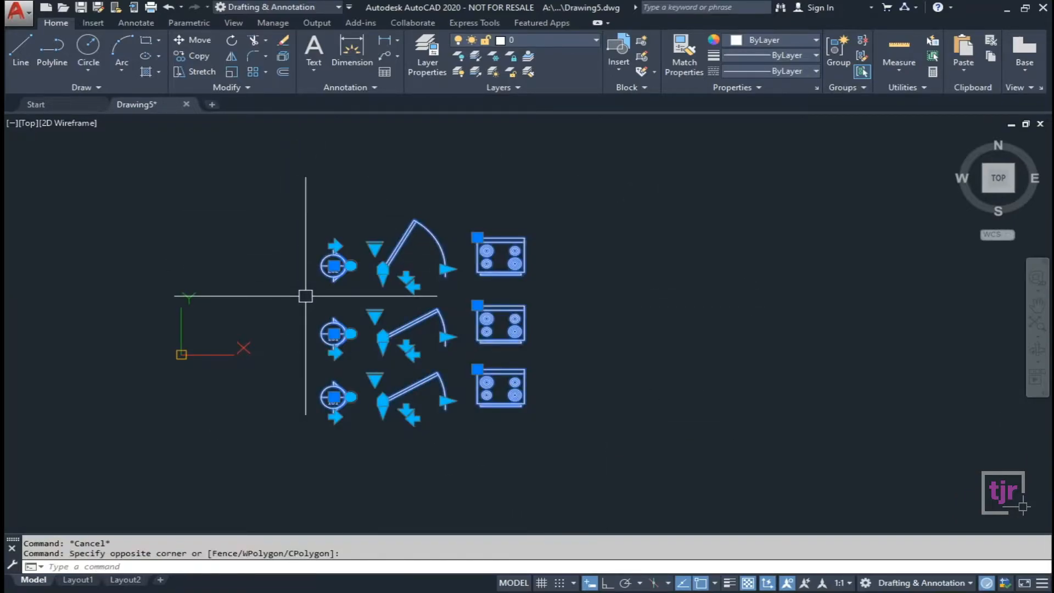
key(Delete)
scroll(323, 304, up, 1)
mouse_move(341, 312)
middle_down()
mouse_move(408, 293)
mouse_move(400, 344)
middle_up()
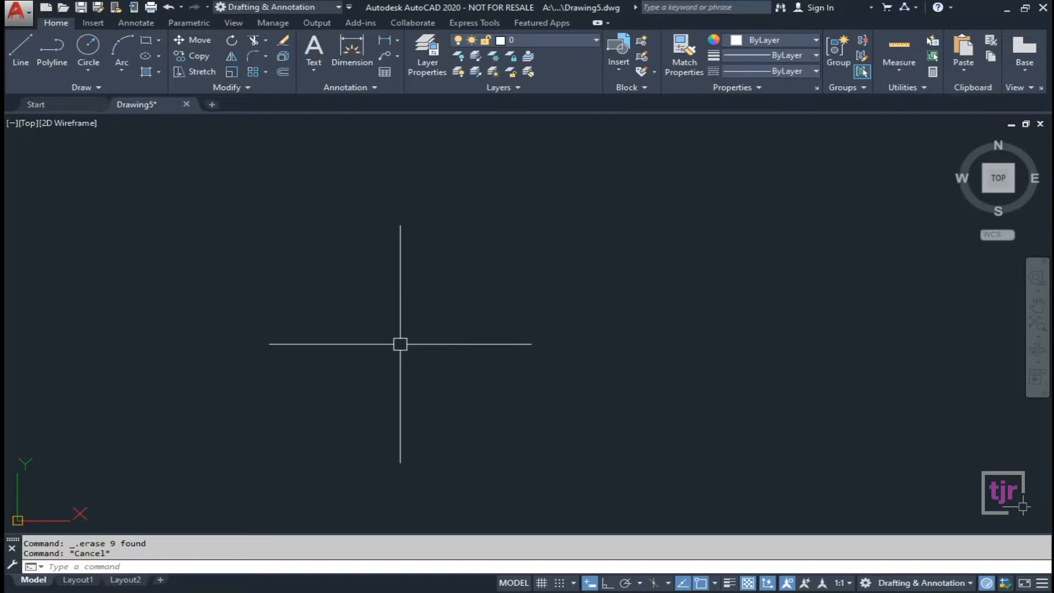
key(ctrl+2)
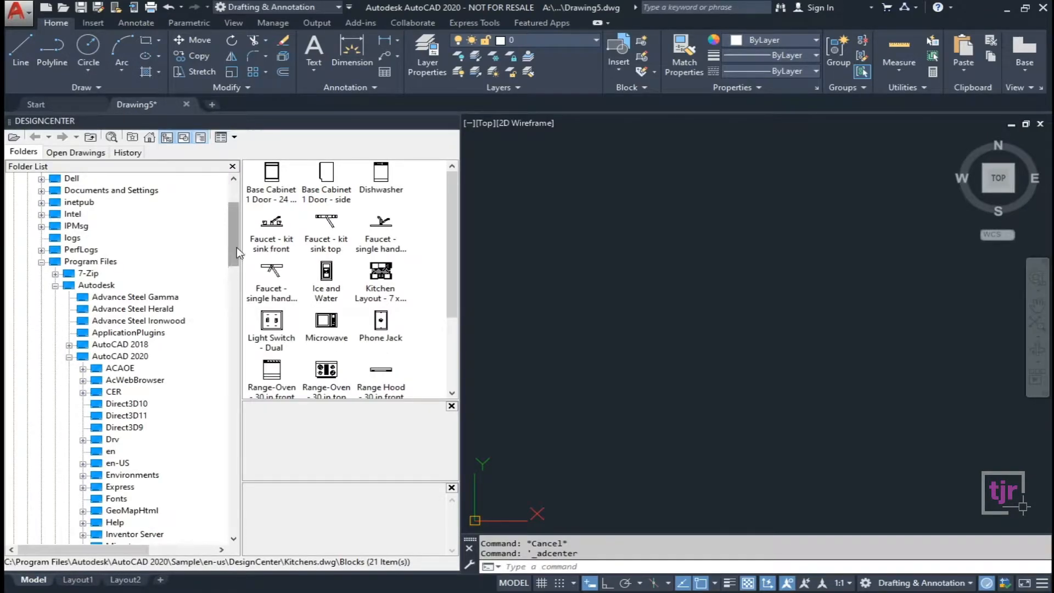
scroll(236, 246, up, 3)
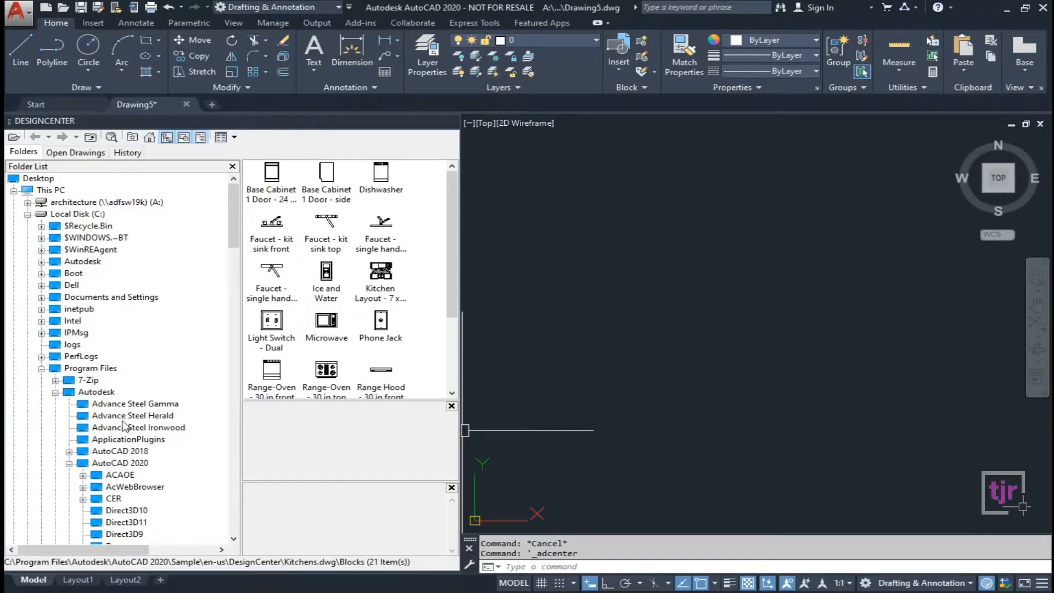
scroll(159, 381, down, 14)
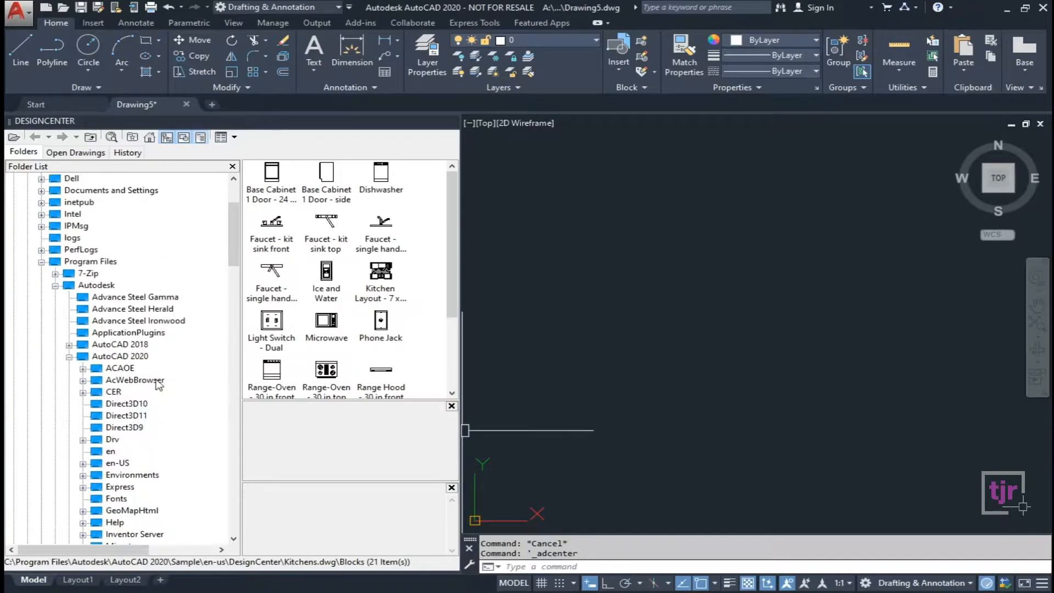
scroll(153, 405, down, 3)
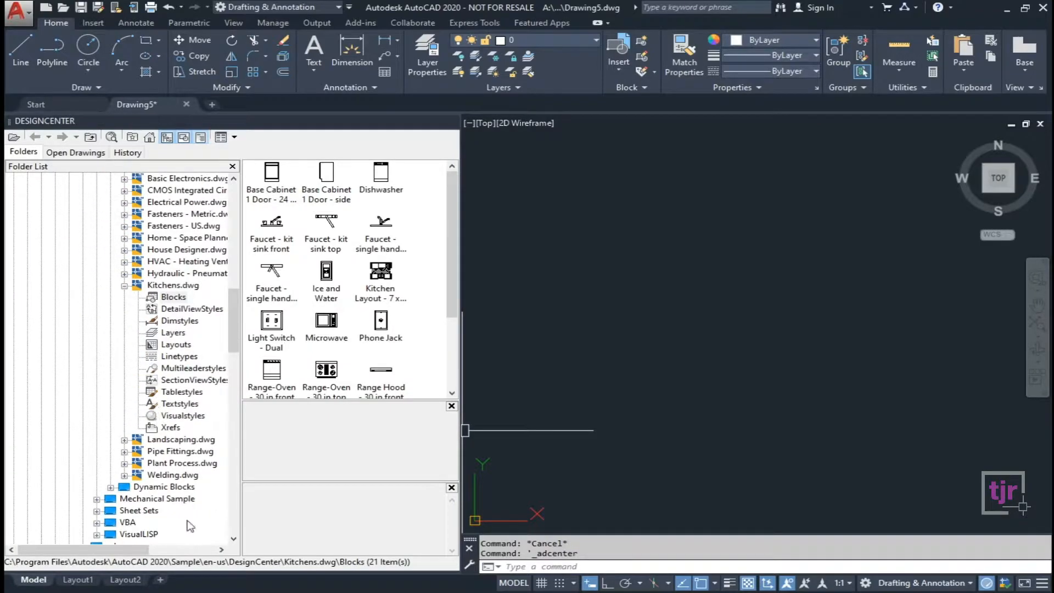
drag(131, 548, 177, 551)
scroll(227, 417, up, 4)
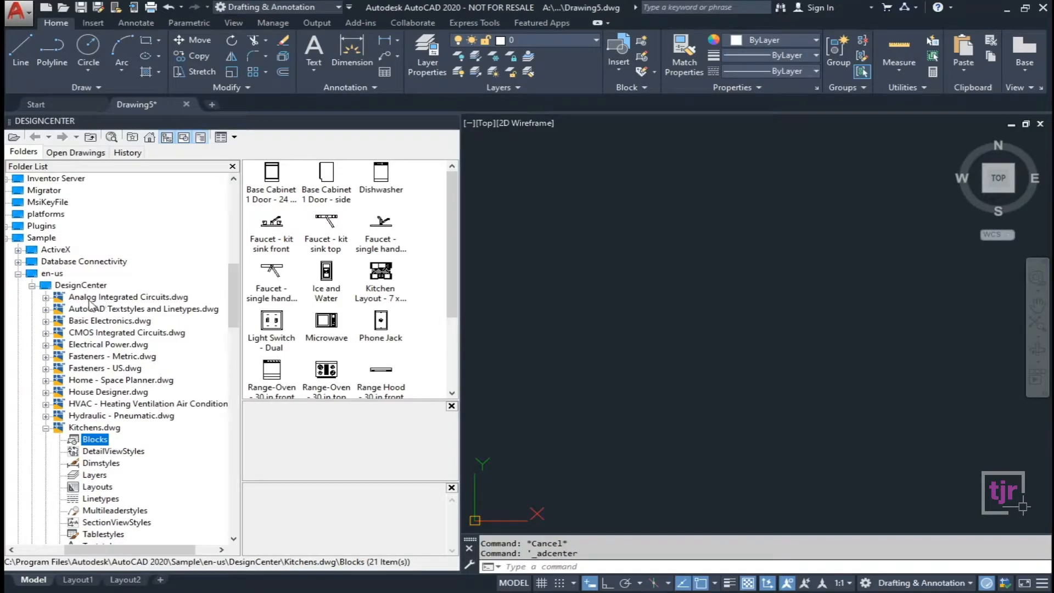
click(90, 299)
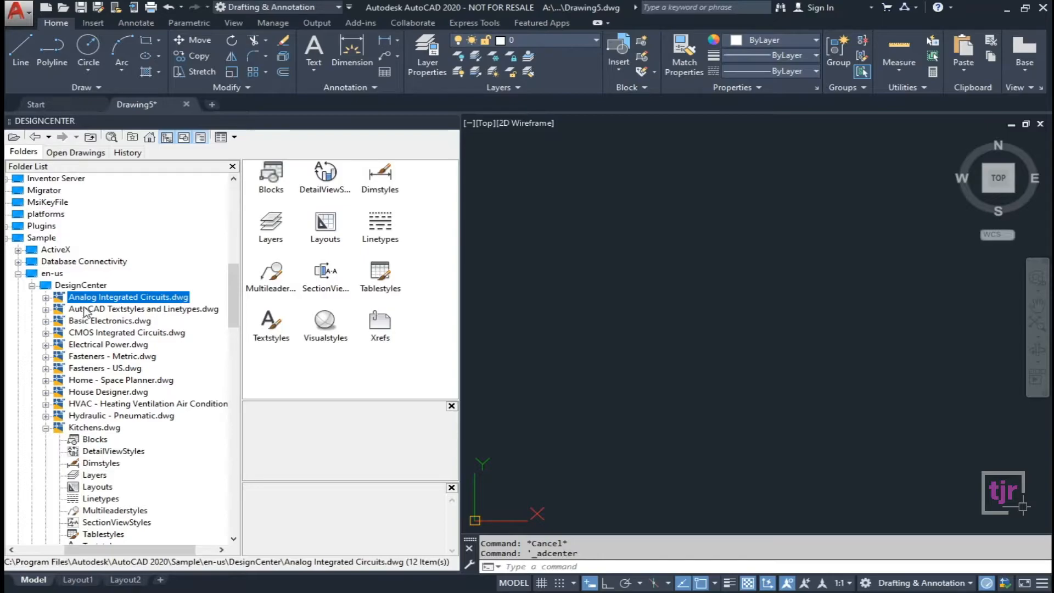
click(80, 310)
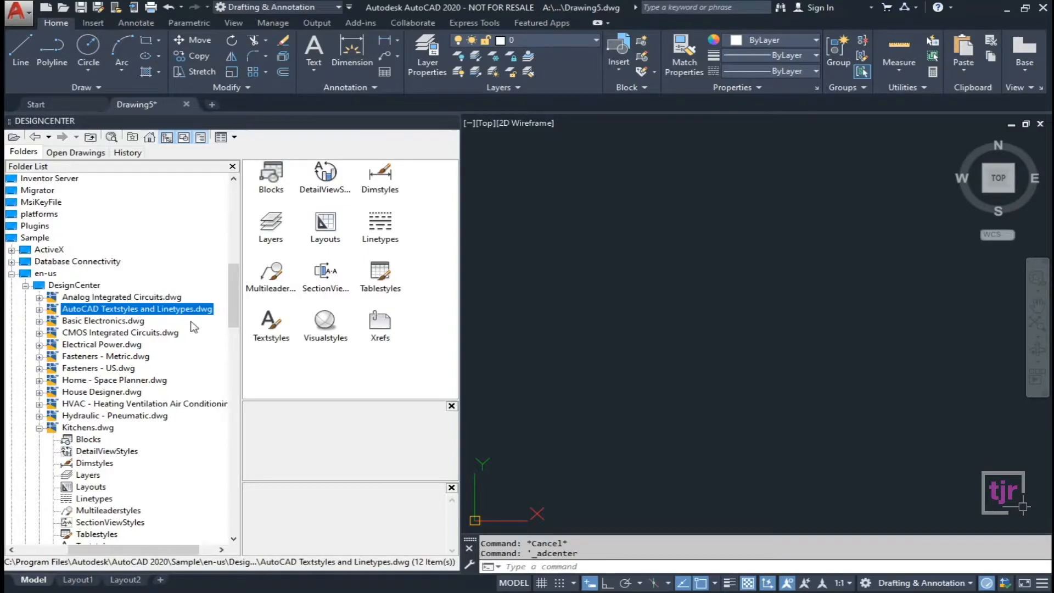
click(116, 322)
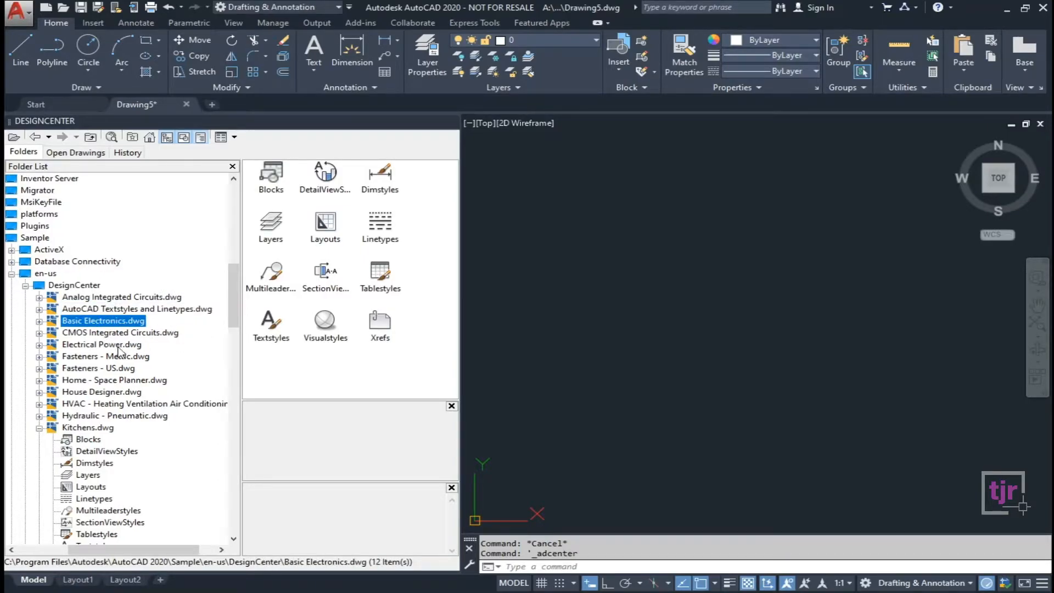
click(101, 346)
click(118, 358)
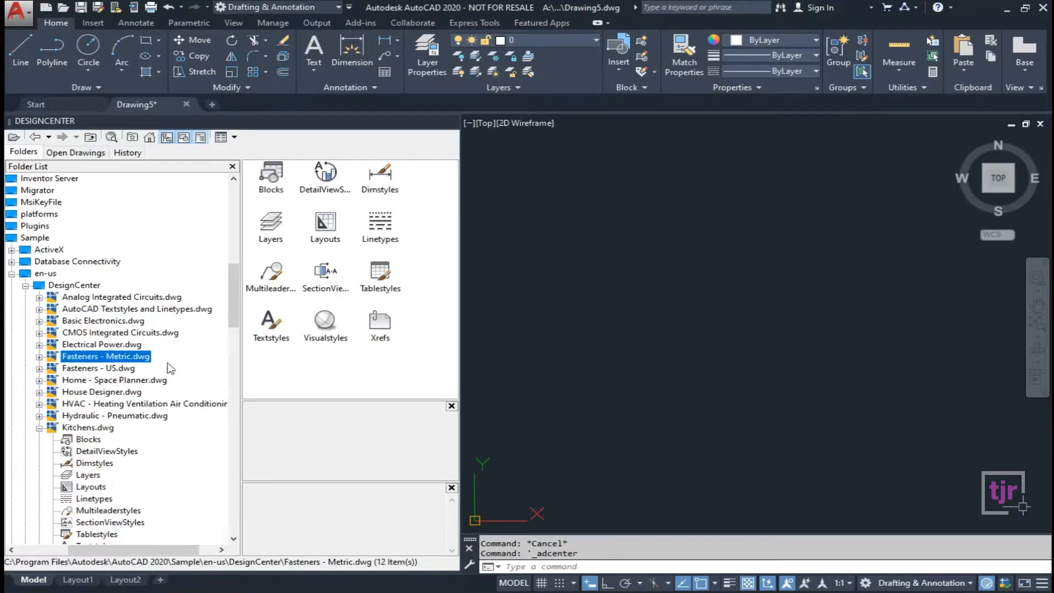
scroll(171, 368, down, 1)
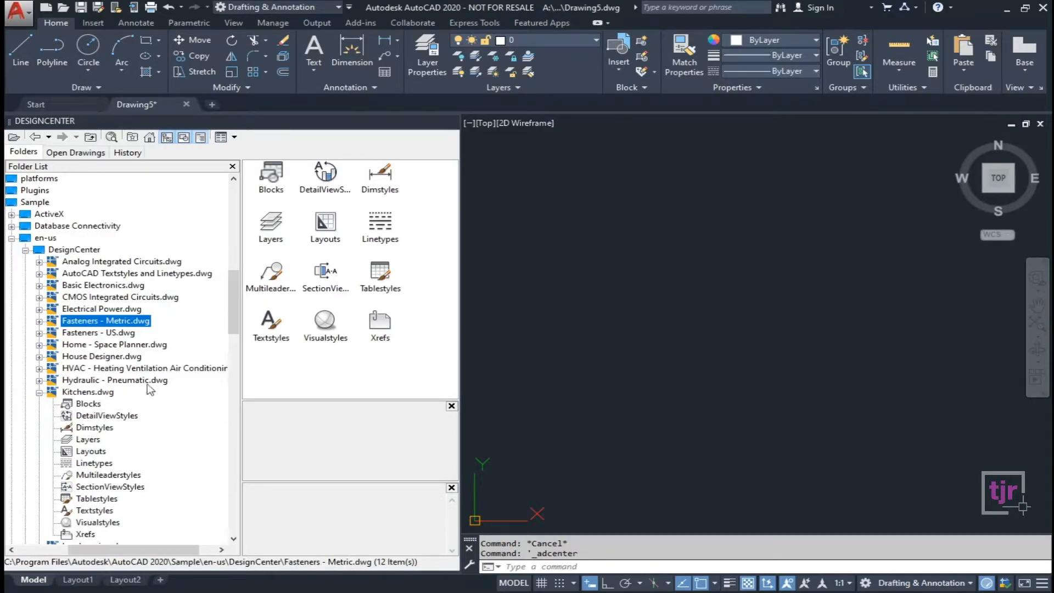
click(101, 346)
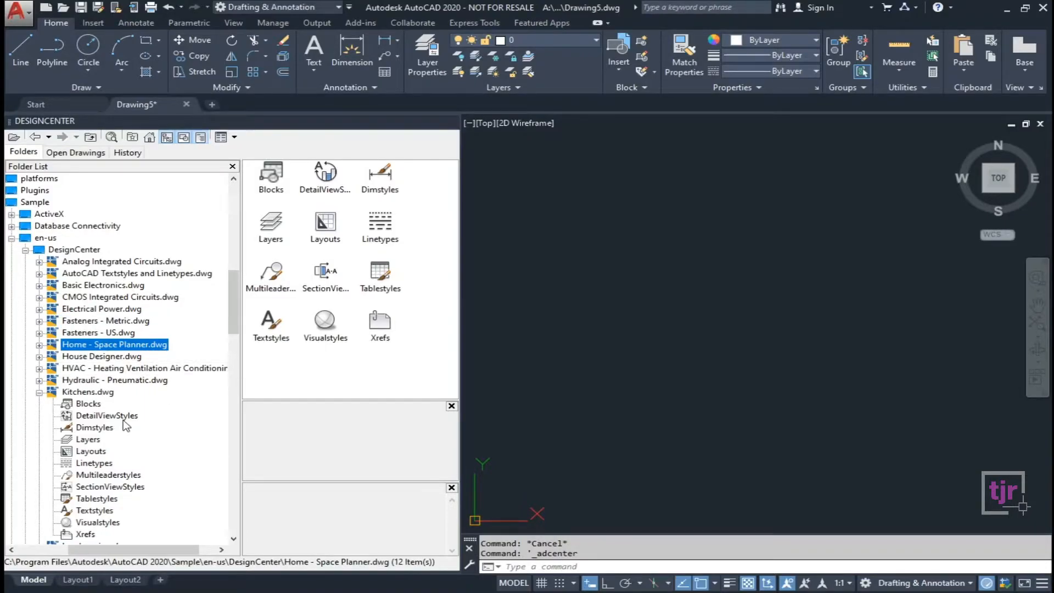
scroll(136, 401, down, 1)
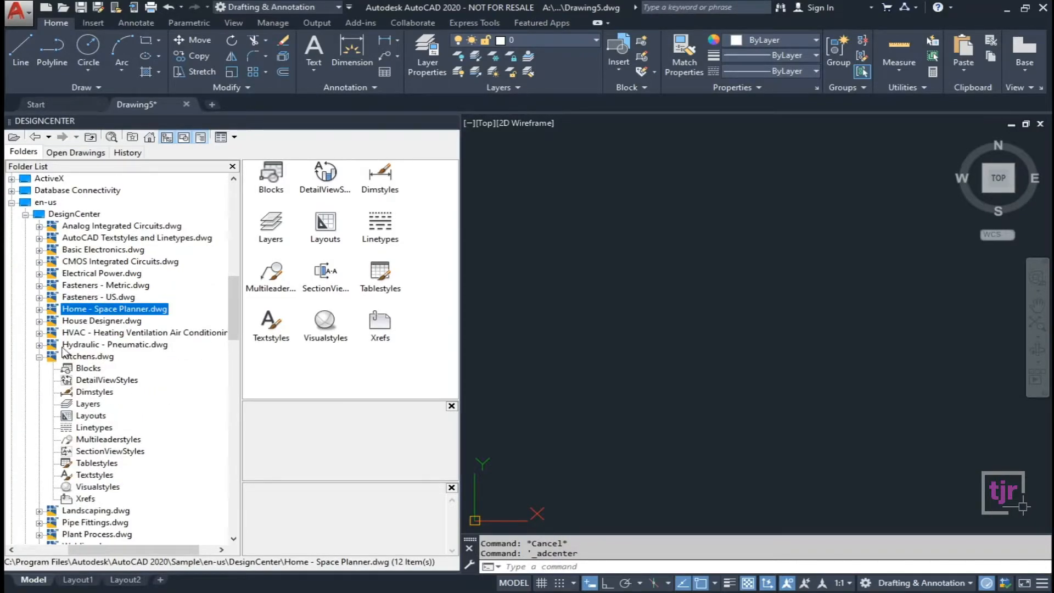
click(102, 360)
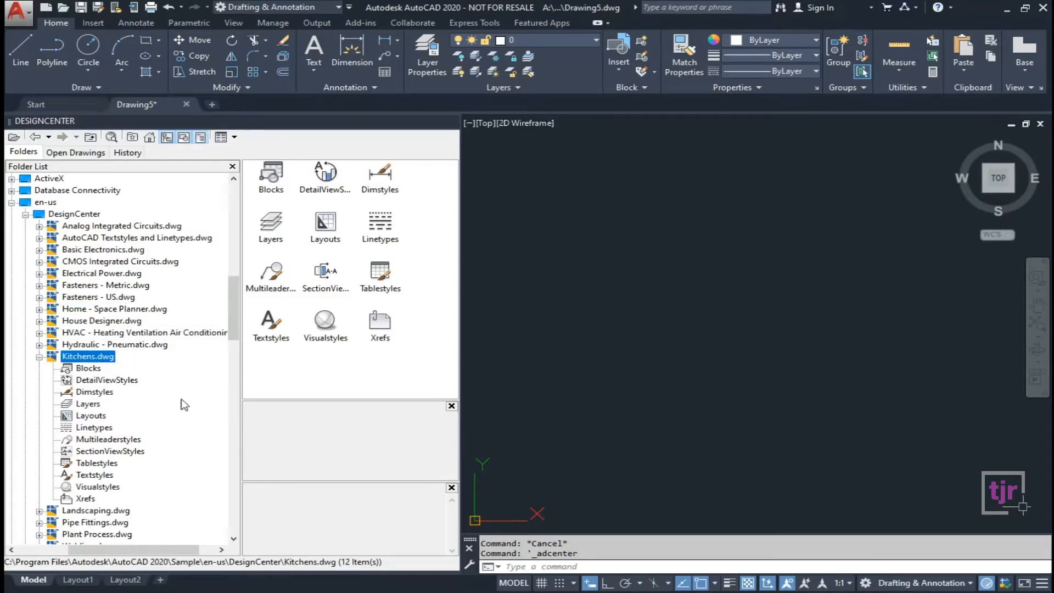
click(88, 368)
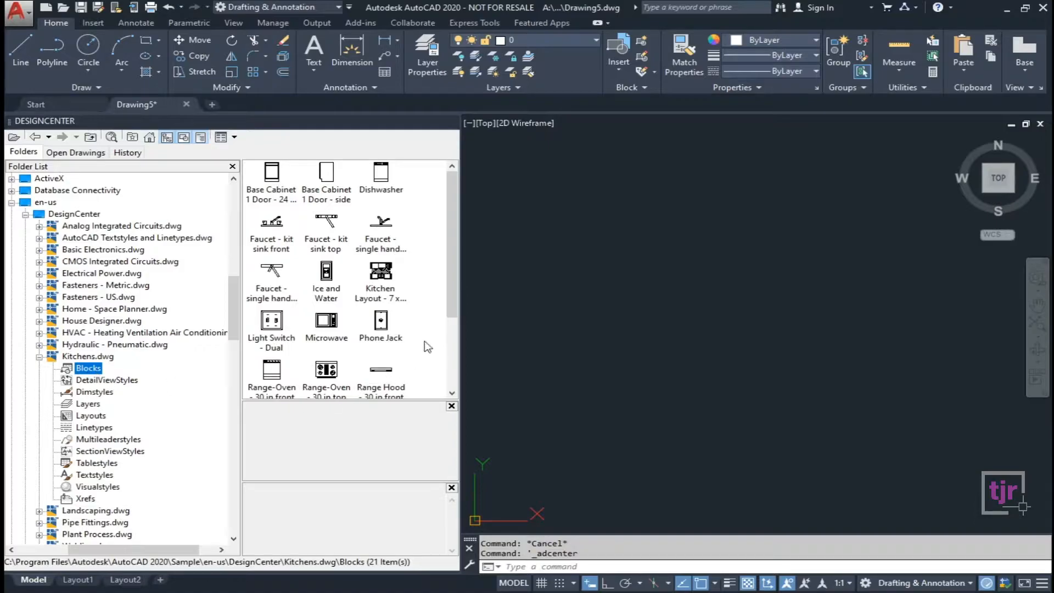
Widen the library, preview the kitchen blocks, and place the two-door refrigerator.
drag(529, 334, 604, 343)
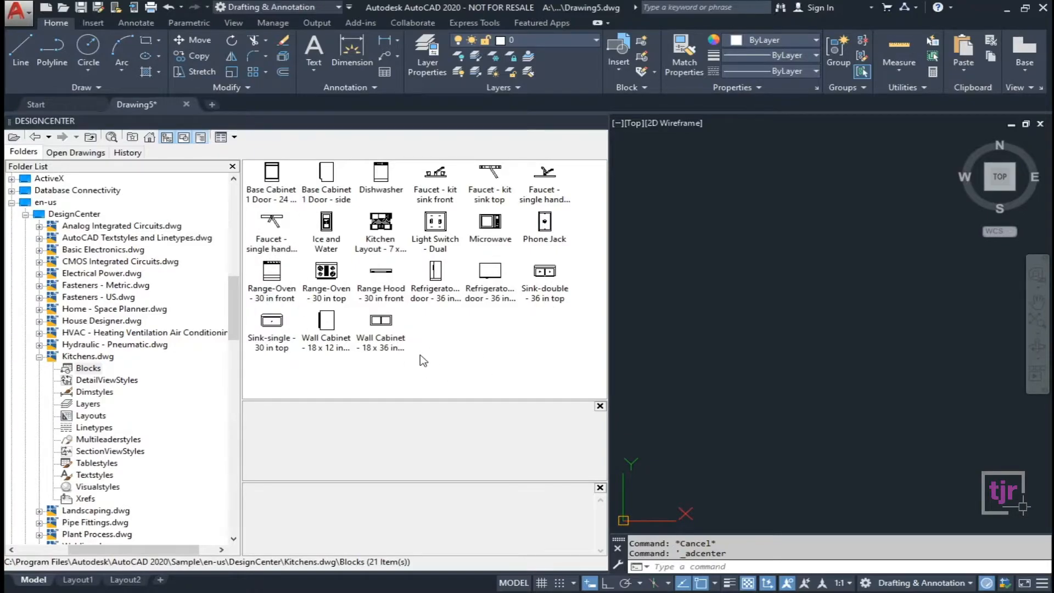
click(328, 278)
click(373, 236)
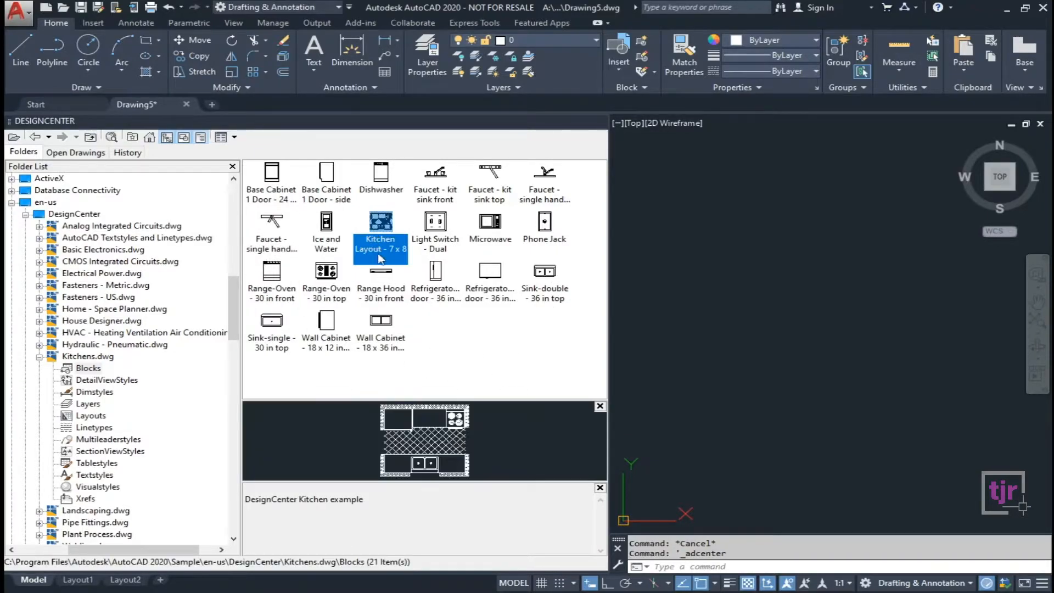
click(426, 233)
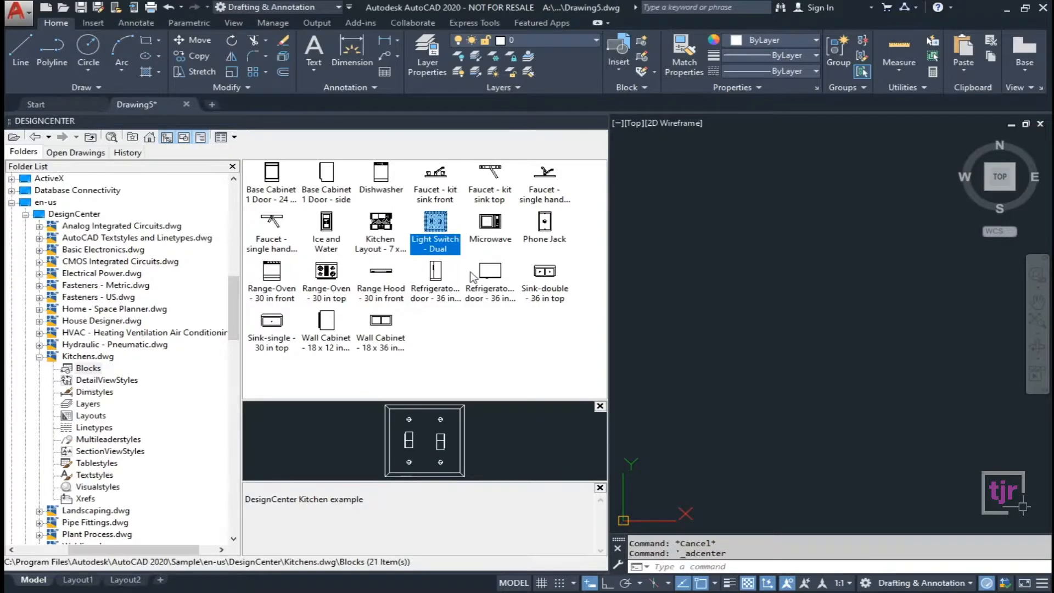
click(487, 237)
click(545, 241)
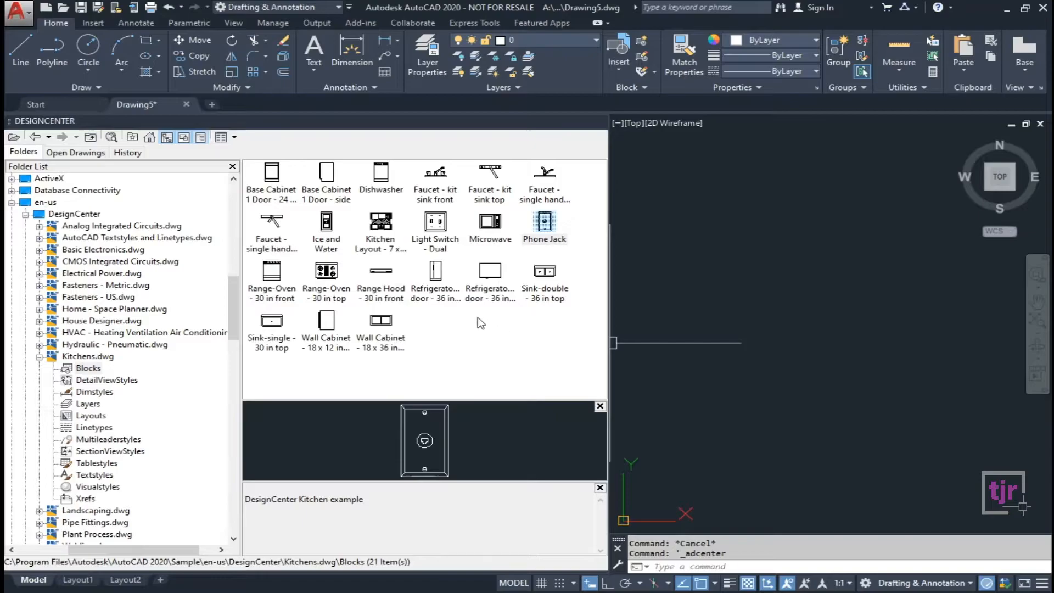
click(436, 274)
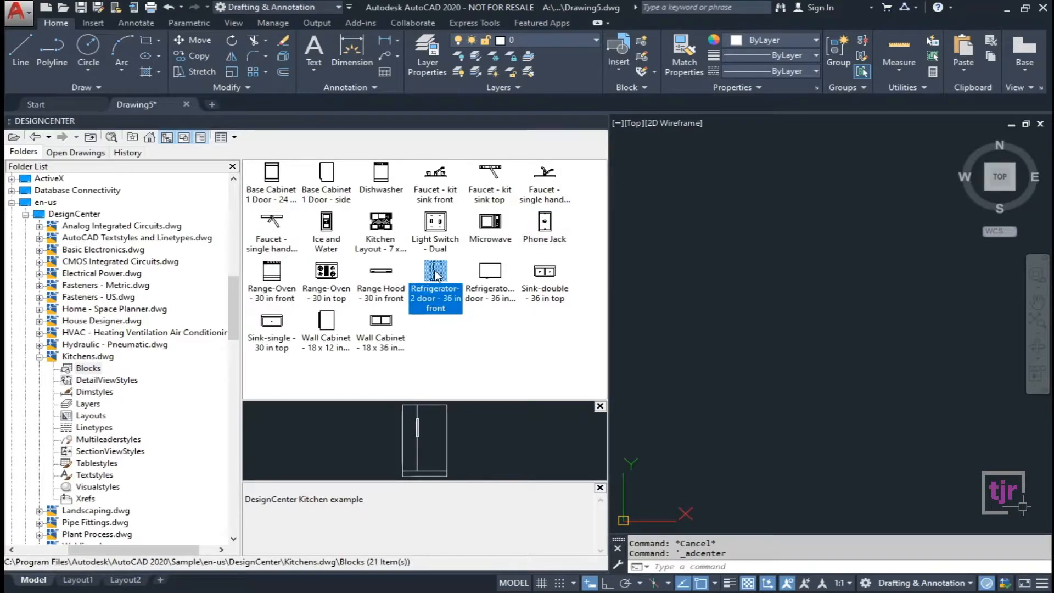
mouse_move(435, 274)
mouse_down()
mouse_move(600, 275)
mouse_move(702, 181)
mouse_move(729, 306)
mouse_up()
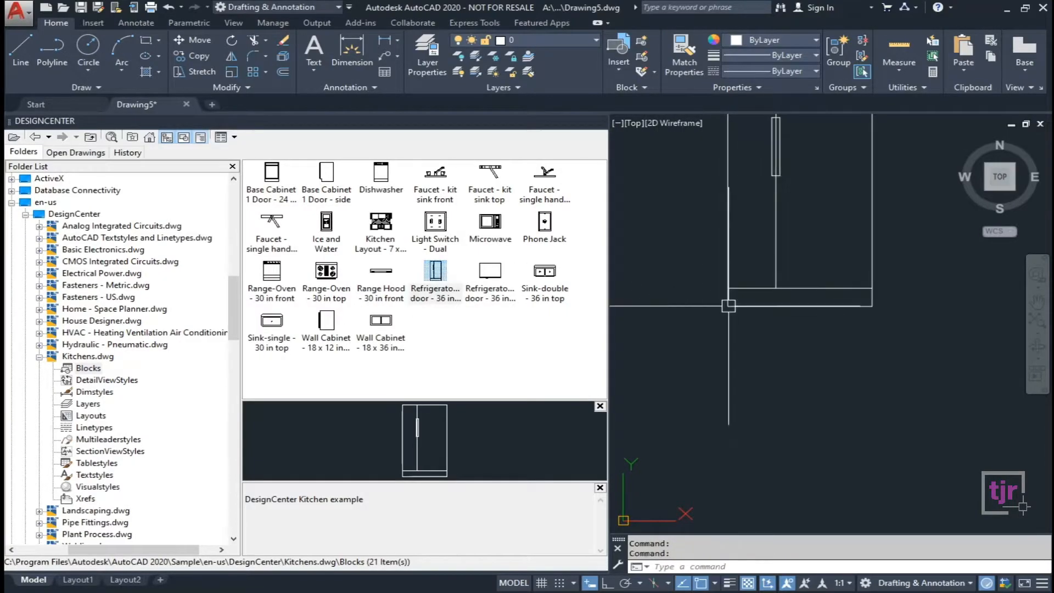
Place the 18x36 and 18x12 wall cabinets, base cabinets, single and double sinks, and 30 in ranges.
scroll(696, 390, down, 2)
scroll(704, 342, up, 1)
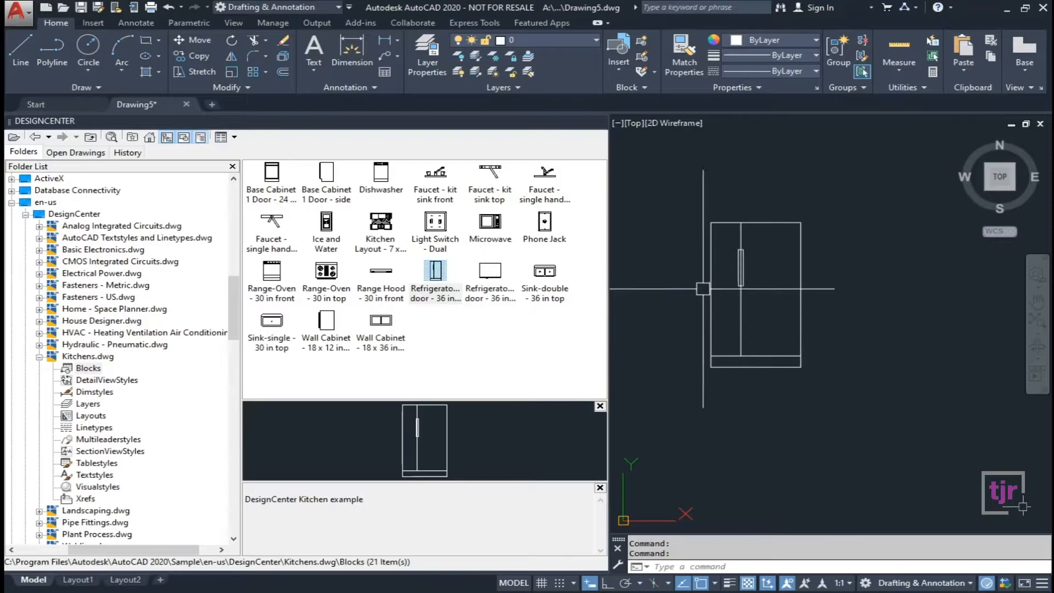
click(400, 322)
mouse_move(402, 322)
mouse_down()
mouse_move(736, 330)
mouse_move(883, 358)
mouse_up()
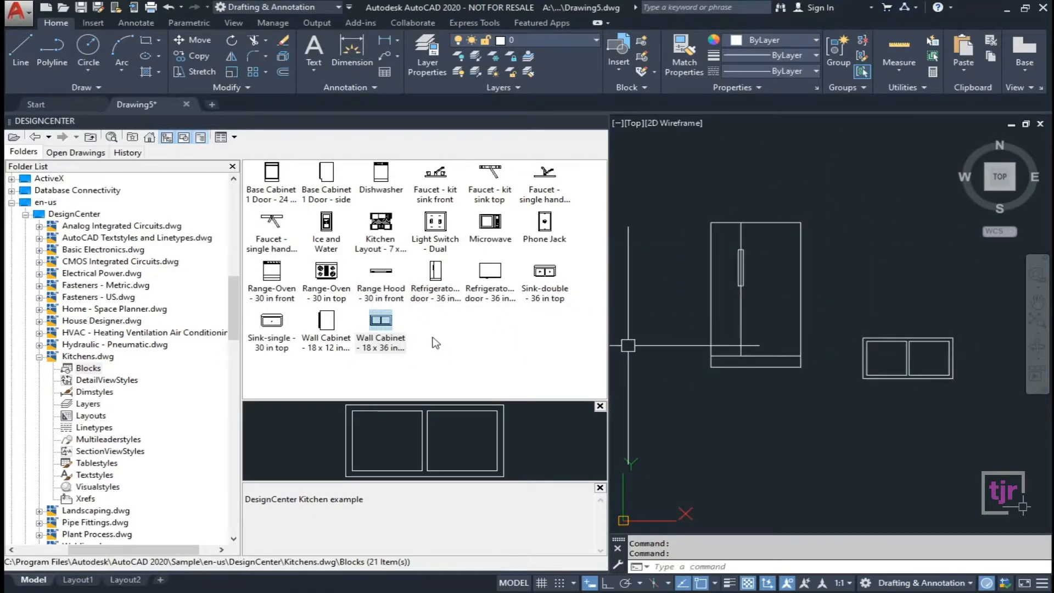
mouse_move(326, 323)
mouse_down()
mouse_move(761, 176)
mouse_move(768, 182)
mouse_up()
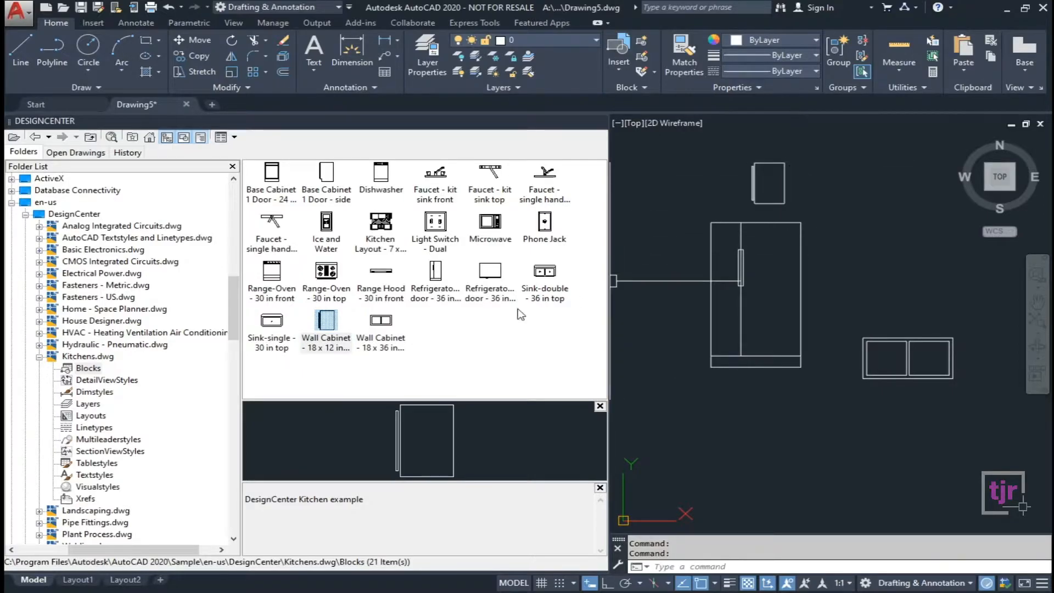
drag(271, 323, 744, 430)
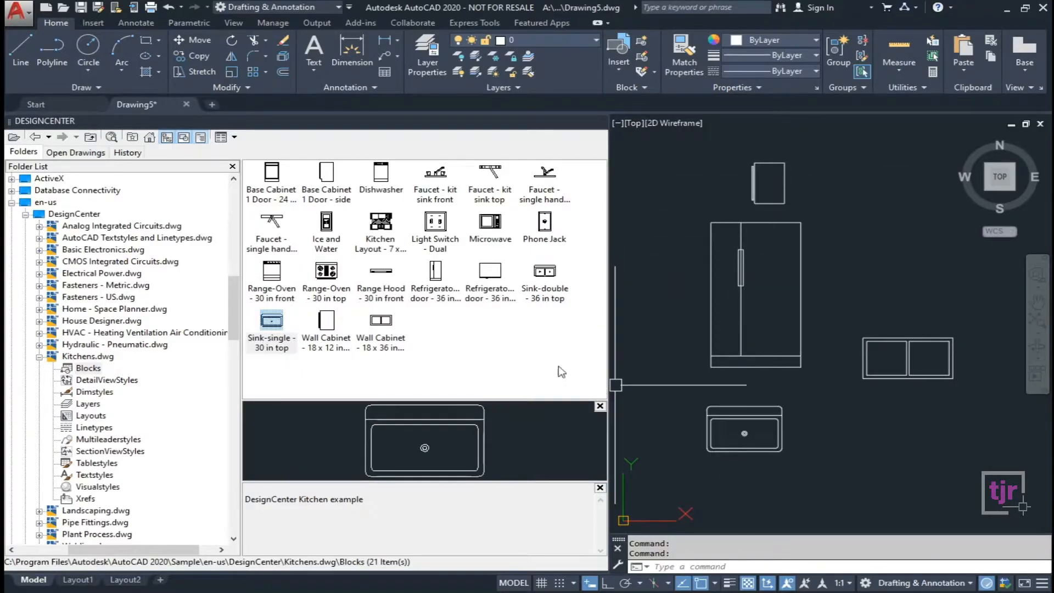
mouse_move(325, 184)
mouse_down()
mouse_move(653, 177)
mouse_move(643, 243)
mouse_up()
mouse_move(271, 192)
mouse_down()
mouse_move(686, 220)
mouse_move(900, 214)
mouse_up()
mouse_move(339, 277)
mouse_down()
mouse_move(807, 439)
mouse_move(932, 456)
mouse_move(919, 461)
mouse_up()
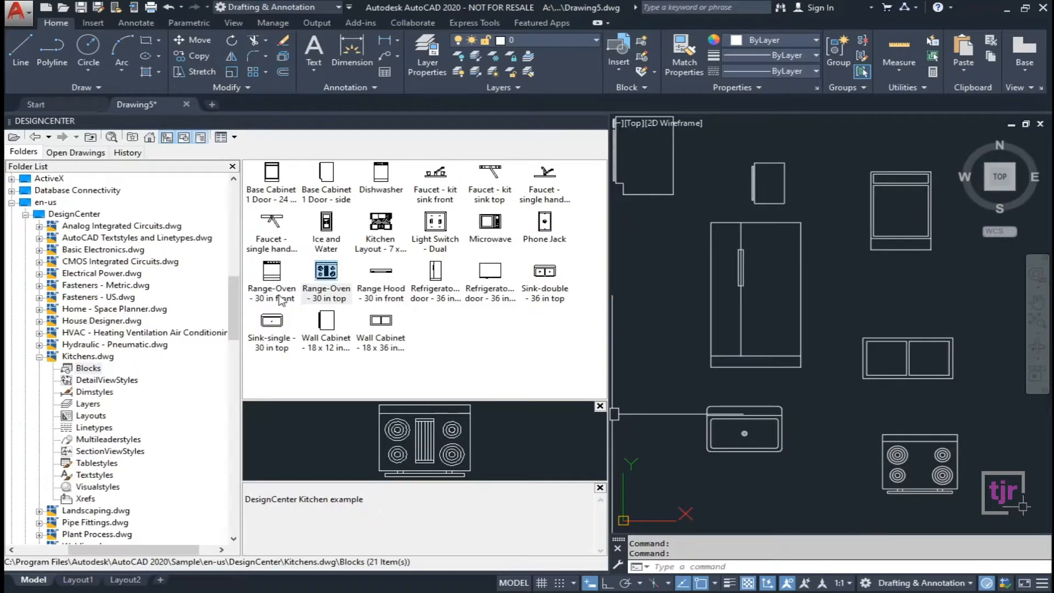
mouse_move(274, 283)
mouse_down()
mouse_move(648, 355)
mouse_move(621, 352)
mouse_move(624, 336)
mouse_up()
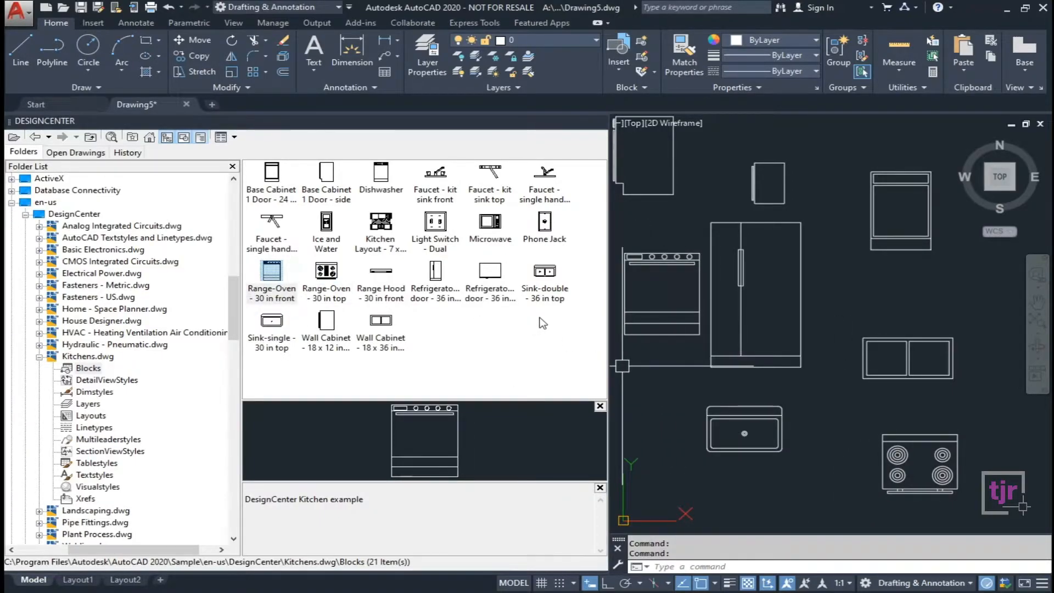
drag(546, 290, 911, 278)
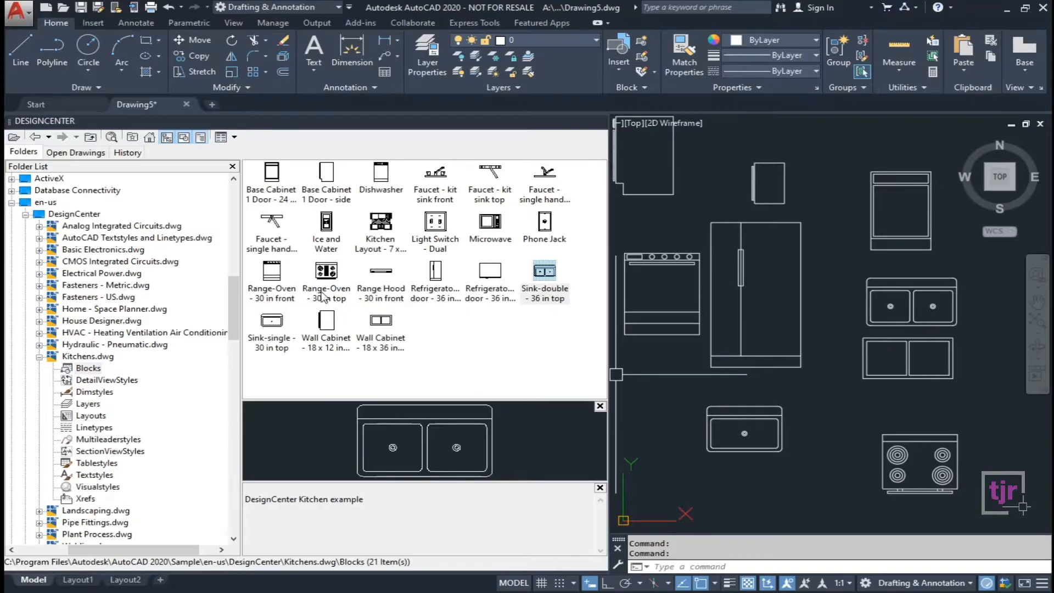
Move the refrigerator slightly to the right with MOVE.
click(800, 318)
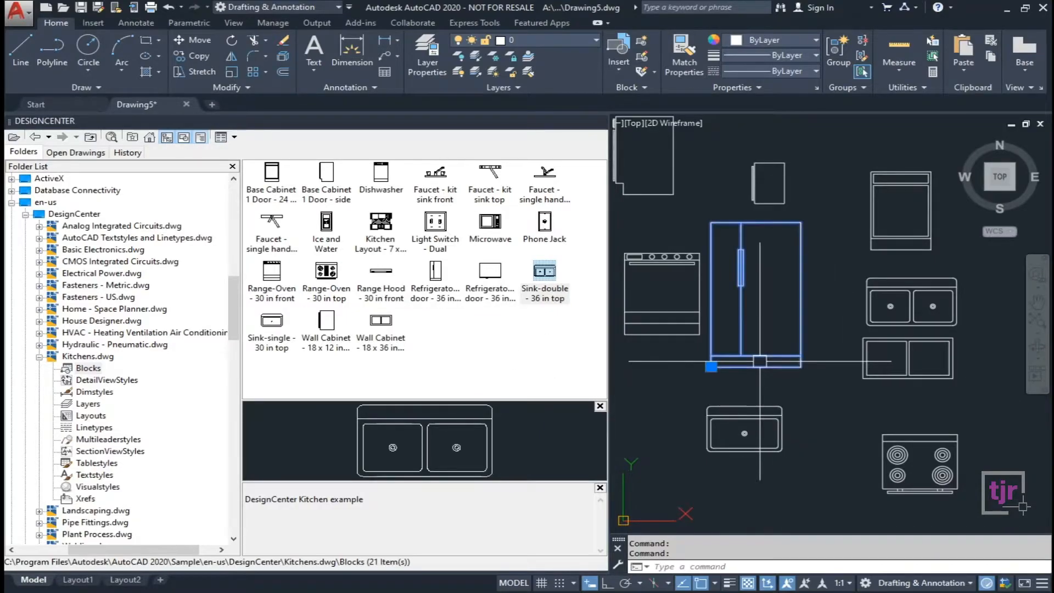
text(M)
key(Return)
click(829, 249)
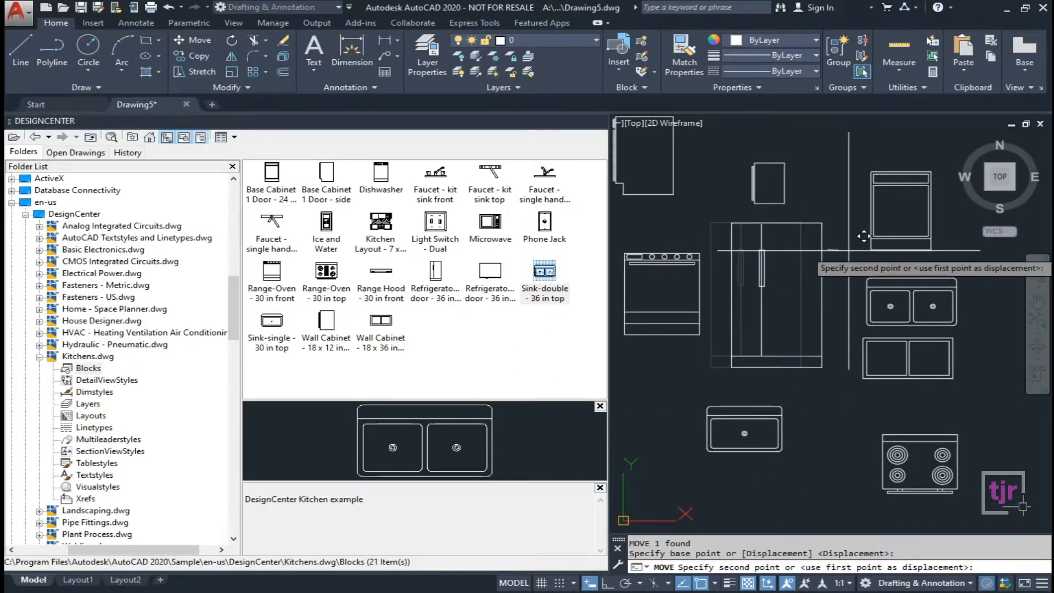
click(850, 251)
key(Escape)
key(Escape)
middle_drag(767, 345, 760, 325)
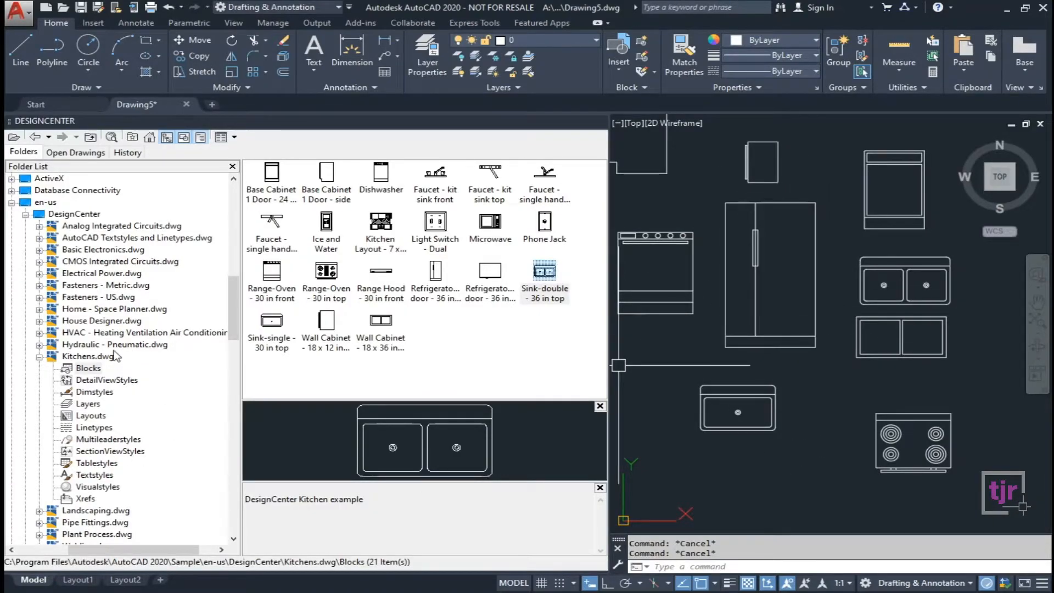
Show the 17 Landscaping.dwg blocks in DesignCenter and narrow the palette.
click(132, 344)
drag(231, 308, 206, 348)
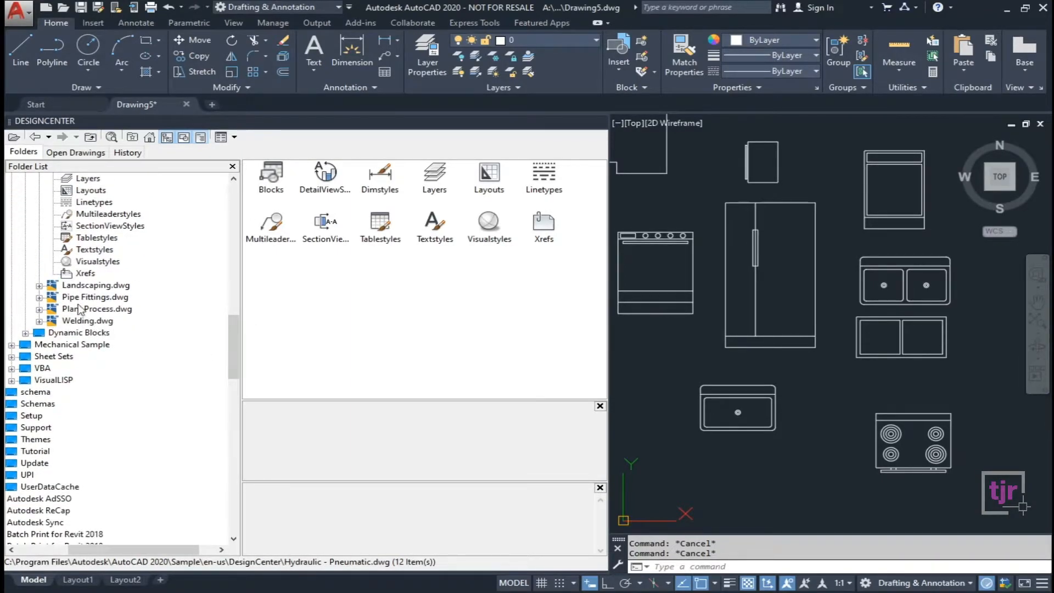
click(81, 286)
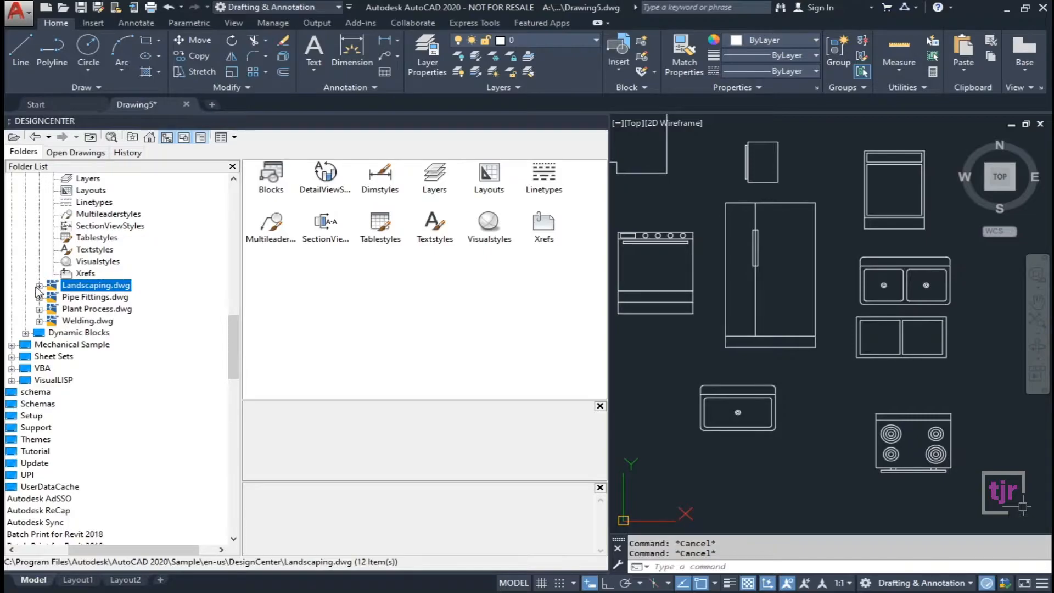
click(39, 286)
click(88, 298)
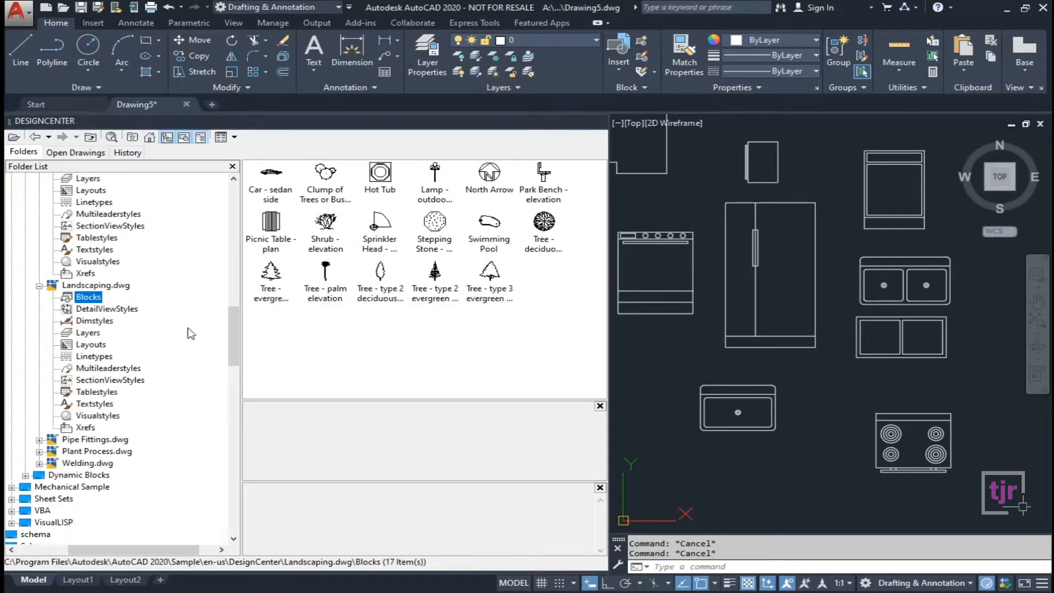
drag(607, 329, 497, 329)
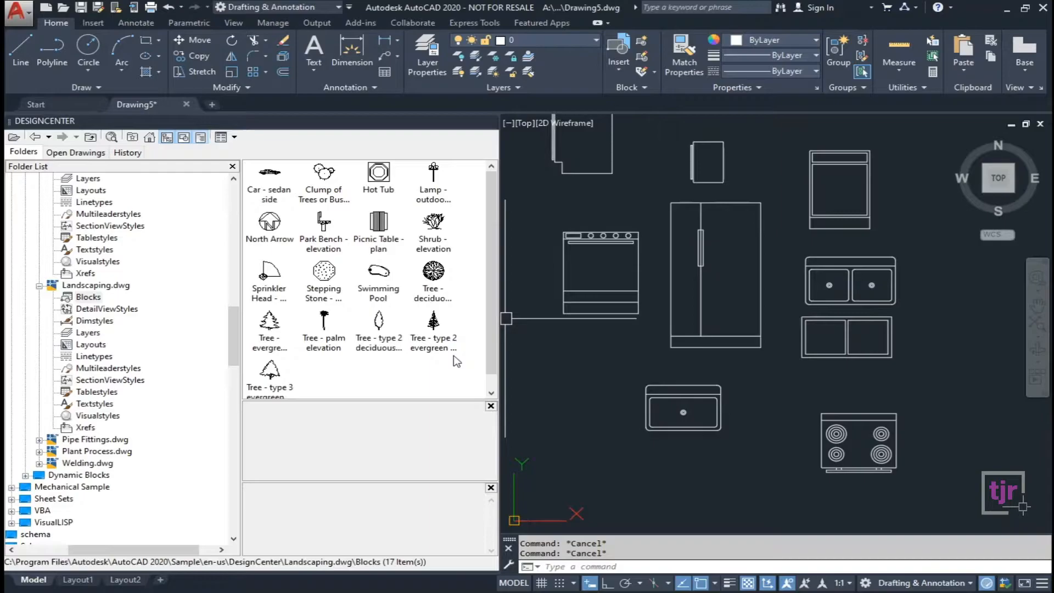
Place the Tree - evergreen block and reposition it farther right.
mouse_move(267, 340)
mouse_down()
mouse_move(856, 307)
mouse_move(955, 340)
mouse_move(971, 356)
mouse_up()
middle_drag(971, 357, 760, 393)
click(788, 366)
click(760, 391)
click(896, 379)
Add Tree - type 3, the deciduous tree plan, the shrub and the North Arrow blocks.
scroll(830, 412, down, 8)
key(Escape)
scroll(859, 412, up, 4)
middle_drag(837, 425, 827, 401)
mouse_move(274, 384)
mouse_down()
mouse_move(897, 421)
mouse_move(932, 399)
mouse_up()
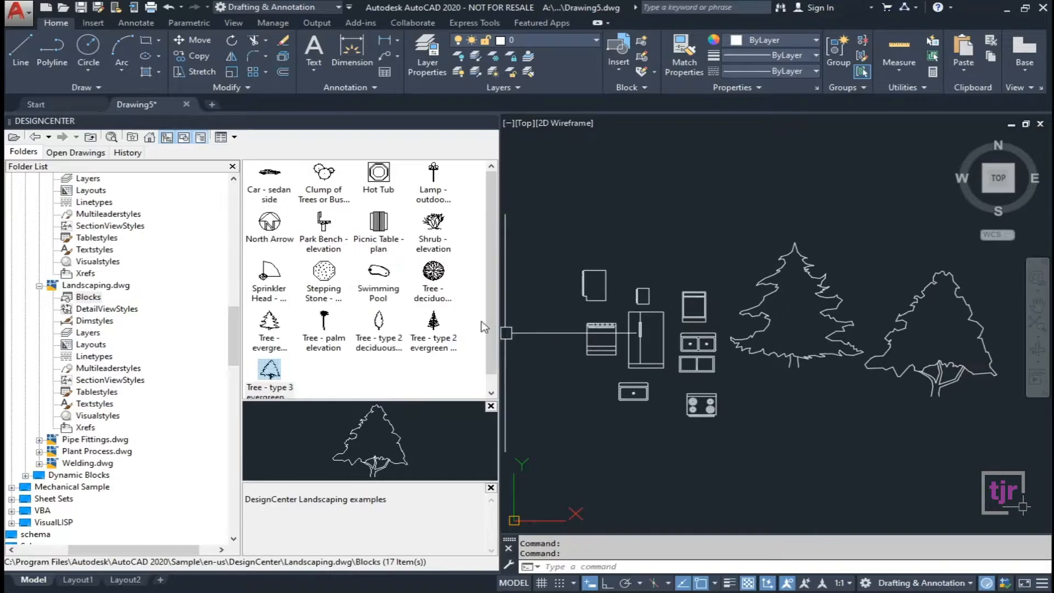
mouse_move(435, 275)
mouse_down()
mouse_move(708, 395)
mouse_move(882, 434)
mouse_move(836, 440)
mouse_up()
mouse_move(433, 222)
mouse_down()
mouse_move(595, 197)
mouse_move(693, 208)
mouse_move(693, 269)
mouse_up()
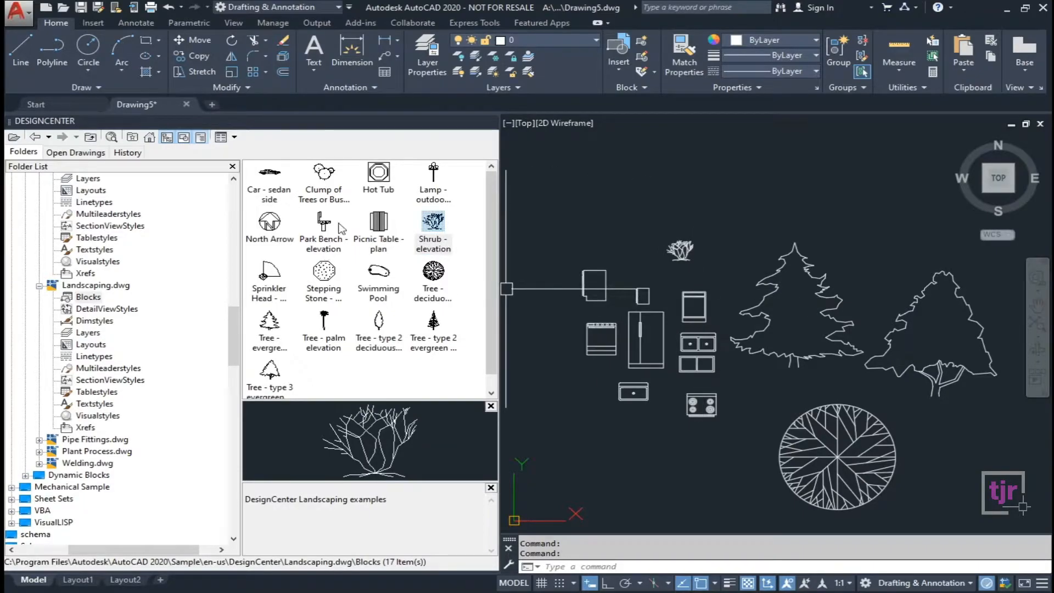
mouse_move(272, 240)
mouse_down()
mouse_move(801, 264)
mouse_move(615, 248)
mouse_move(623, 243)
mouse_up()
Add the Picnic Table and Car - sedan side blocks and adjust the zoom.
scroll(623, 243, down, 2)
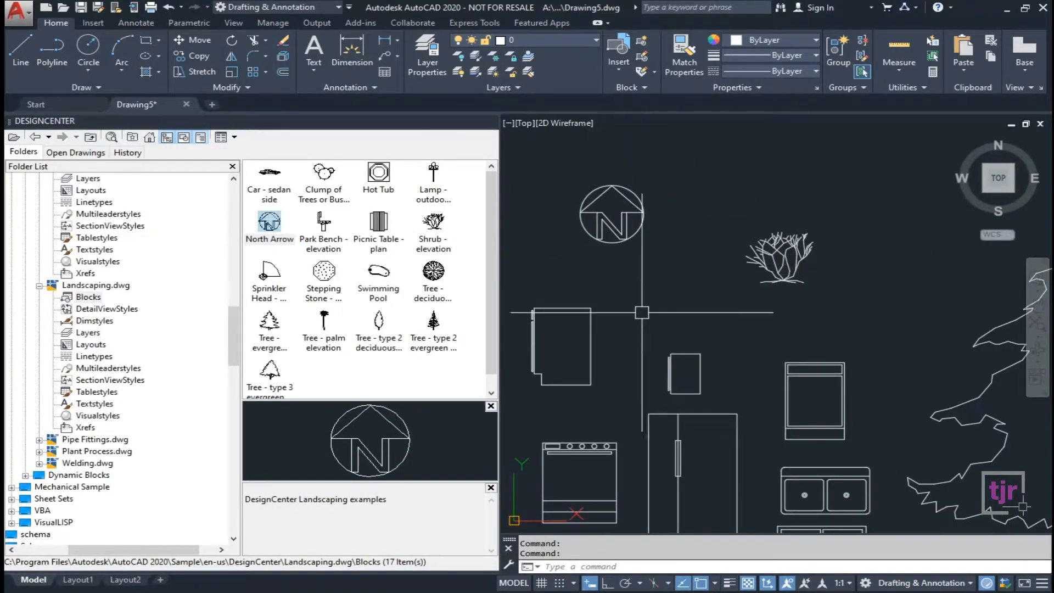
scroll(615, 228, up, 3)
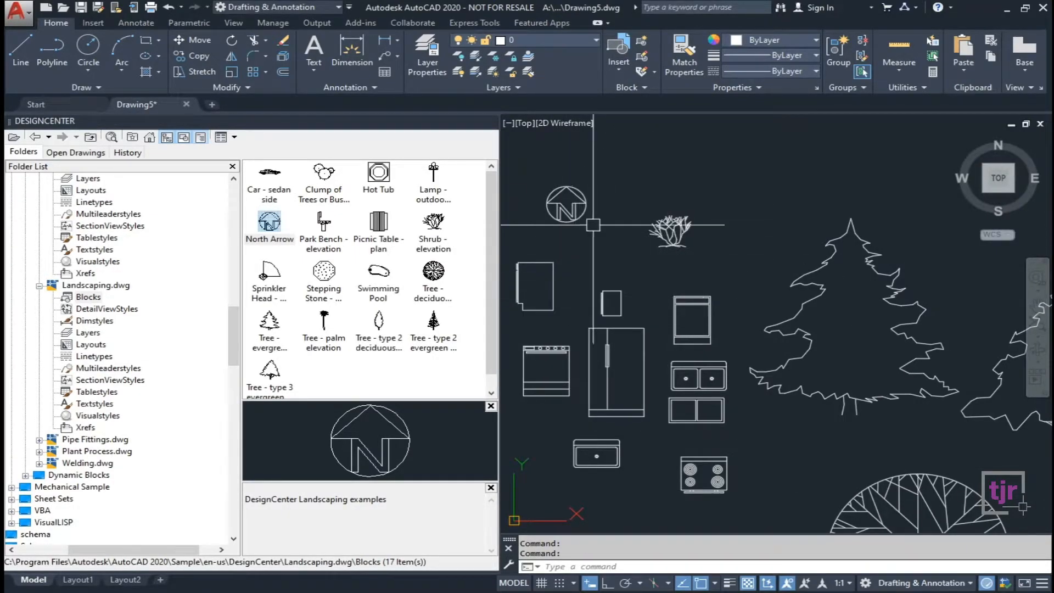
mouse_move(378, 221)
mouse_down()
mouse_move(738, 204)
mouse_move(730, 239)
mouse_move(706, 213)
mouse_up()
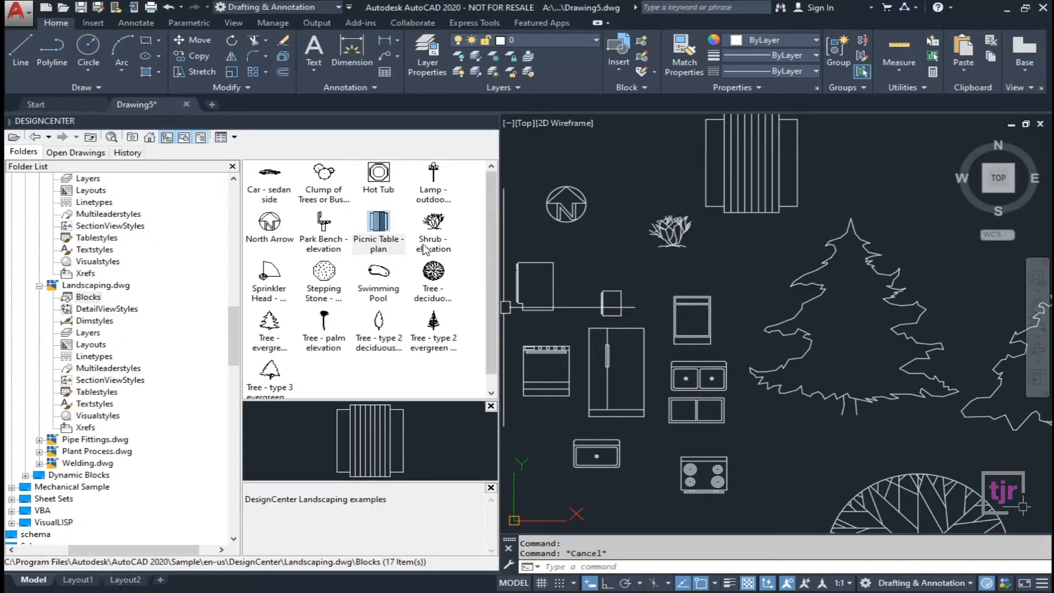
mouse_move(491, 260)
mouse_down()
mouse_move(491, 286)
mouse_move(490, 245)
mouse_up()
mouse_move(275, 176)
mouse_down()
mouse_move(399, 194)
mouse_move(624, 191)
mouse_move(655, 157)
mouse_up()
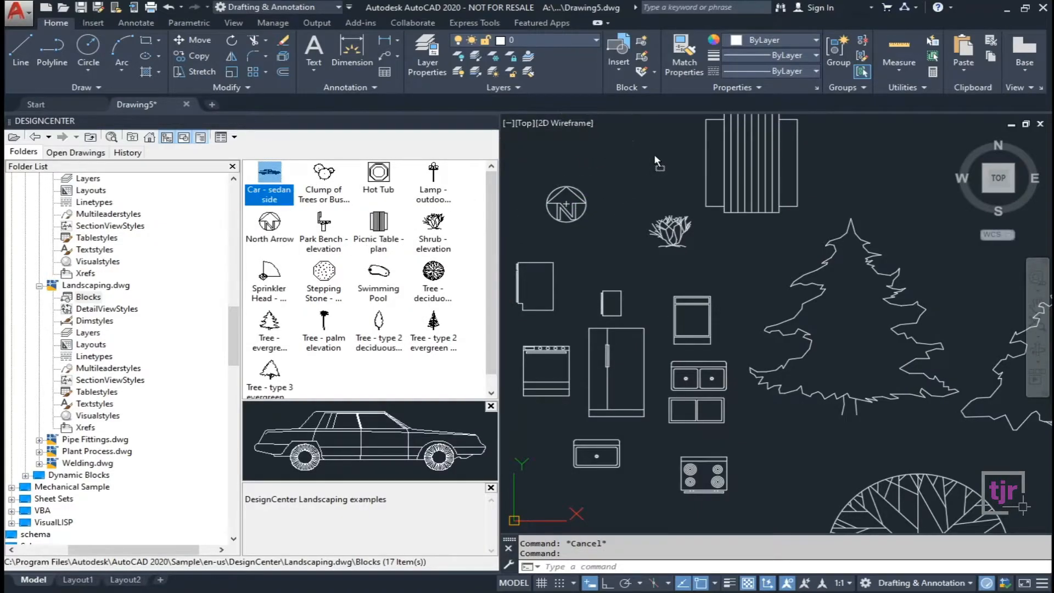
scroll(650, 206, down, 2)
scroll(649, 207, down, 1)
scroll(682, 270, up, 3)
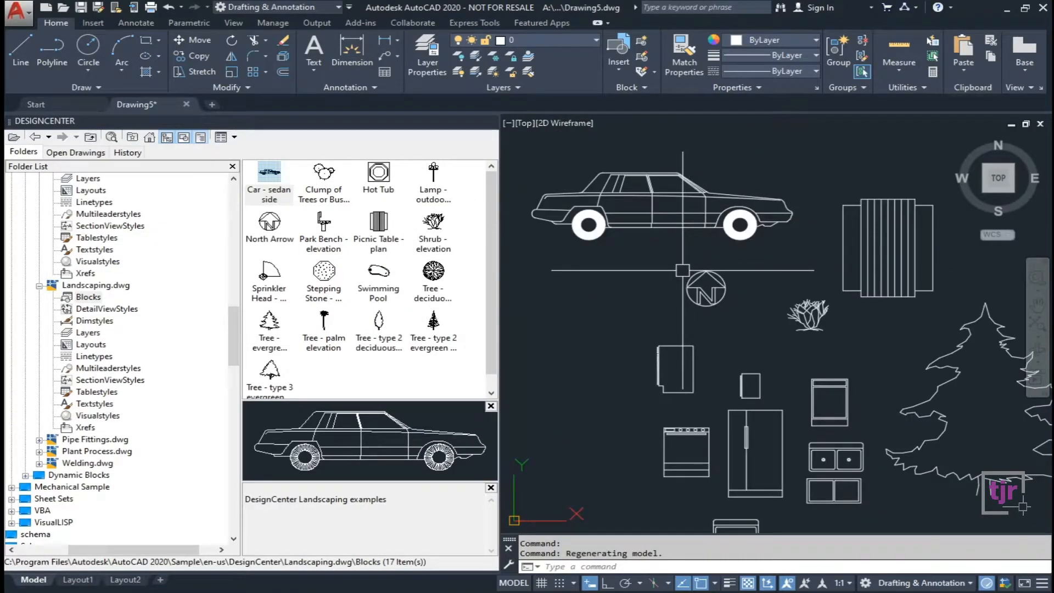
scroll(681, 271, down, 1)
scroll(681, 270, down, 3)
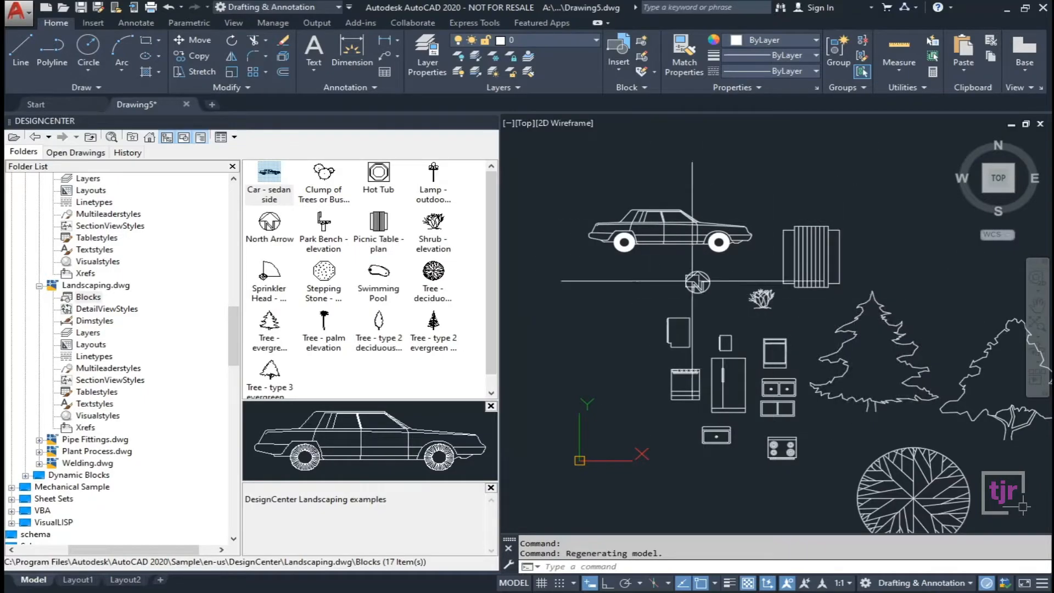
scroll(653, 321, up, 4)
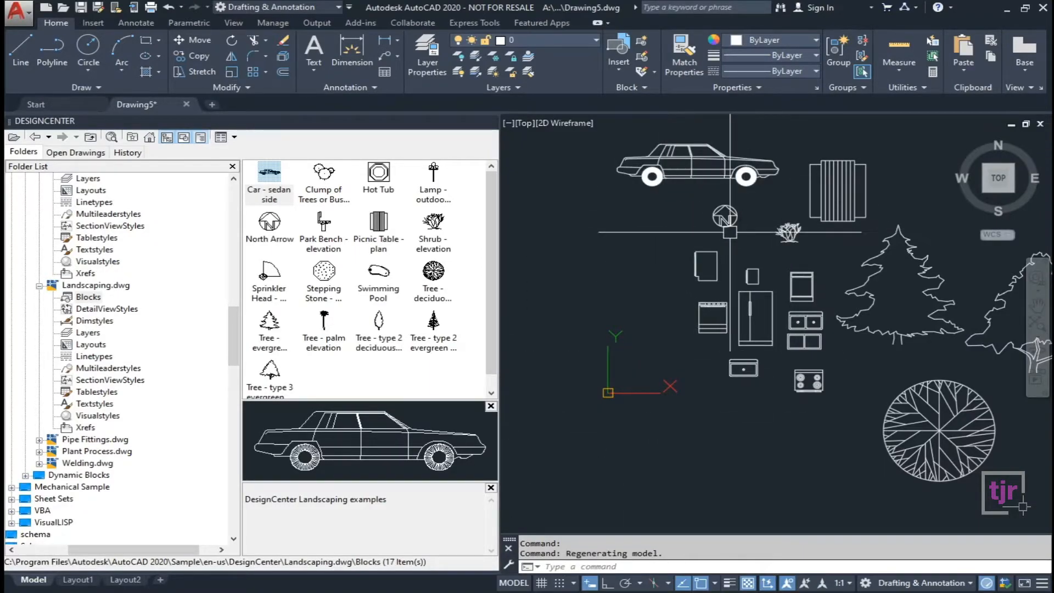
Browse the block thumbnails in the Insert tab's block gallery, then close it.
click(91, 23)
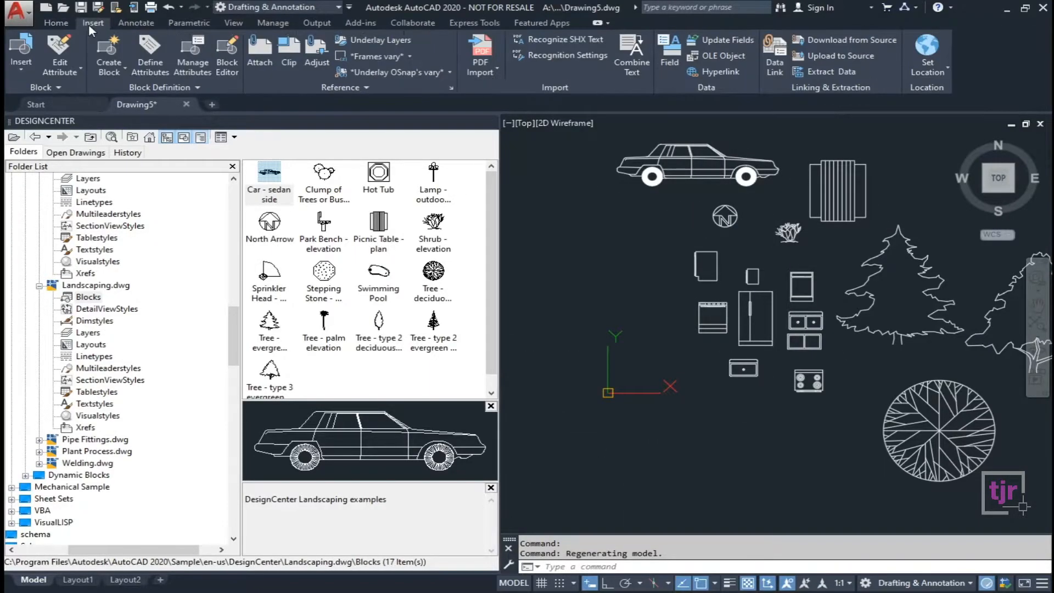
click(15, 69)
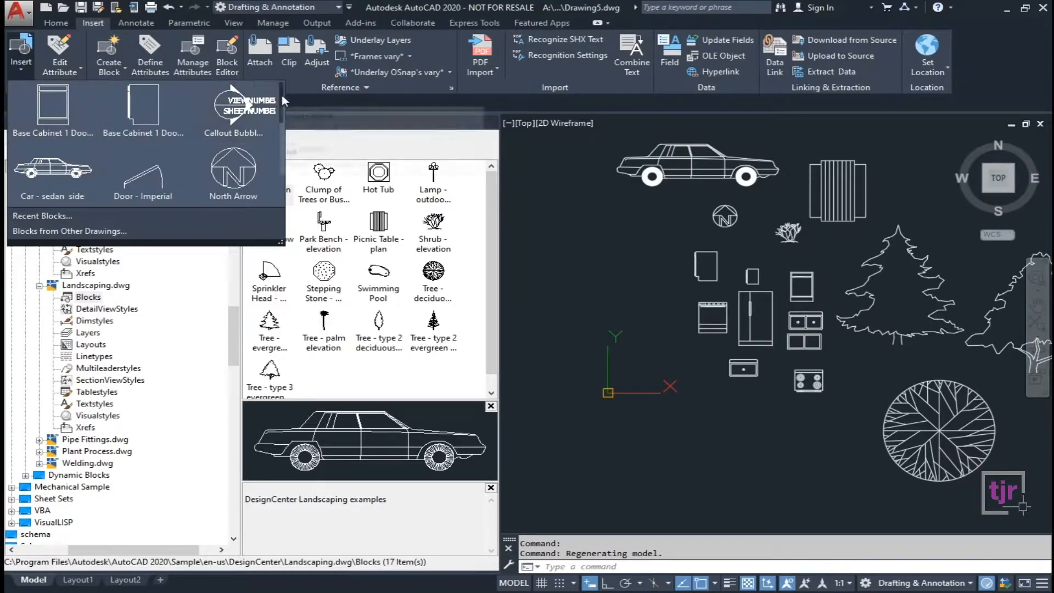
scroll(286, 190, down, 4)
mouse_move(284, 186)
mouse_down()
mouse_move(283, 91)
mouse_move(279, 194)
mouse_up()
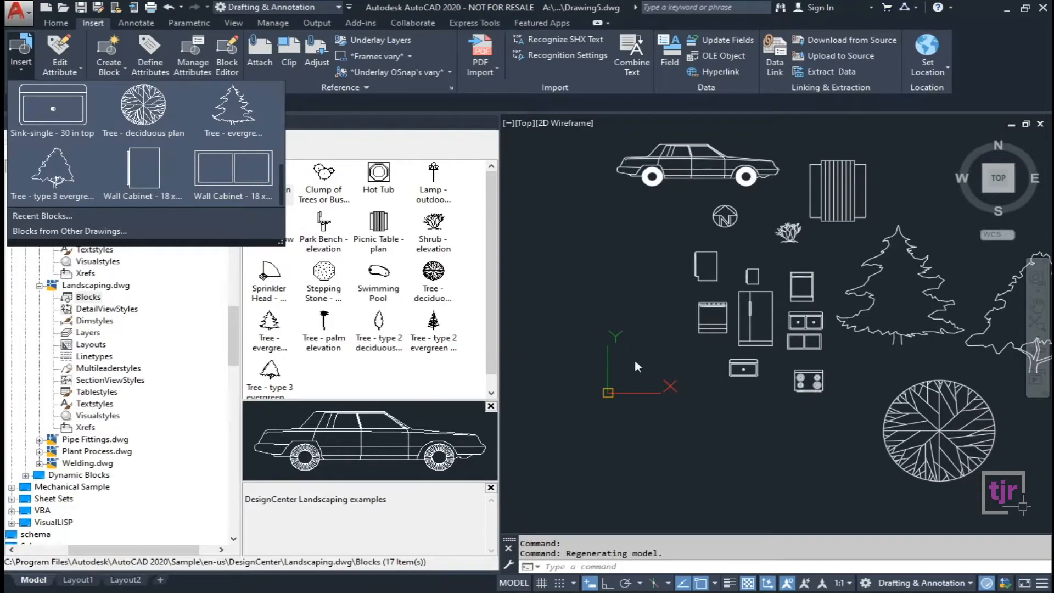
drag(281, 188, 283, 85)
click(449, 234)
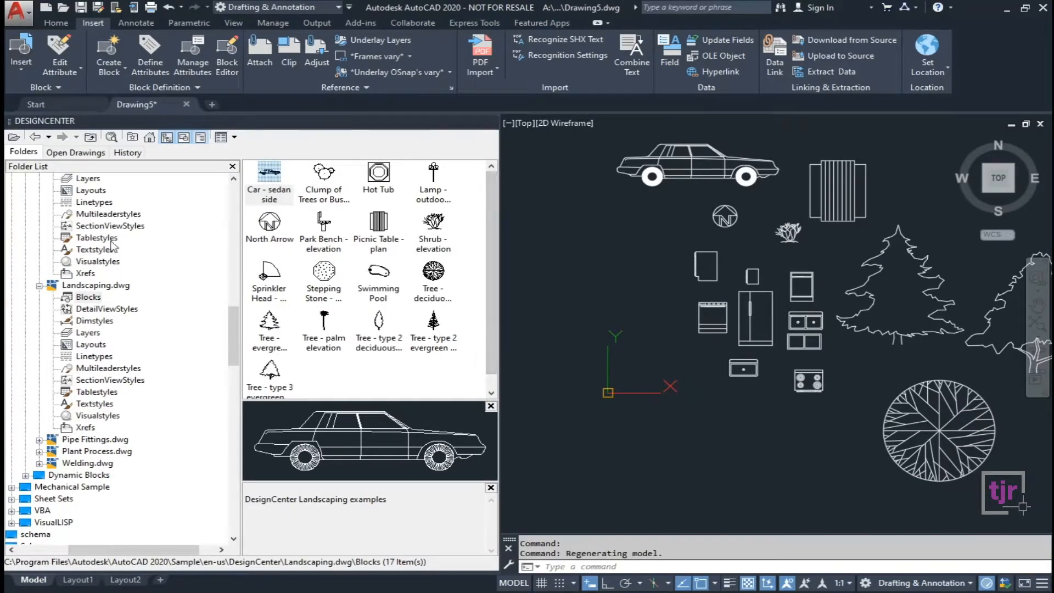
scroll(99, 336, down, 5)
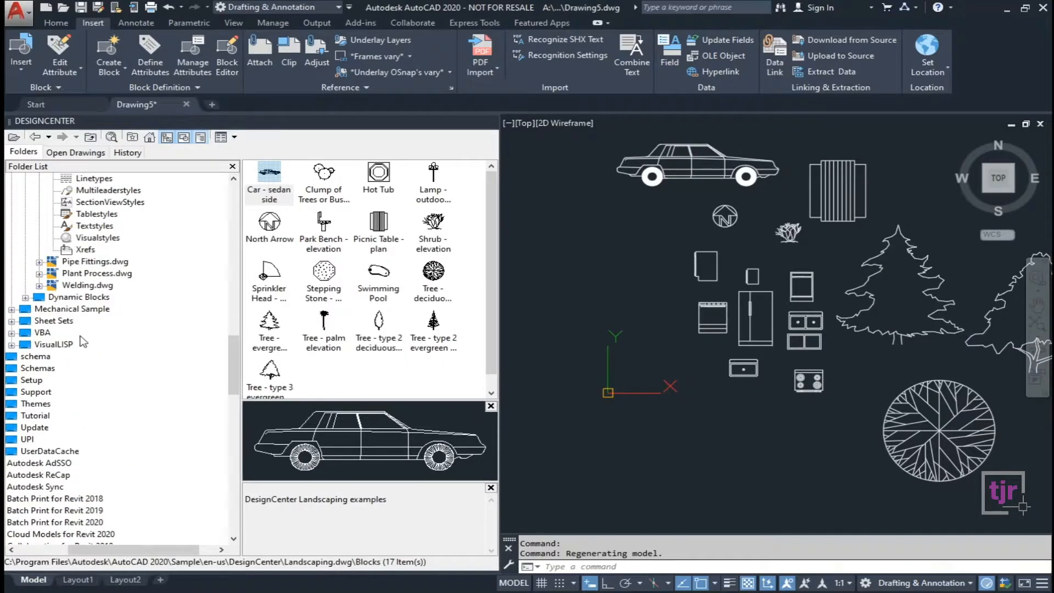
Expand Dynamic Blocks, compare the Annotation samples, and open Annotation - Metric.dwg's Blocks.
click(57, 301)
click(25, 297)
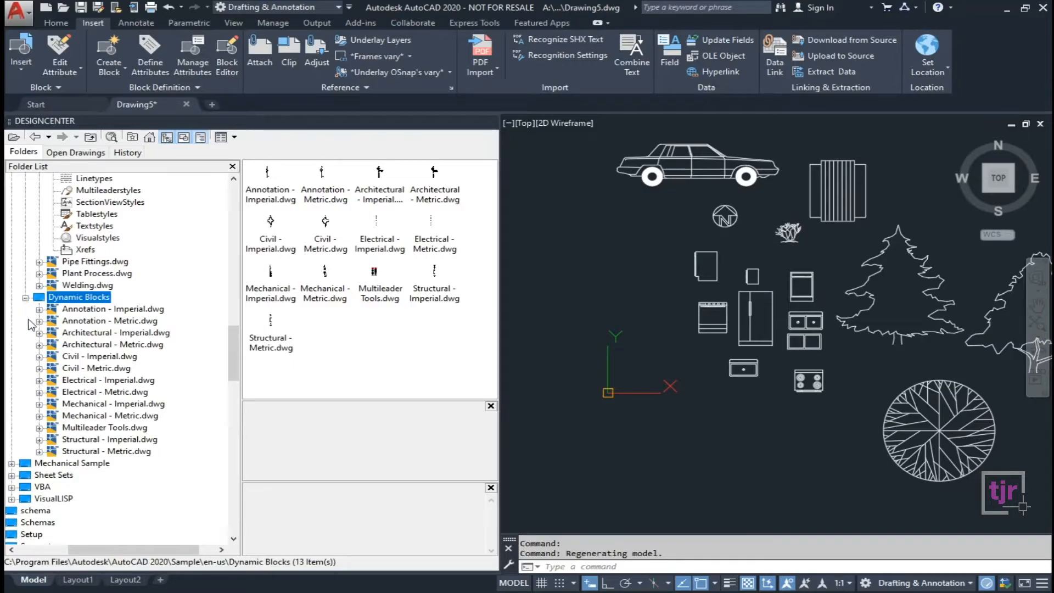
click(118, 310)
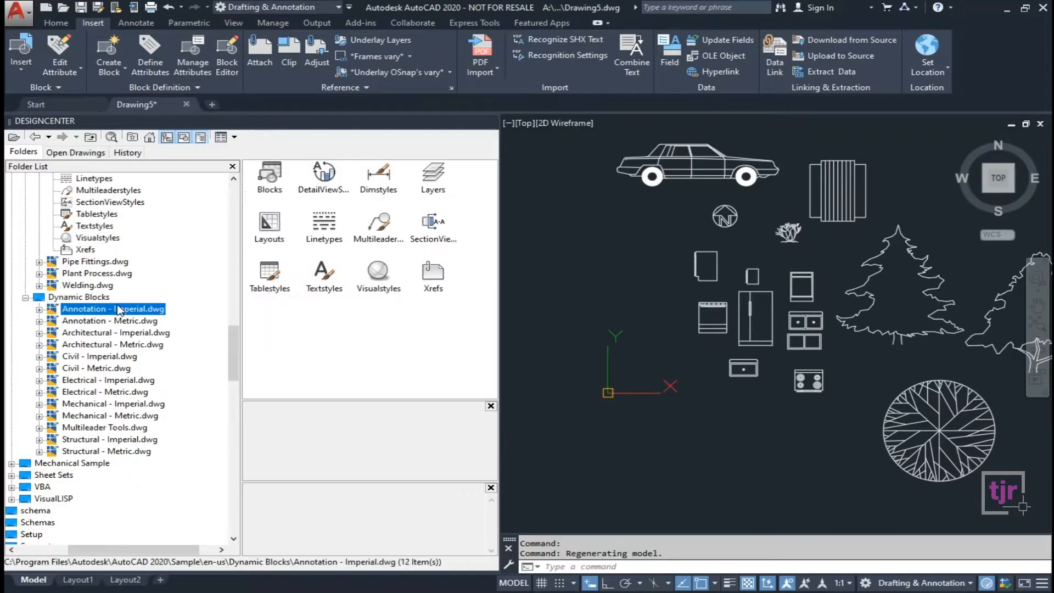
click(146, 323)
click(150, 331)
click(146, 310)
click(140, 323)
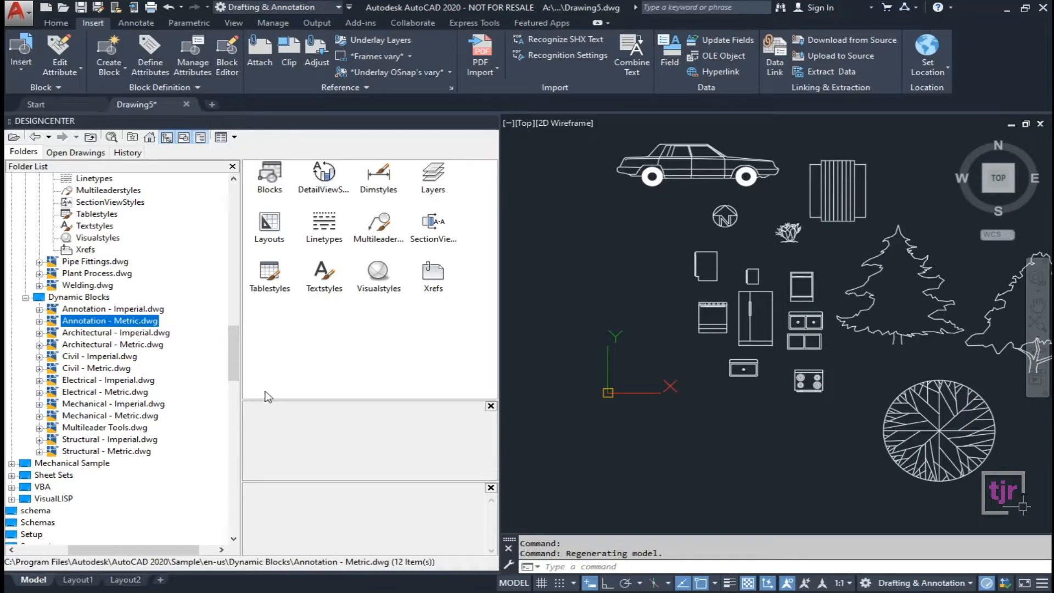
double_click(269, 174)
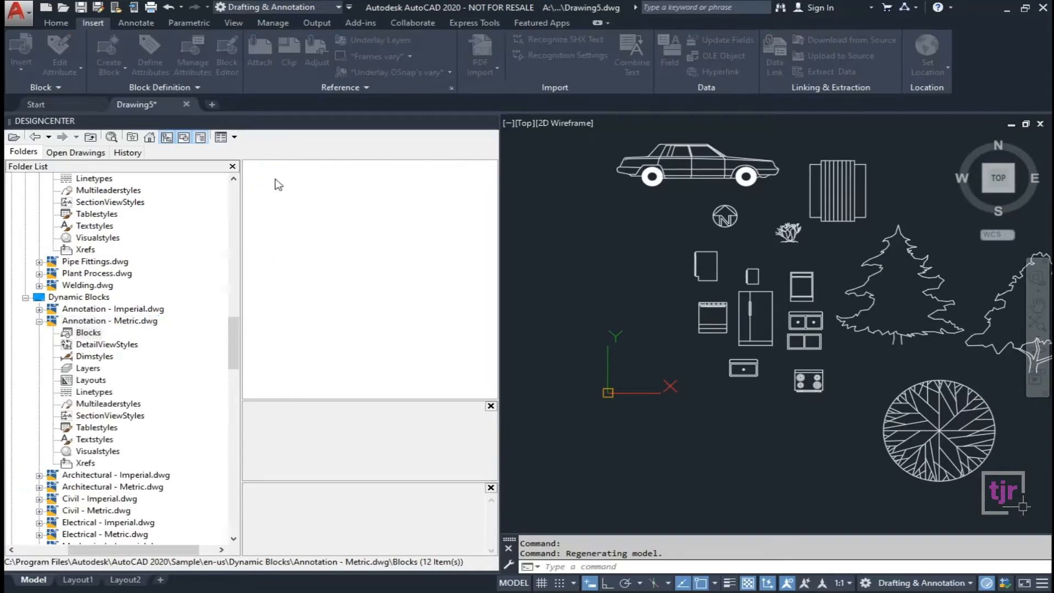
Drag the North Arrow - Metric dynamic block into the drawing.
click(380, 277)
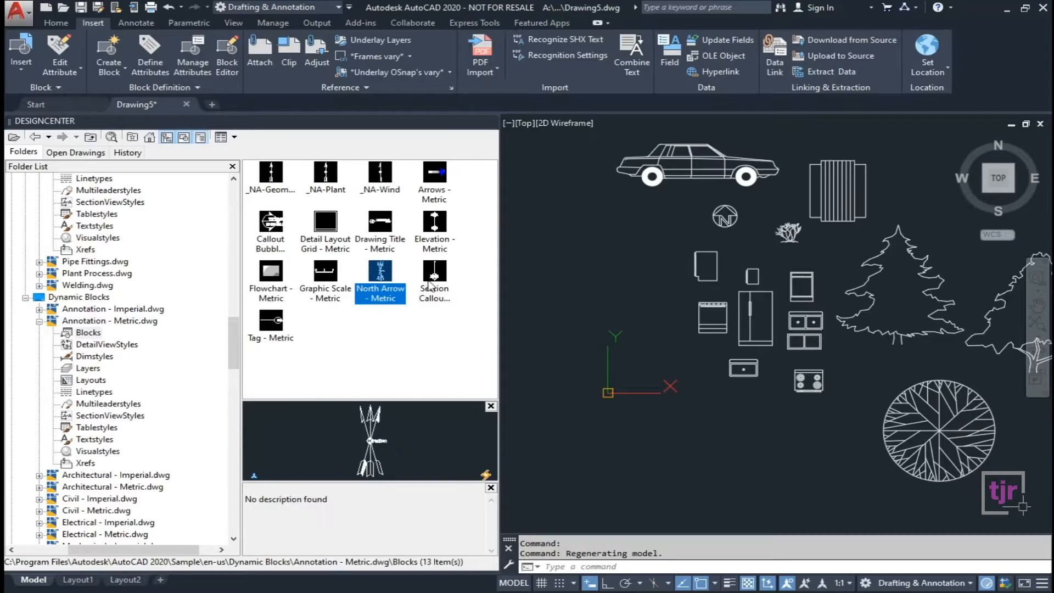
drag(380, 277, 601, 423)
middle_drag(607, 454, 539, 334)
click(536, 333)
scroll(569, 371, up, 6)
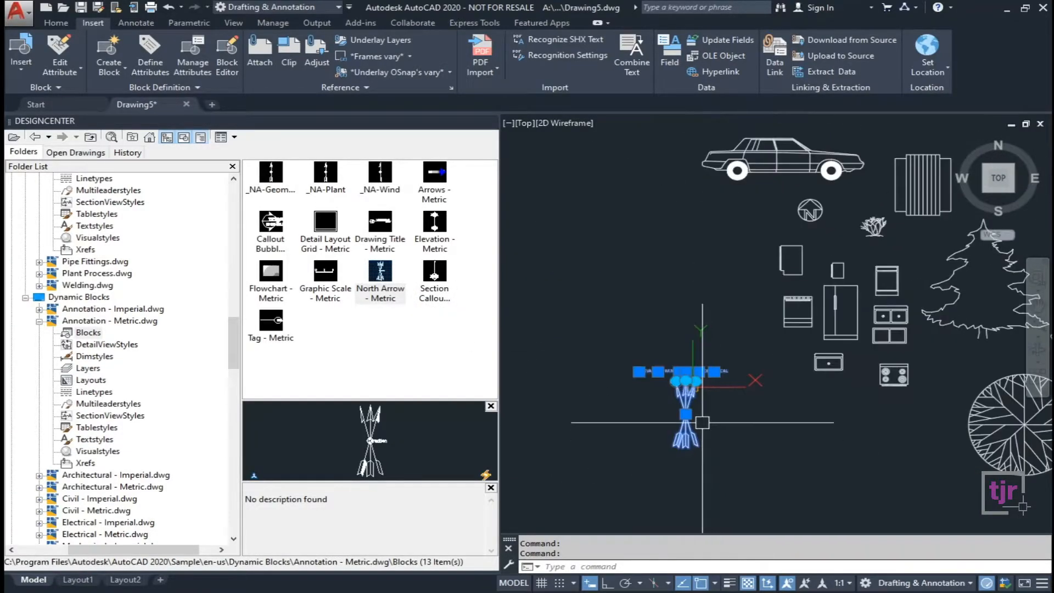
Start rotating the north arrow from its base grip, then cancel to keep its orientation.
click(655, 404)
scroll(811, 454, down, 3)
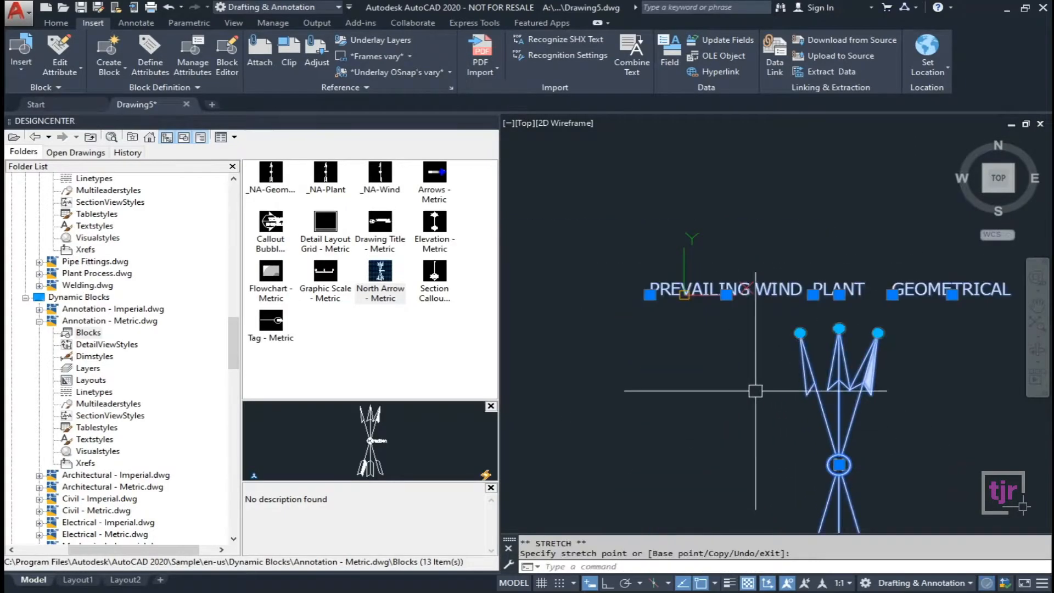
key(space)
key(space)
middle_drag(865, 446, 715, 424)
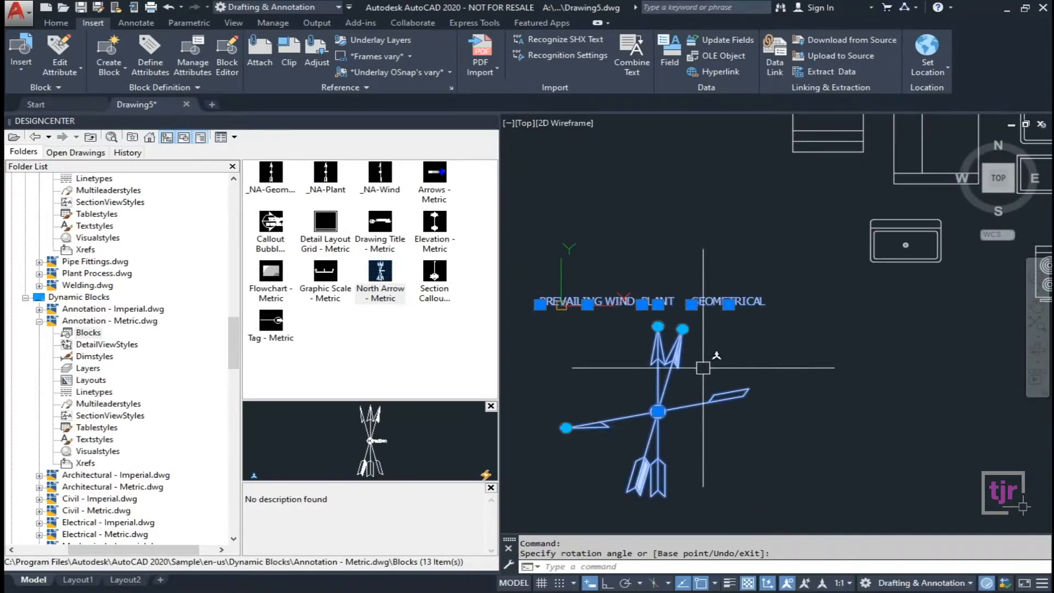
scroll(658, 326, down, 1)
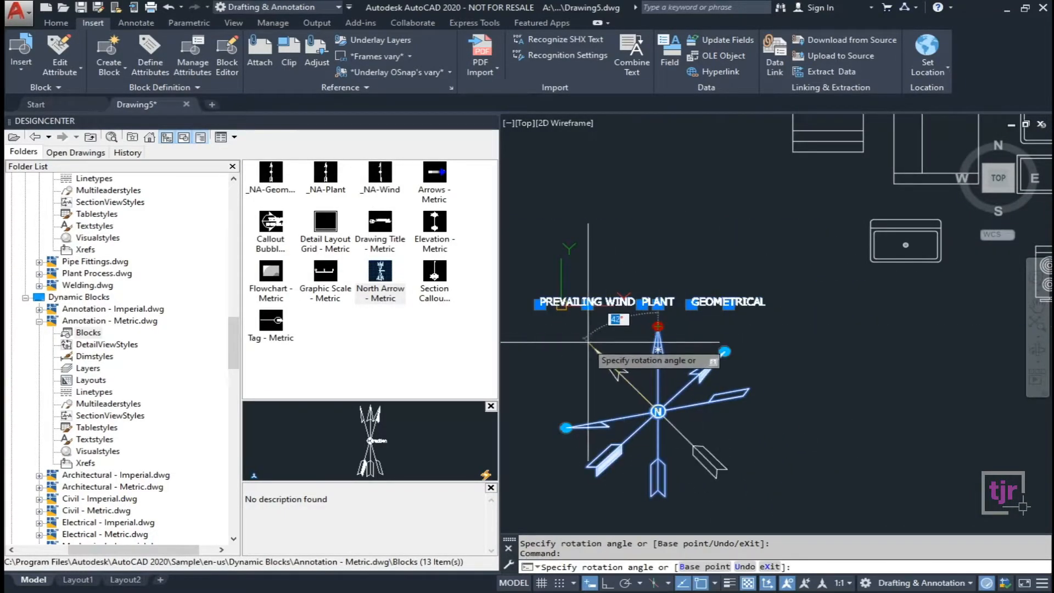
key(Escape)
scroll(659, 352, down, 2)
scroll(658, 351, down, 3)
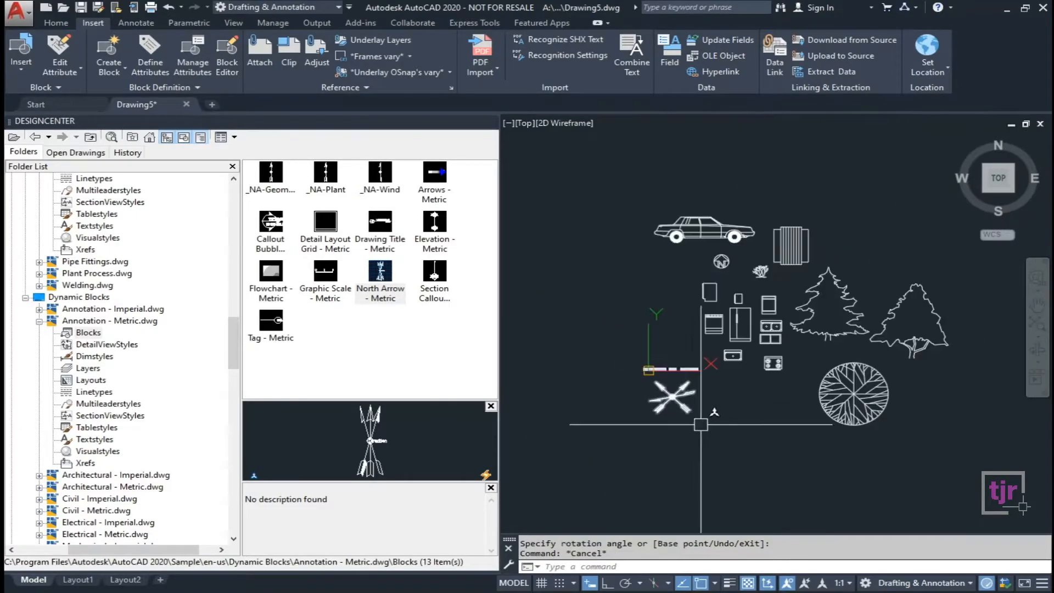
key(Escape)
scroll(735, 264, up, 2)
scroll(741, 429, up, 2)
Select the round tree block.
click(740, 426)
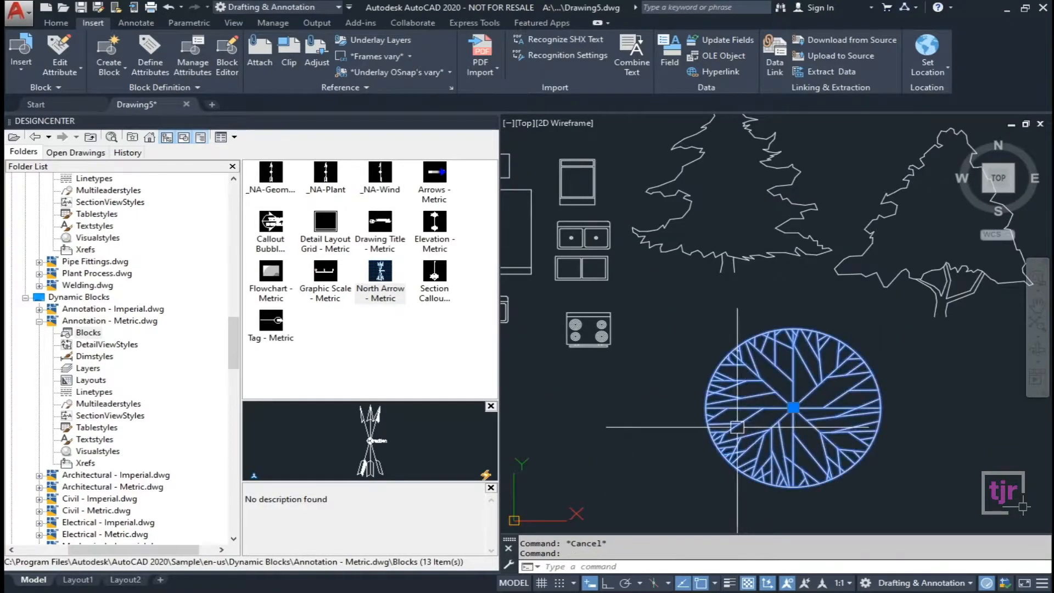
scroll(762, 326, down, 3)
scroll(715, 367, up, 2)
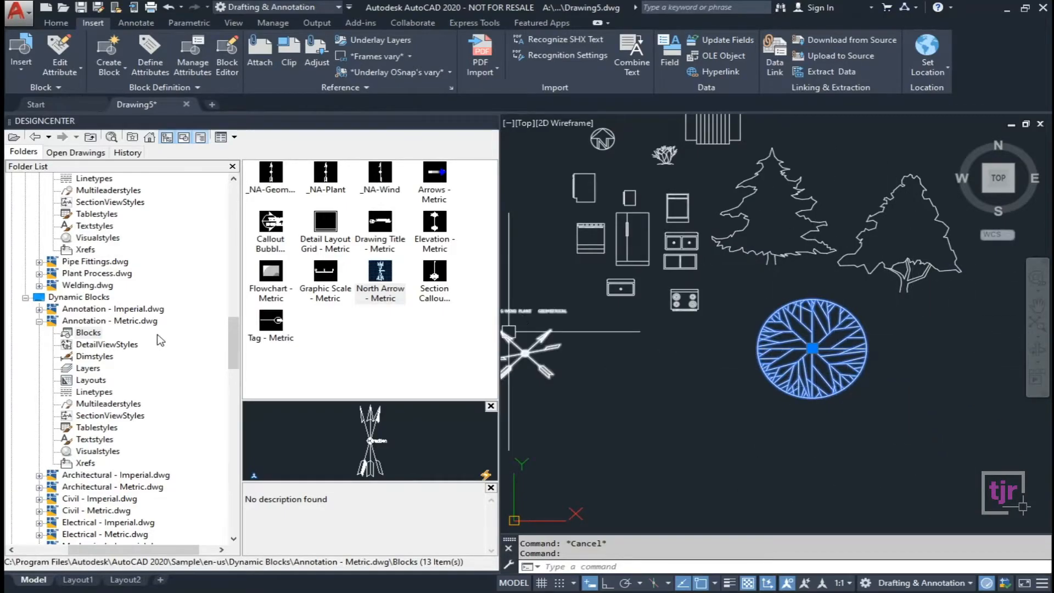
Browse the Civil, Electrical and Multileader sample drawings, then list the Structural - Imperial.dwg blocks.
key(Escape)
drag(229, 347, 230, 384)
click(99, 238)
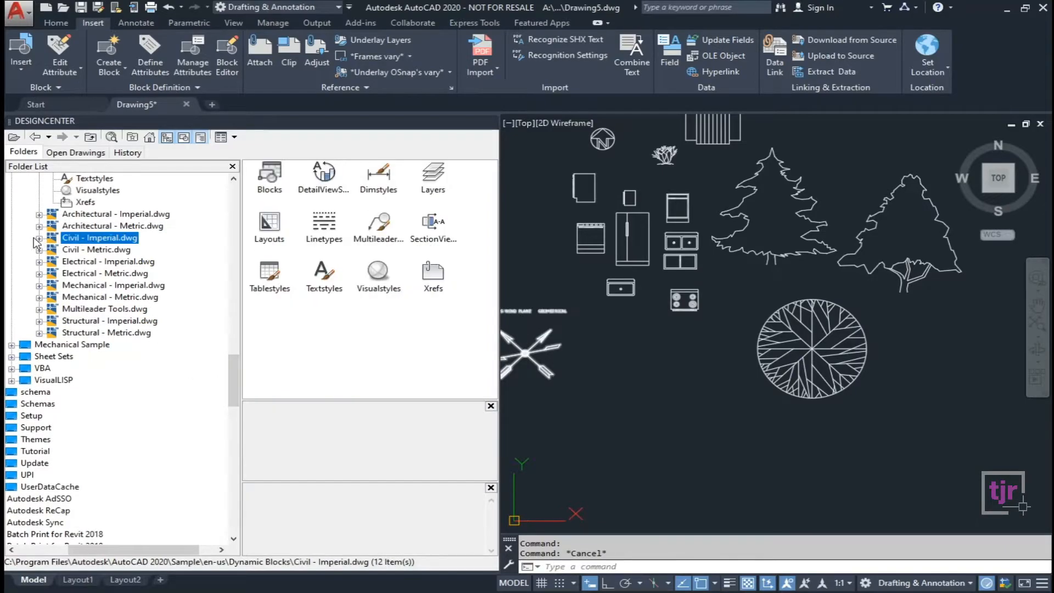
click(80, 262)
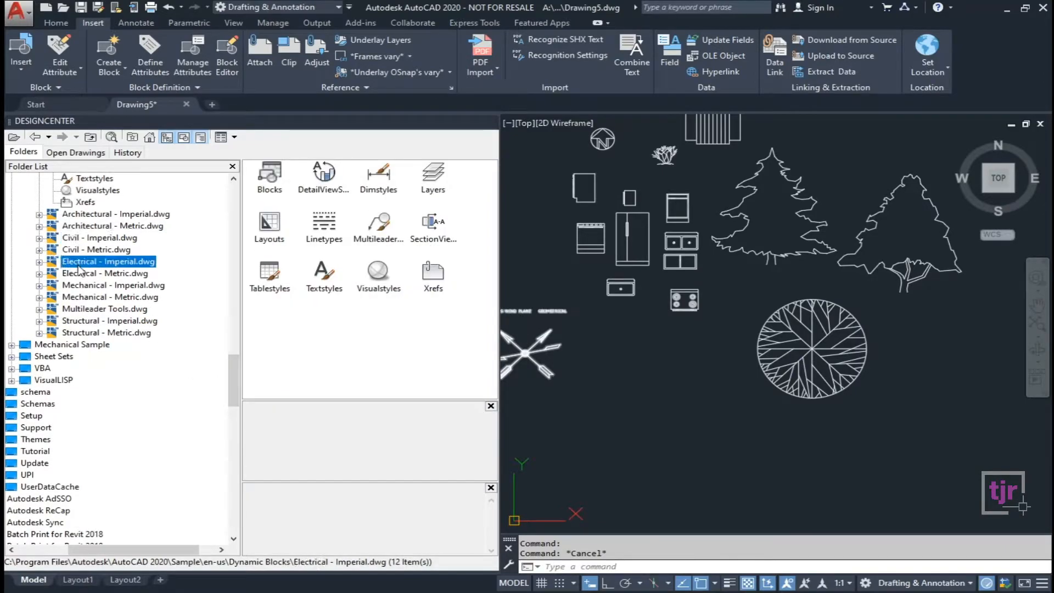
click(85, 310)
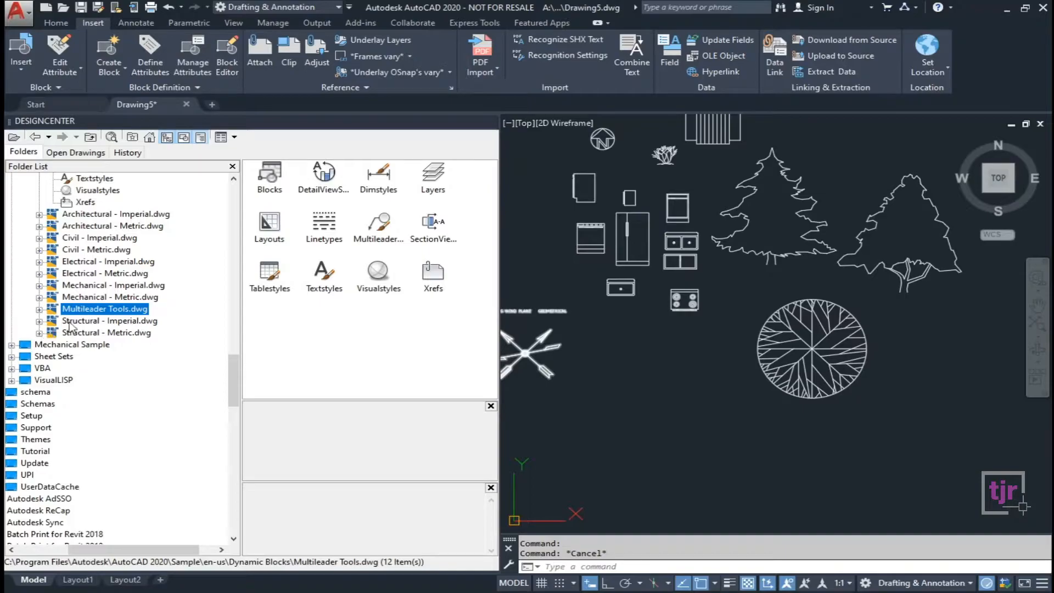
click(39, 322)
click(92, 335)
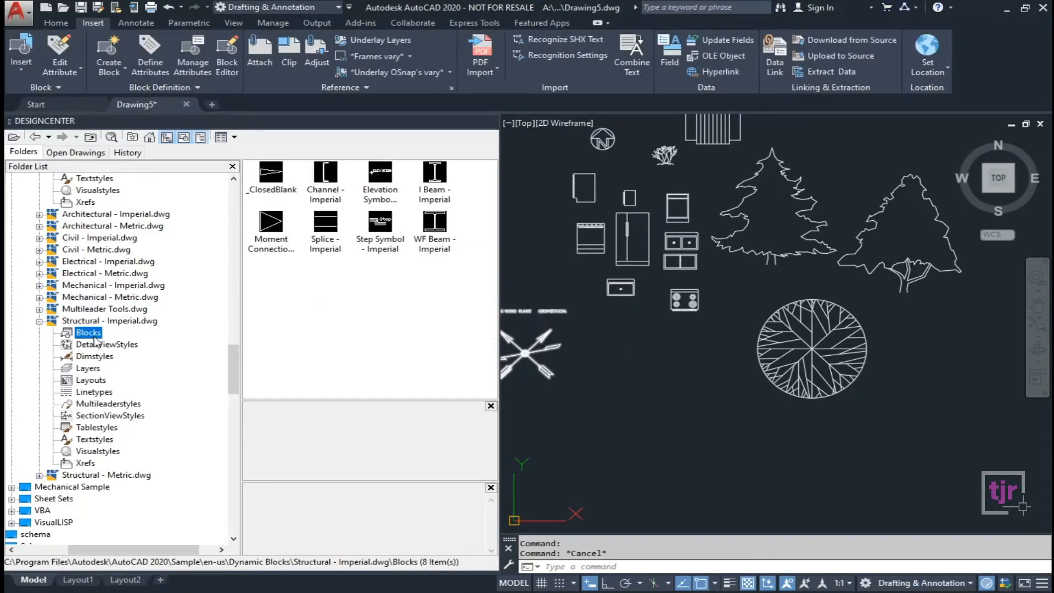
Drag the WF Beam - Imperial block into the drawing and switch it to a larger section size.
click(394, 235)
drag(440, 233, 677, 447)
scroll(683, 411, up, 12)
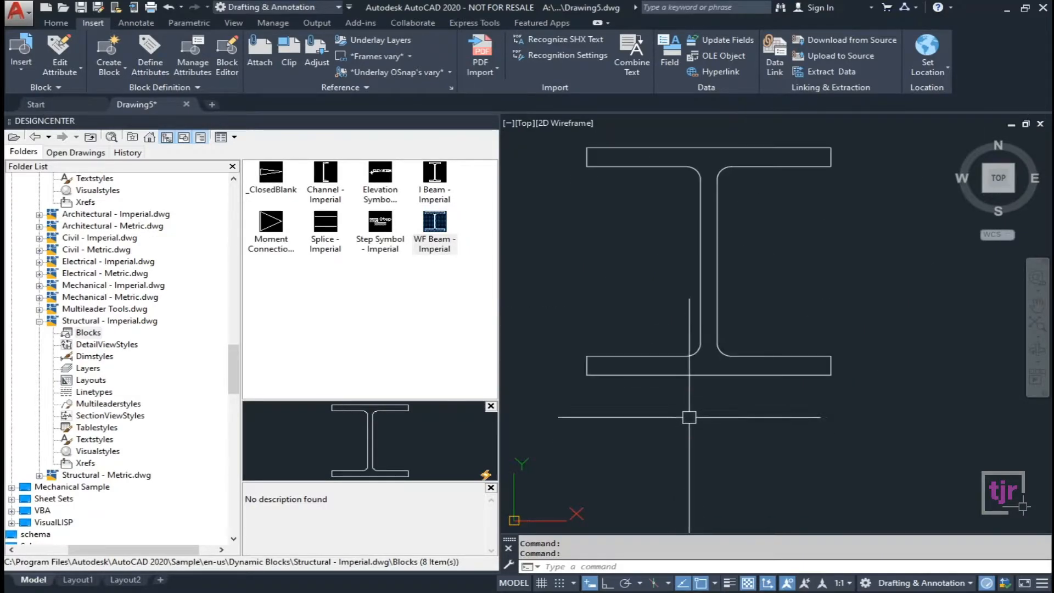
click(709, 374)
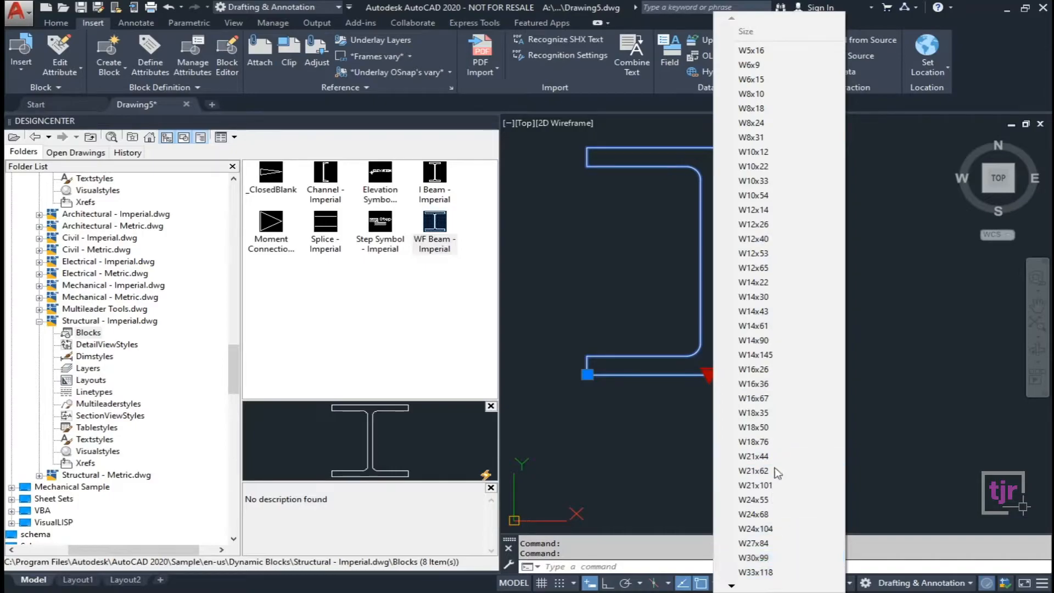
mouse_move(731, 585)
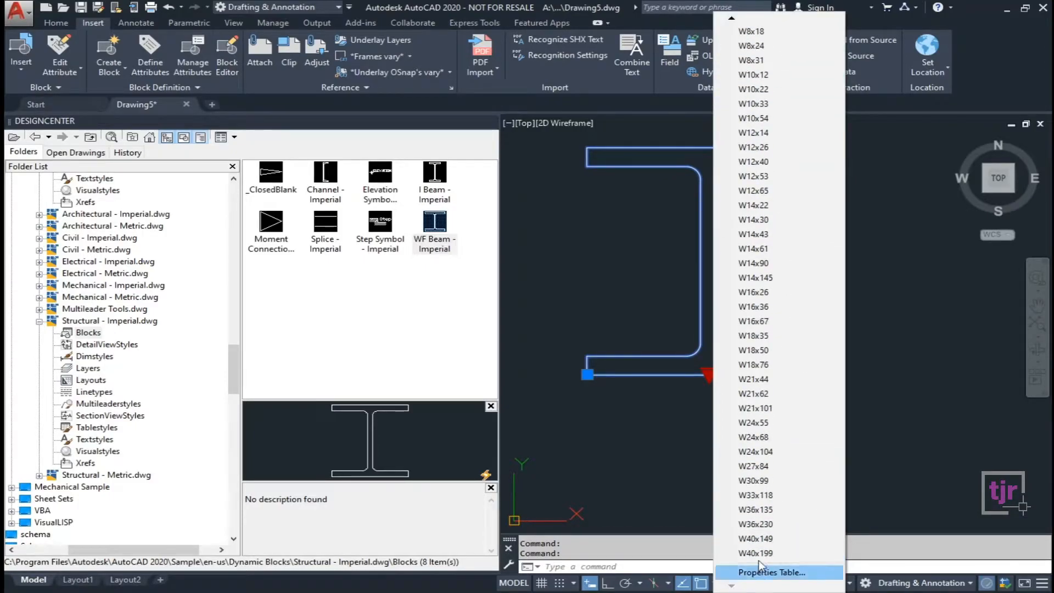
click(755, 496)
scroll(673, 441, down, 5)
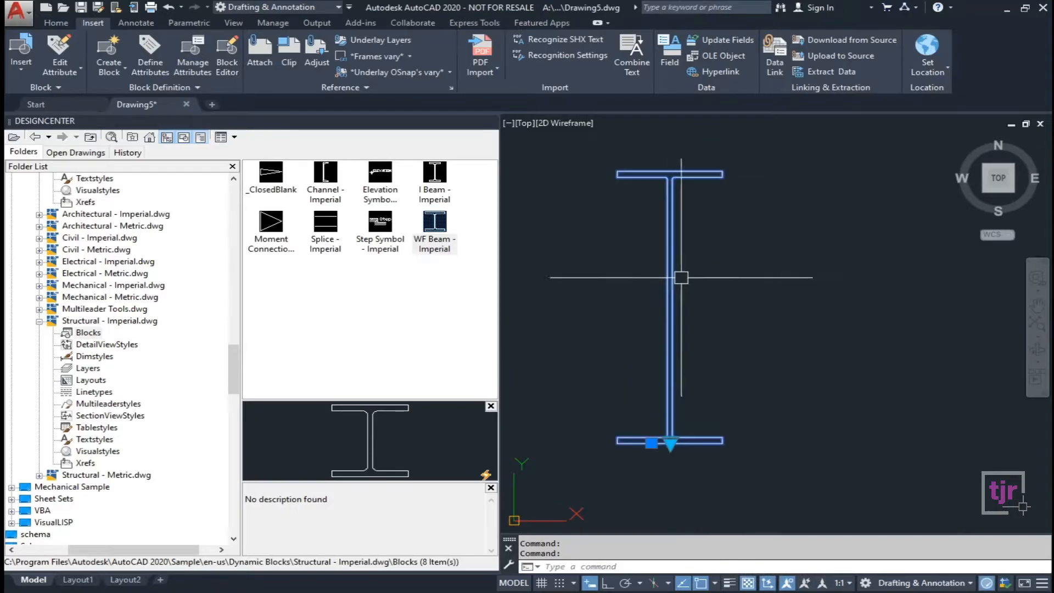
key(Escape)
key(Escape)
scroll(708, 270, down, 3)
scroll(708, 270, up, 4)
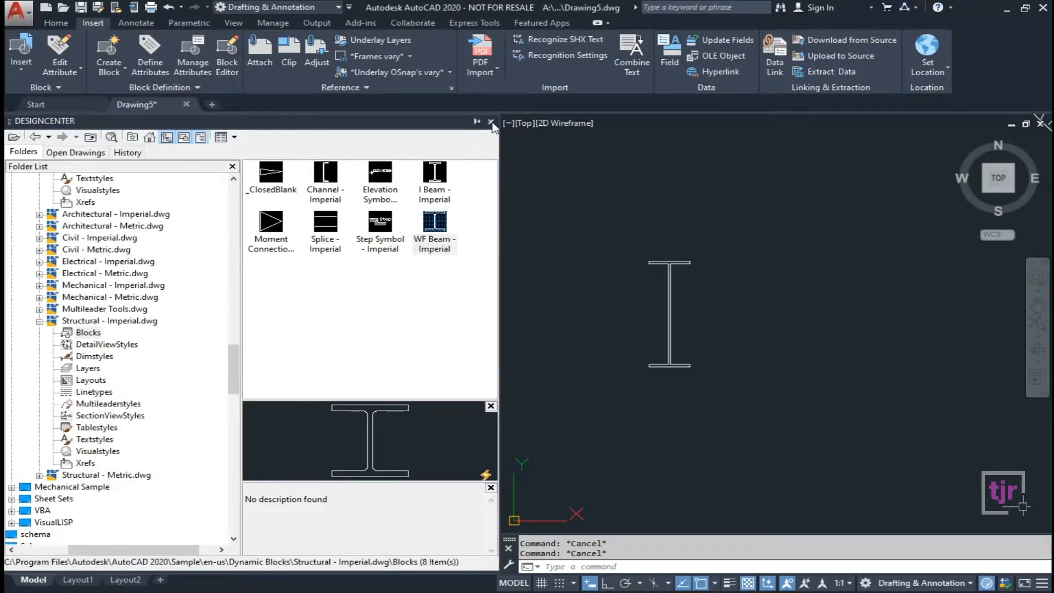
Reopen DesignCenter with Ctrl+2 and browse its Folder List to Program Files.
click(490, 121)
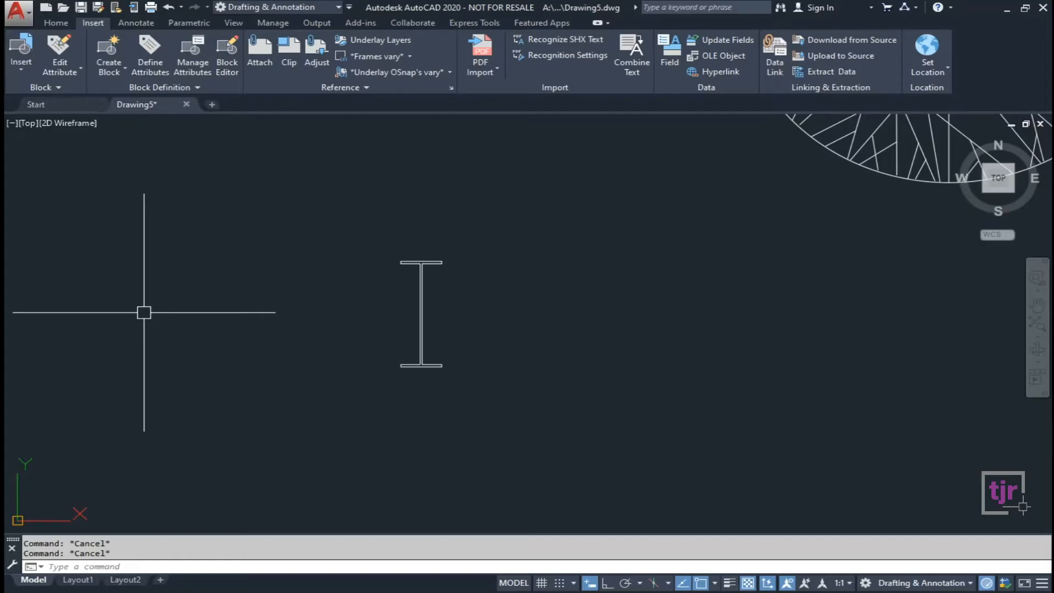
key(ctrl+2)
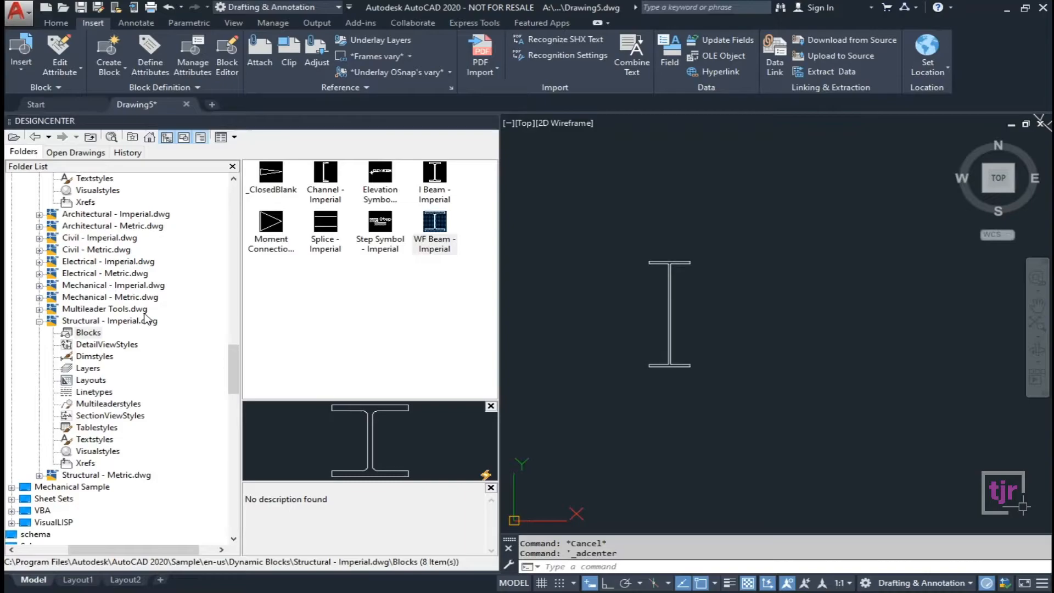
drag(230, 382, 249, 254)
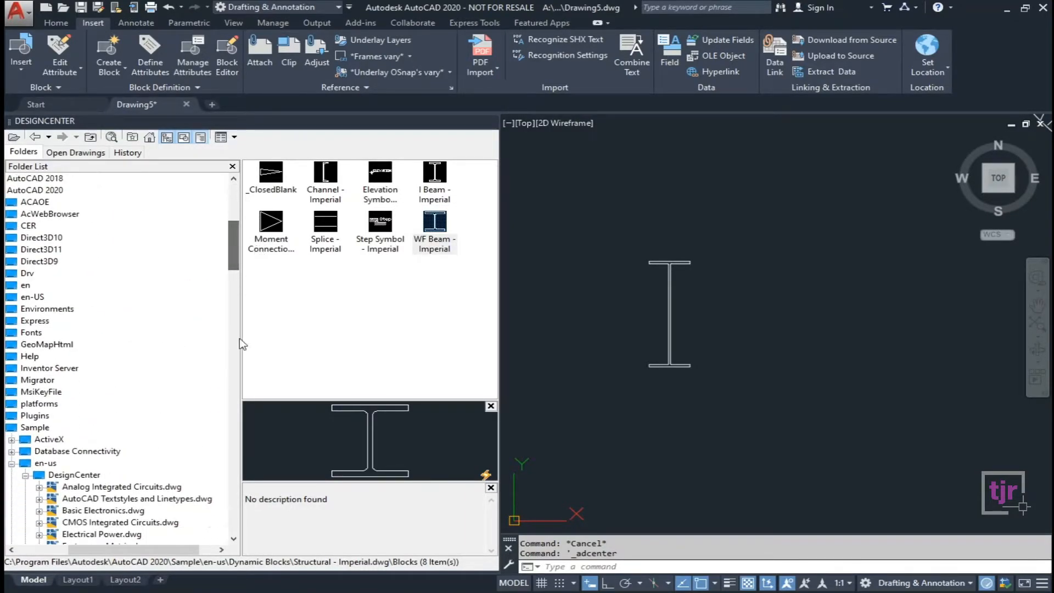
drag(163, 551, 114, 551)
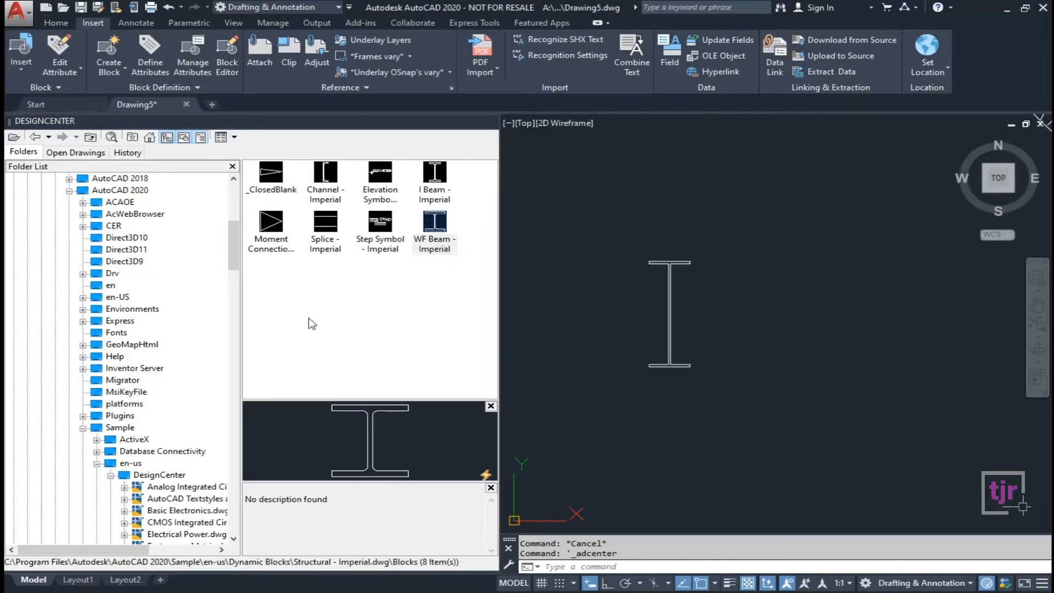
drag(235, 252, 241, 209)
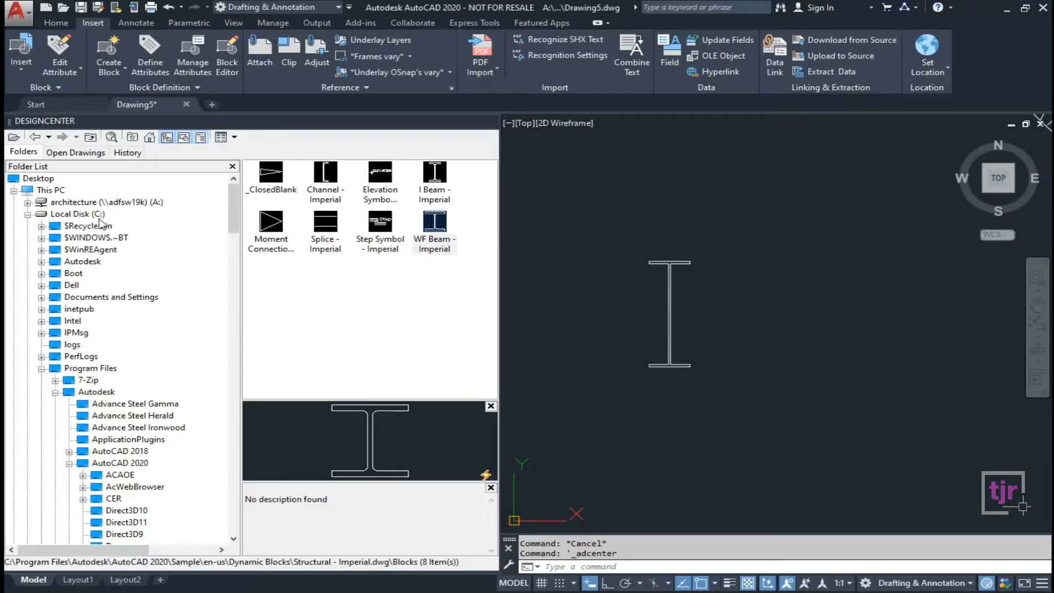
click(90, 368)
drag(235, 261, 235, 316)
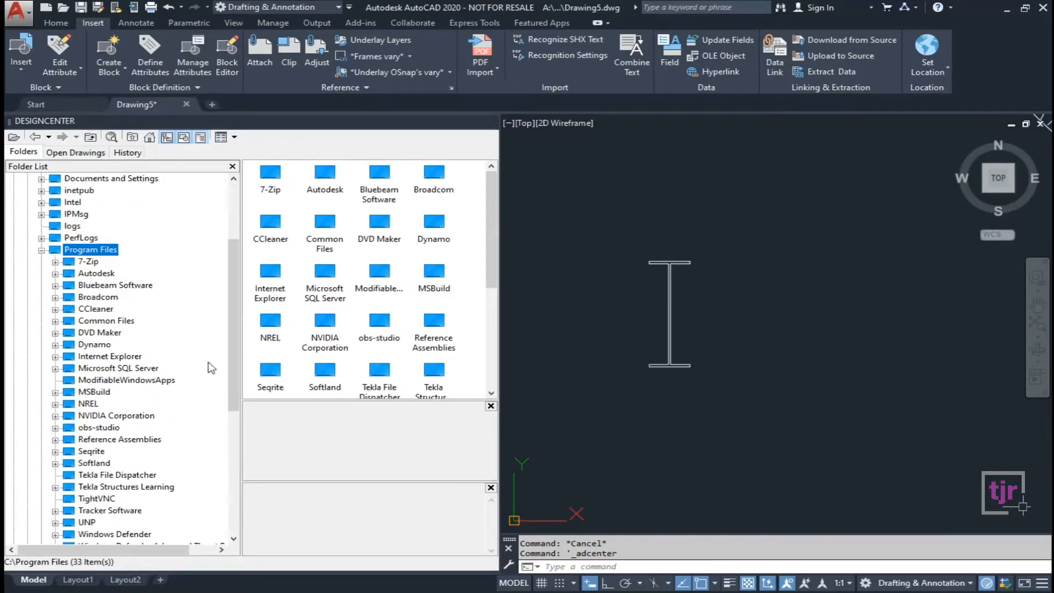
scroll(229, 340, down, 1)
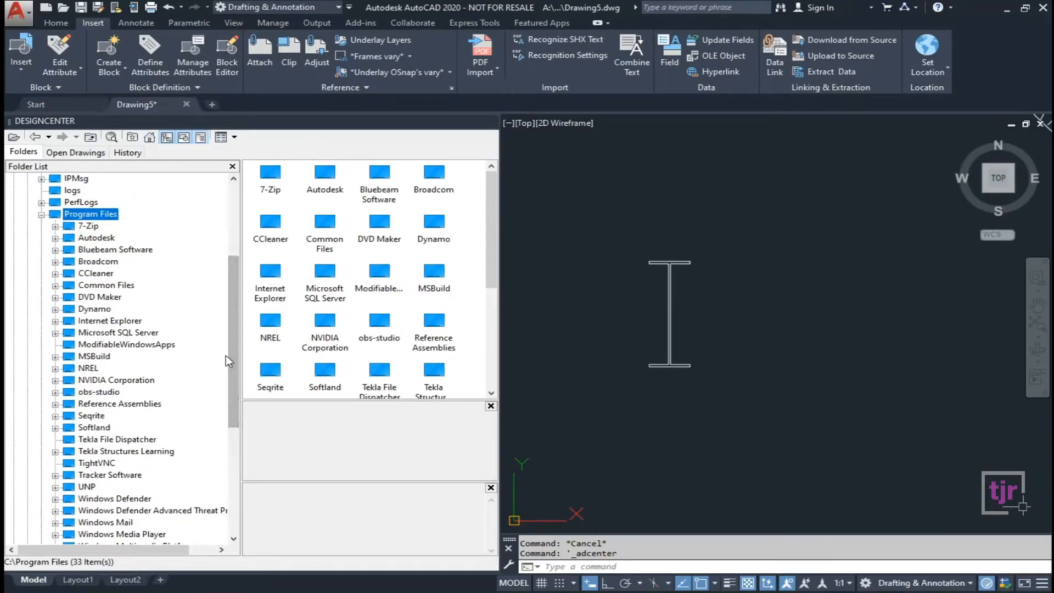
mouse_move(230, 373)
mouse_down()
mouse_move(231, 400)
mouse_move(231, 368)
mouse_up()
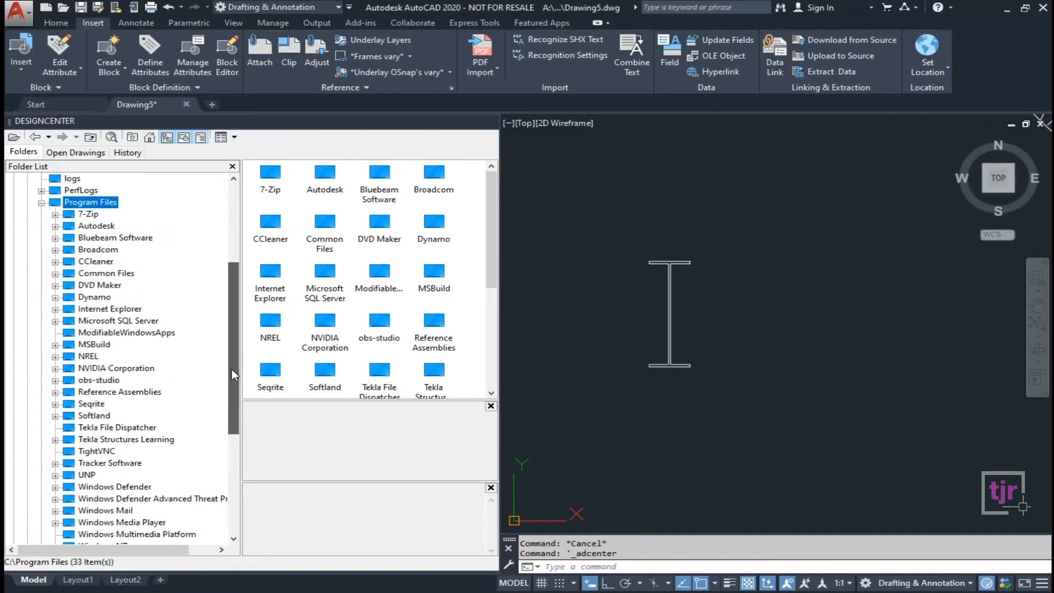
Drill into Autodesk > AutoCAD 2020 > Sample > en-us to reach the 13 Dynamic Blocks drawings, then close DesignCenter.
click(56, 226)
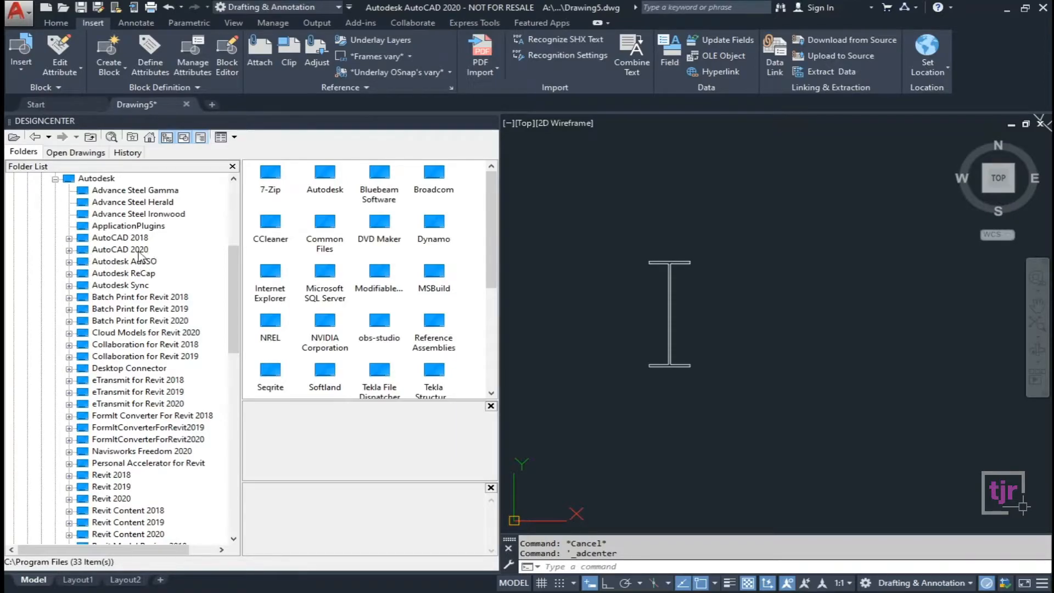
click(131, 250)
click(70, 251)
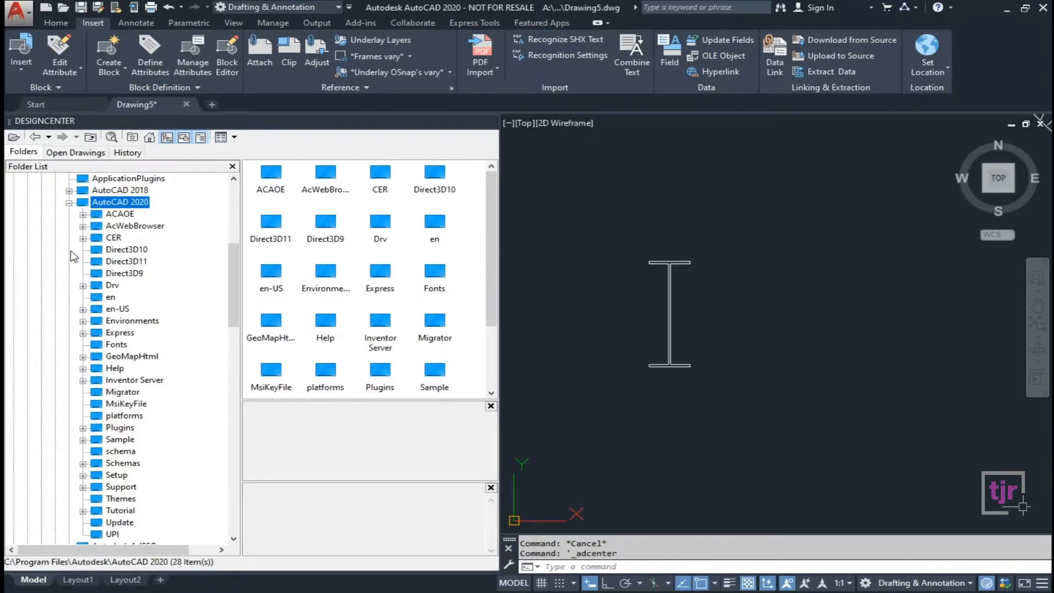
scroll(183, 339, down, 1)
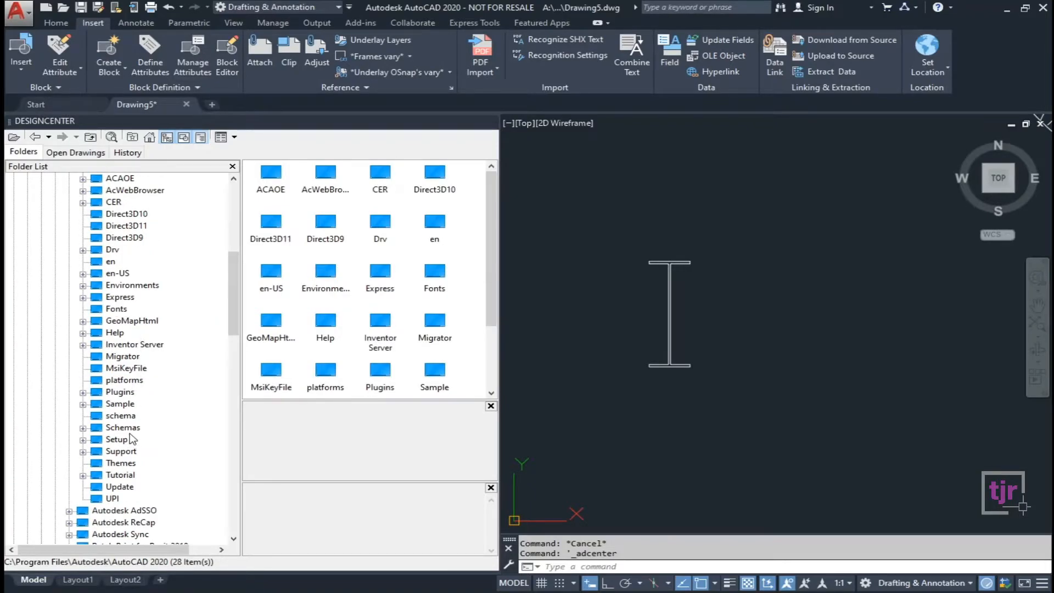
click(120, 404)
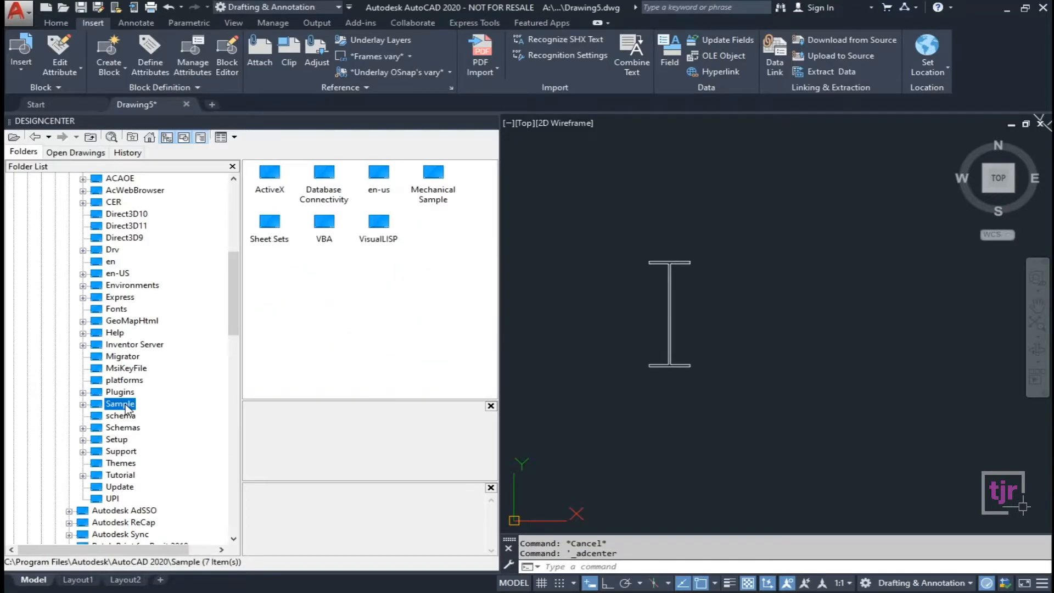
click(83, 404)
drag(238, 307, 237, 338)
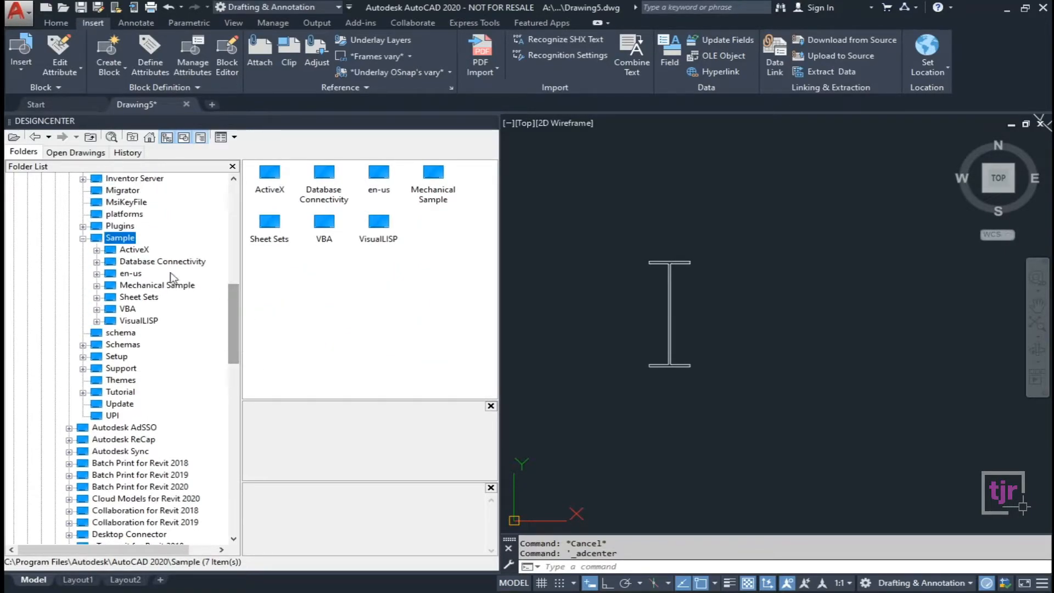
click(131, 273)
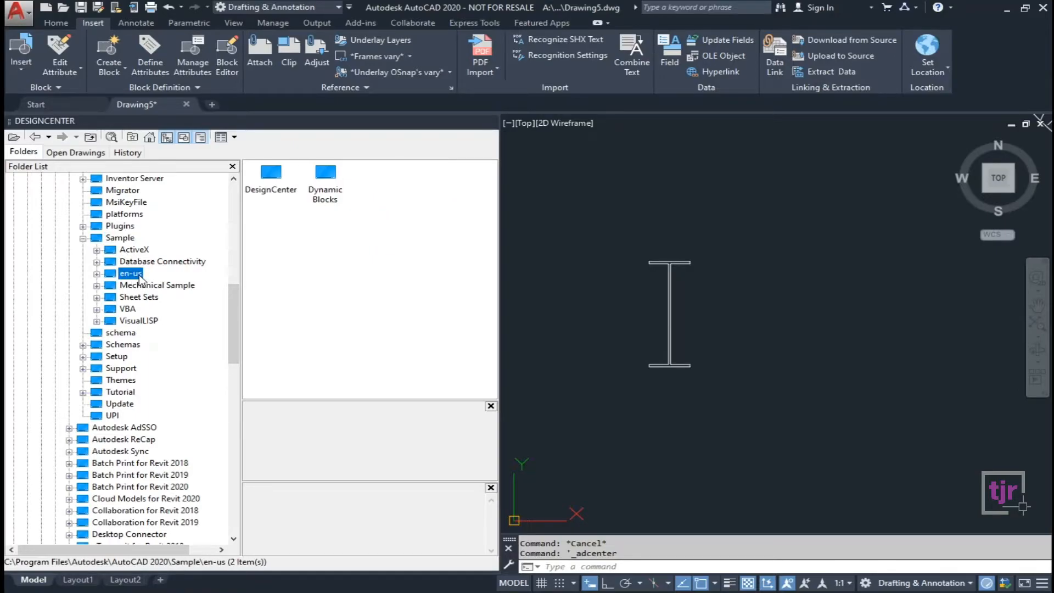
click(97, 274)
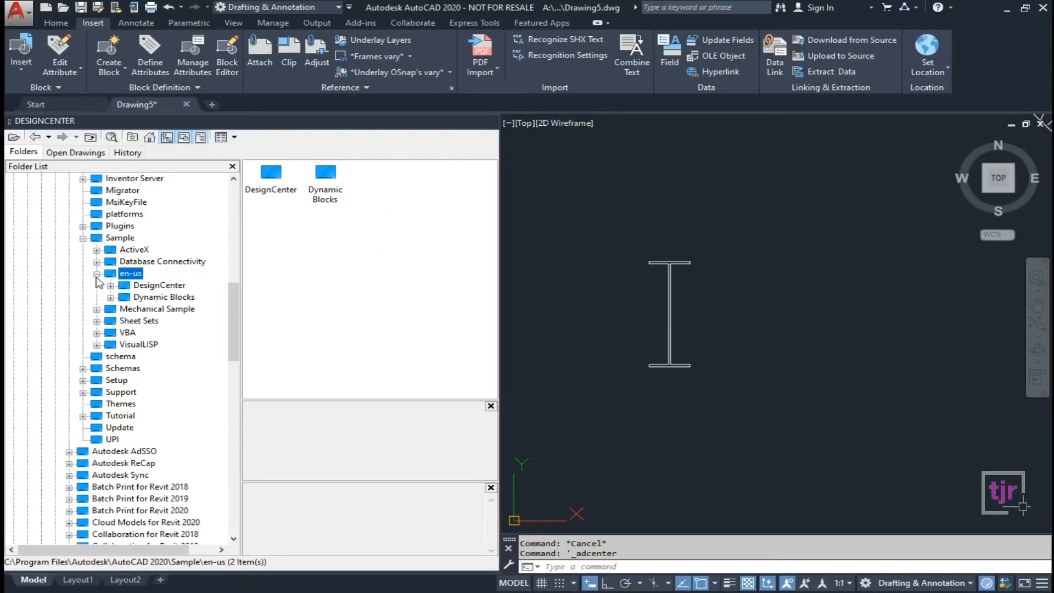
click(176, 289)
click(153, 299)
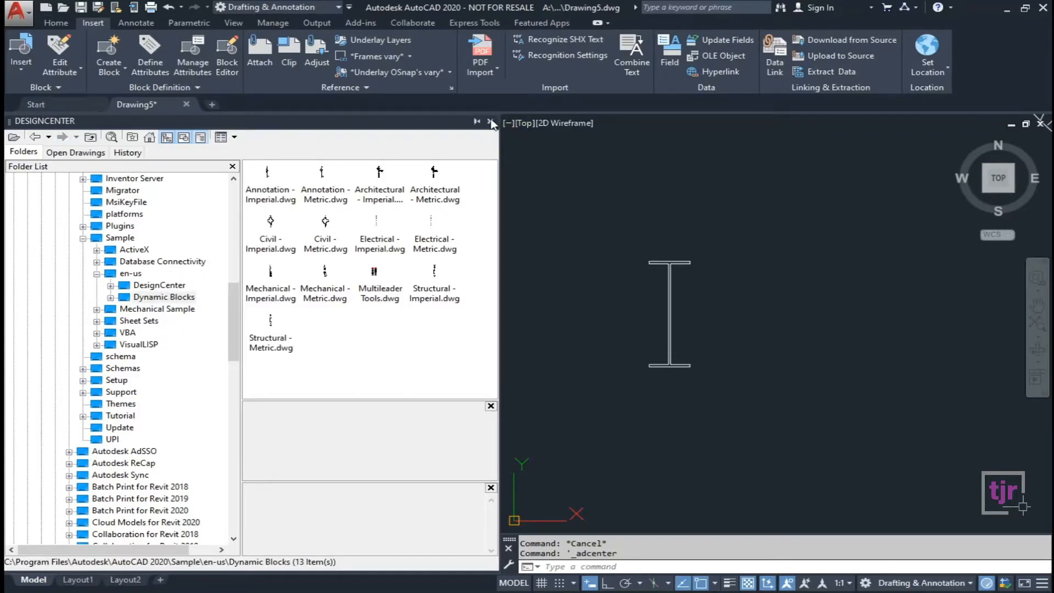
click(490, 121)
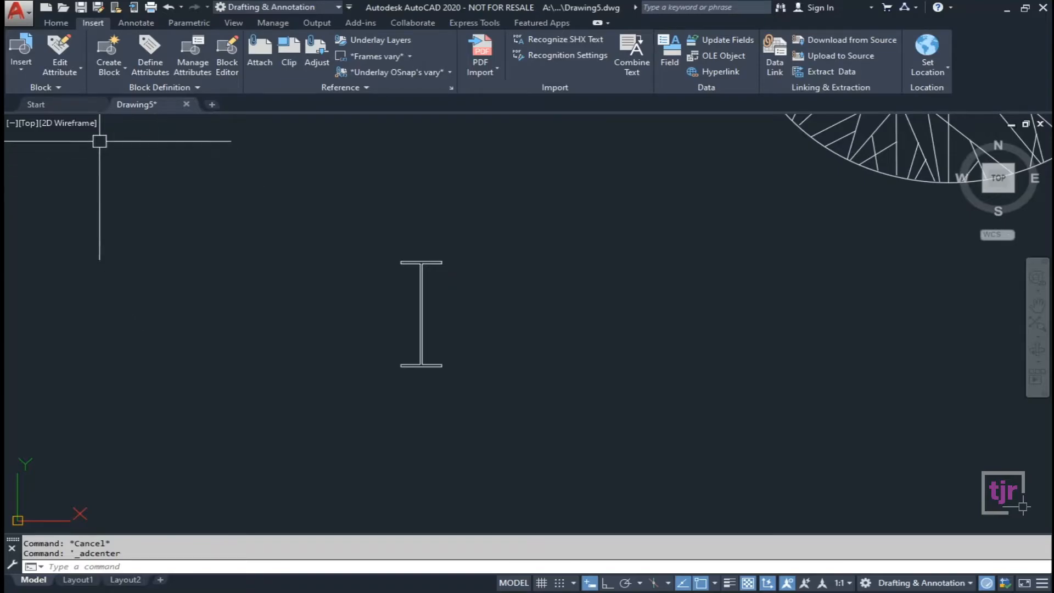
From the Start page, explore the sample drawings and look inside en-us > DesignCenter.
click(75, 105)
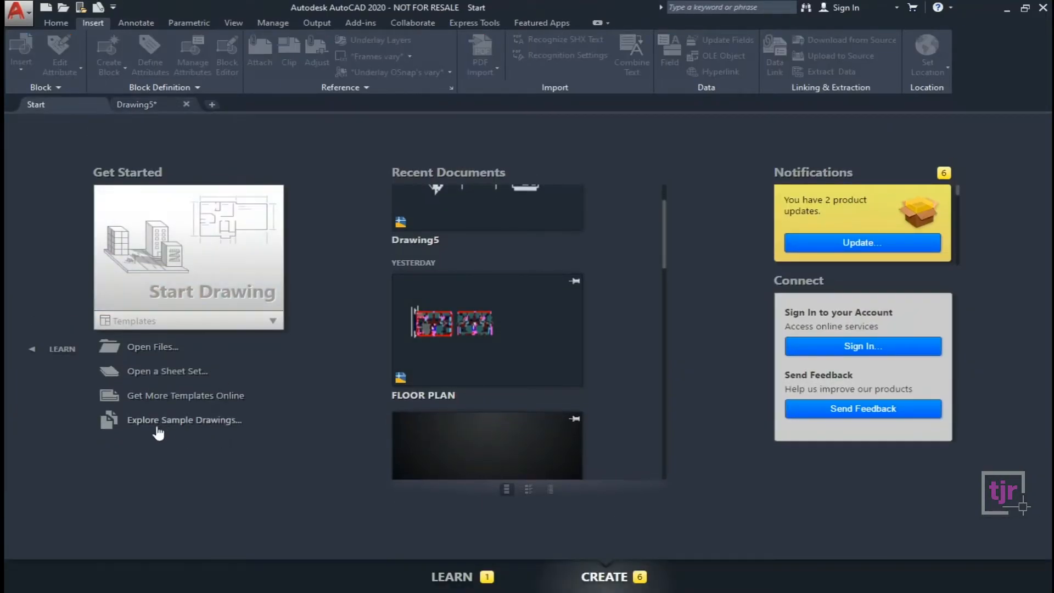
click(225, 422)
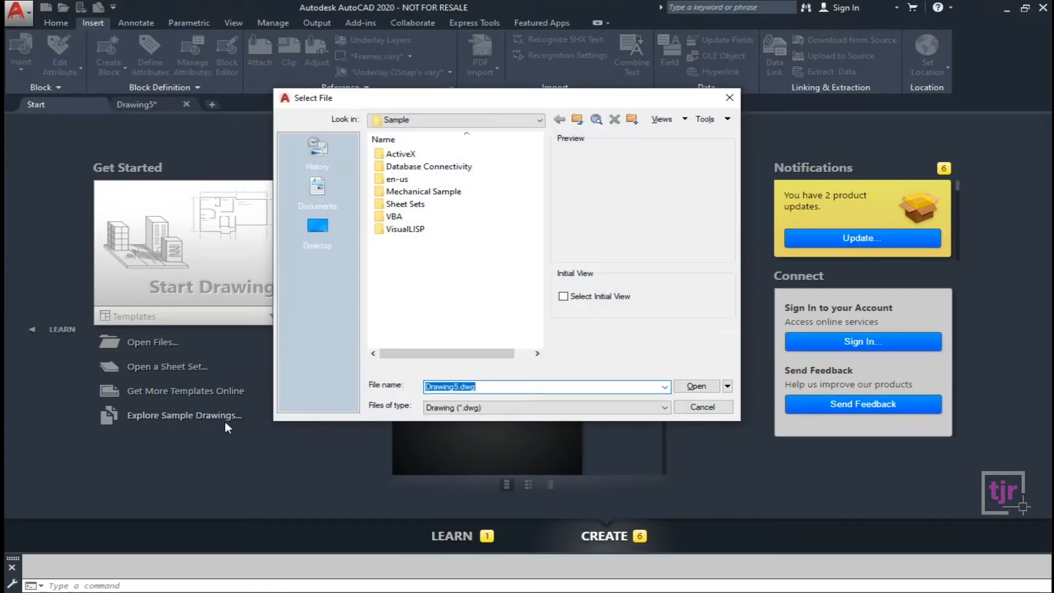
click(406, 180)
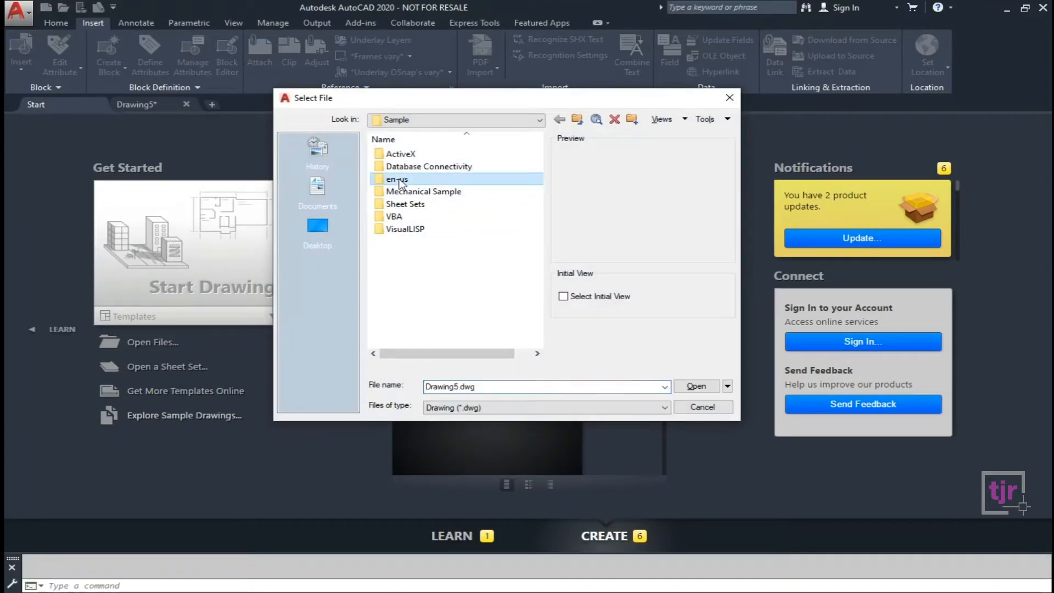
double_click(470, 180)
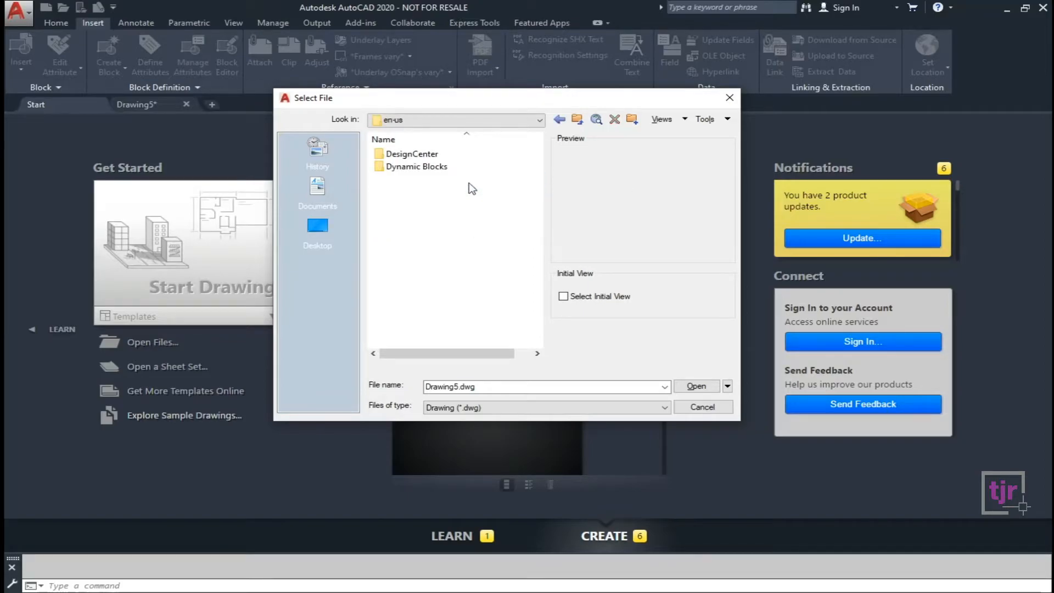
double_click(430, 154)
scroll(443, 266, down, 2)
scroll(443, 288, up, 2)
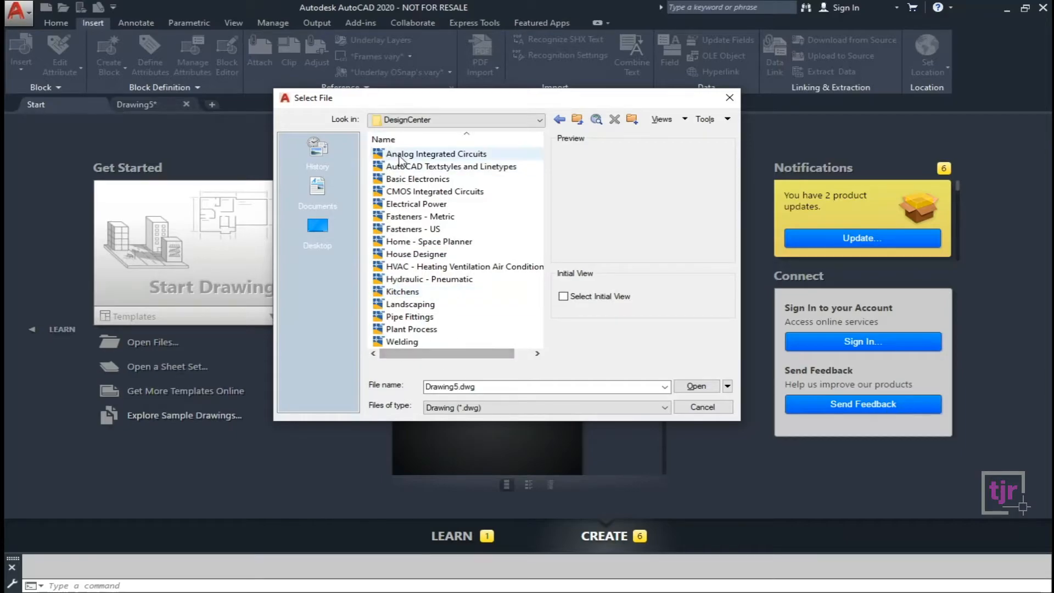
View the Dynamic Blocks sample folder, cancel the file dialog and return to Drawing5.
click(577, 122)
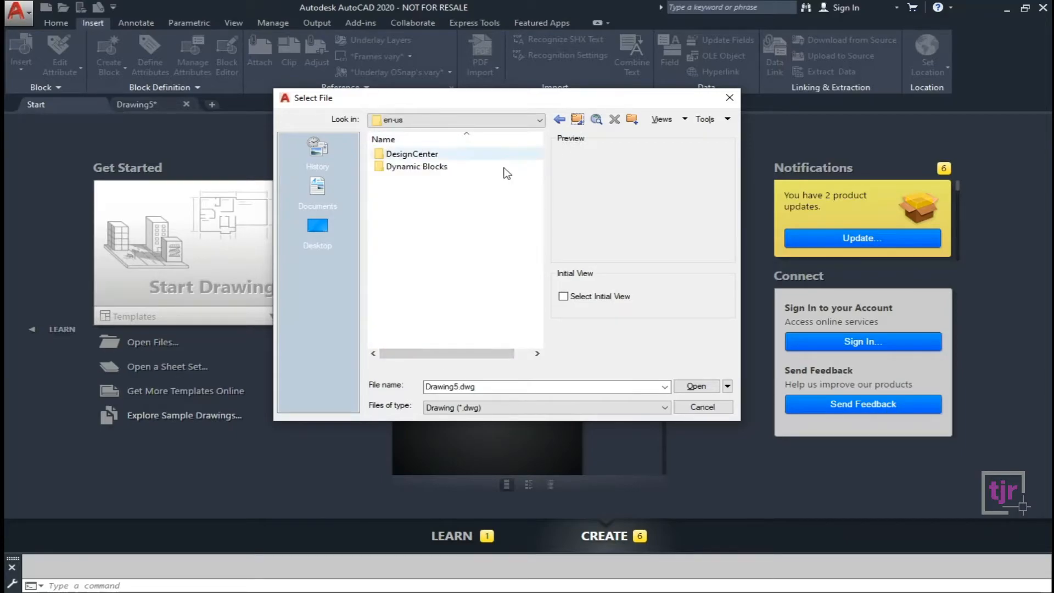
double_click(426, 166)
scroll(446, 188, down, 2)
scroll(423, 316, up, 2)
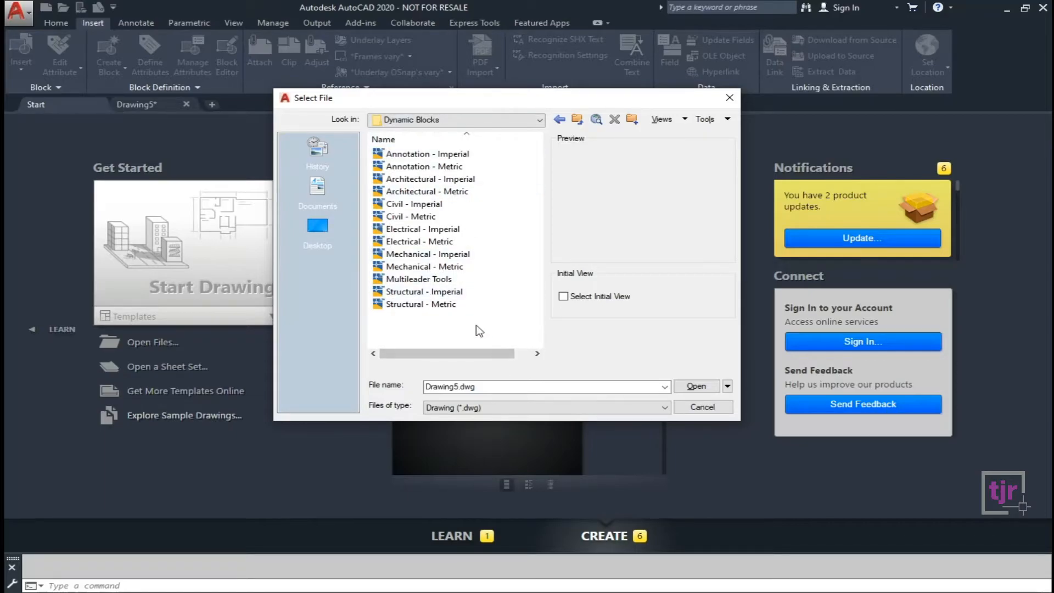
click(729, 98)
click(154, 104)
scroll(356, 329, down, 8)
scroll(385, 353, up, 5)
middle_drag(389, 377, 610, 506)
middle_drag(848, 477, 674, 437)
Open Tool Palettes with the TOOL command and float the palette over the drawing.
key(Escape)
key(Escape)
text(TOO)
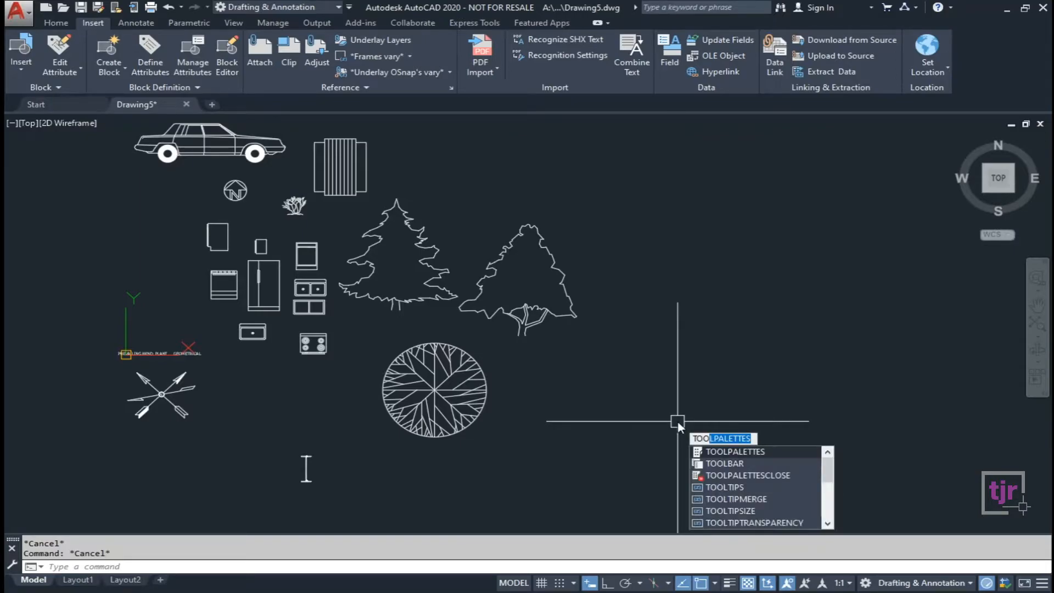
text(L)
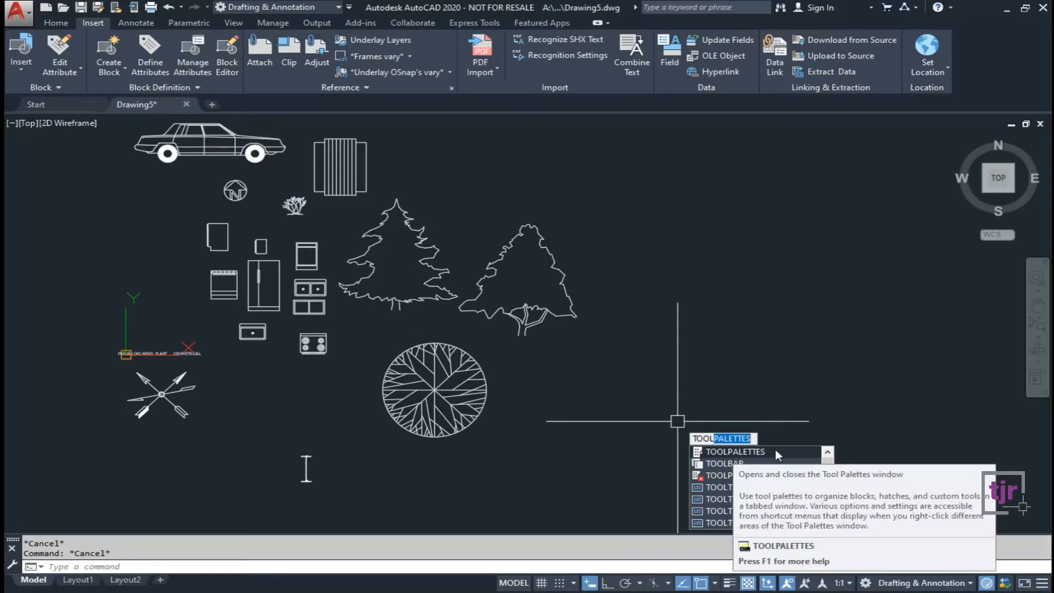
click(776, 453)
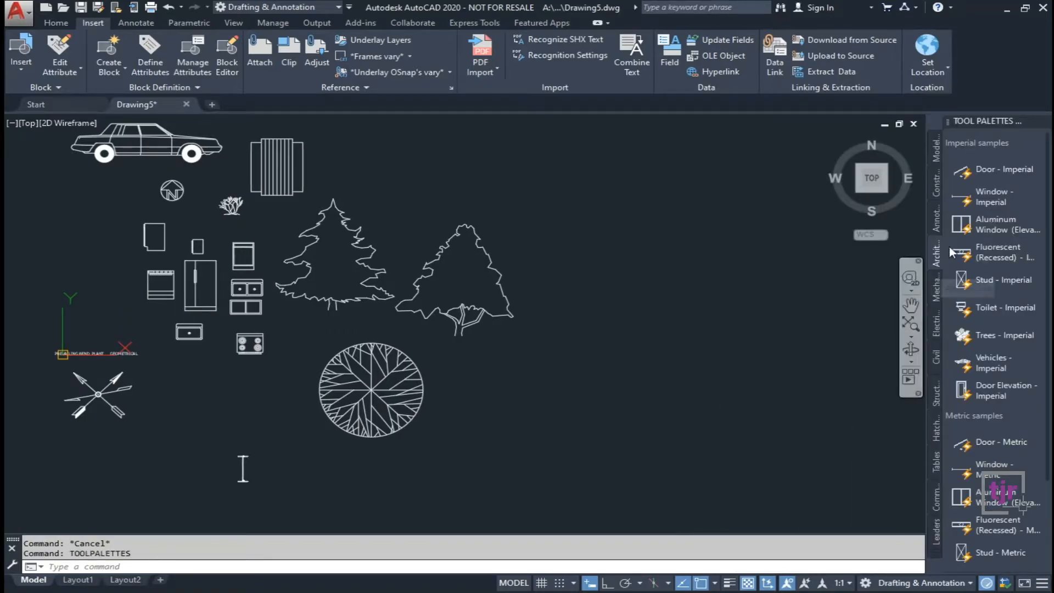
mouse_move(1005, 120)
mouse_down()
mouse_move(854, 143)
mouse_move(714, 134)
mouse_move(710, 114)
mouse_up()
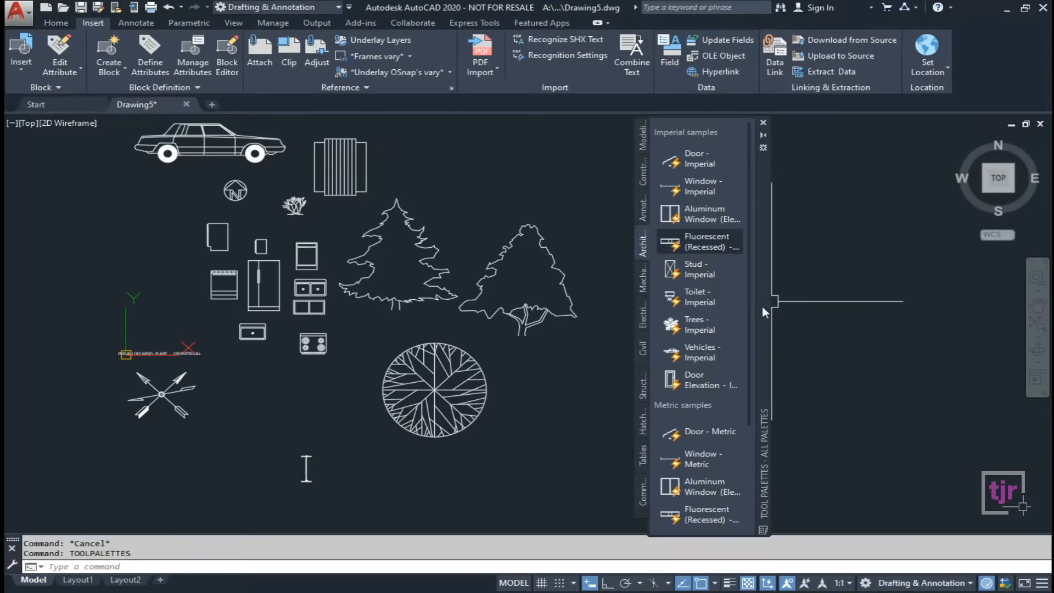
drag(748, 275, 759, 256)
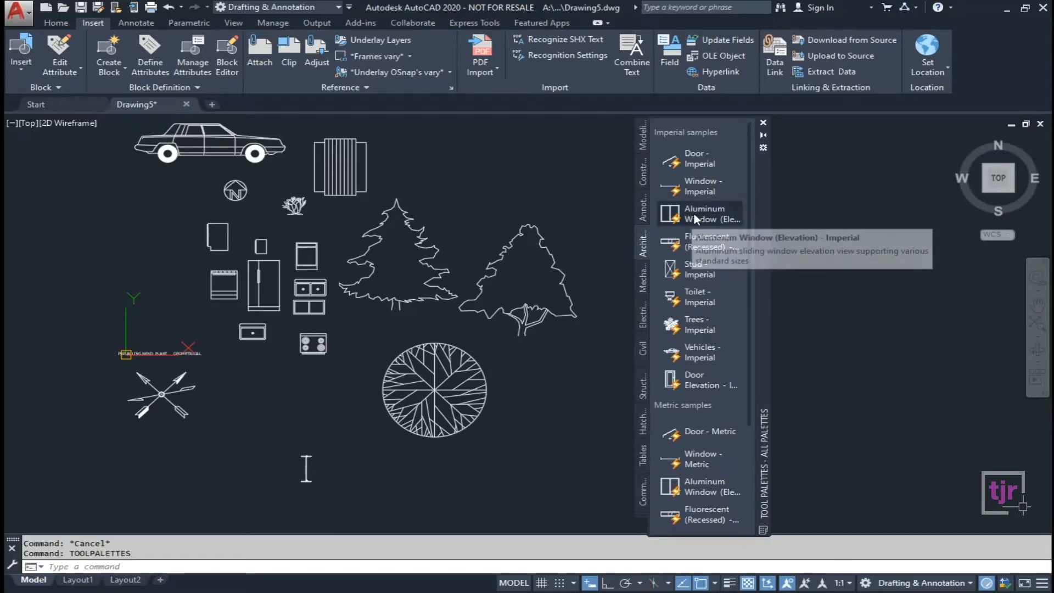
Place the Aluminum Window (Elevation) - Imperial block, then the Door - Imperial block to its left.
drag(693, 213, 485, 180)
scroll(482, 181, up, 5)
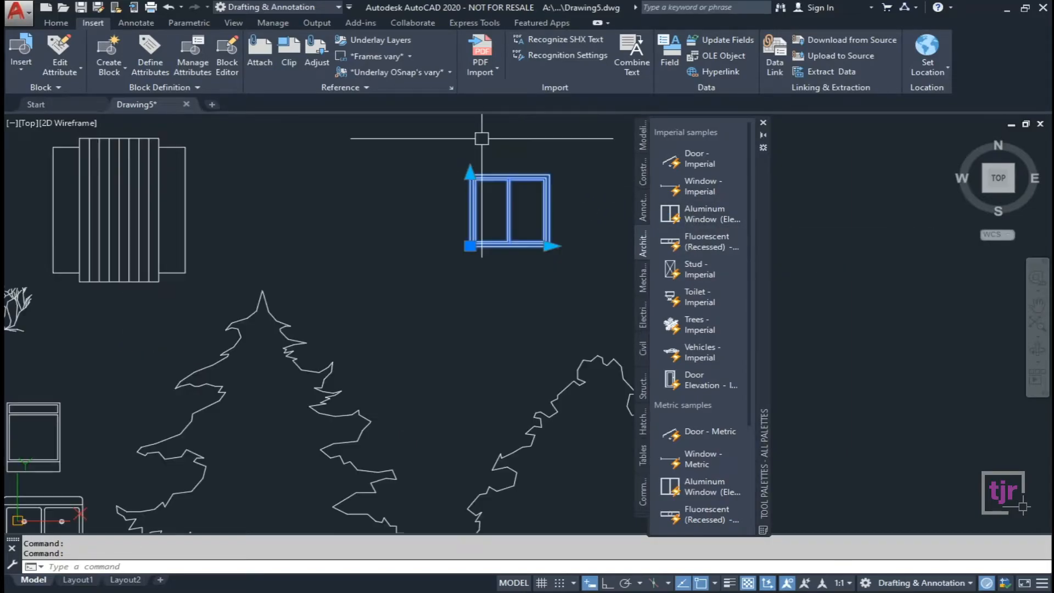
click(463, 196)
scroll(467, 274, down, 3)
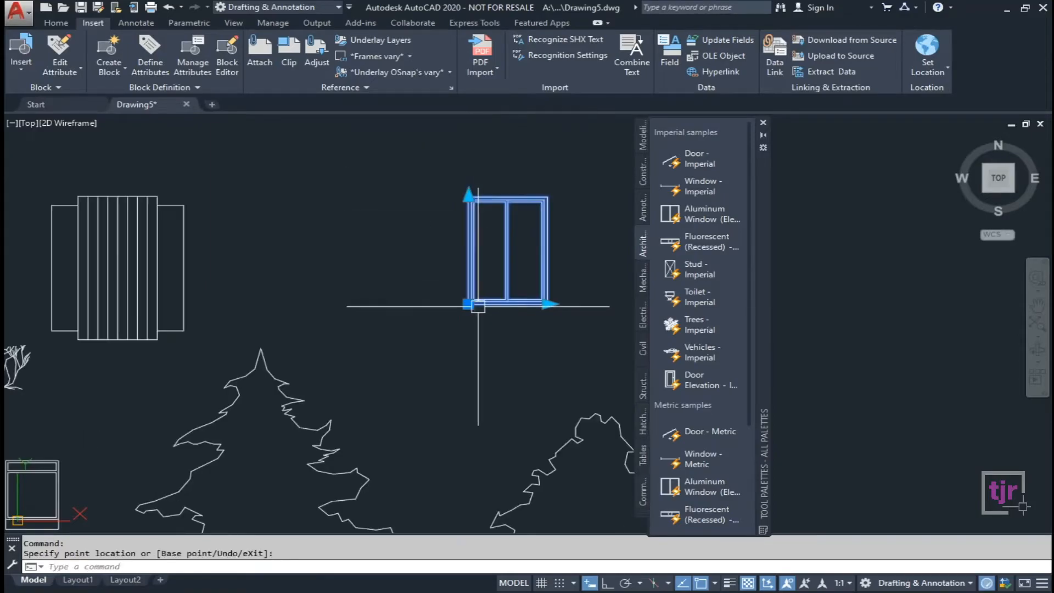
key(Escape)
mouse_move(703, 160)
mouse_down()
mouse_move(365, 235)
mouse_move(375, 223)
mouse_up()
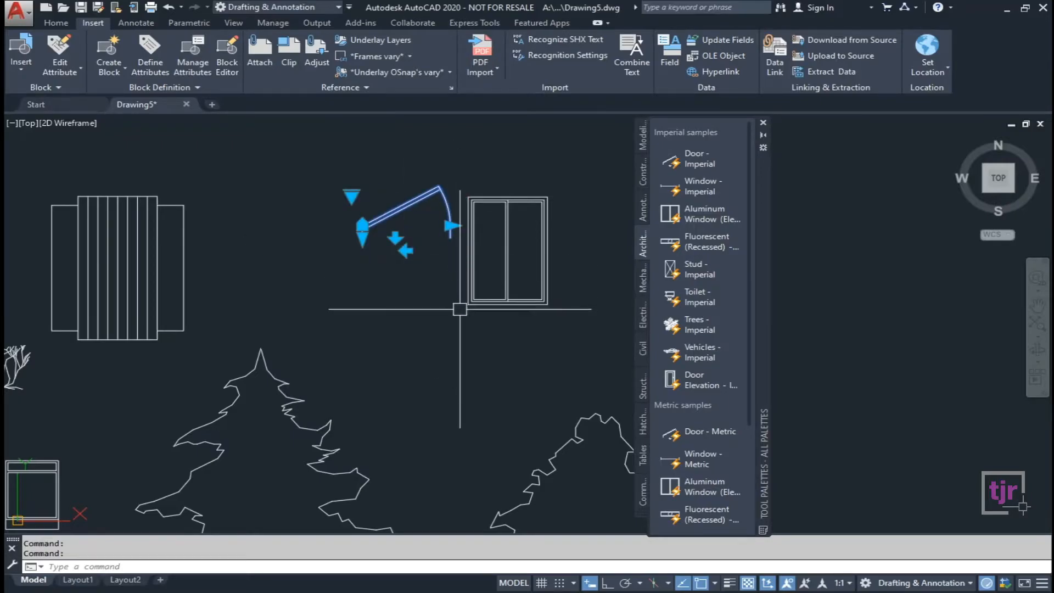
key(Escape)
scroll(586, 286, down, 5)
key(Escape)
scroll(586, 286, down, 4)
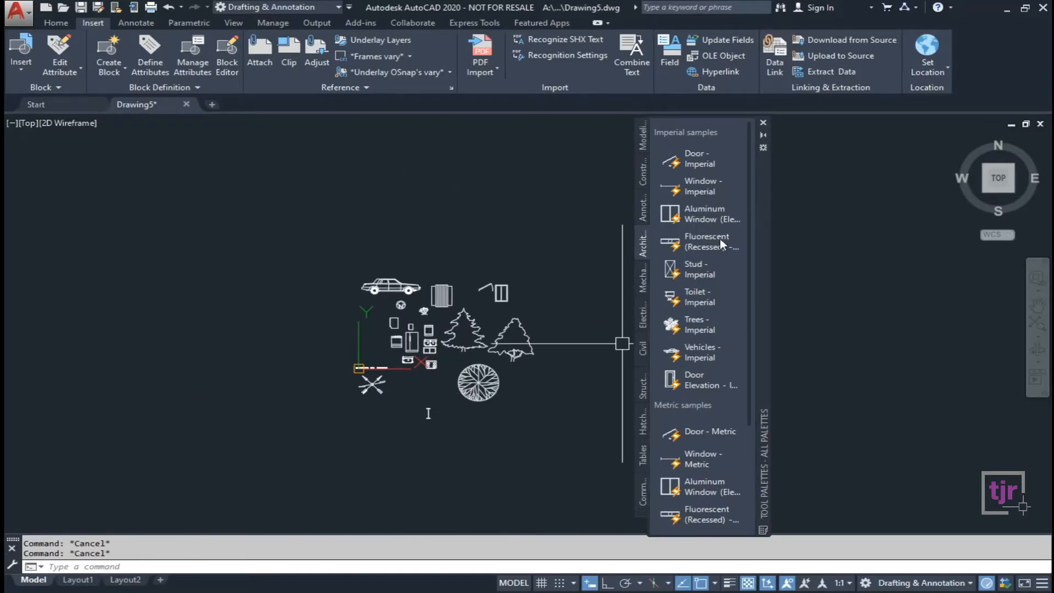
Close Tool Palettes and rotate the crossed-arrows symbol block twice with its rotation grip.
click(763, 122)
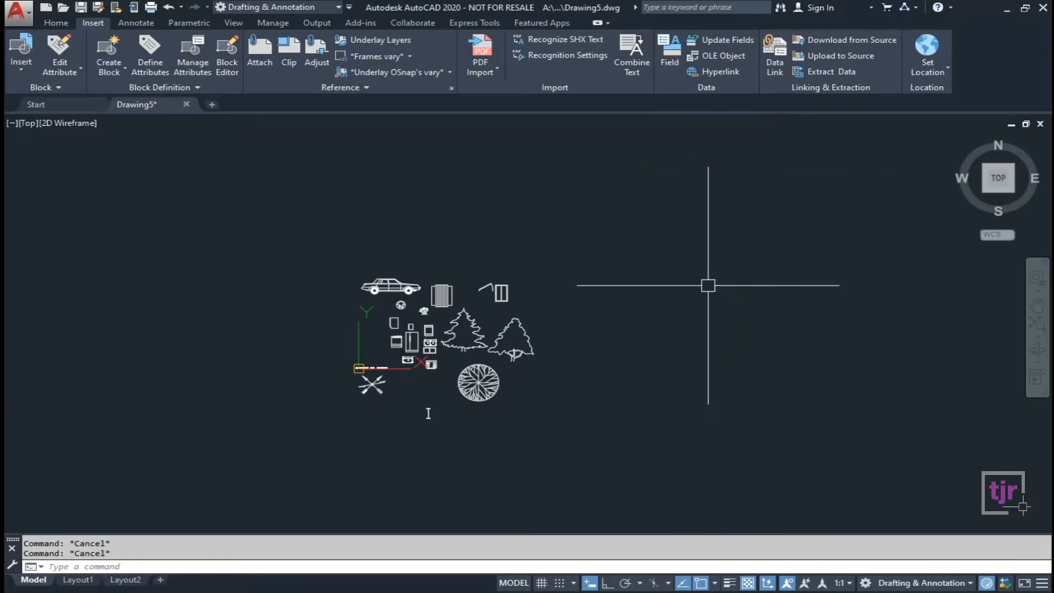
scroll(463, 398, up, 4)
click(248, 381)
scroll(186, 390, up, 3)
click(204, 347)
click(204, 315)
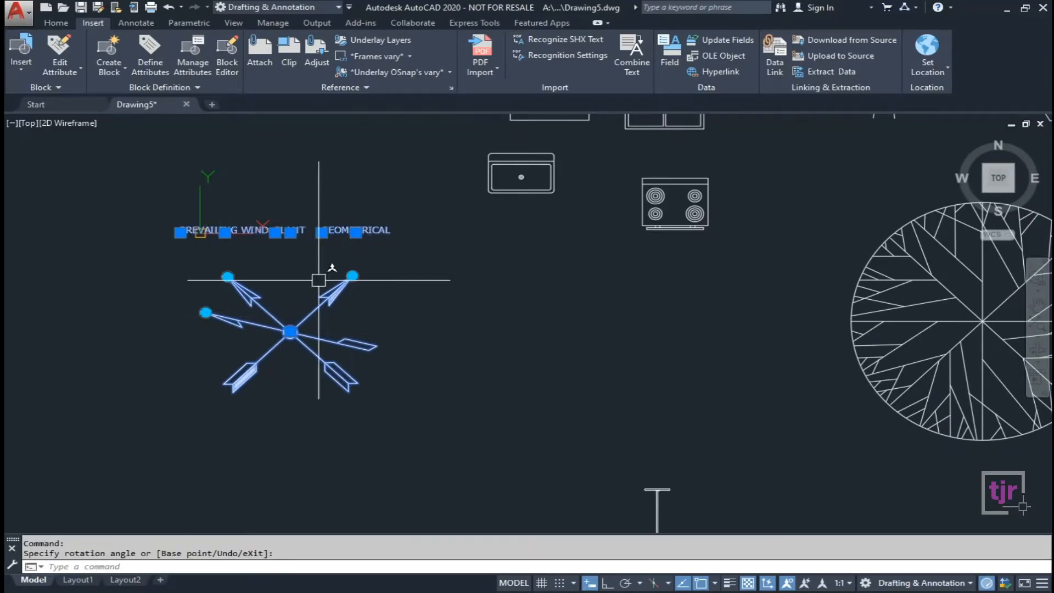
click(227, 277)
click(267, 264)
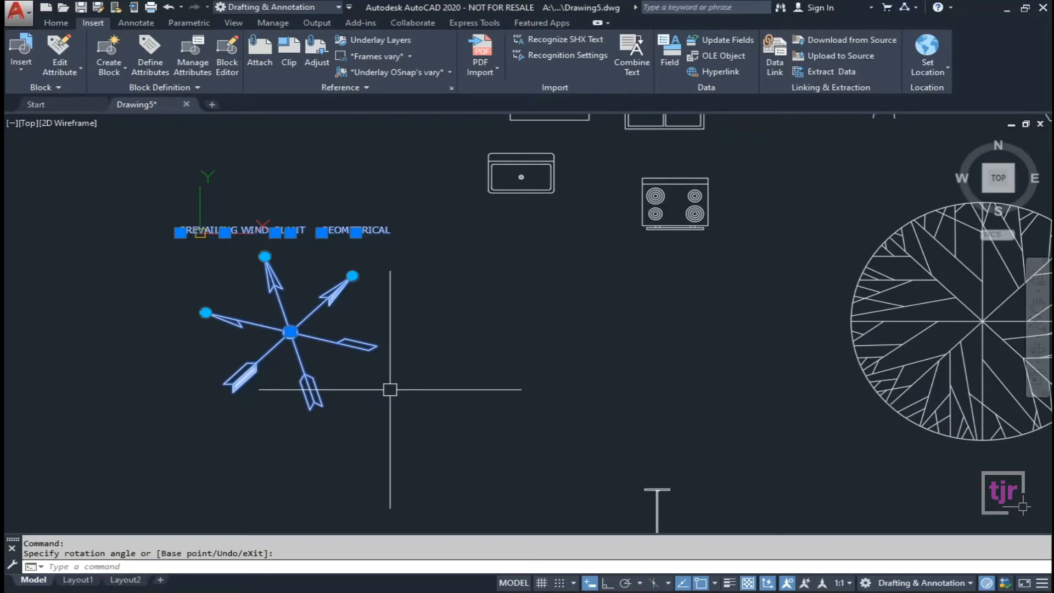
key(Escape)
scroll(439, 356, down, 5)
Erase the trees, appliances, symbols, door and window using crossing selections.
click(662, 410)
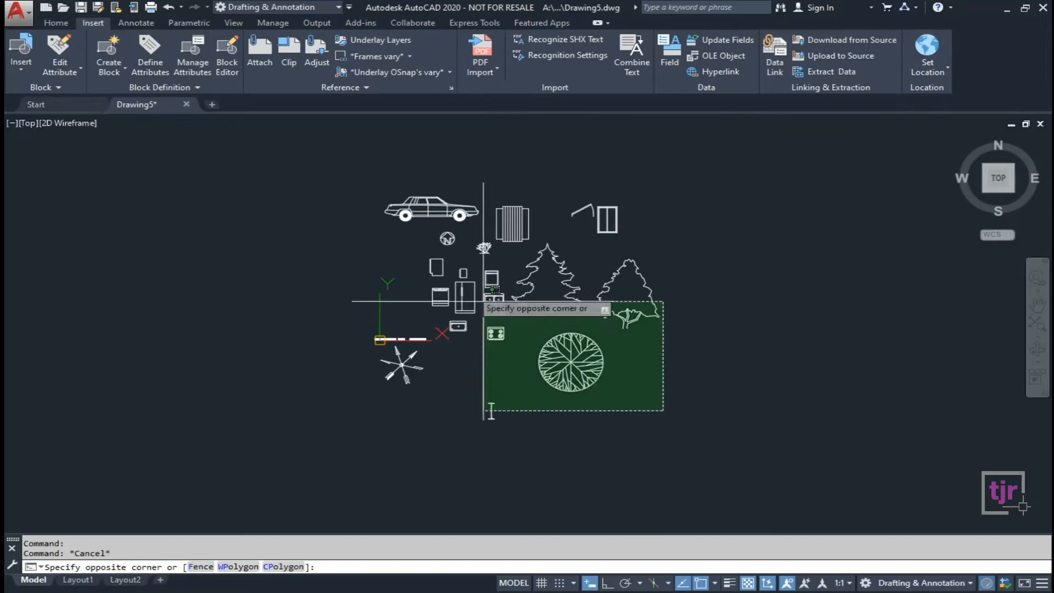
click(468, 230)
key(Delete)
click(497, 331)
click(435, 230)
key(Delete)
click(647, 264)
click(566, 190)
key(Delete)
Erase the car block, the dimension line and the north arrow.
click(483, 234)
click(365, 153)
key(Delete)
click(510, 459)
click(376, 388)
key(Delete)
key(Escape)
scroll(578, 331, up, 2)
scroll(548, 268, up, 2)
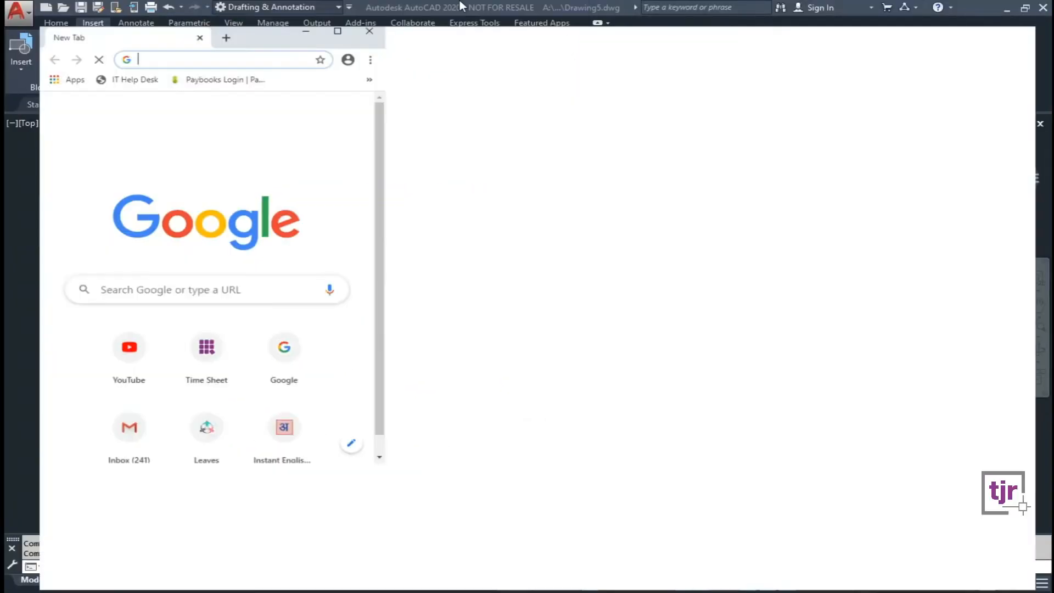
Open Chrome in a new tab and go to Google.
click(470, 274)
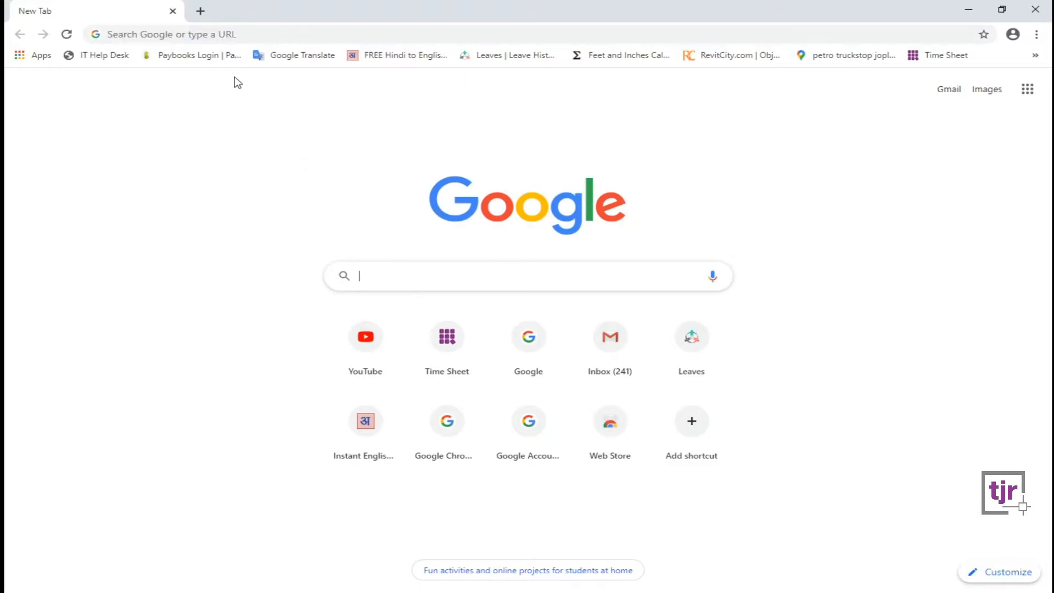
click(280, 33)
text(G)
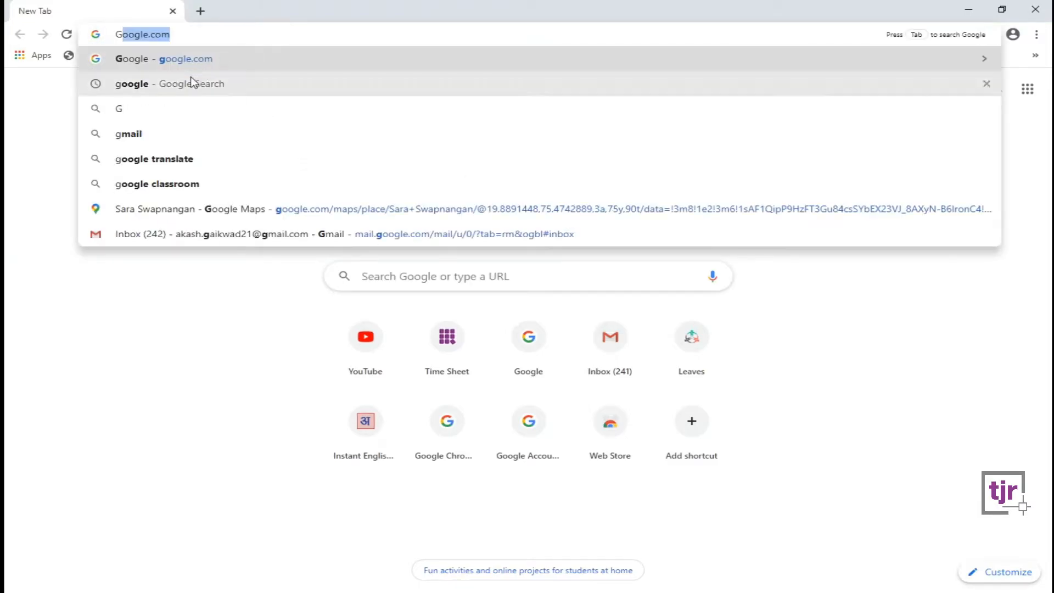
click(193, 83)
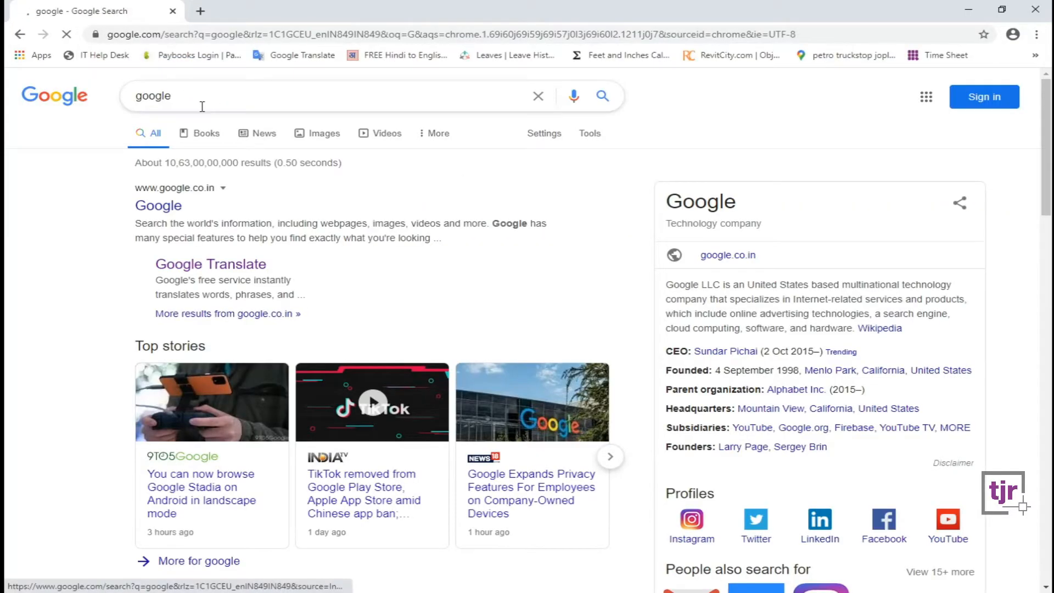
Replace the search text with BIMOBJECT and search Google for bimobject.
double_click(135, 99)
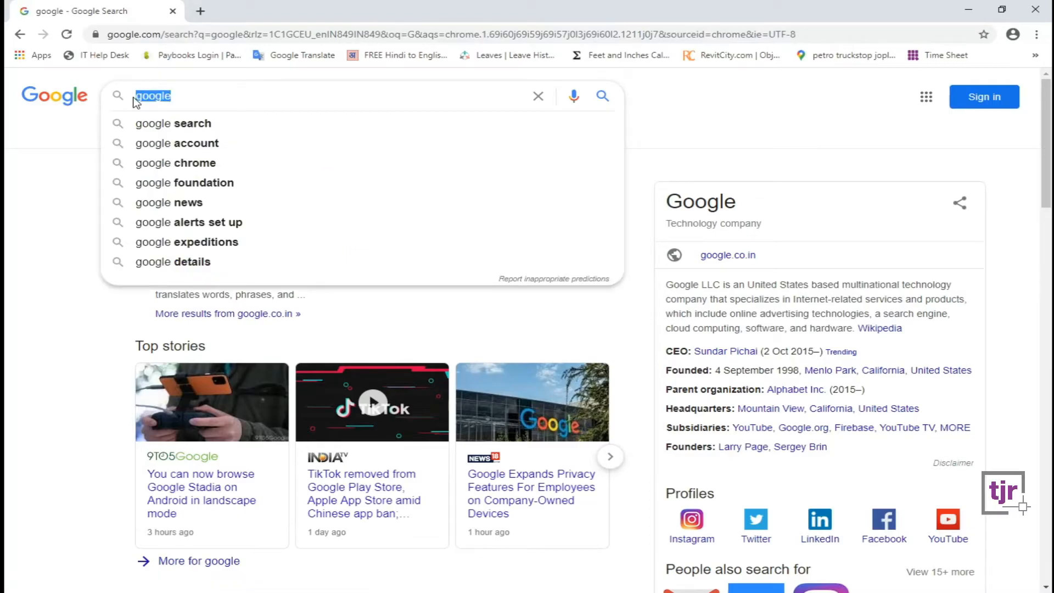
text(BIM)
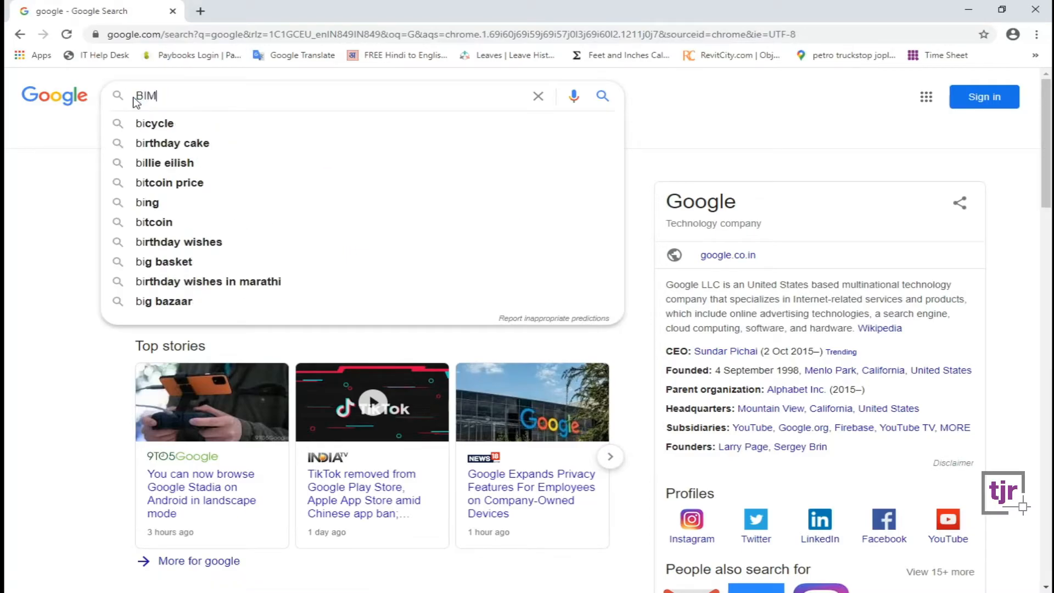
text(OBJECT)
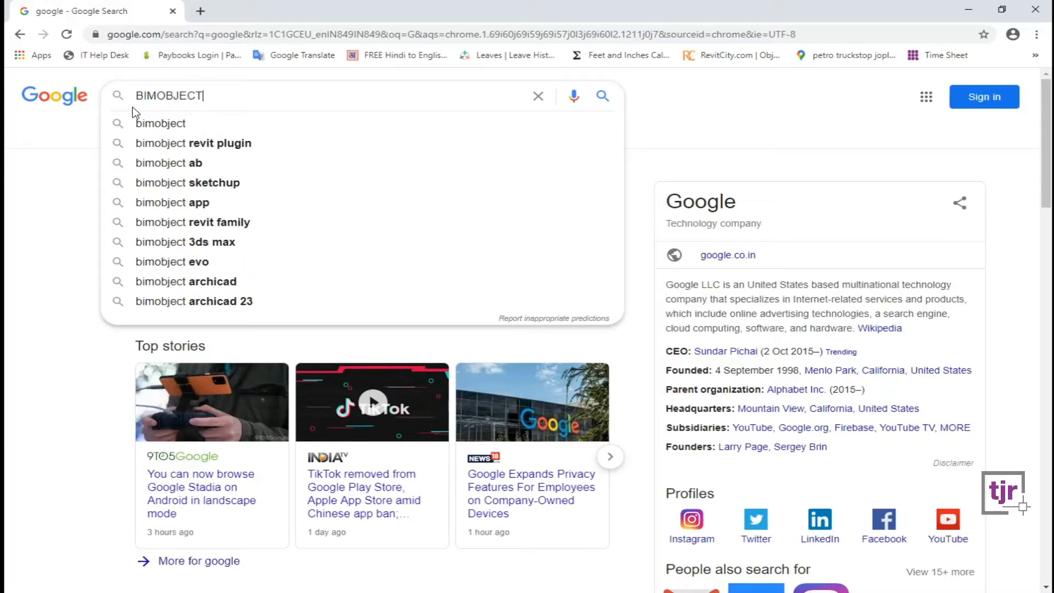
click(160, 125)
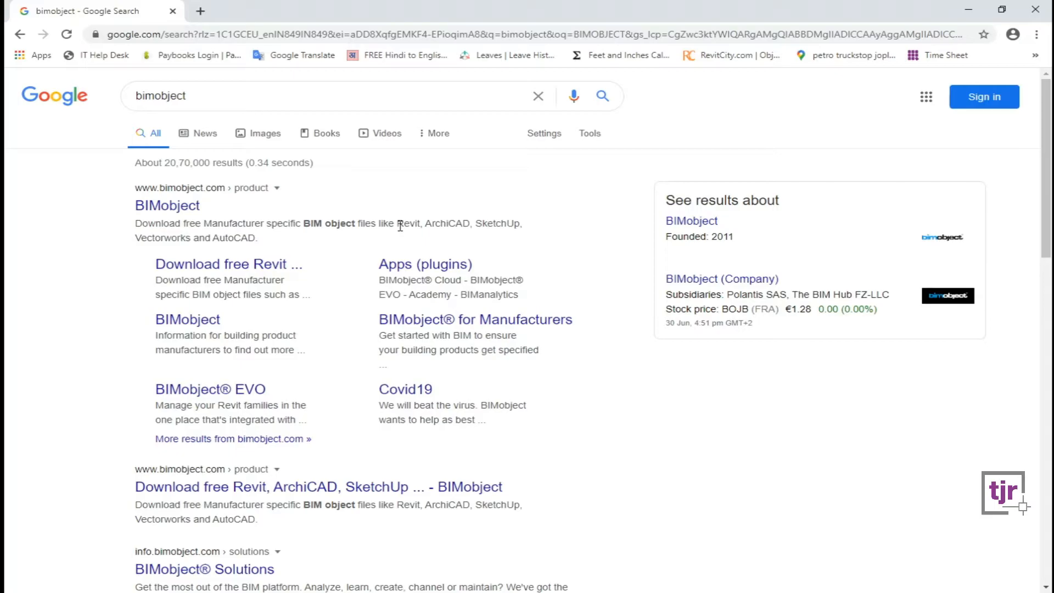
click(217, 95)
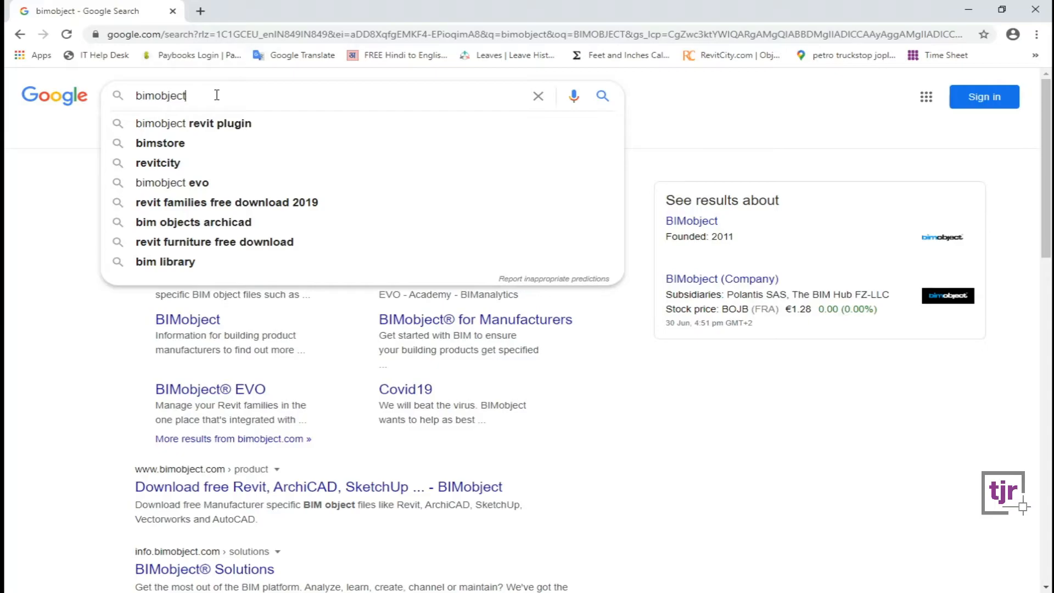
click(88, 147)
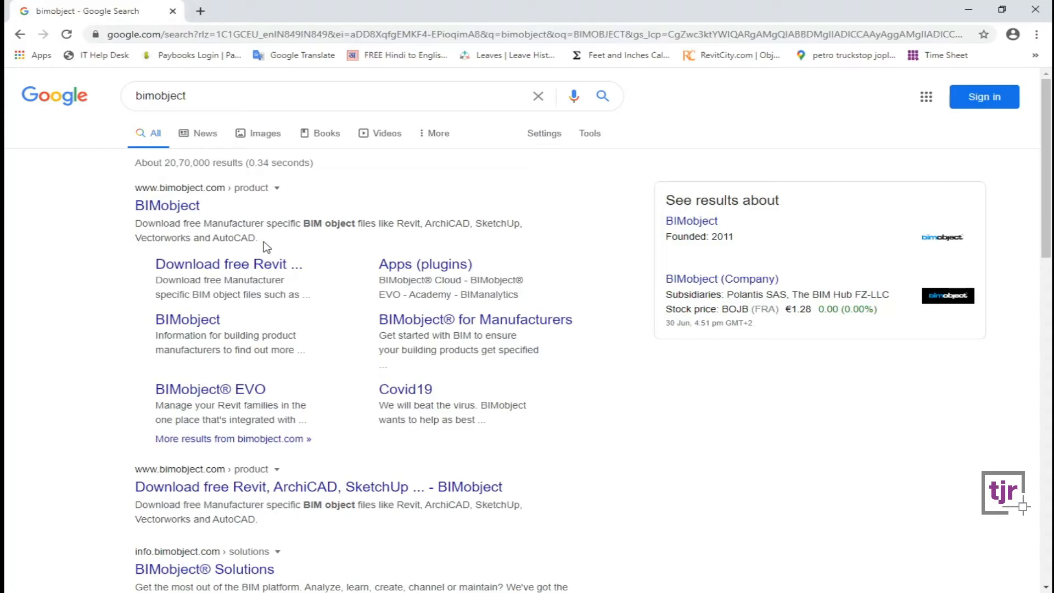
Go from the bimobject Google results to the BIMobject product catalogue site.
click(214, 98)
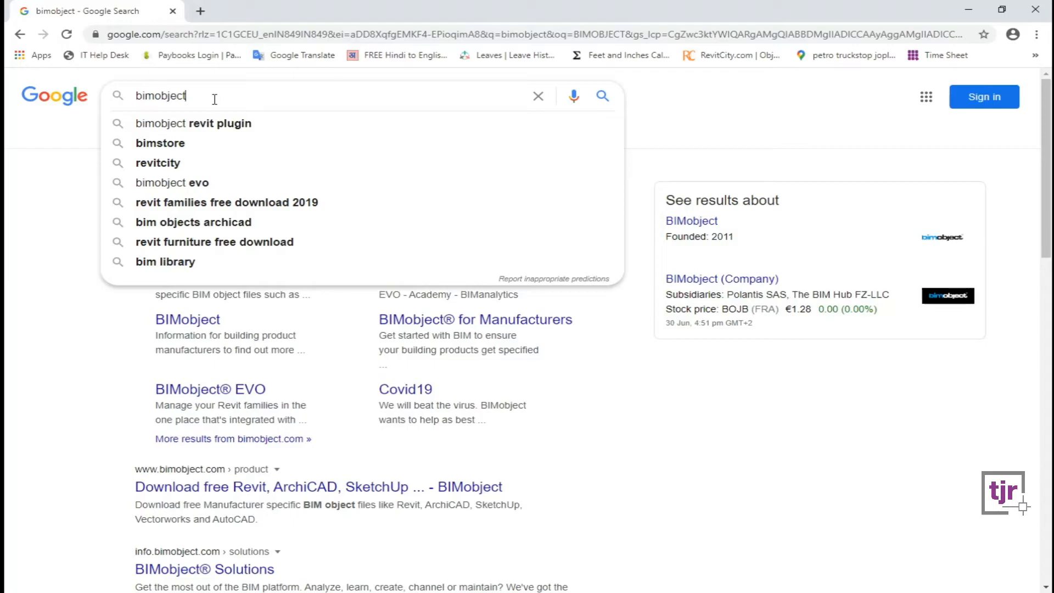
click(81, 134)
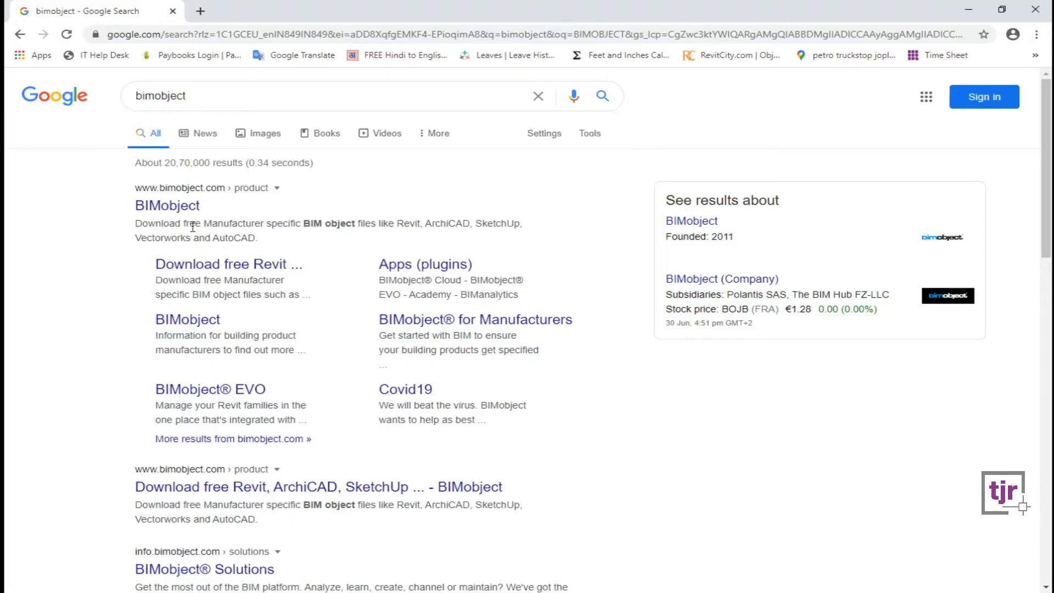
click(159, 209)
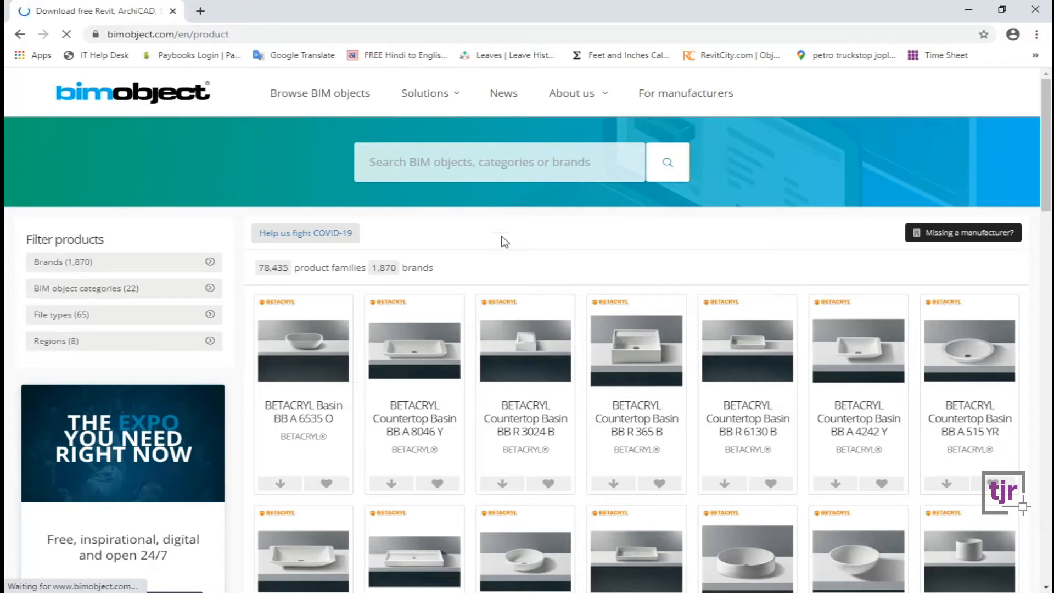
Search 'arm', filter to Furniture: Armchairs, and browse the 189 armchair results.
click(501, 158)
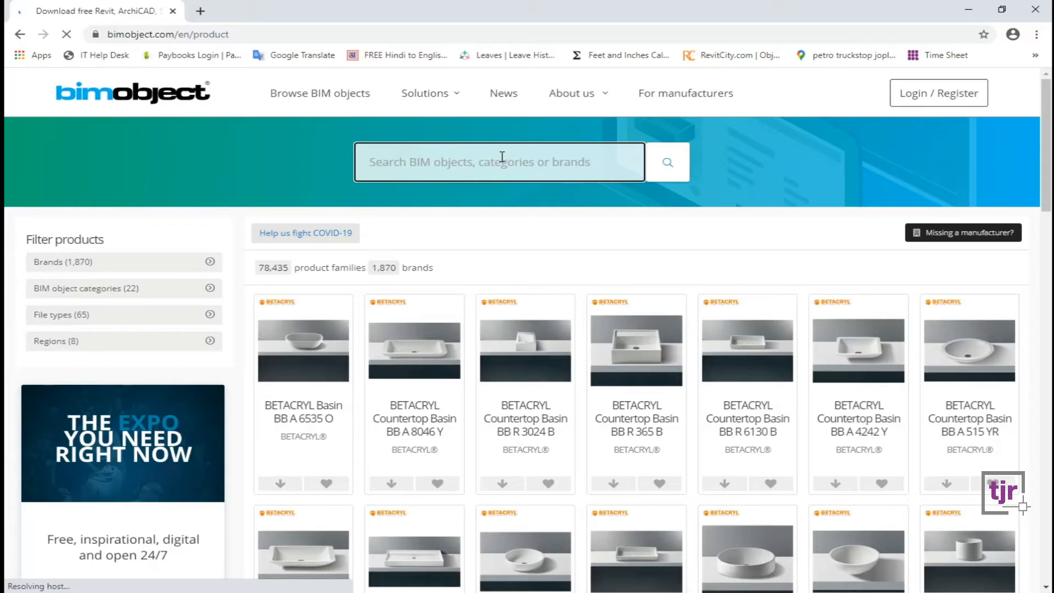
text(arm)
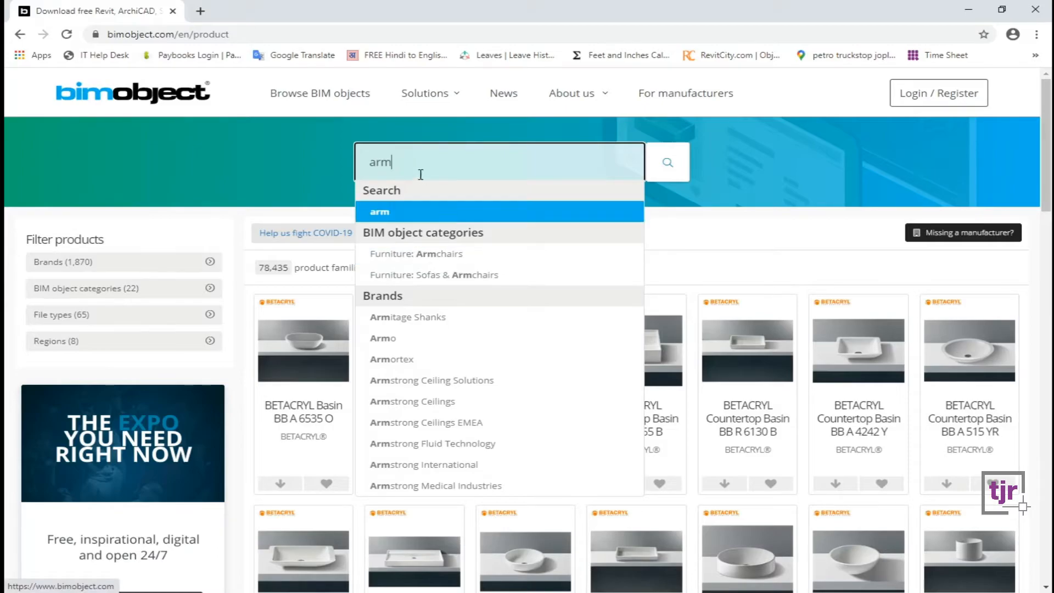
click(443, 254)
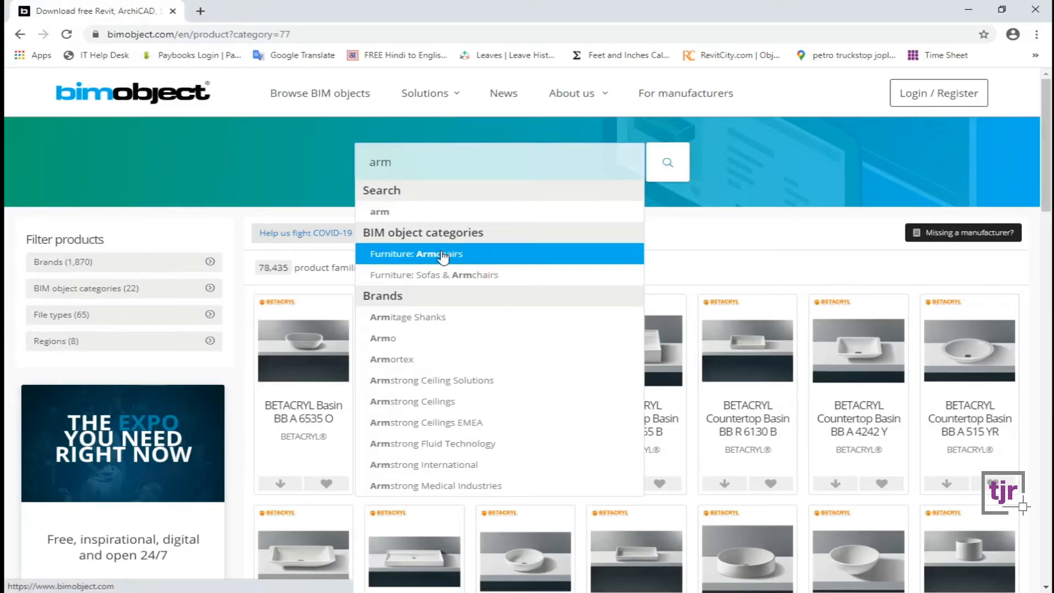
scroll(521, 362, down, 5)
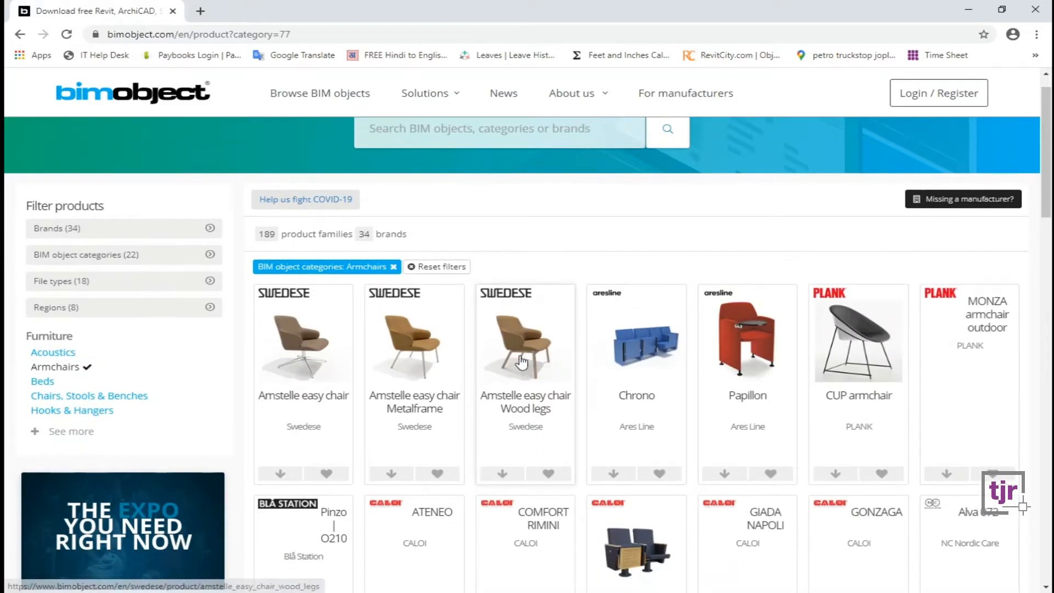
scroll(513, 406, down, 4)
scroll(517, 426, up, 2)
scroll(553, 468, up, 5)
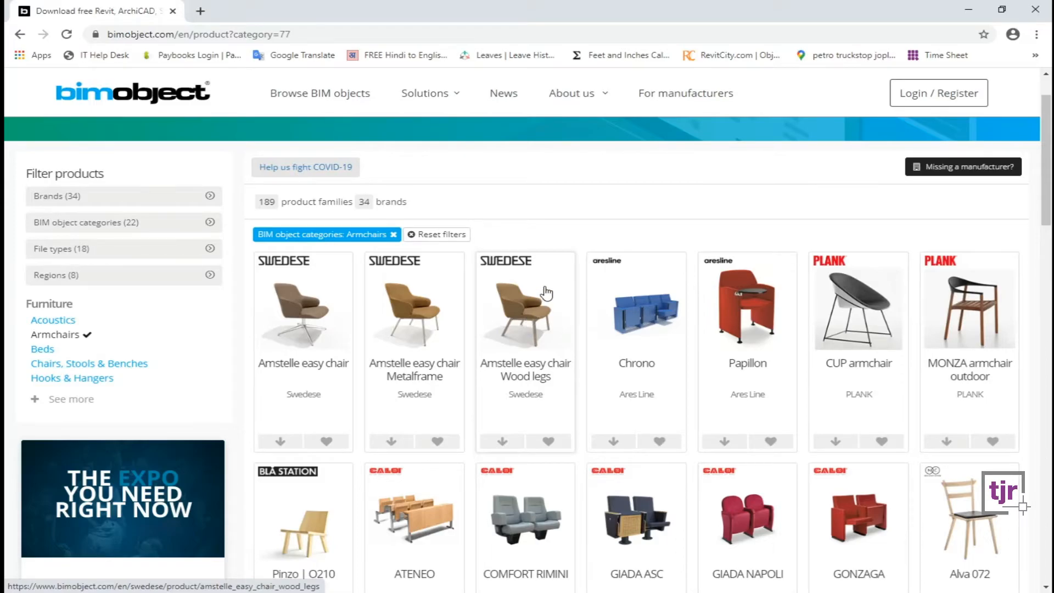
scroll(528, 325, up, 1)
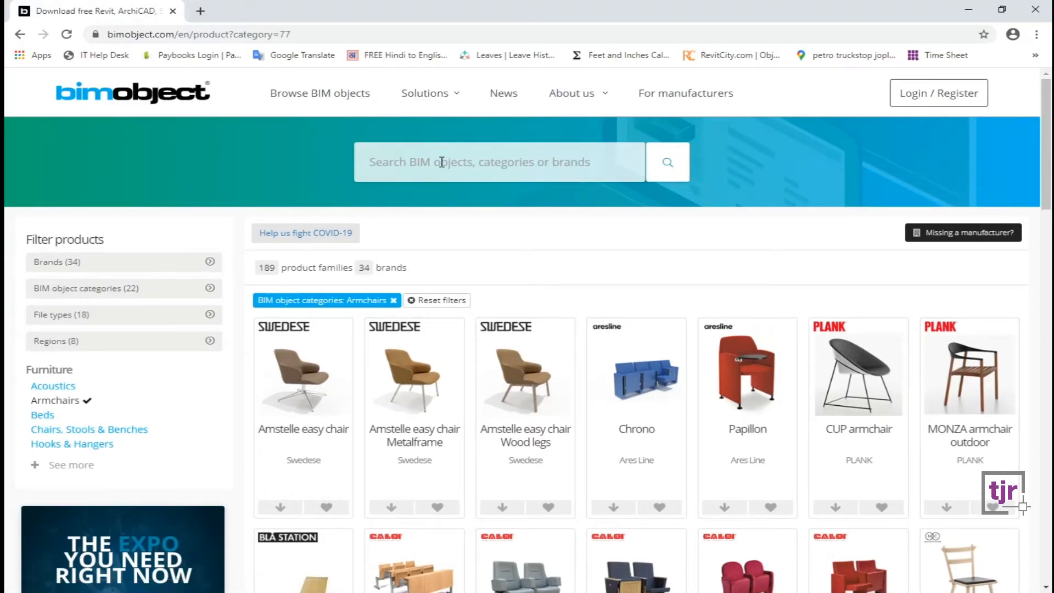
scroll(388, 258, down, 4)
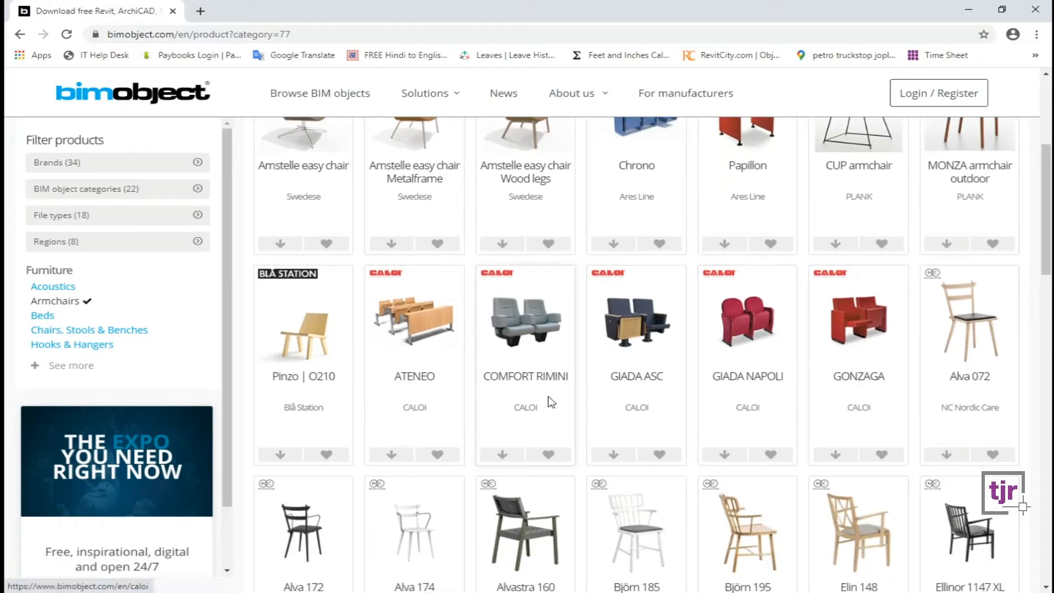
scroll(488, 431, down, 4)
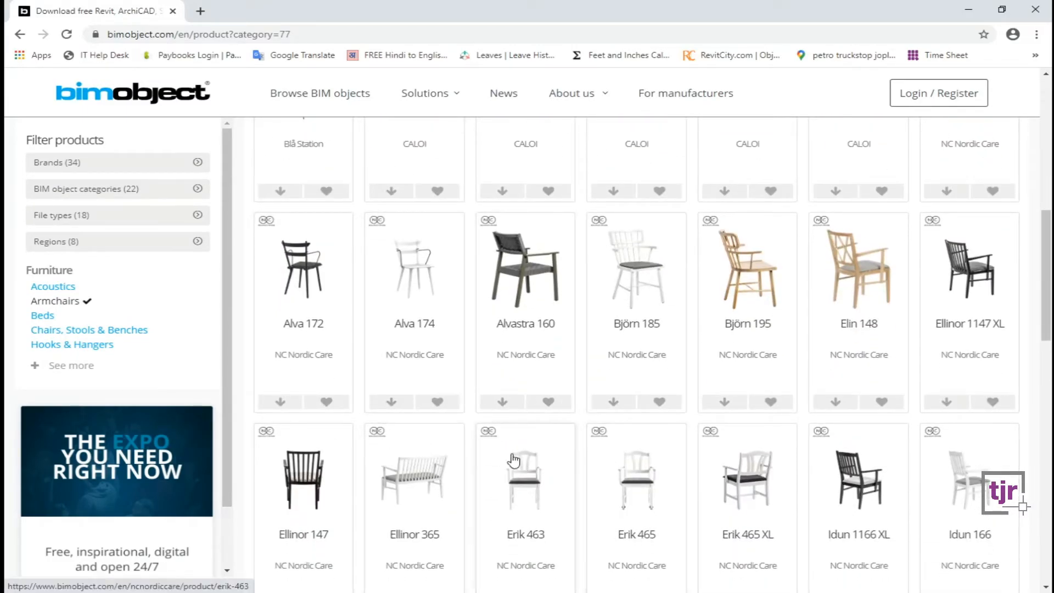
scroll(510, 404, down, 3)
scroll(576, 380, up, 11)
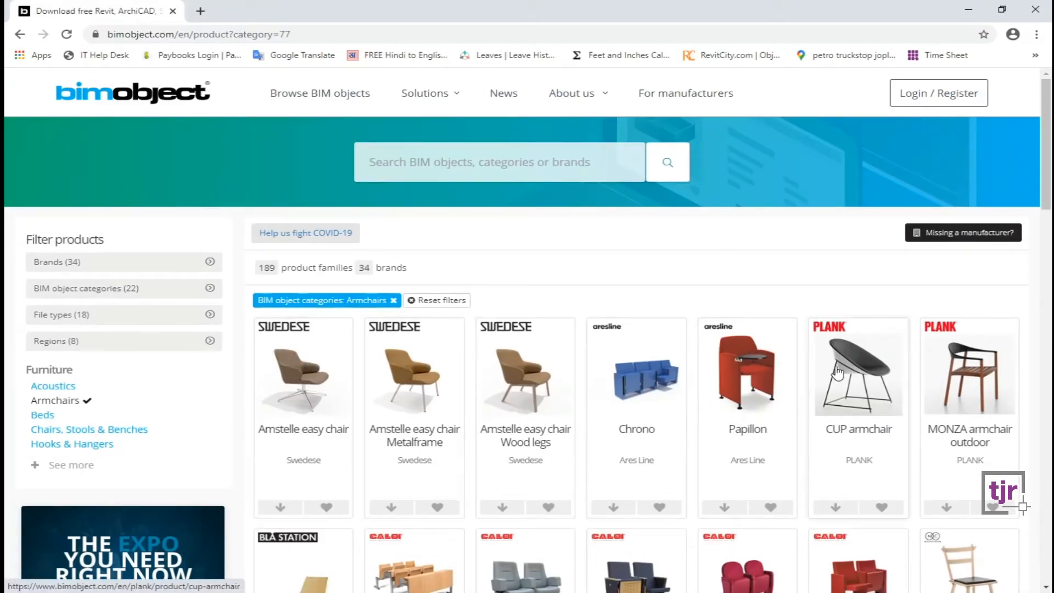
scroll(466, 343, down, 1)
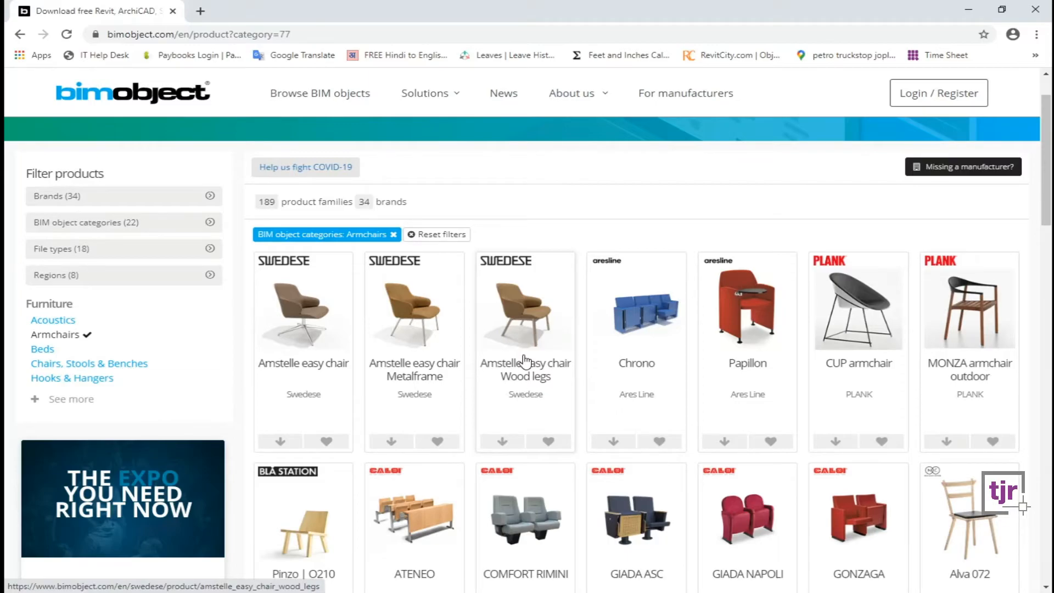
scroll(527, 362, down, 5)
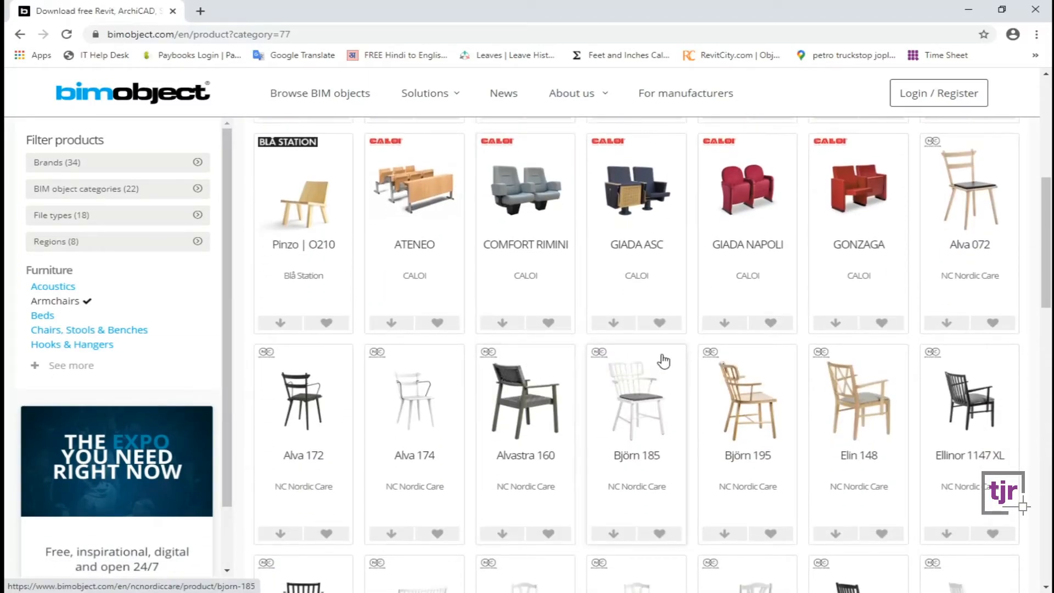
scroll(663, 361, down, 12)
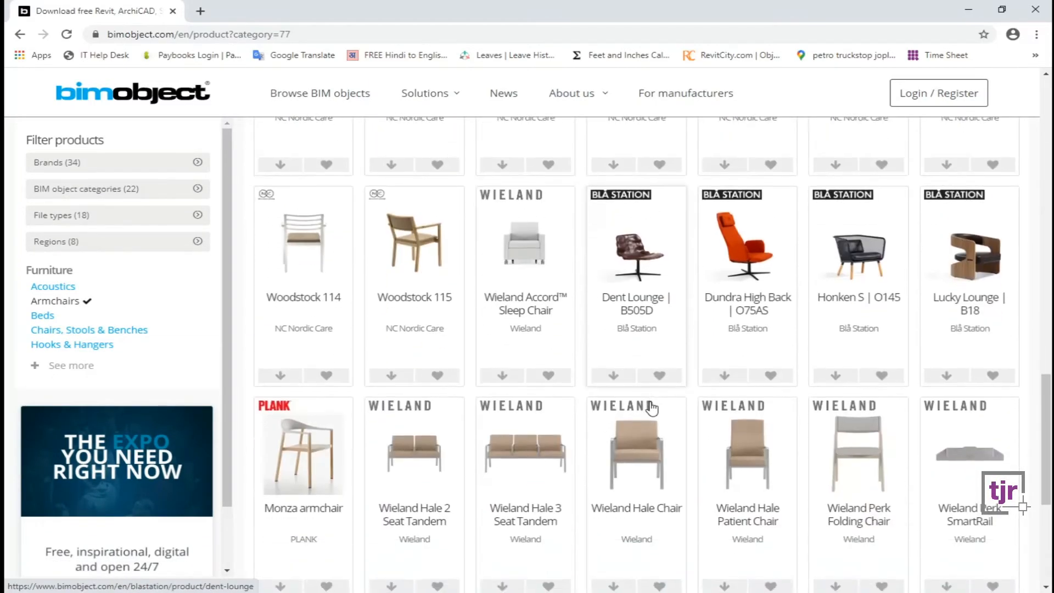
scroll(524, 431, up, 1)
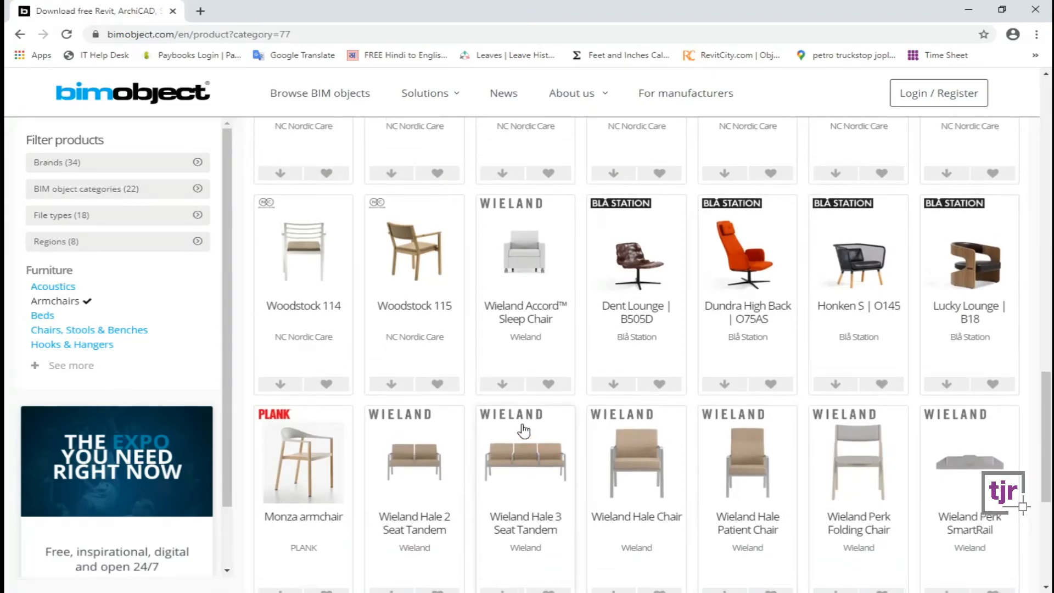
scroll(523, 431, up, 13)
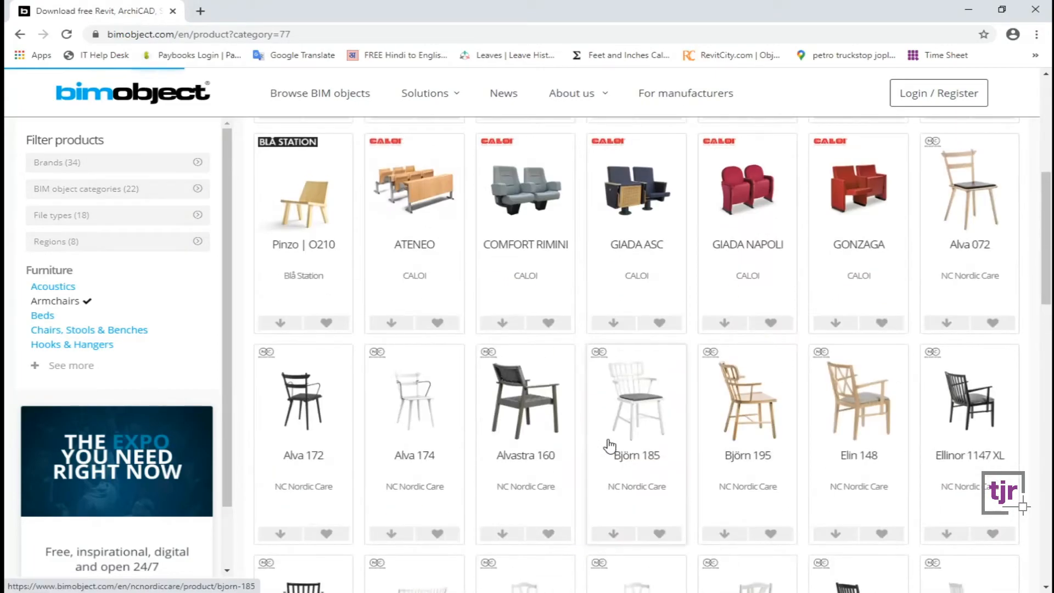
scroll(609, 445, up, 1)
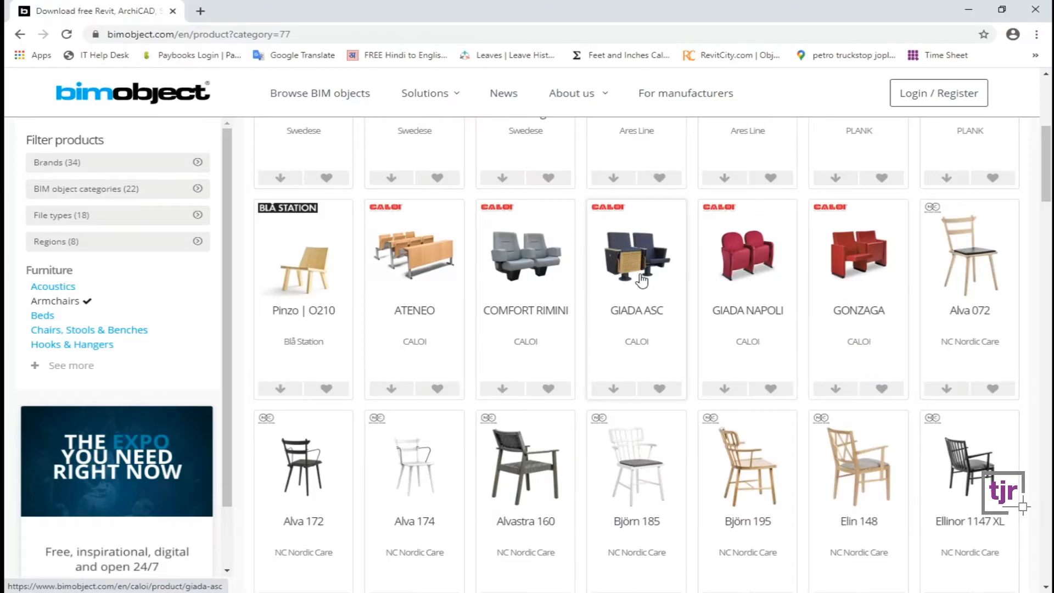
scroll(641, 280, up, 5)
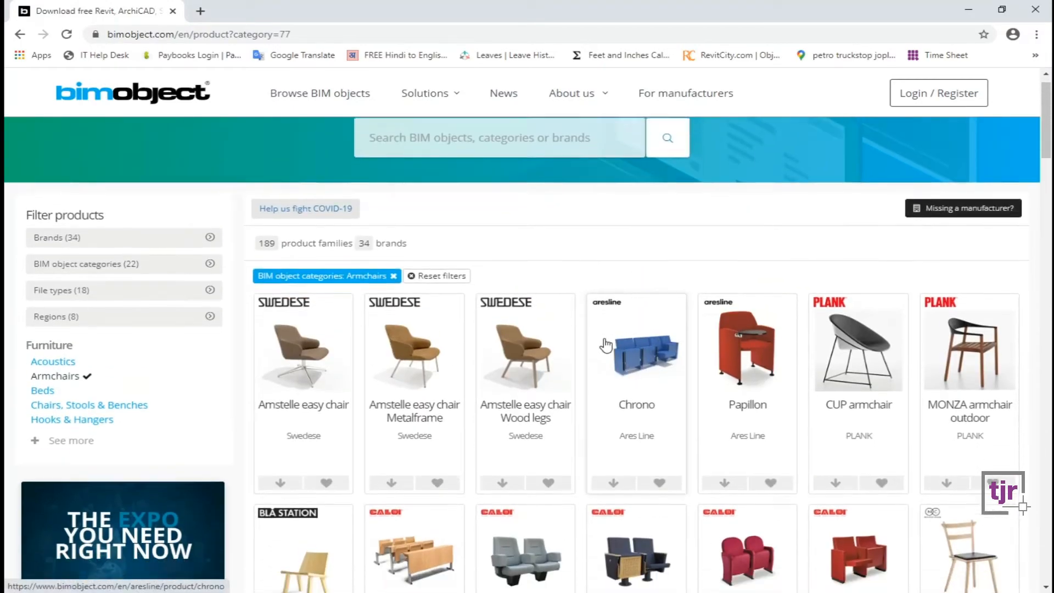
scroll(606, 345, down, 2)
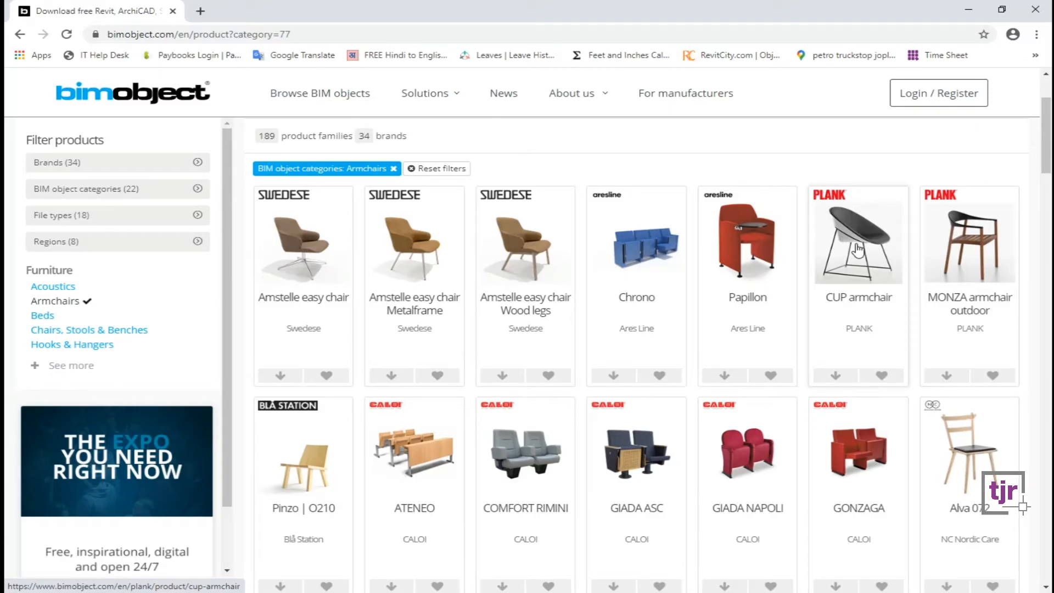
Open the PLANK CUP armchair's product page and its 3D configuration preview.
click(858, 249)
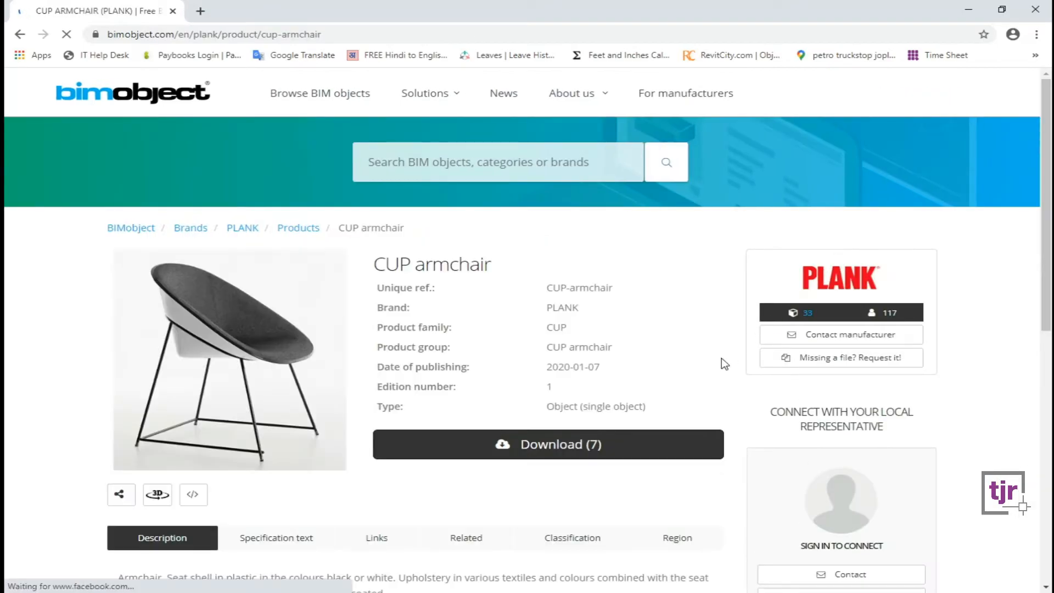
drag(384, 308, 580, 310)
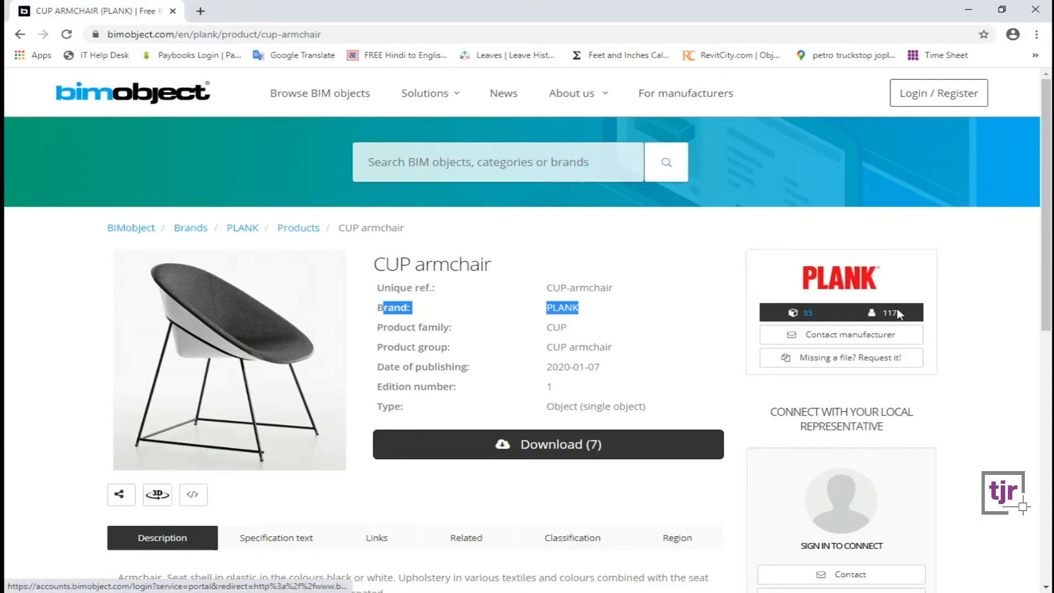
scroll(653, 384, down, 3)
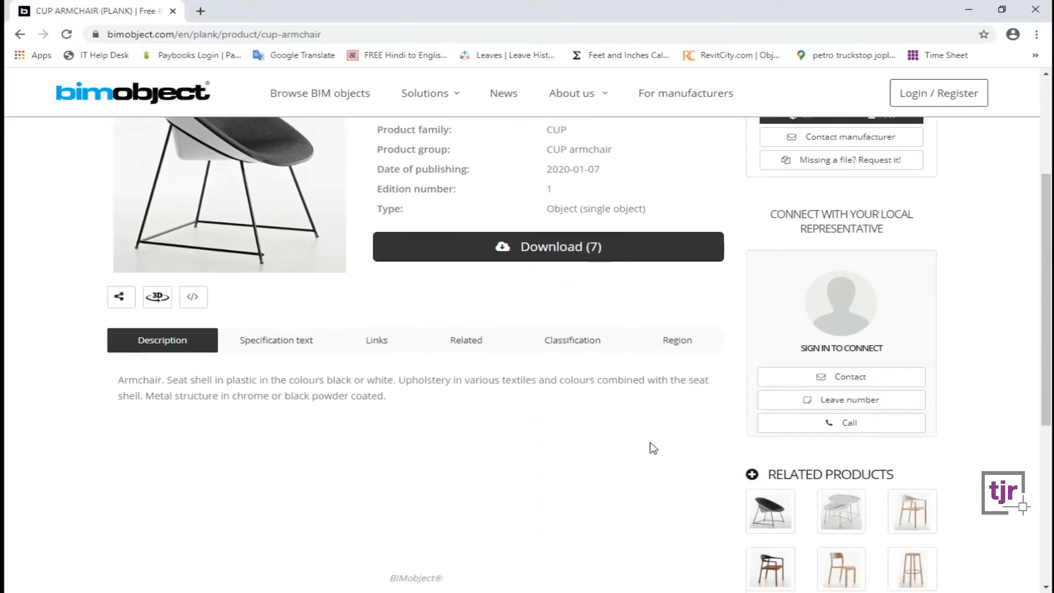
scroll(210, 356, up, 2)
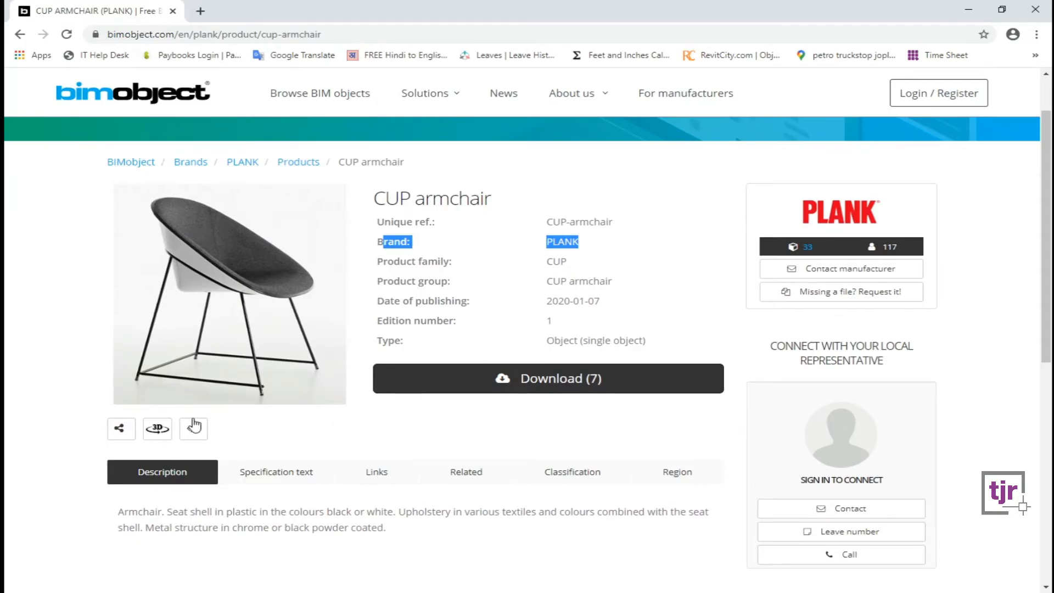
click(159, 428)
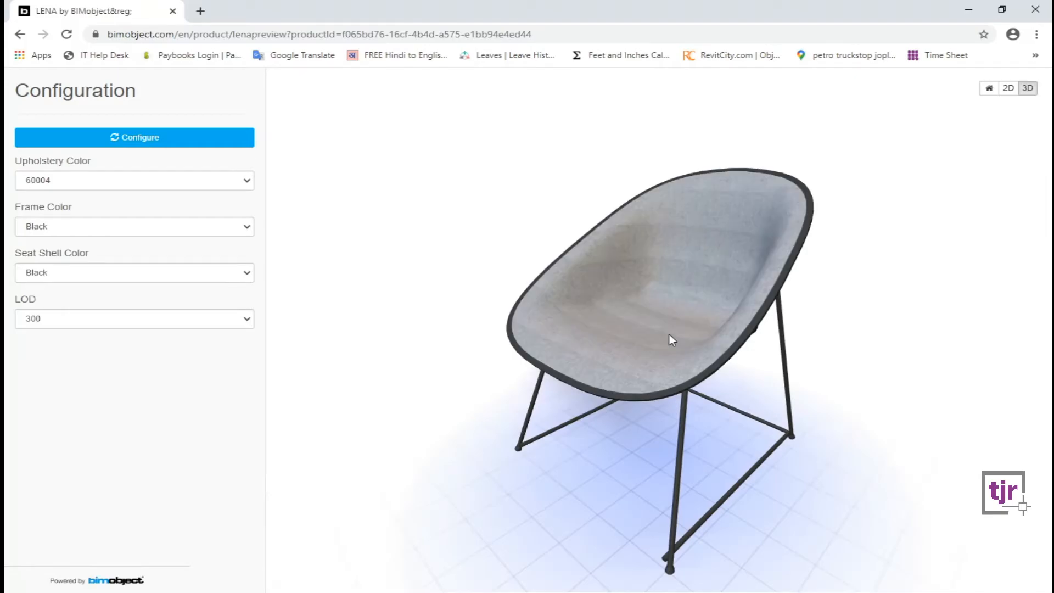
Review Frame, Upholstery and Seat Shell options, keeping Black, 60004 and Black.
drag(671, 337, 767, 397)
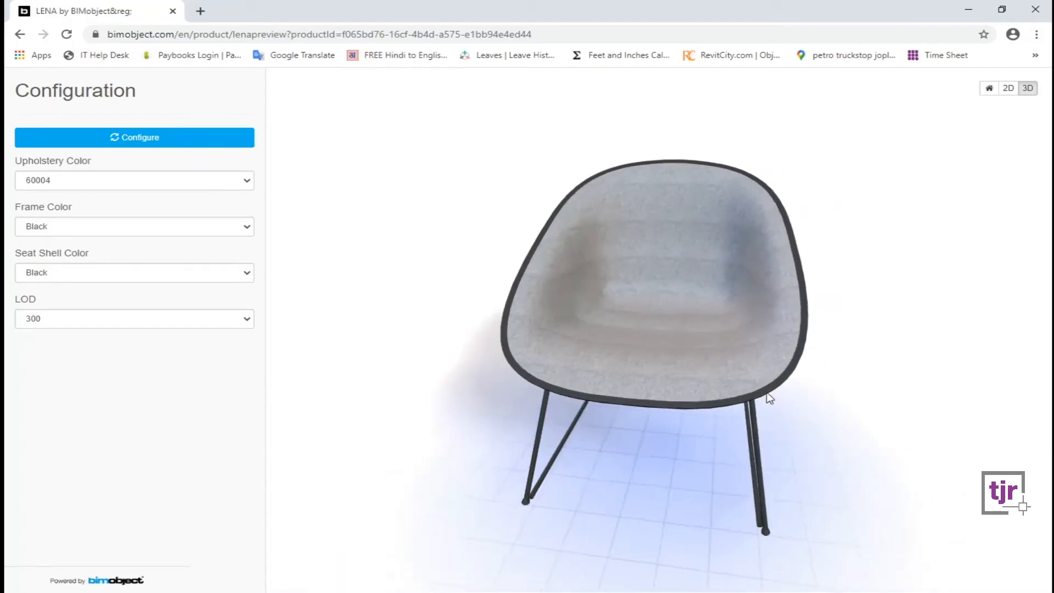
click(88, 228)
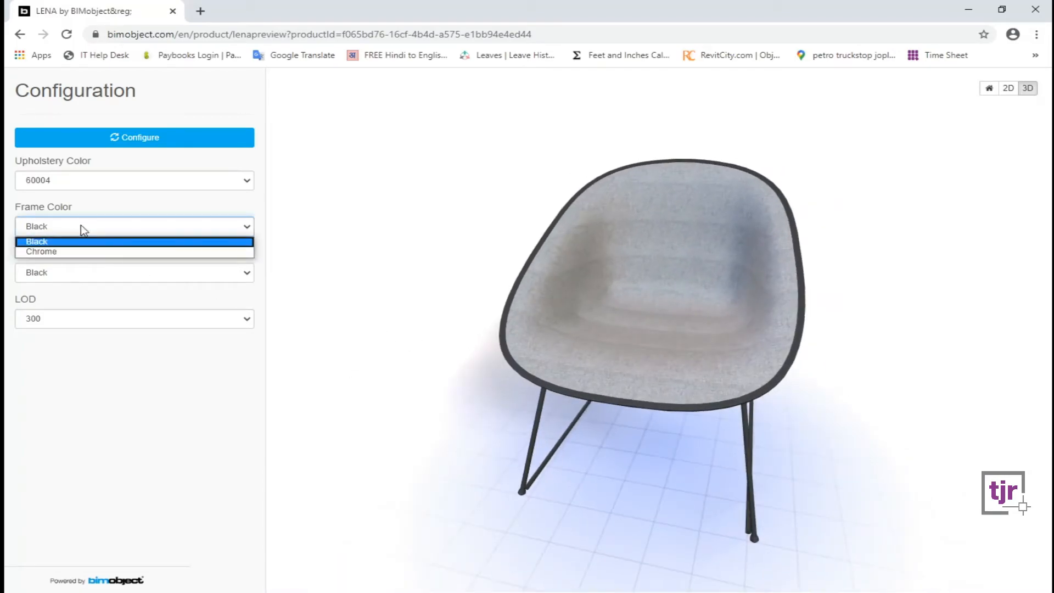
click(153, 223)
click(127, 180)
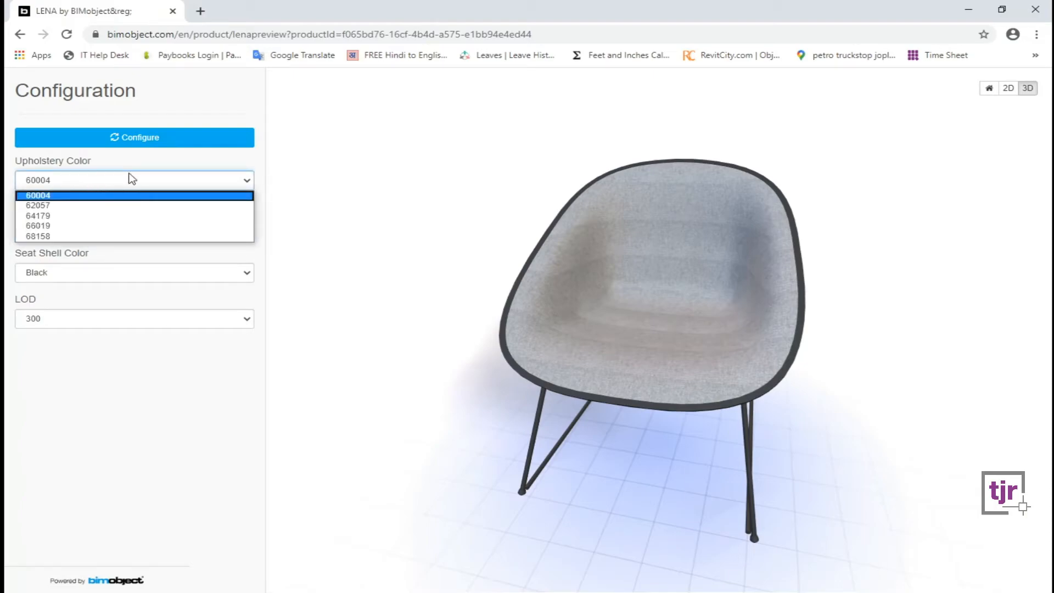
click(132, 179)
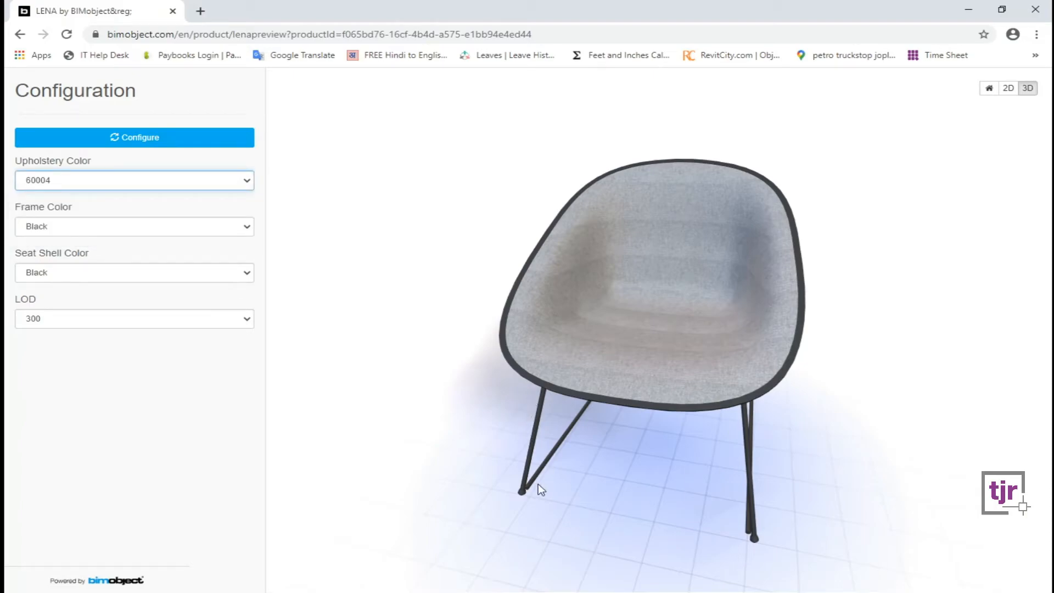
click(112, 273)
click(104, 272)
Keep LOD 300, rotate the chair model, and return to the CUP armchair page.
click(95, 322)
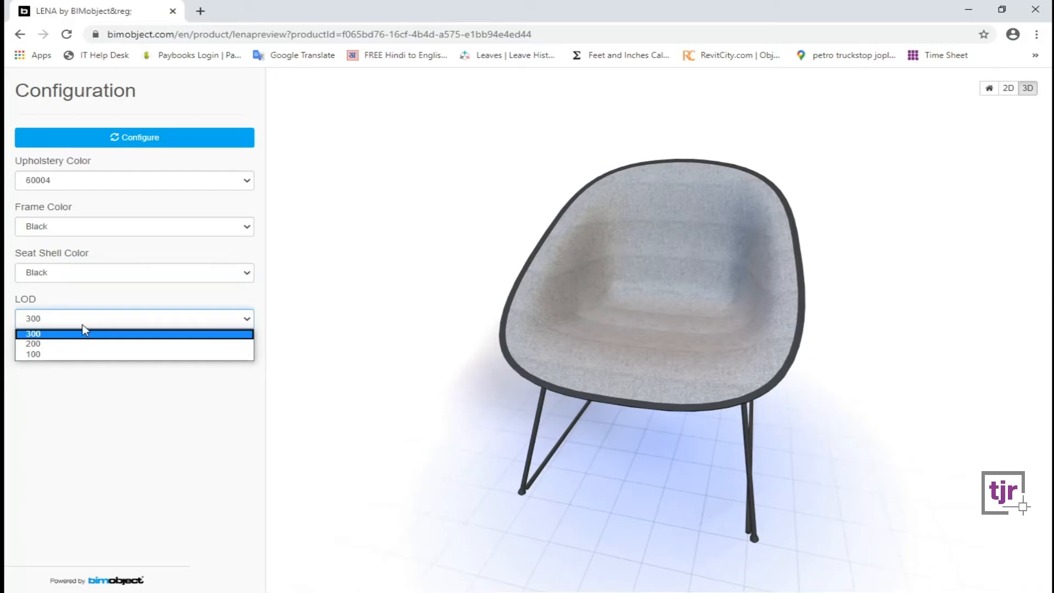
click(82, 331)
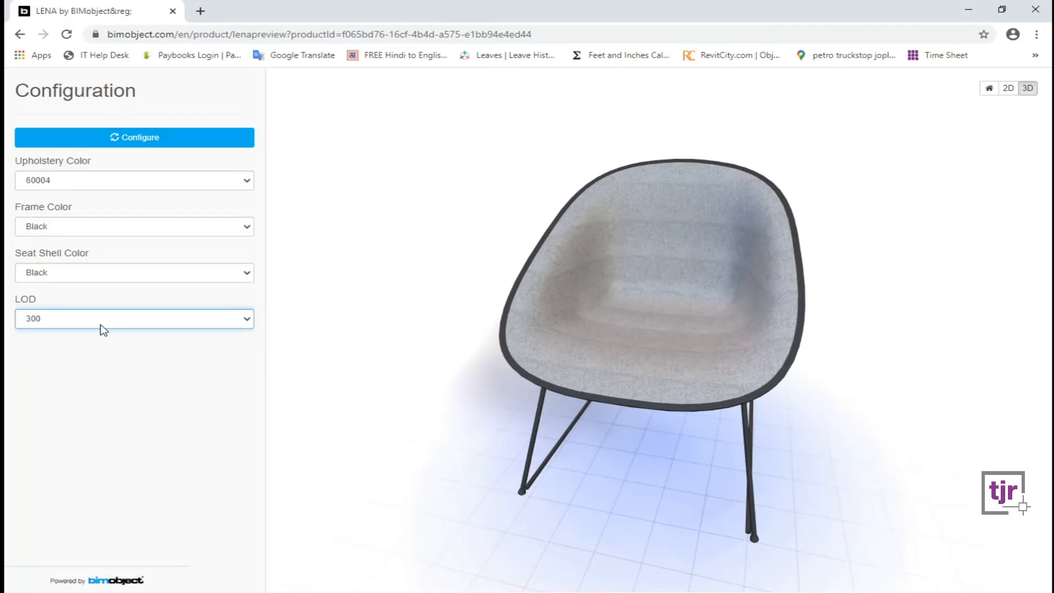
click(100, 326)
click(100, 327)
drag(703, 328, 645, 334)
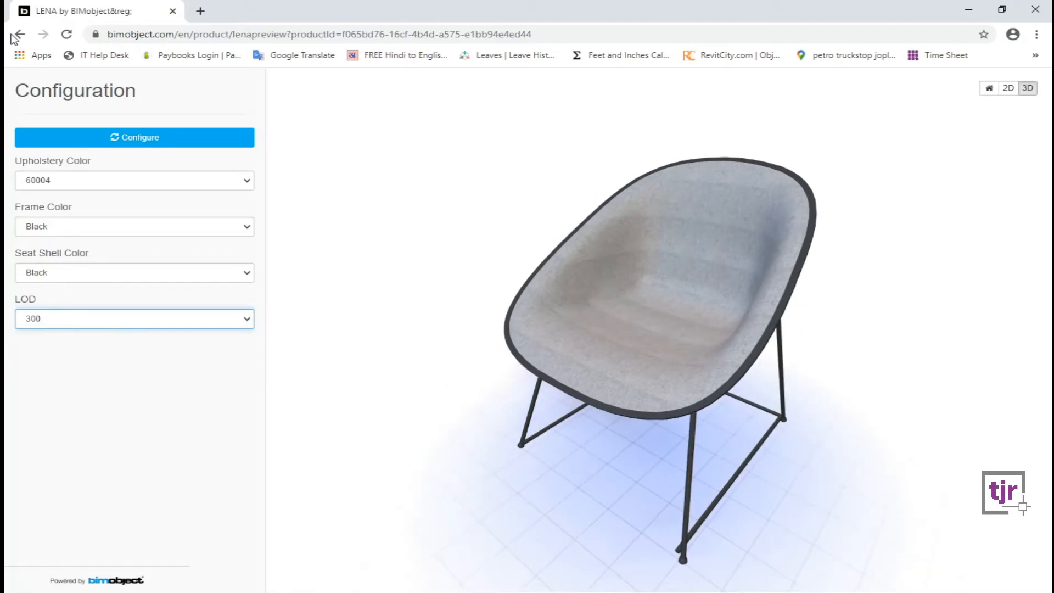
click(26, 34)
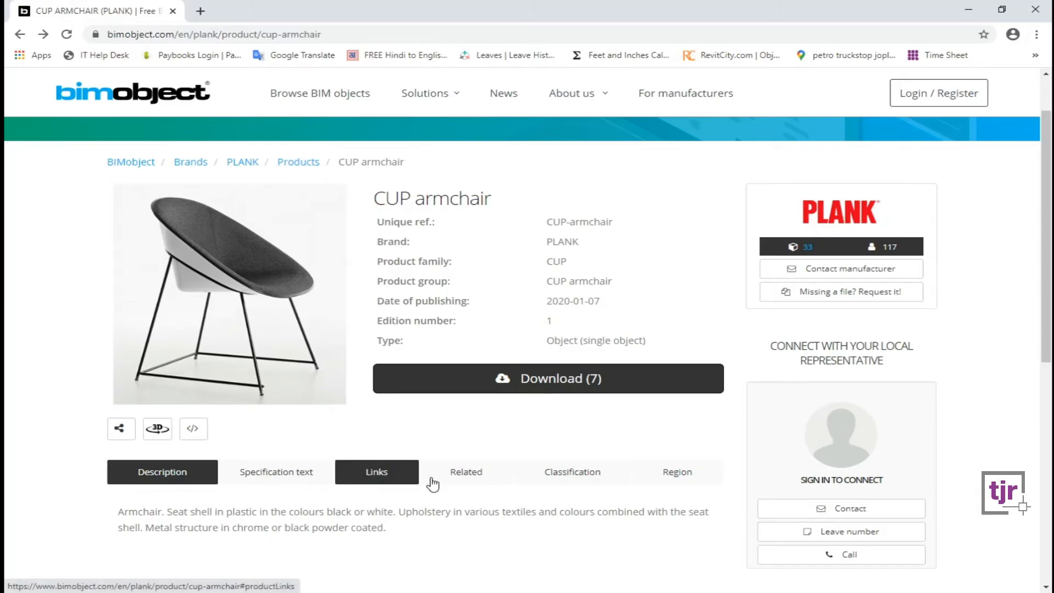
Check the CUP armchair's Download (7) file formats, close them, and return to Armchairs.
click(589, 384)
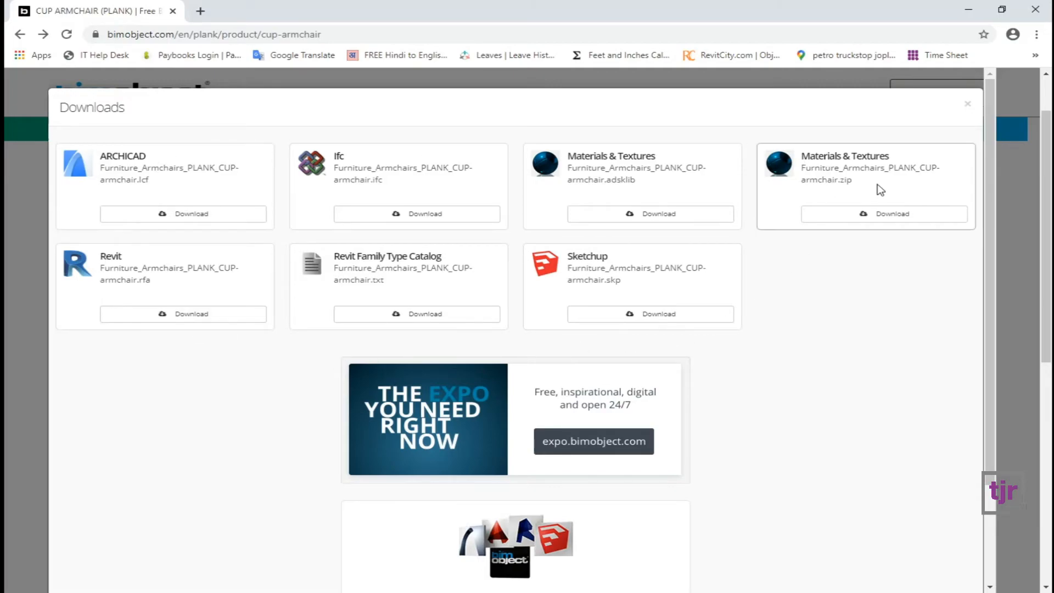
scroll(714, 291, down, 1)
scroll(683, 340, up, 1)
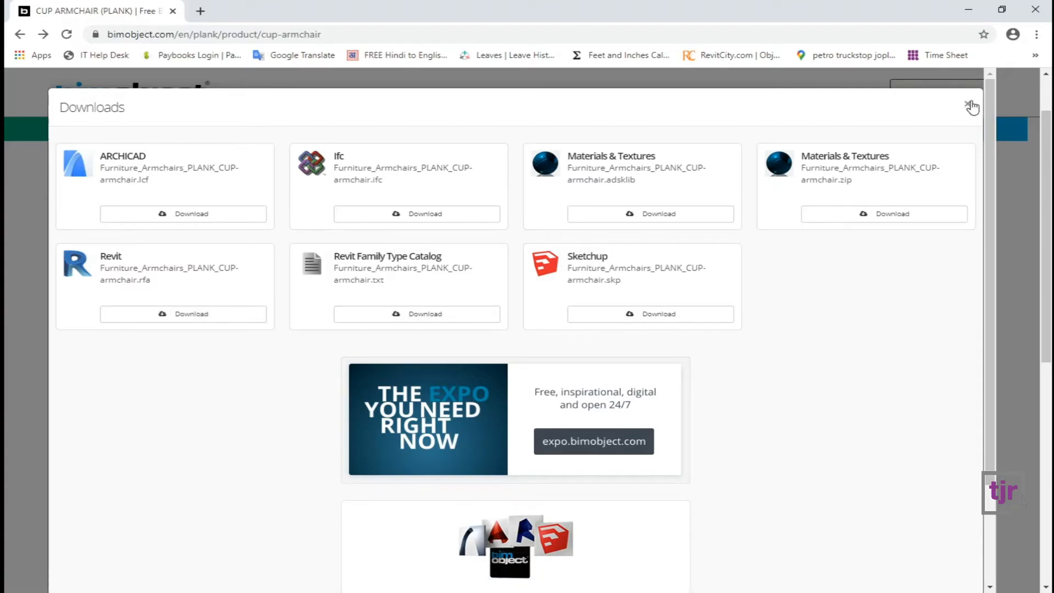
click(970, 106)
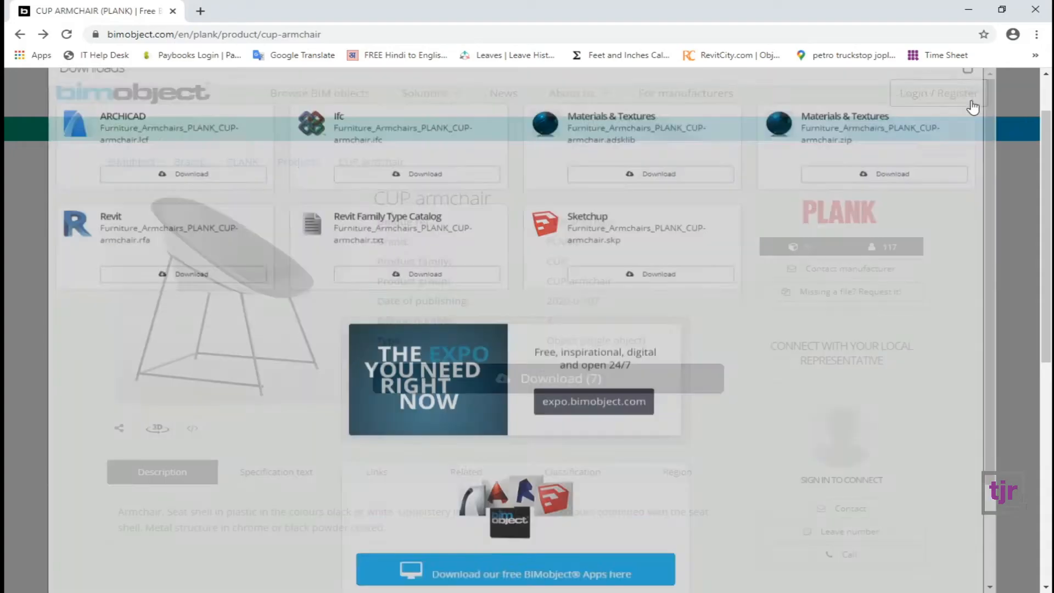
click(20, 35)
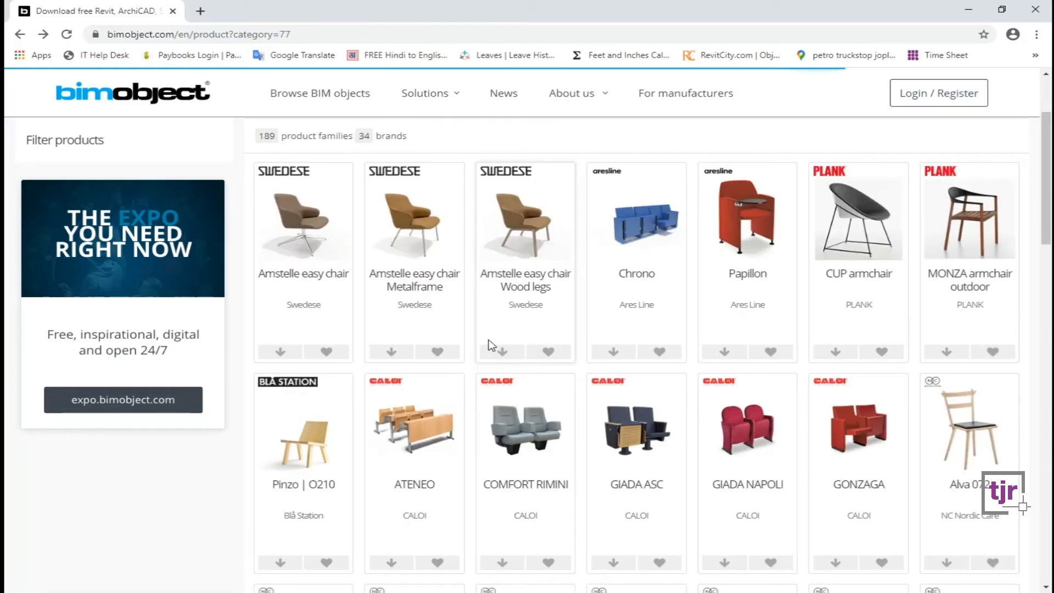
scroll(494, 346, down, 1)
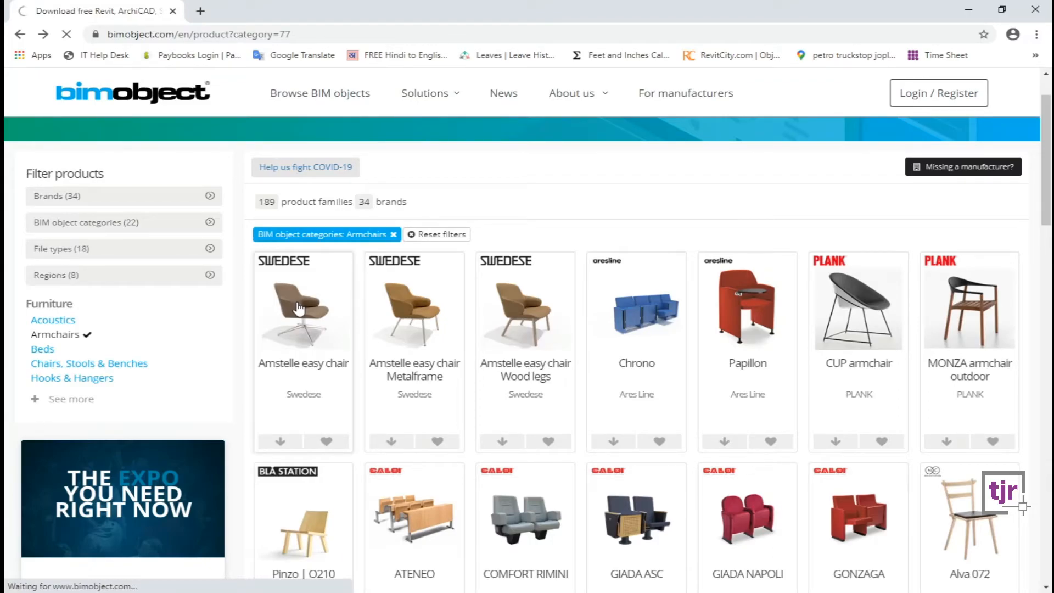
Open the Swedese Amstelle easy chair and request its AutoCAD 2D DWG from Download (10).
click(299, 309)
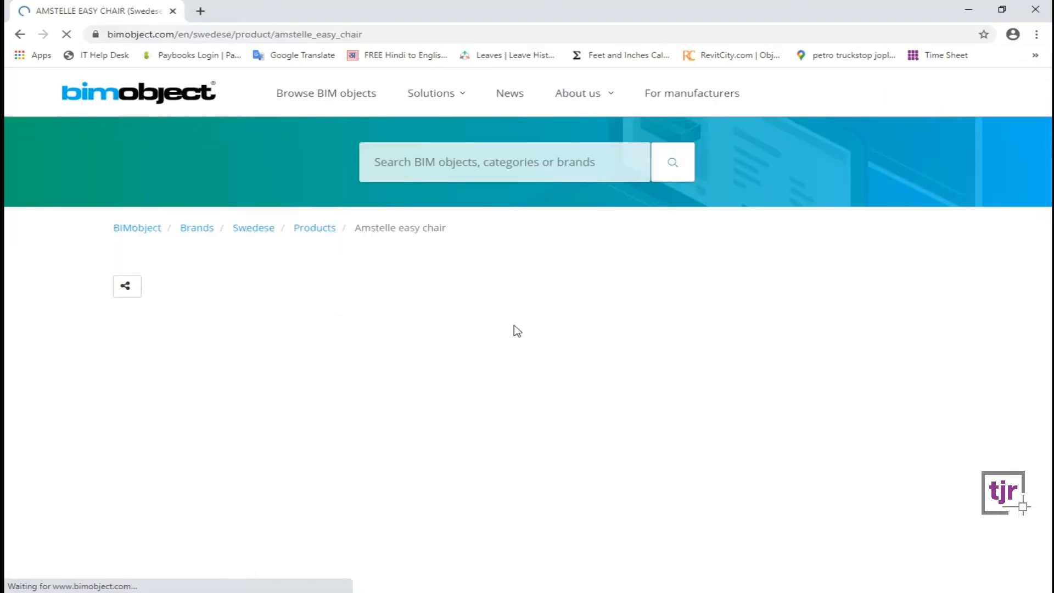
scroll(515, 447, down, 1)
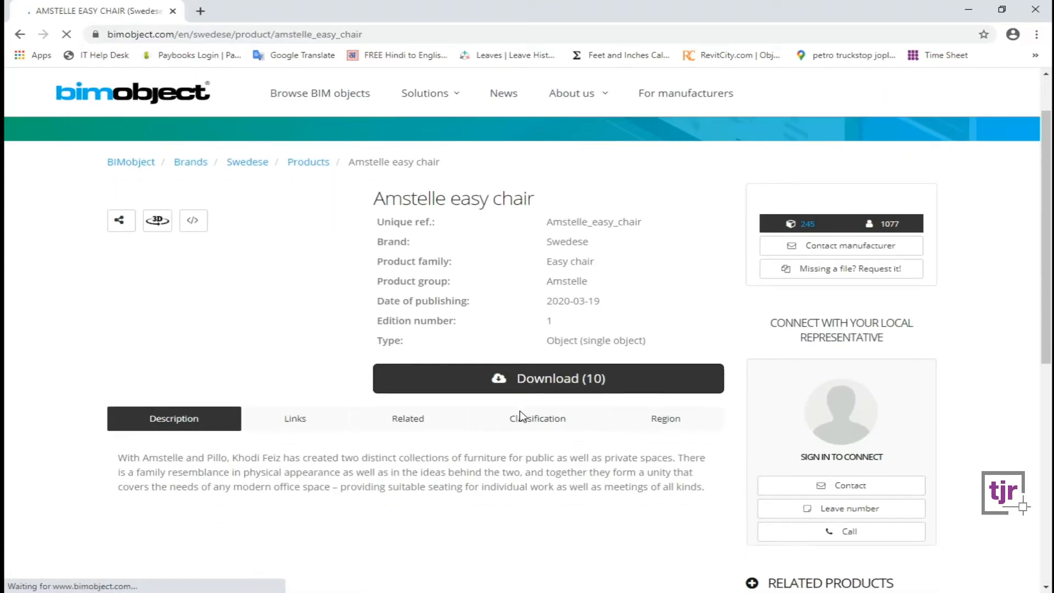
click(511, 380)
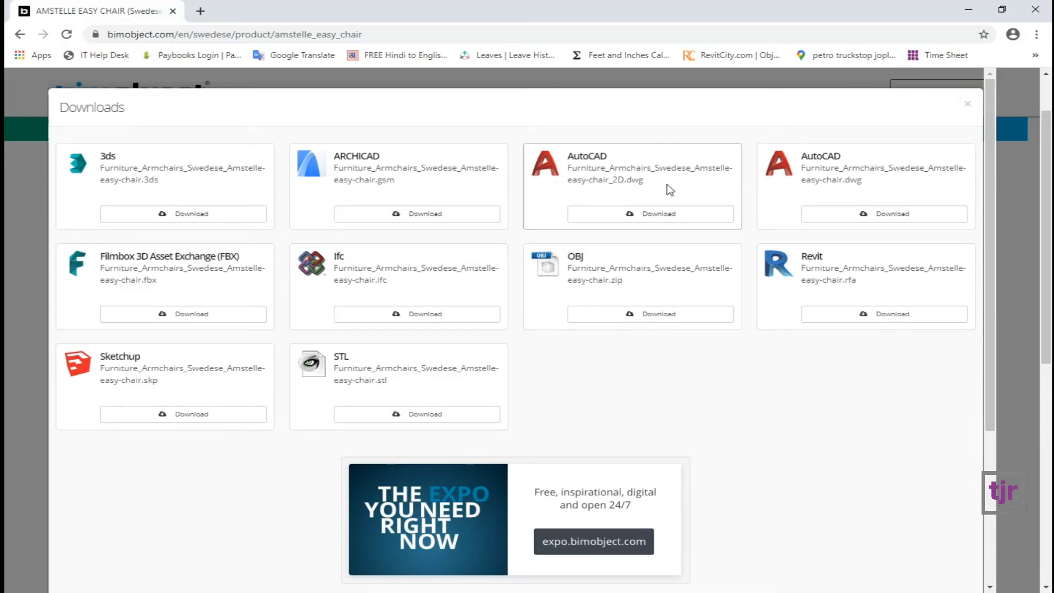
click(631, 214)
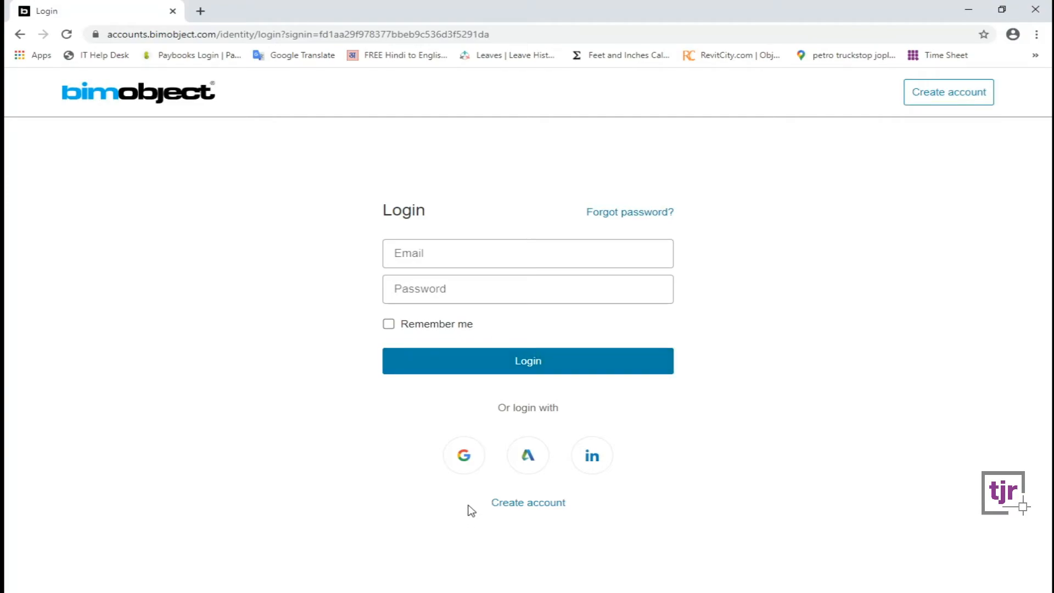
Log in to BIMobject through Google, entering the account e-mail and password.
click(463, 459)
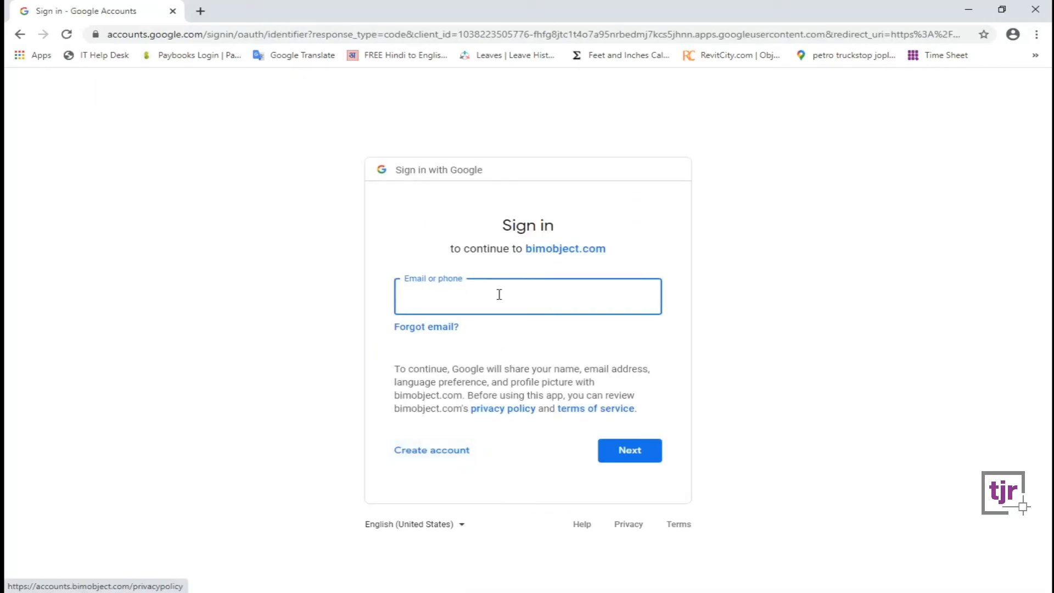
click(500, 293)
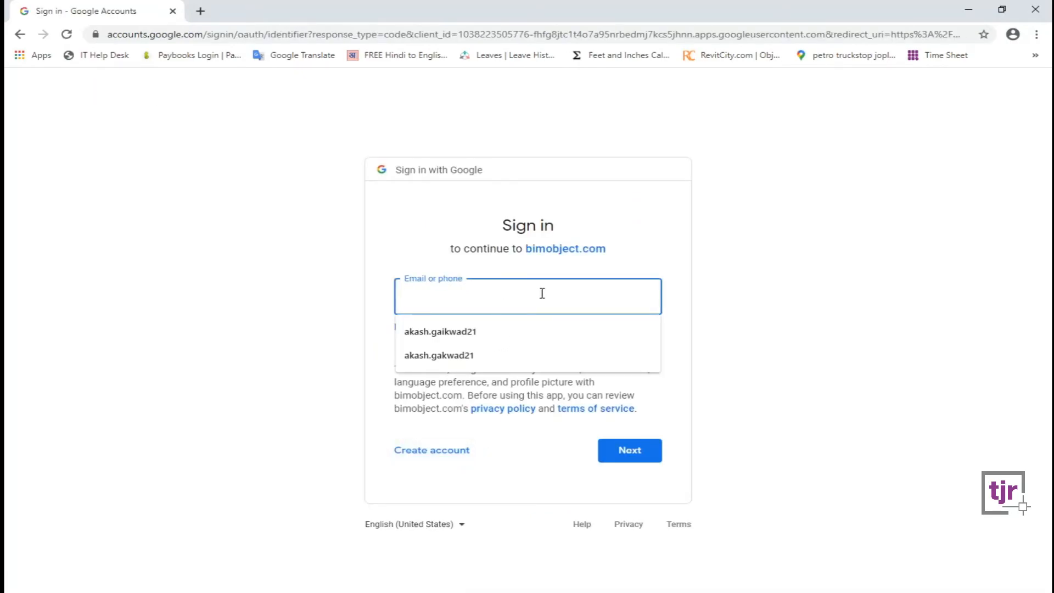
click(681, 305)
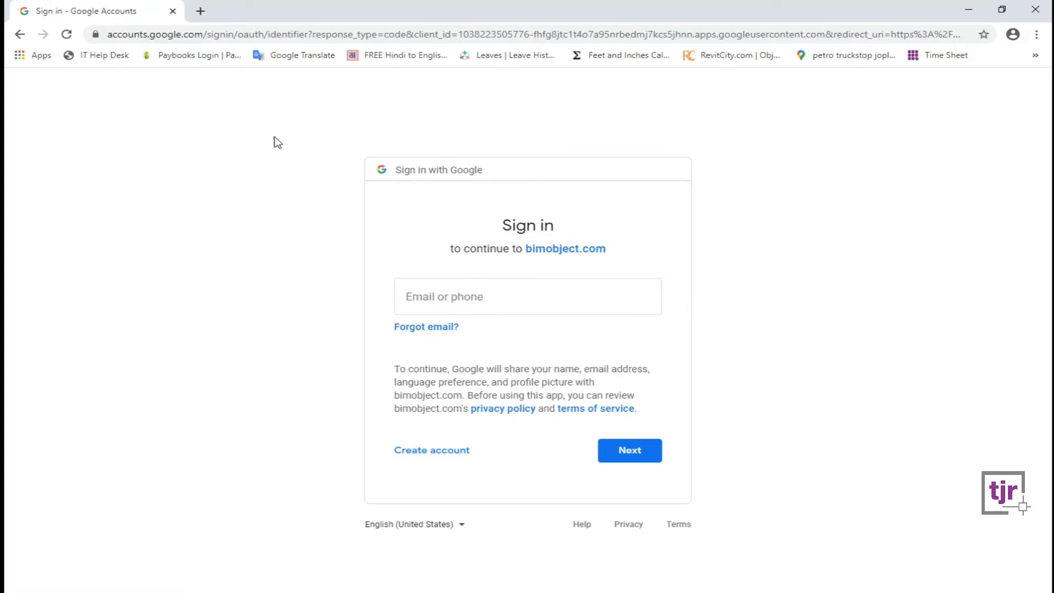
click(532, 299)
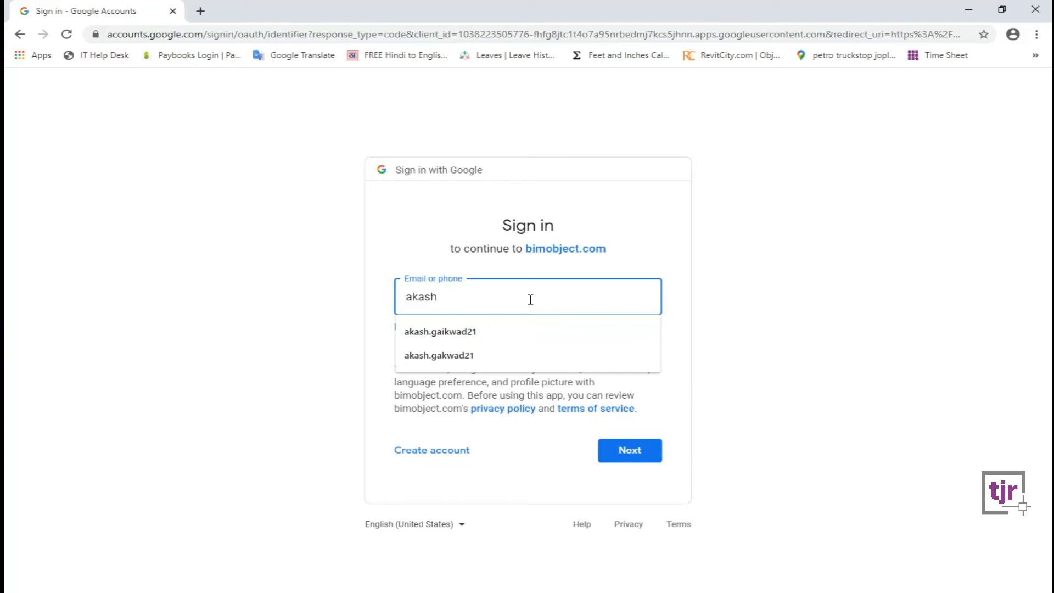
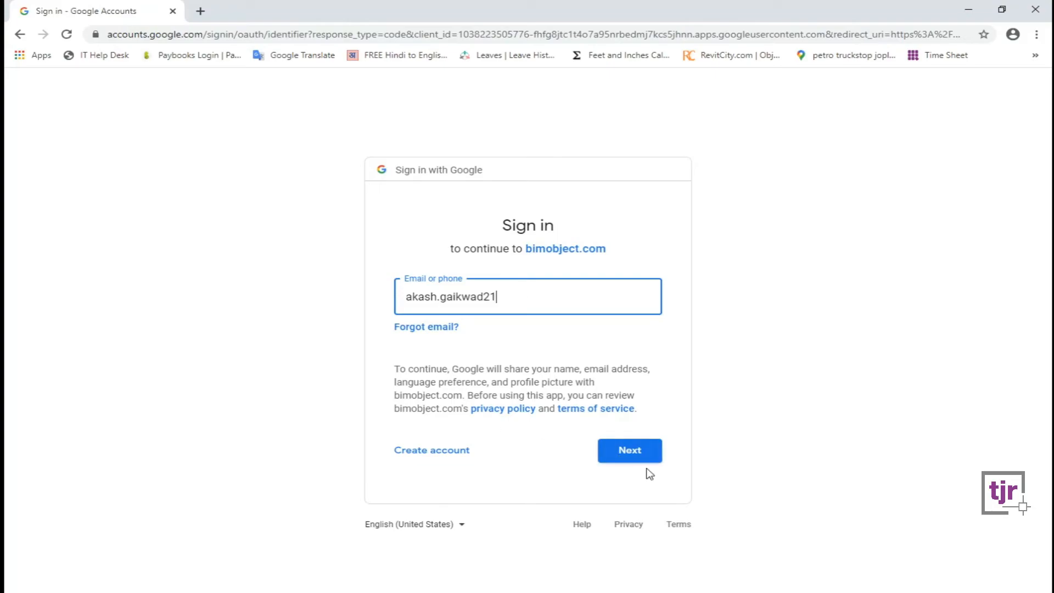
click(641, 450)
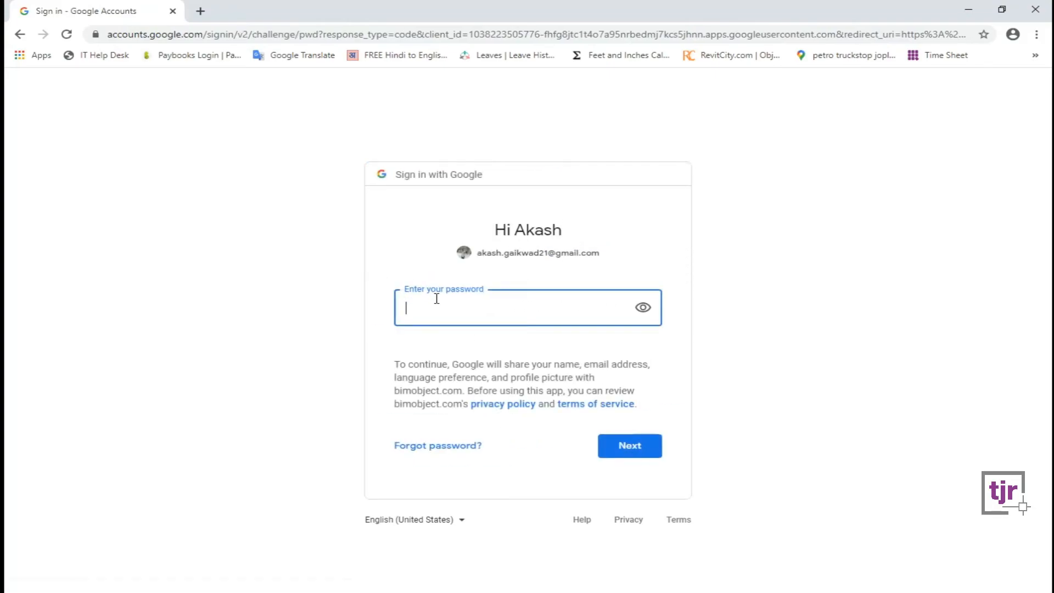
text(•)
click(633, 444)
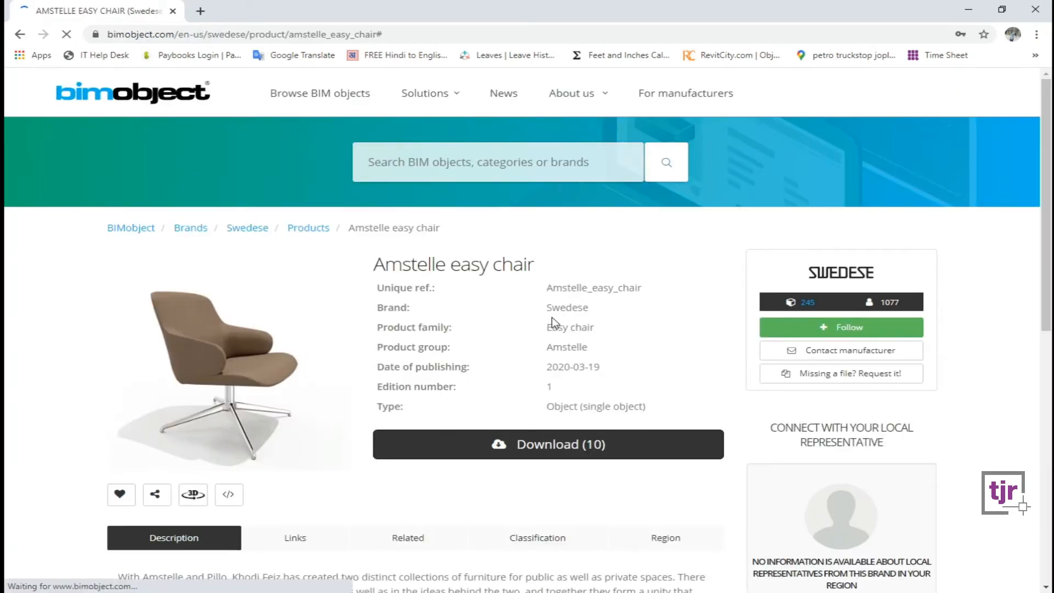
Download the Amstelle easy chair's AutoCAD 2D DWG and close its configuration preview.
scroll(551, 322, down, 2)
click(579, 320)
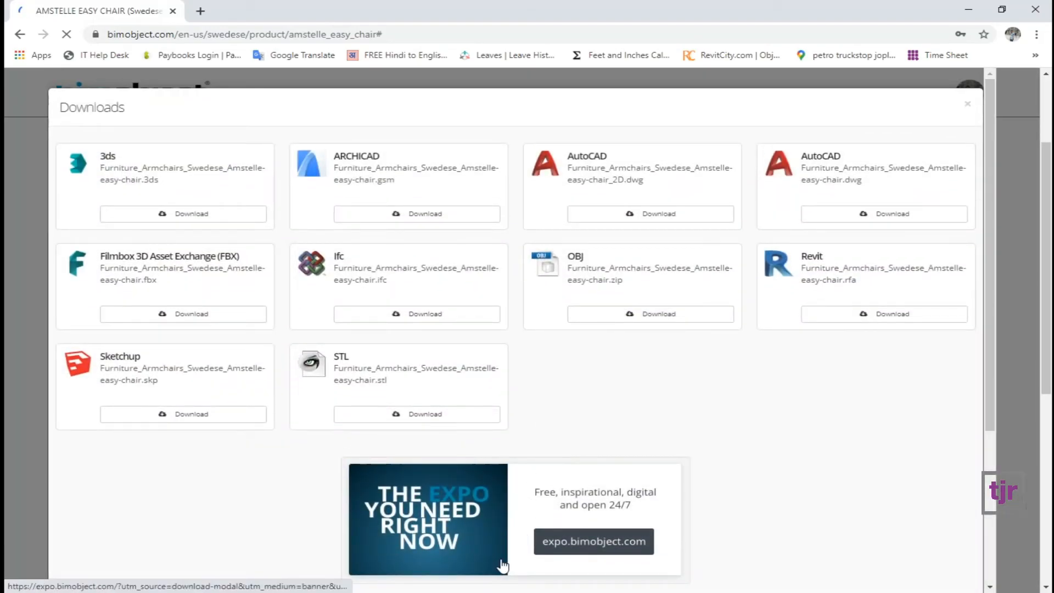
click(659, 214)
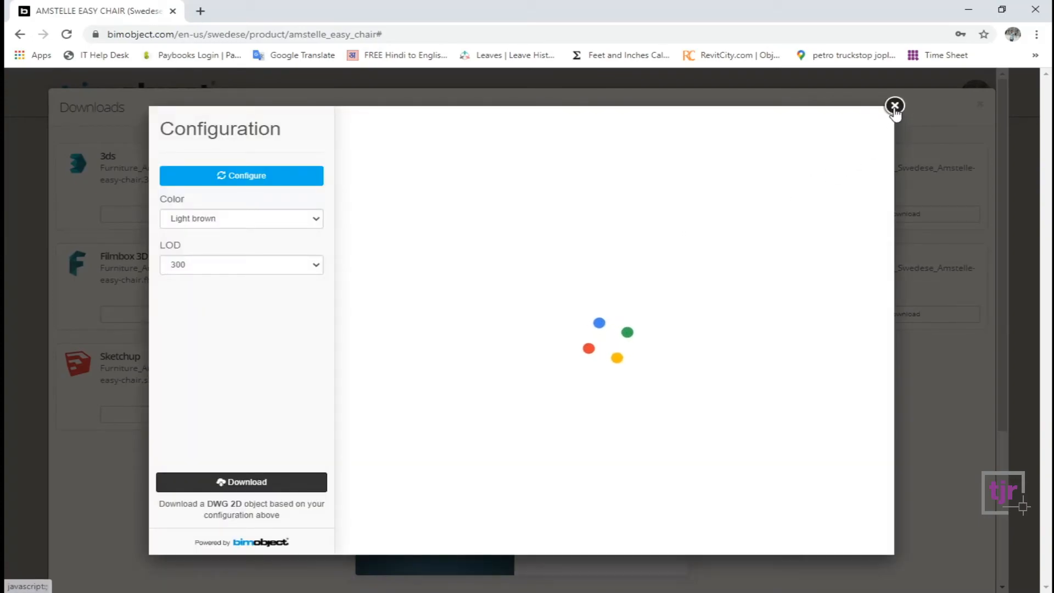
click(263, 485)
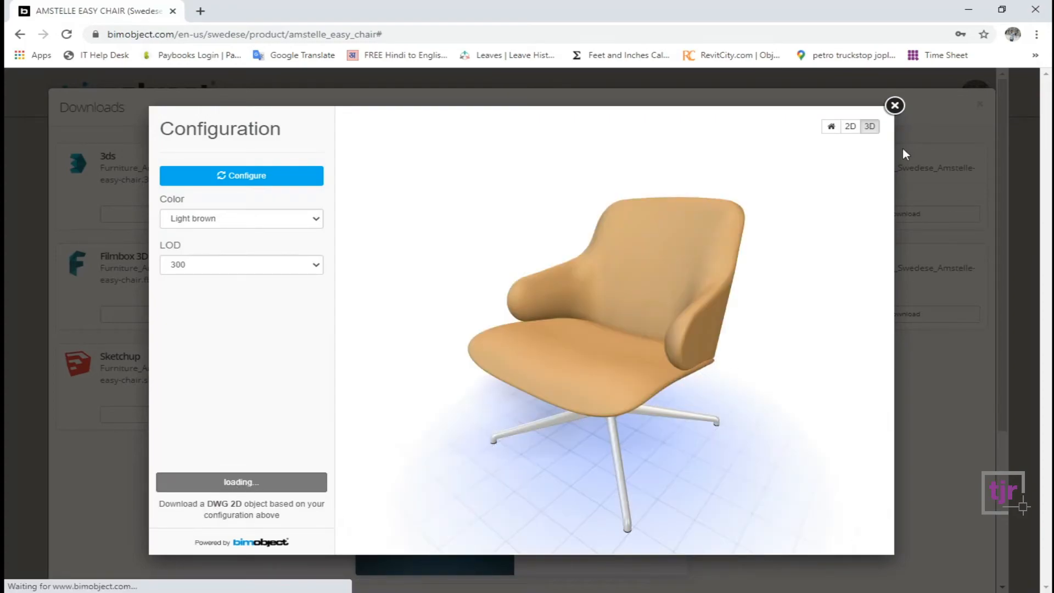
click(894, 105)
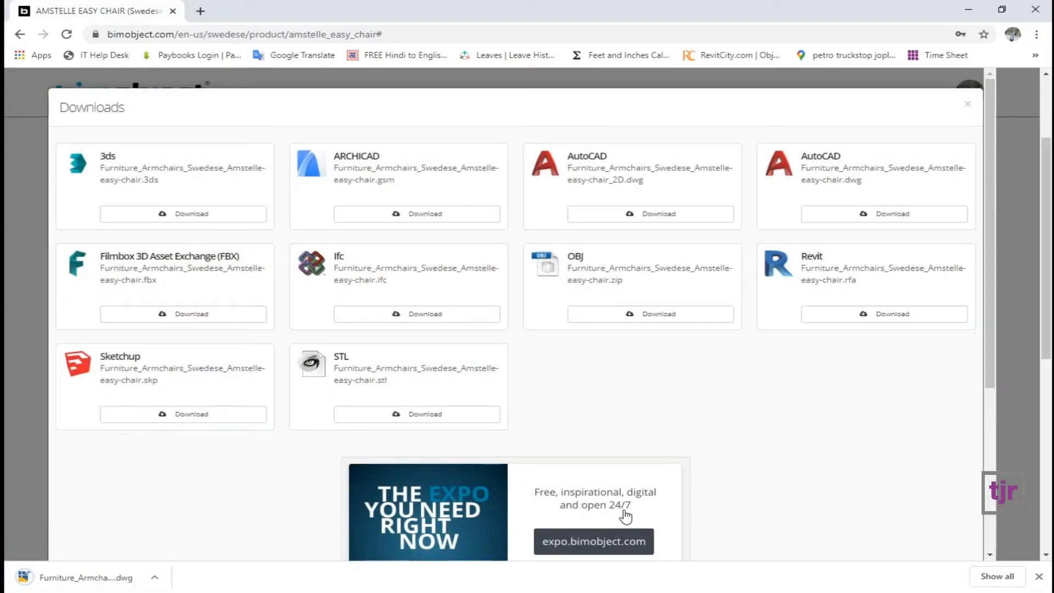
Download the AutoCAD 3D DWG version of the chair and close both dialogs.
click(892, 213)
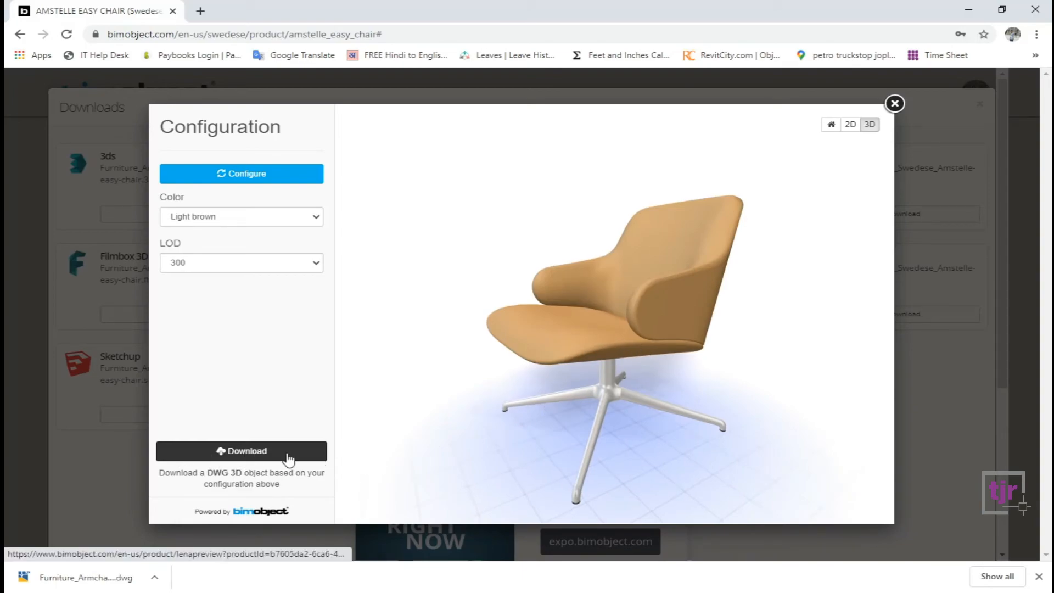
click(252, 454)
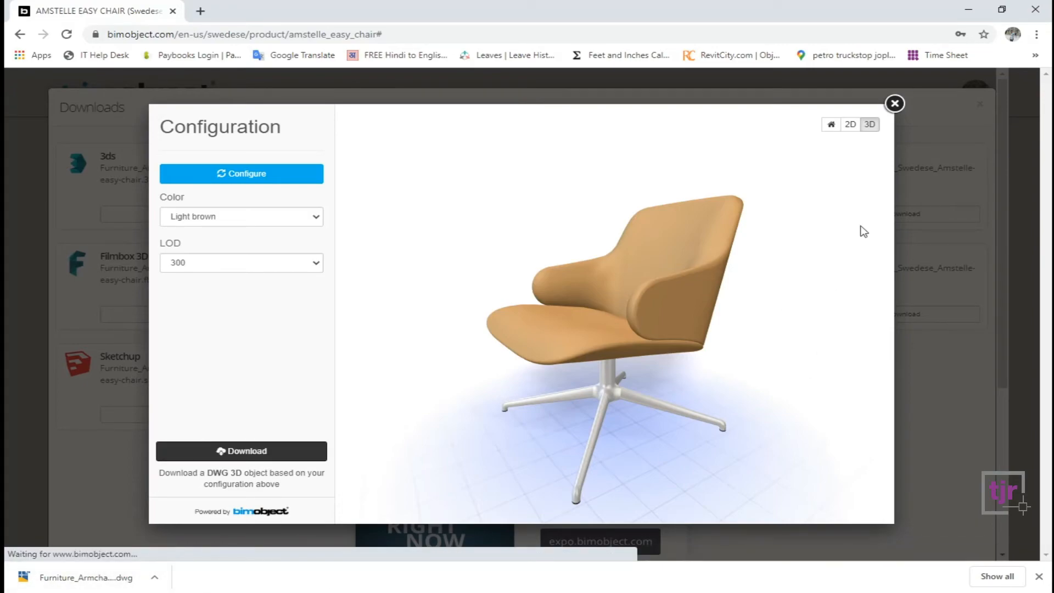
click(895, 104)
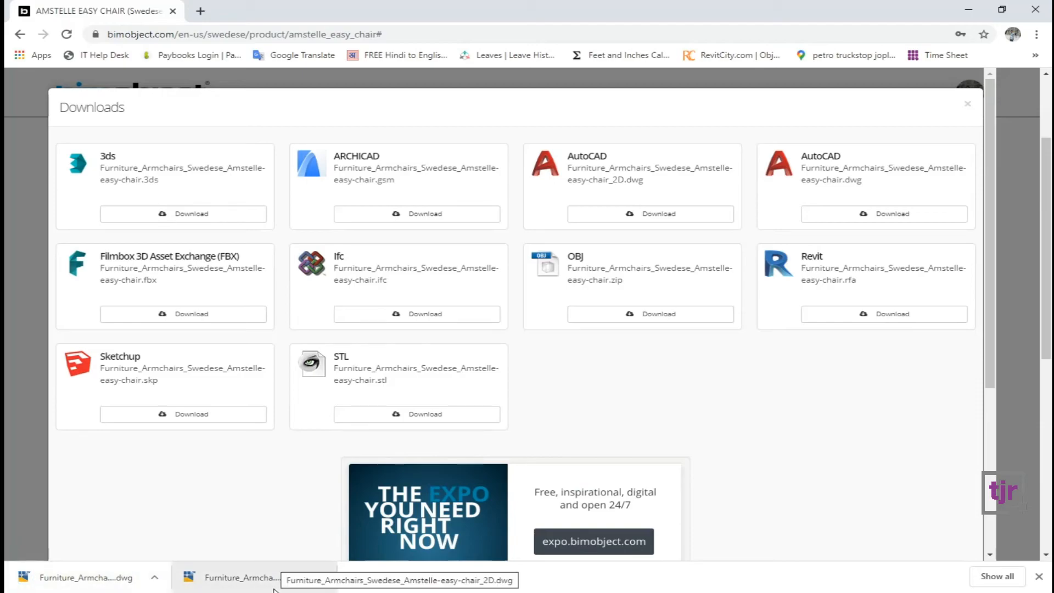
click(967, 104)
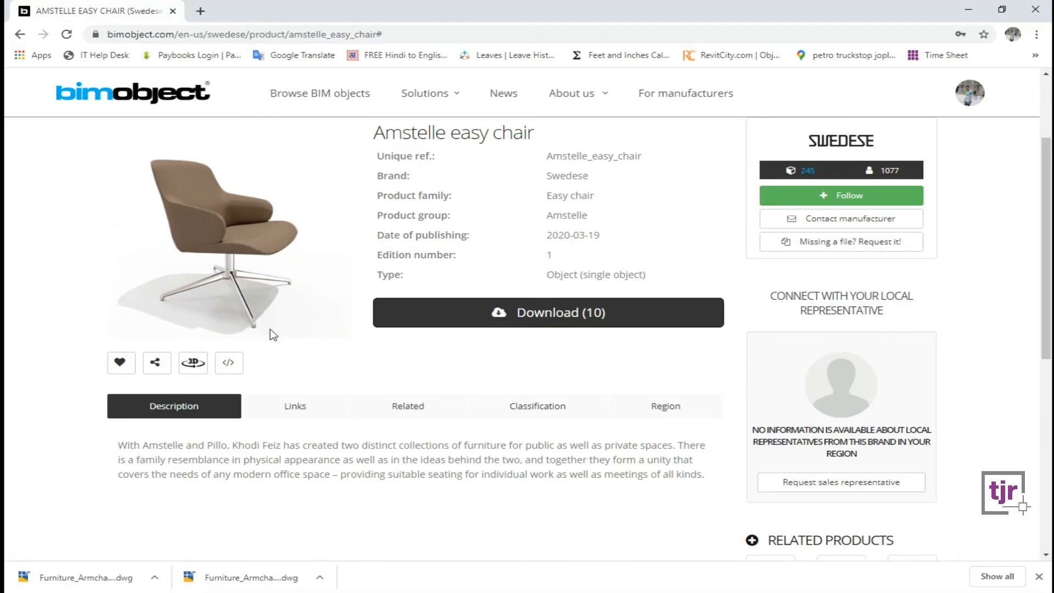
Remove two old entries from Chrome's downloads list and show the chair file in its folder.
click(998, 576)
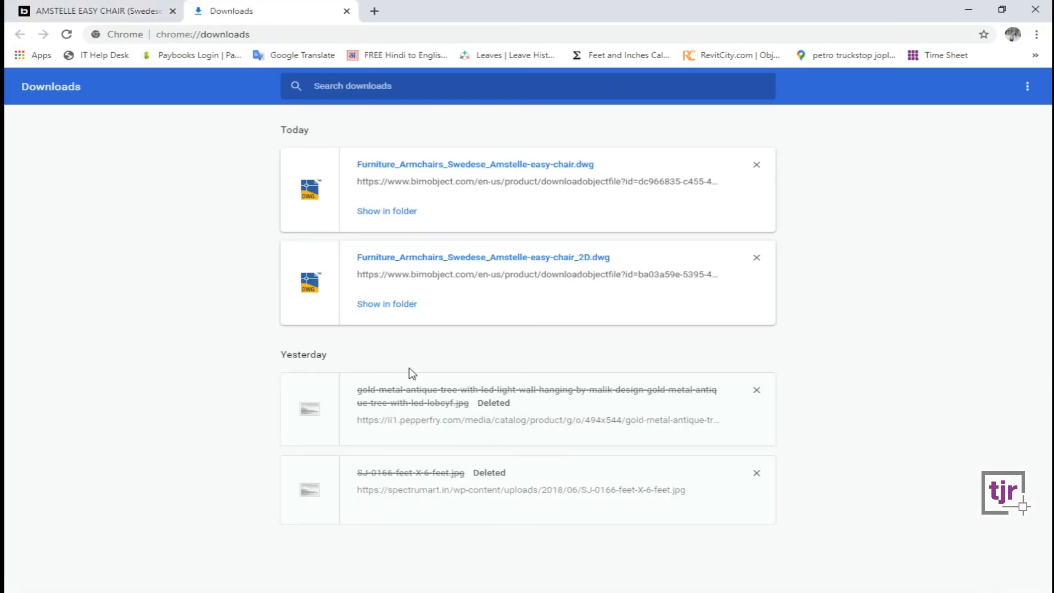
click(757, 388)
click(757, 392)
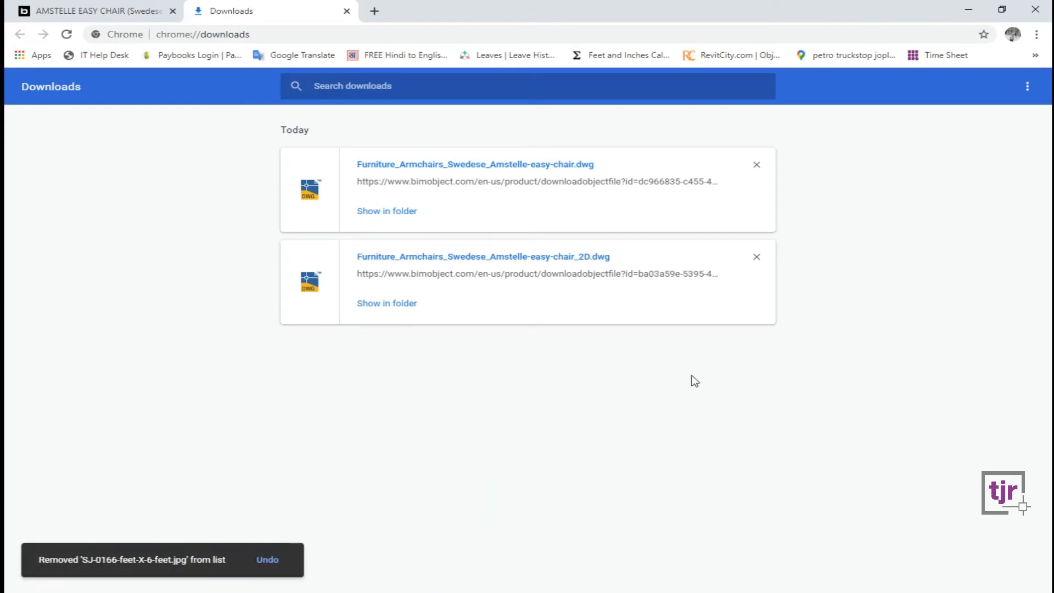
click(390, 305)
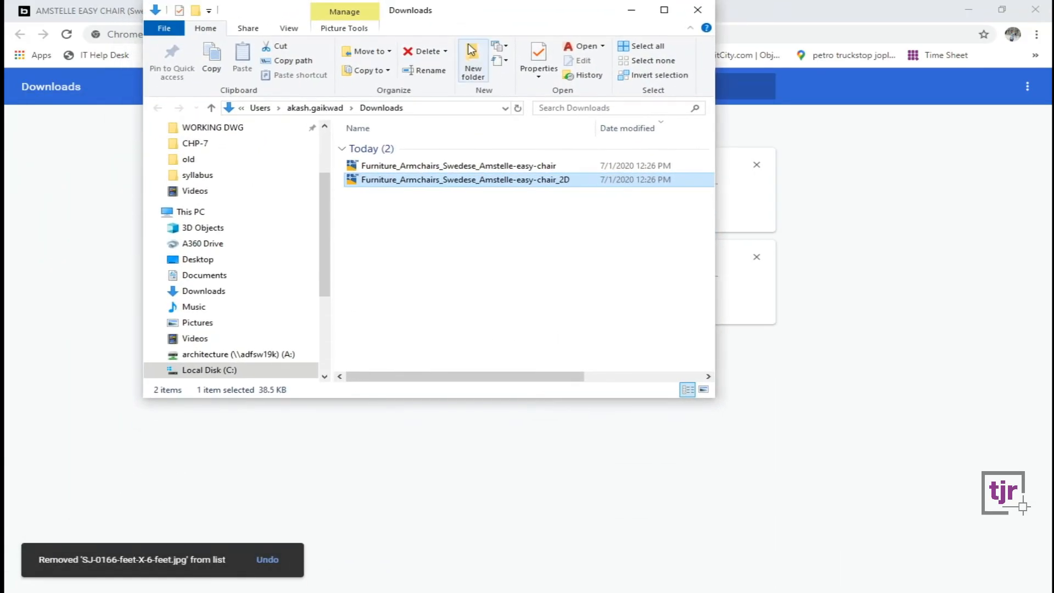
Open Furniture_Armchairs_Swedese_Amstelle-easy-chair_2D.dwg from Downloads in AutoCAD.
double_click(471, 14)
click(315, 238)
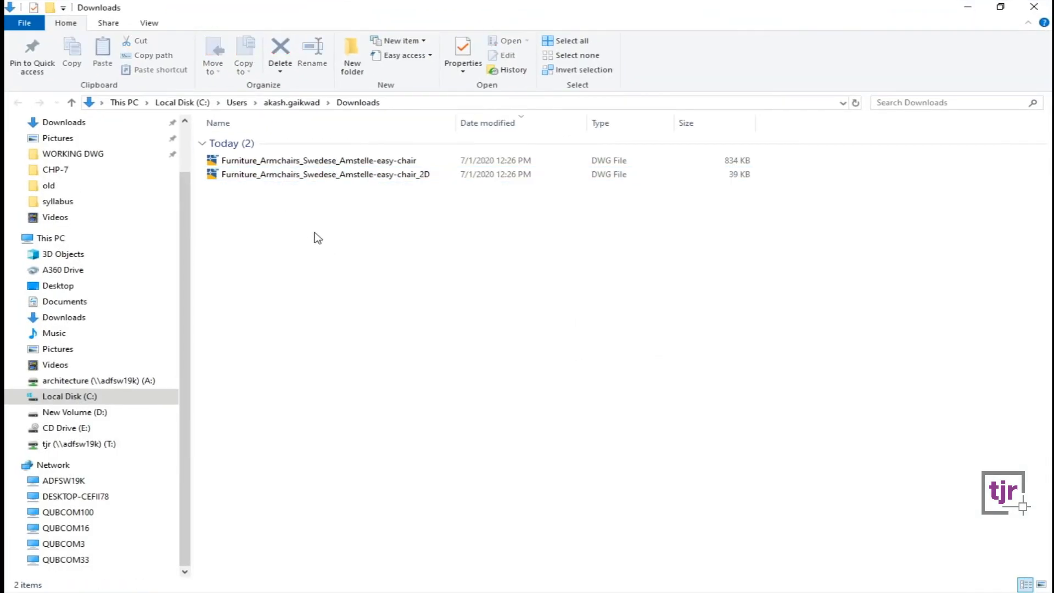
click(336, 178)
click(337, 165)
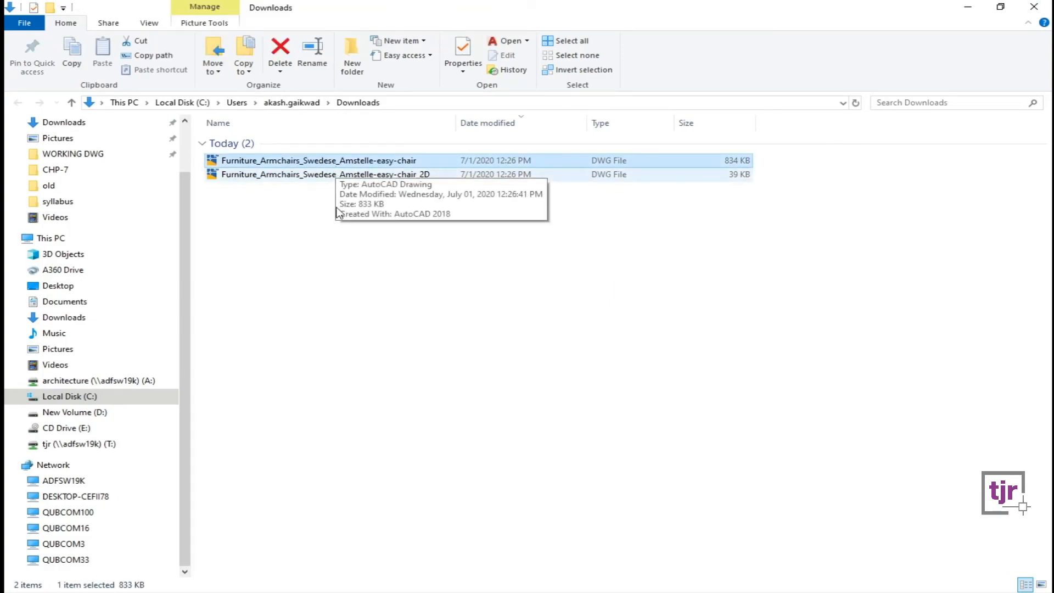
click(329, 340)
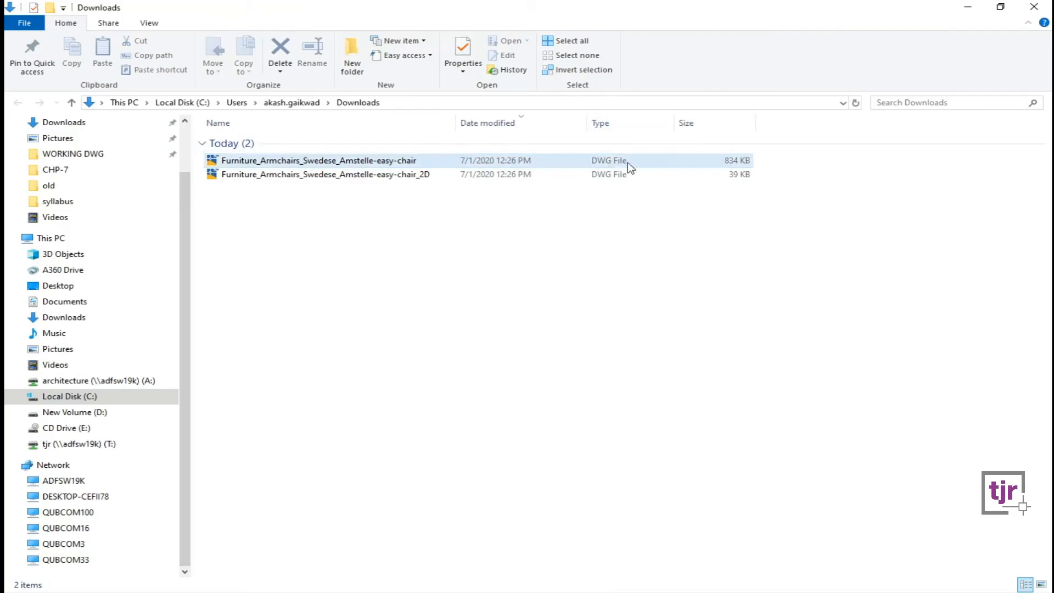
click(378, 181)
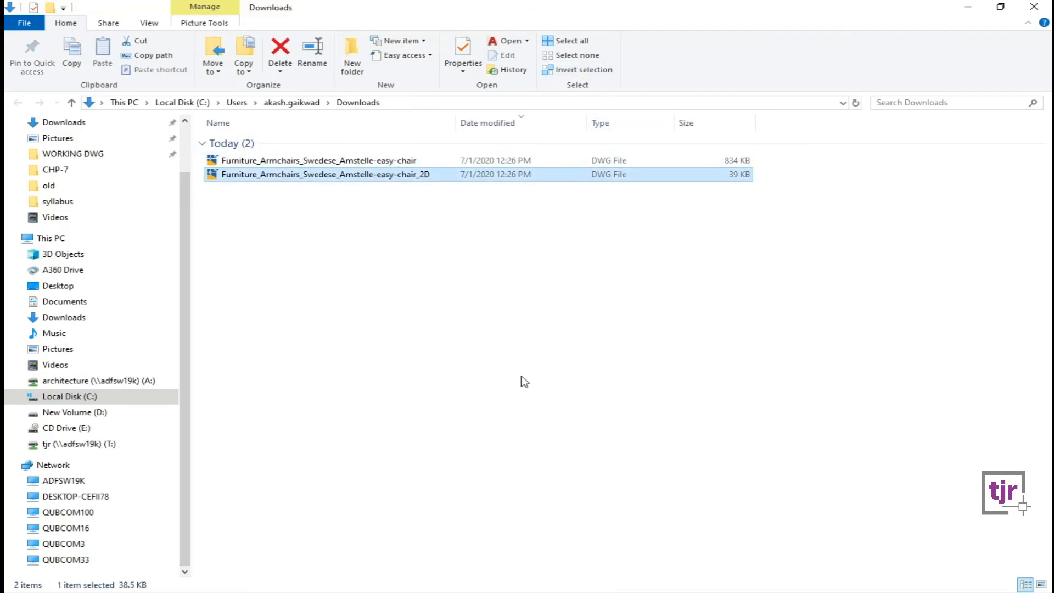
key(Return)
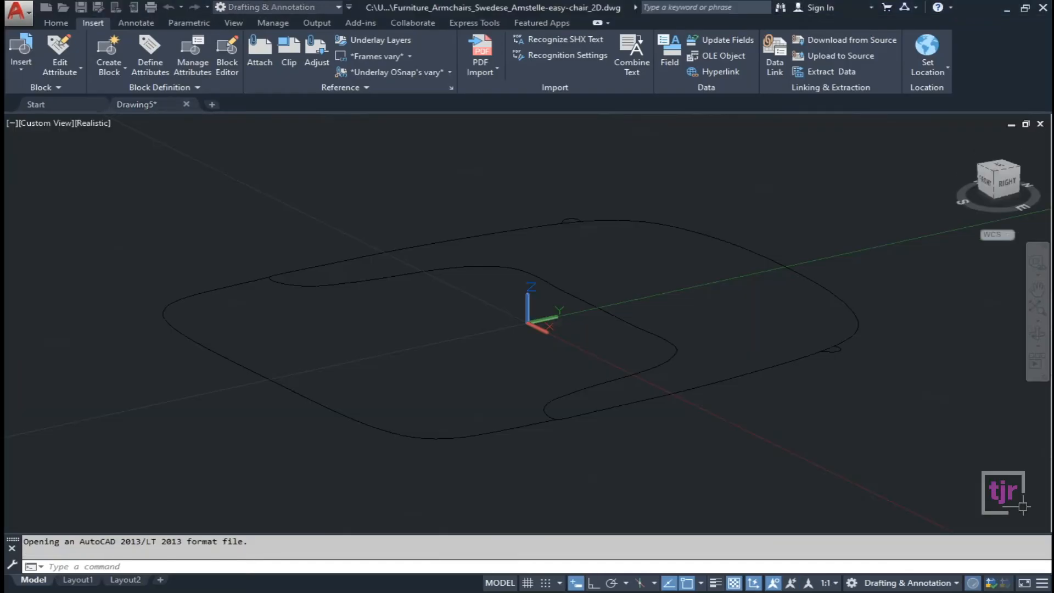
Switch the 2D chair drawing to Top view and zoom and pan around its outline.
scroll(607, 325, down, 2)
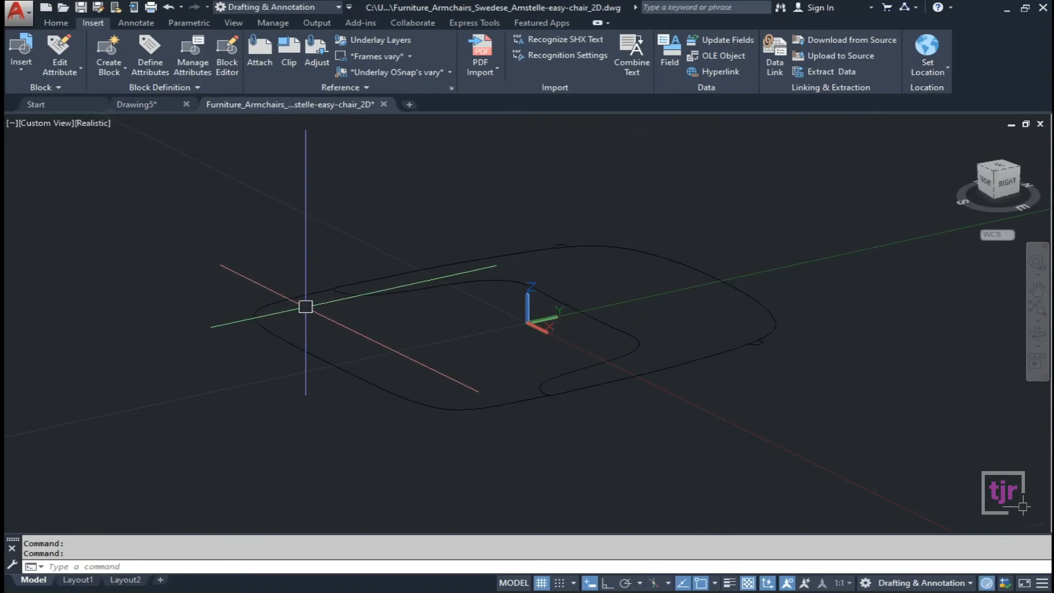
click(45, 125)
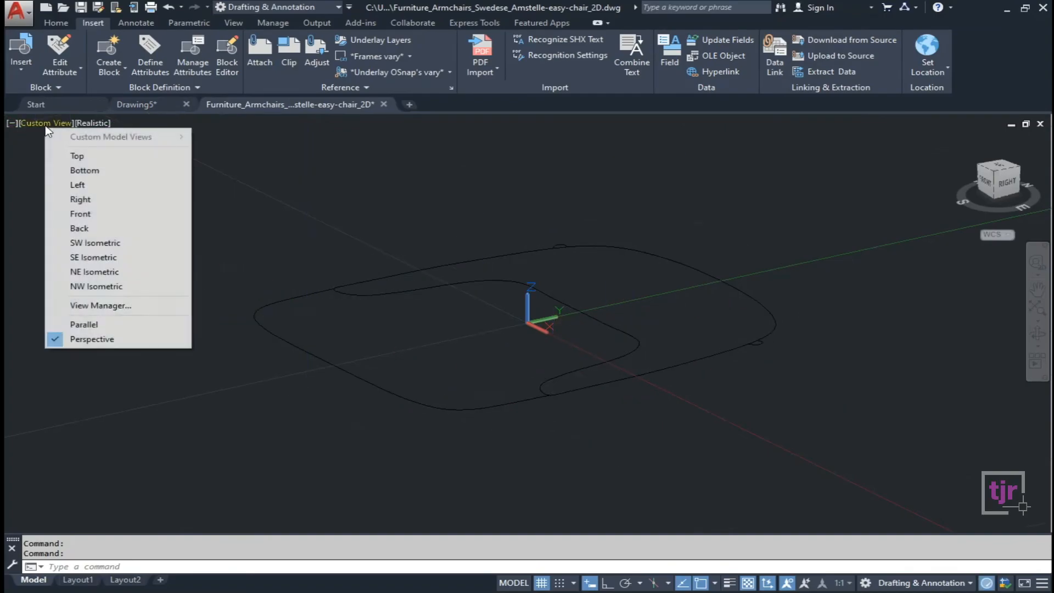
click(77, 157)
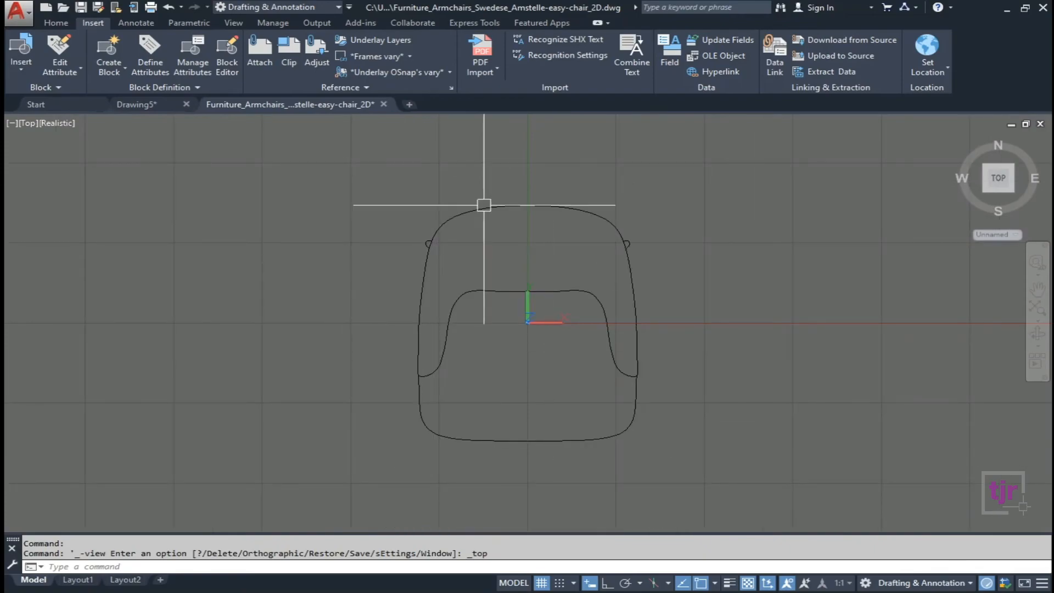
scroll(576, 306, up, 1)
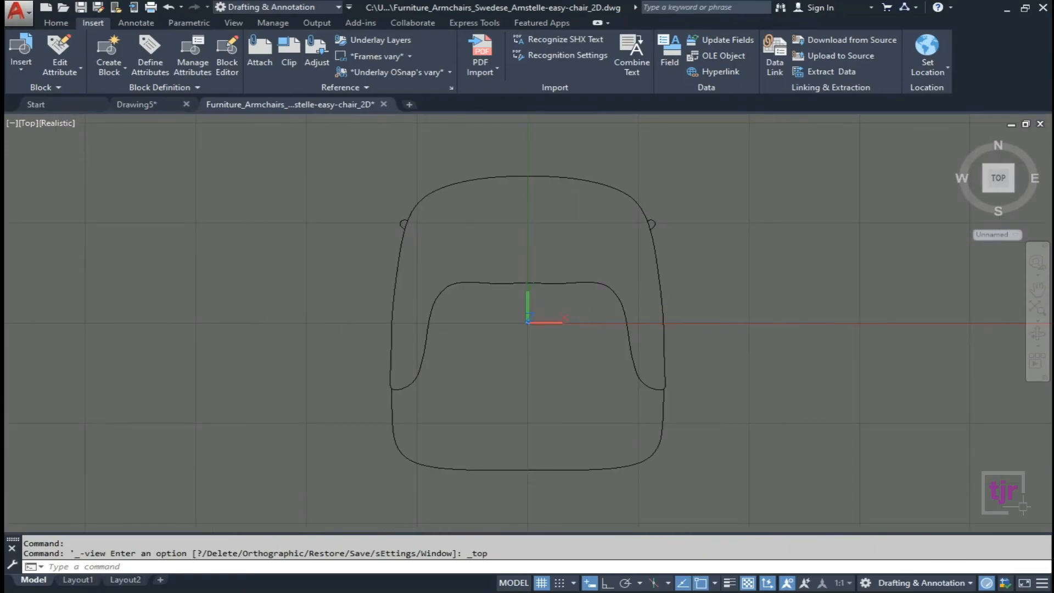
click(585, 282)
key(Escape)
click(394, 287)
key(Escape)
scroll(485, 233, down, 2)
middle_drag(486, 234, 385, 256)
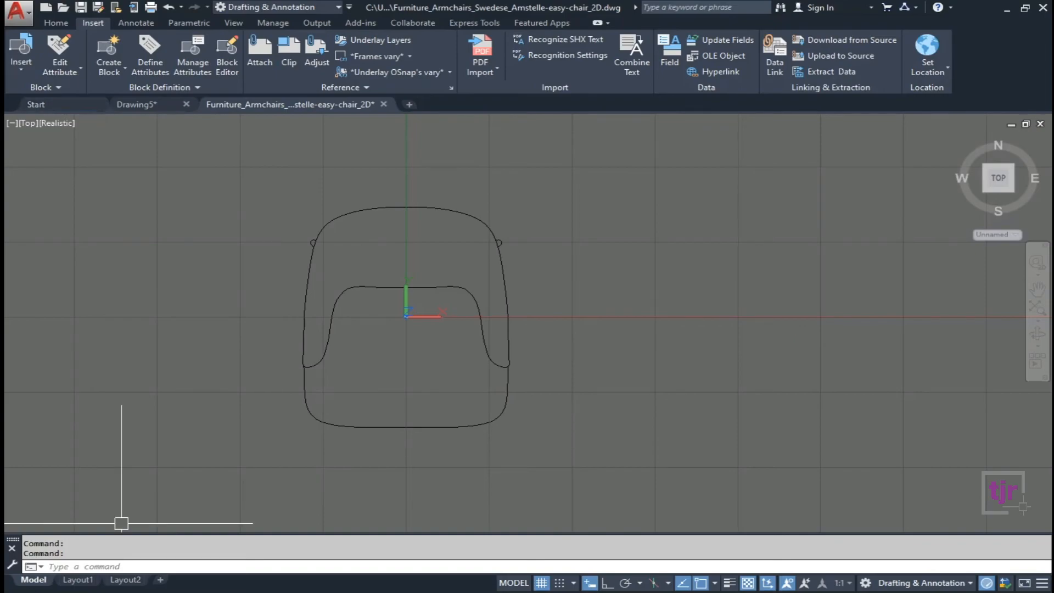
Open the 3D Amstelle easy-chair DWG from the Downloads folder.
key(alt+Tab)
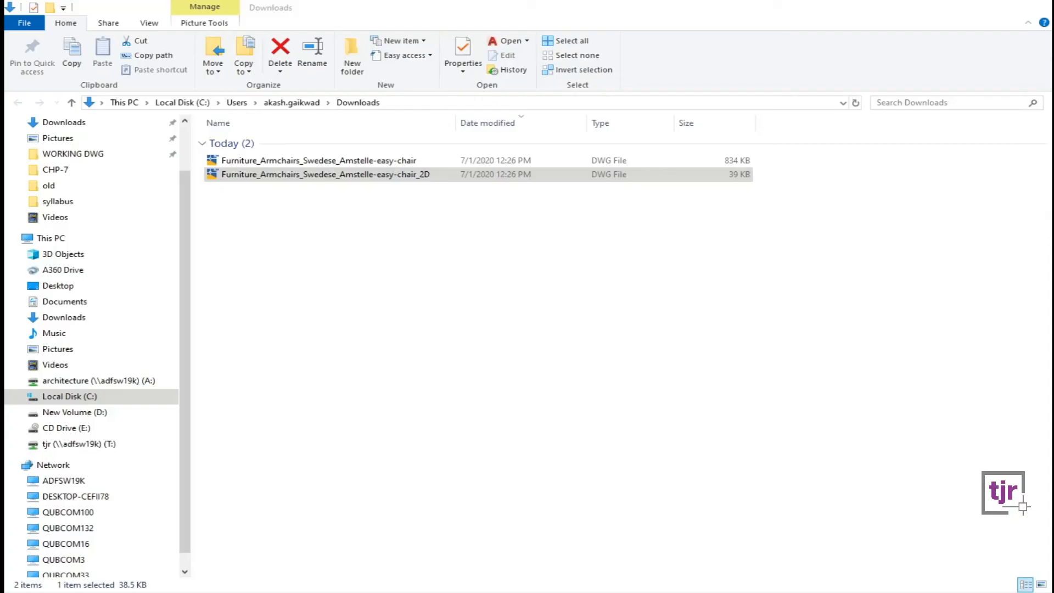
click(367, 265)
click(396, 163)
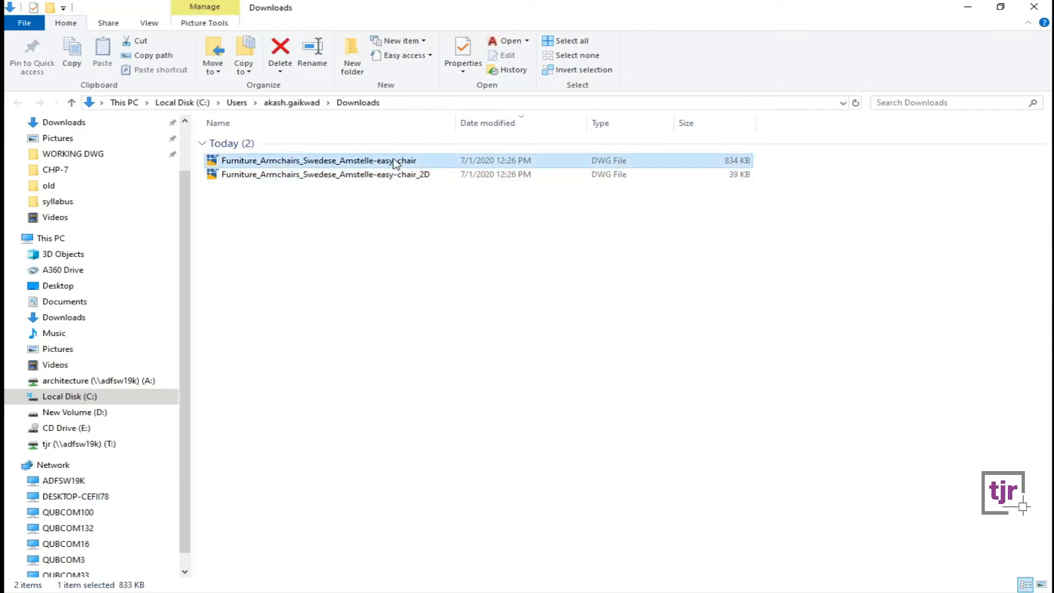
double_click(395, 160)
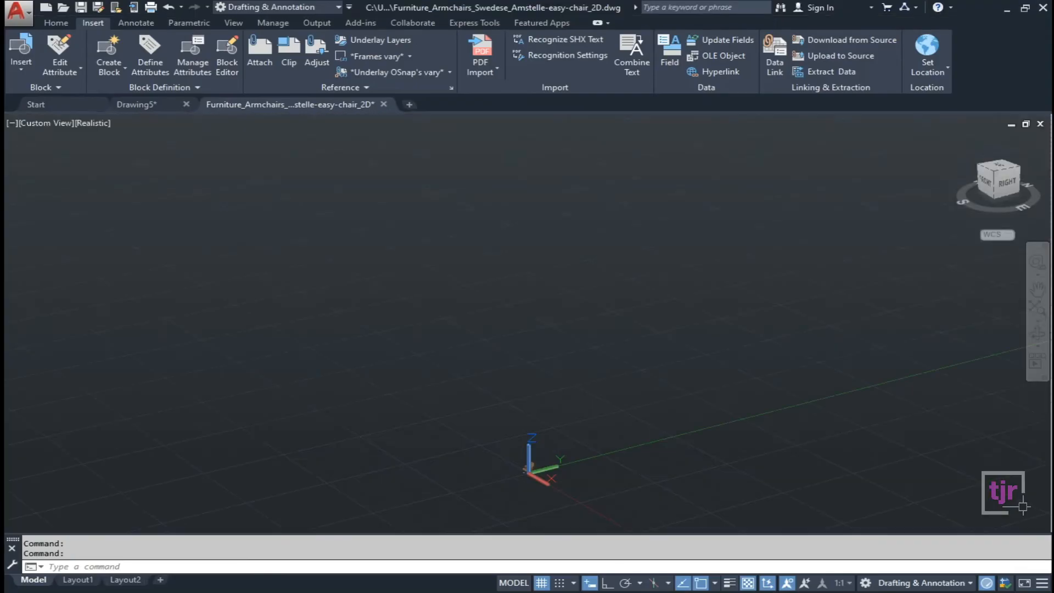
Zoom and pan until the whole 3D Amstelle easy chair is framed in the view.
scroll(494, 463, down, 1)
scroll(493, 464, up, 4)
middle_drag(542, 466, 518, 245)
scroll(469, 422, up, 3)
scroll(453, 357, up, 3)
scroll(419, 362, up, 4)
middle_drag(326, 388, 353, 331)
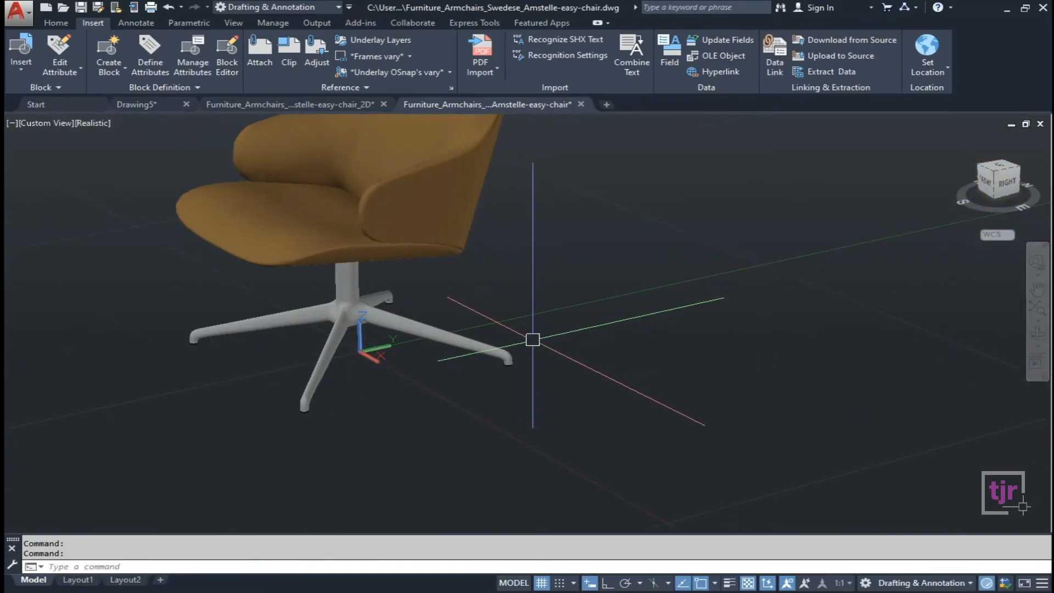
scroll(530, 339, down, 2)
middle_drag(550, 327, 531, 387)
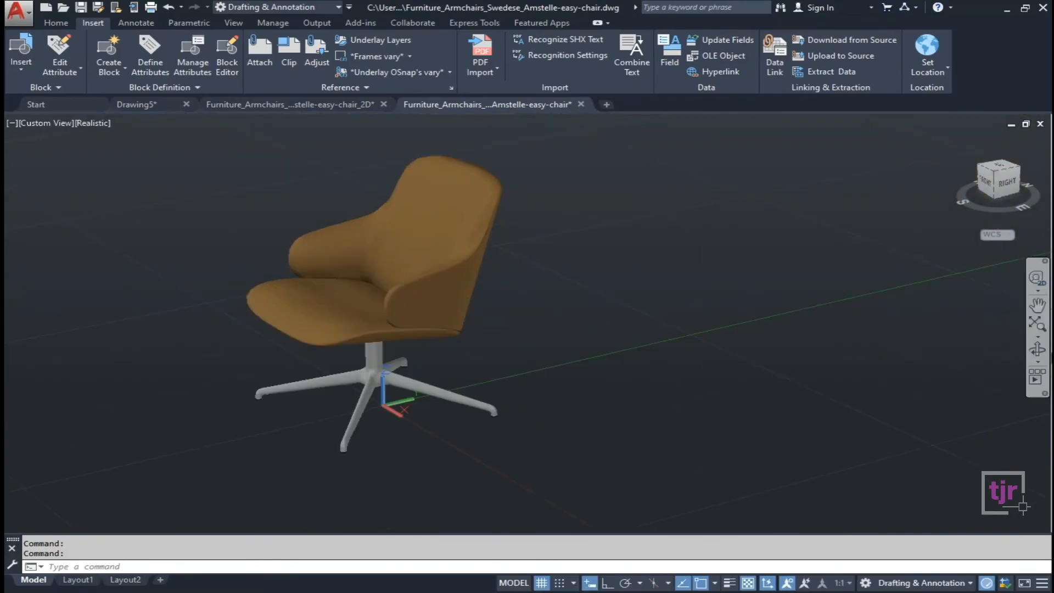
Orbit the chair to view another side, then return to its Chrome product page.
click(1039, 348)
mouse_move(354, 323)
mouse_down()
mouse_move(578, 326)
mouse_move(746, 274)
mouse_move(706, 301)
mouse_move(699, 280)
mouse_move(352, 327)
mouse_up()
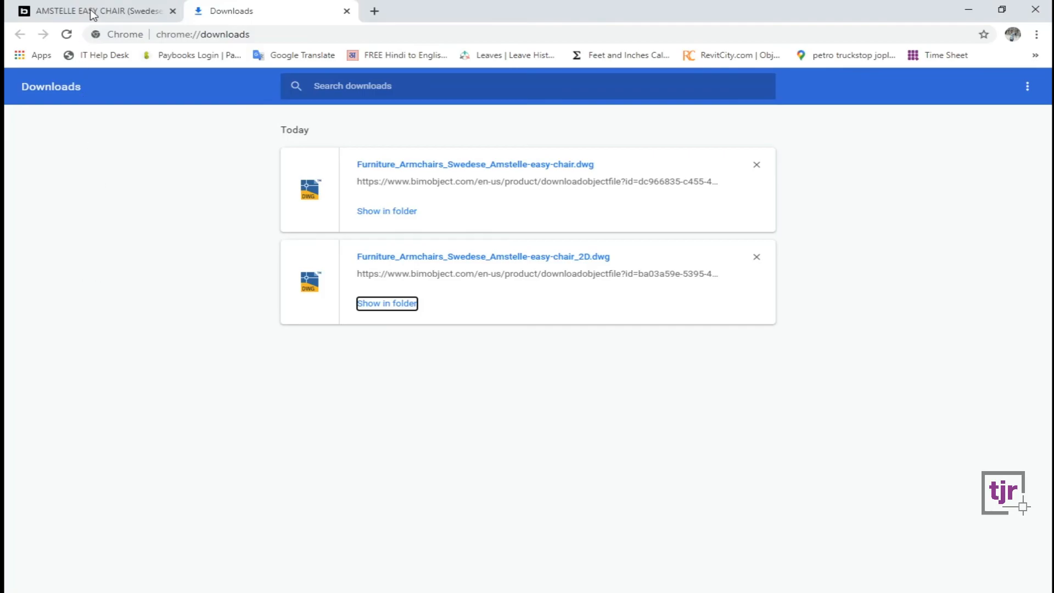
click(92, 12)
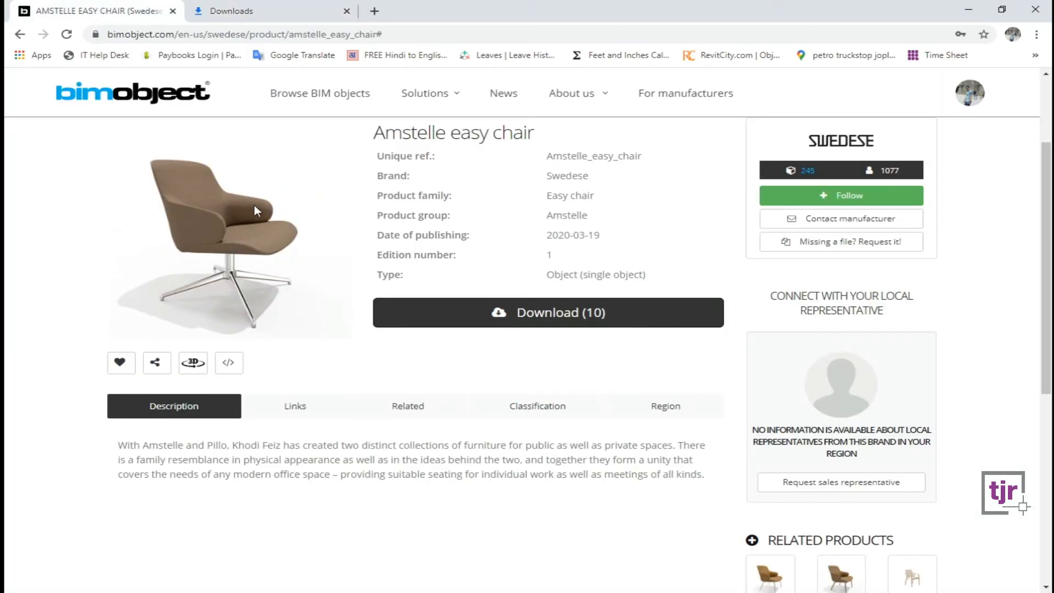
Highlight the product details from Unique ref. to Edition number, then minimise Chrome back to AutoCAD.
drag(606, 204, 359, 197)
drag(467, 234, 349, 220)
drag(469, 263, 363, 237)
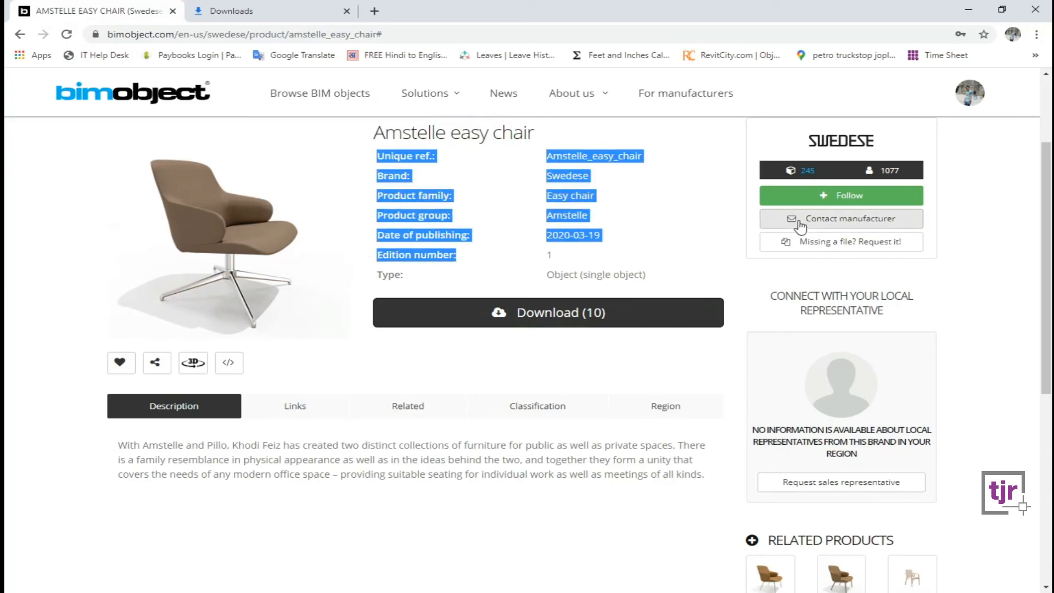
click(969, 11)
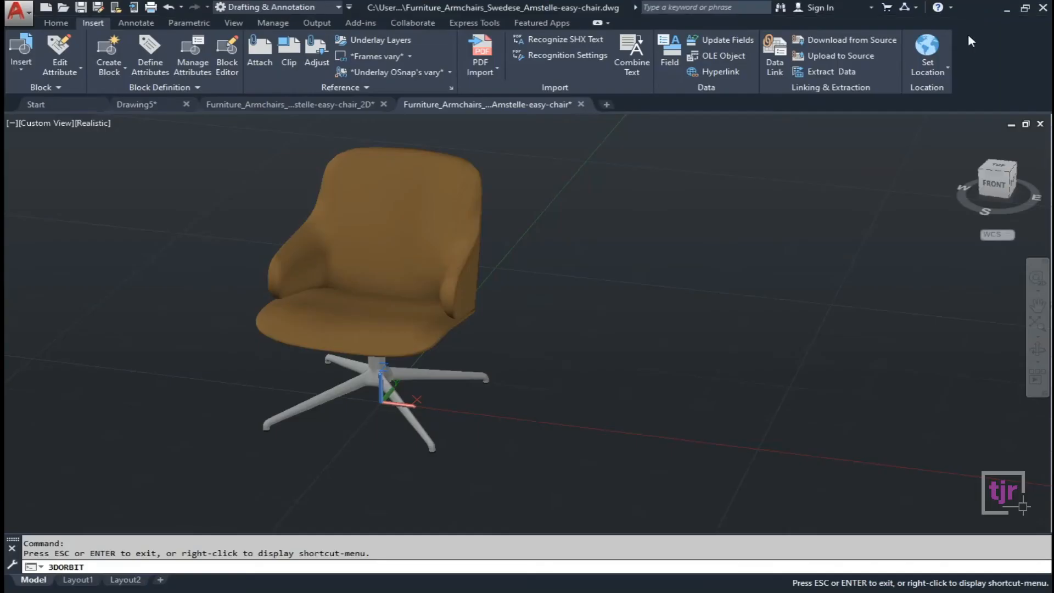
Orbit the chair, then close the 3D and 2D Amstelle chair drawings without saving.
drag(525, 362, 439, 368)
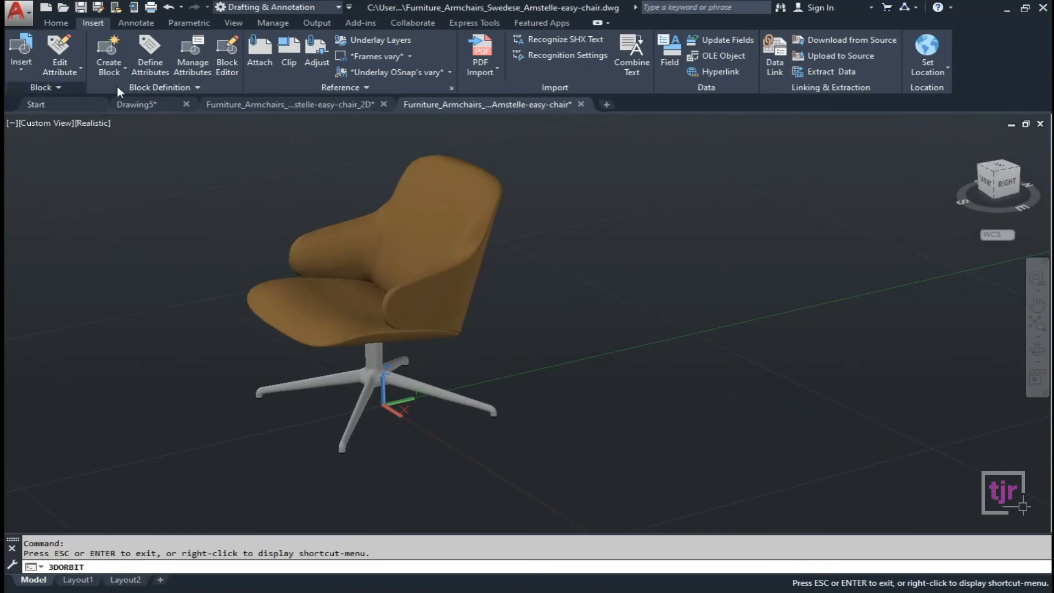
click(159, 106)
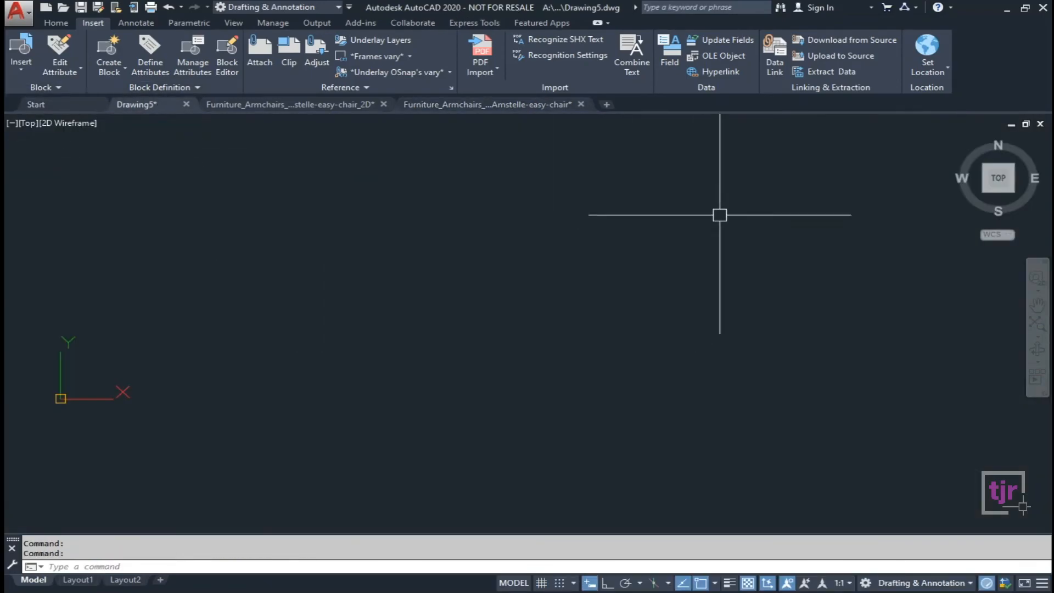
click(582, 106)
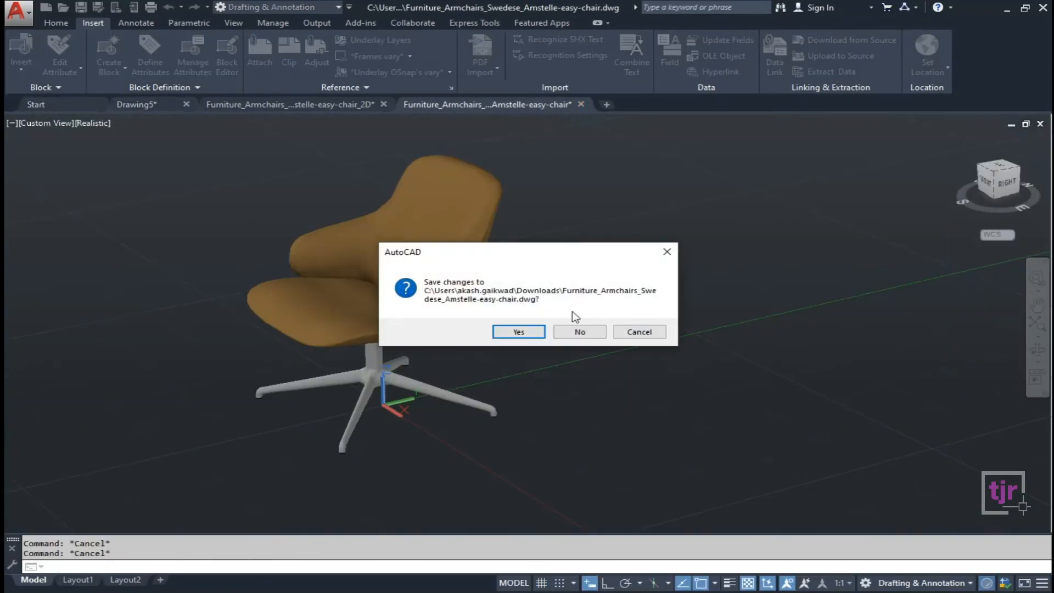
click(595, 331)
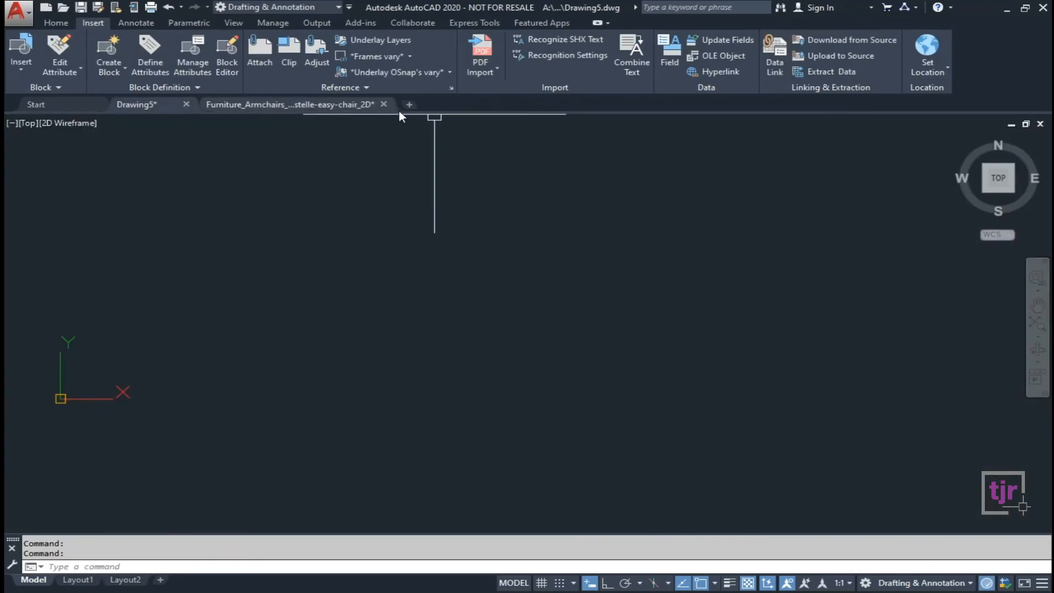
click(384, 105)
click(581, 333)
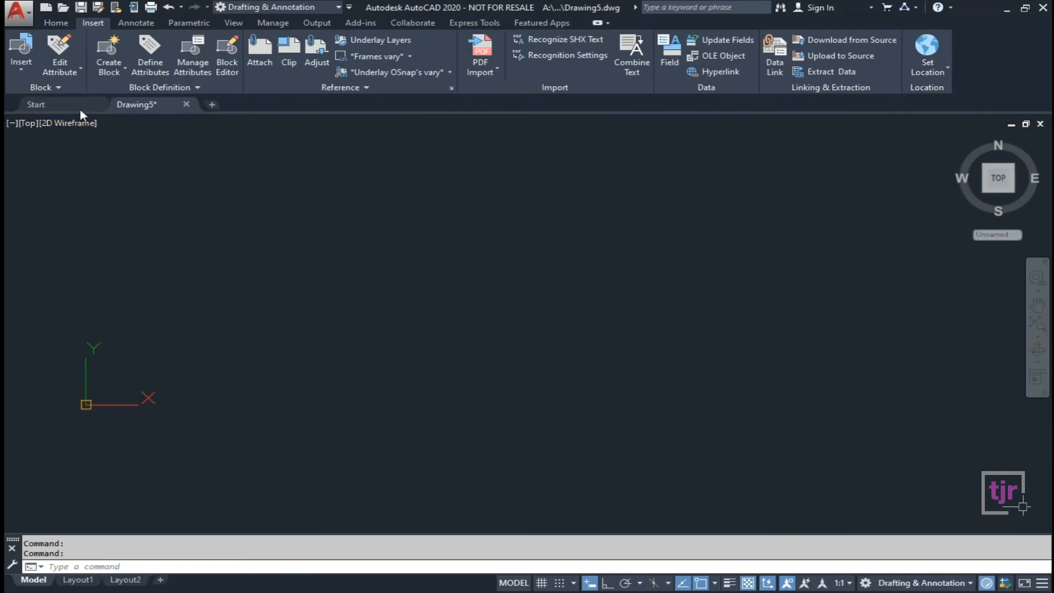
Start inserting blocks from other drawings and browse to the Downloads folder.
click(27, 72)
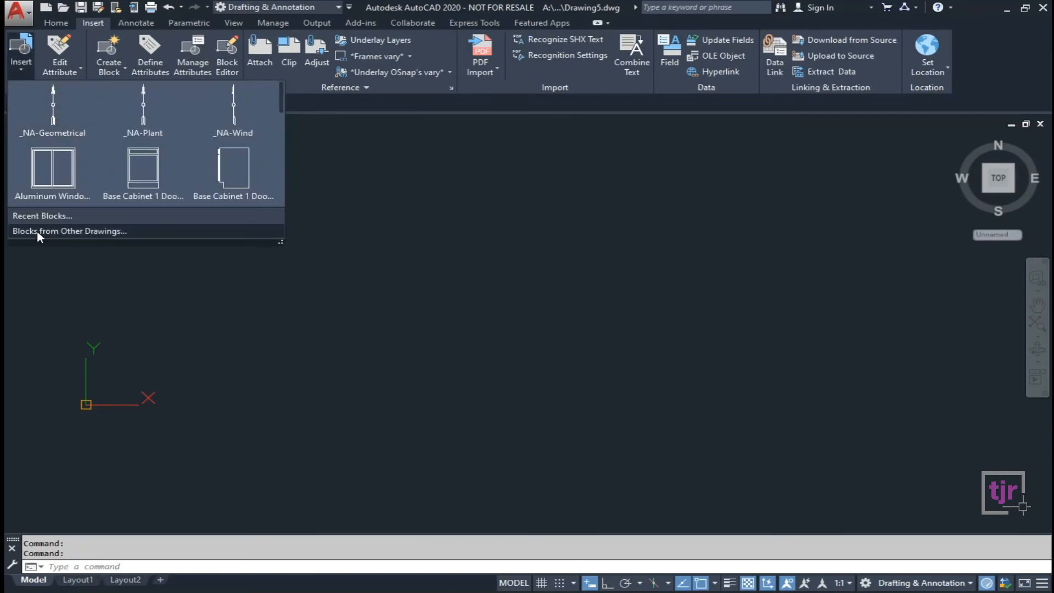
click(103, 232)
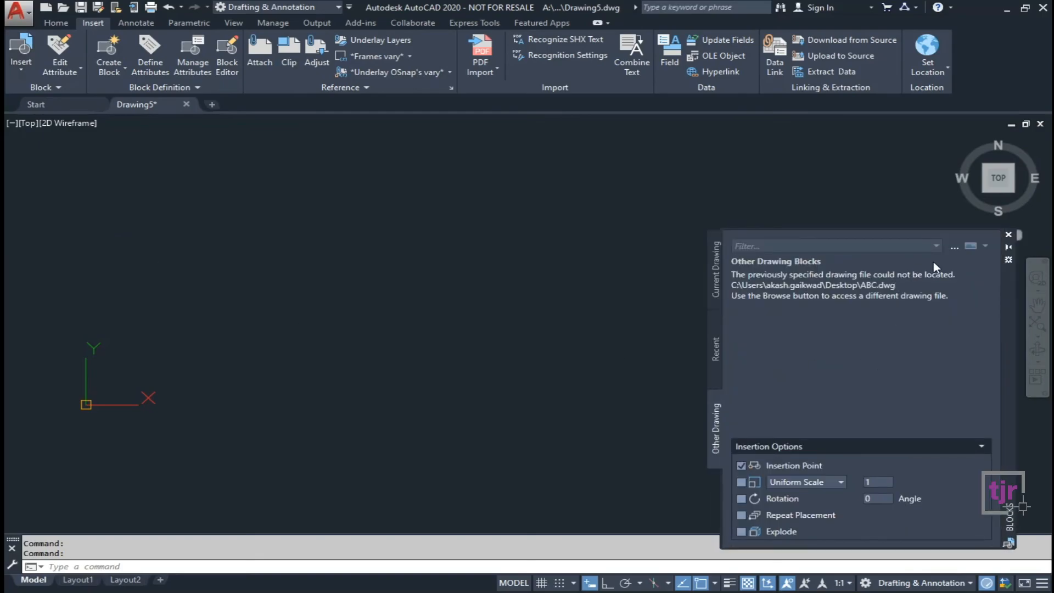
click(956, 246)
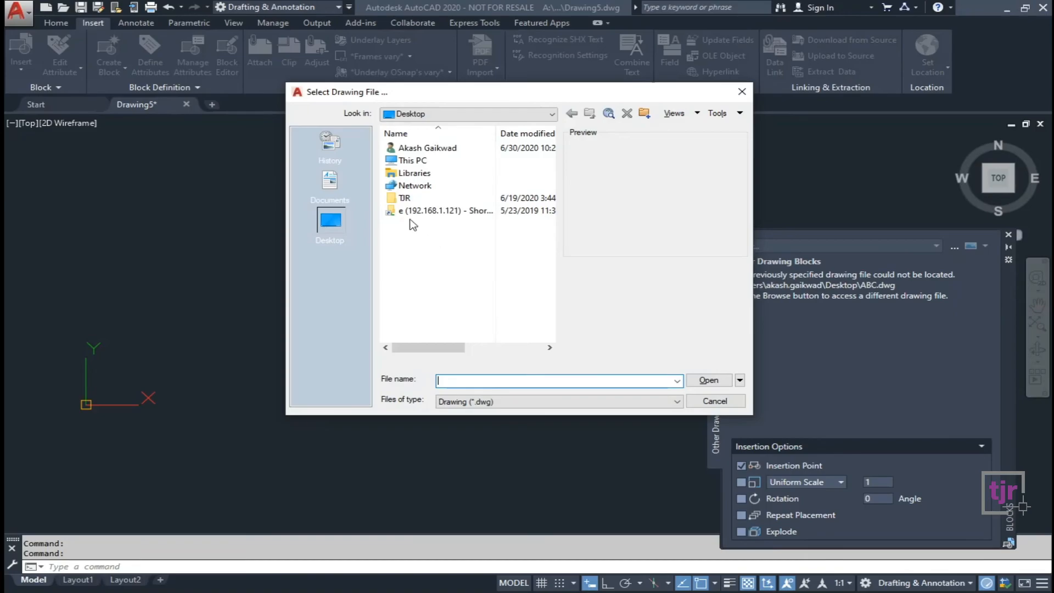
click(424, 162)
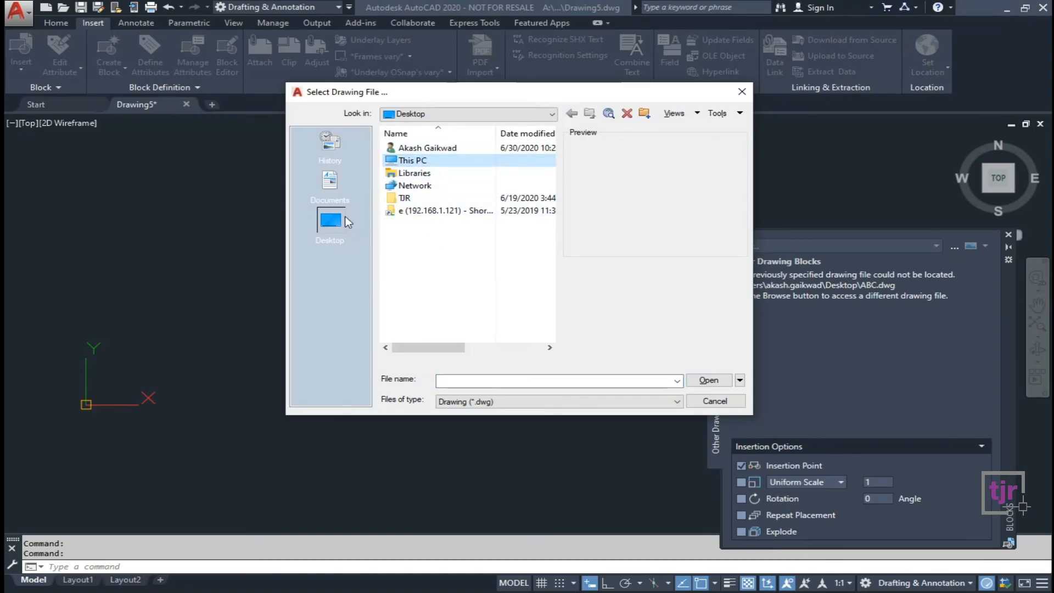
double_click(422, 160)
click(436, 203)
double_click(431, 203)
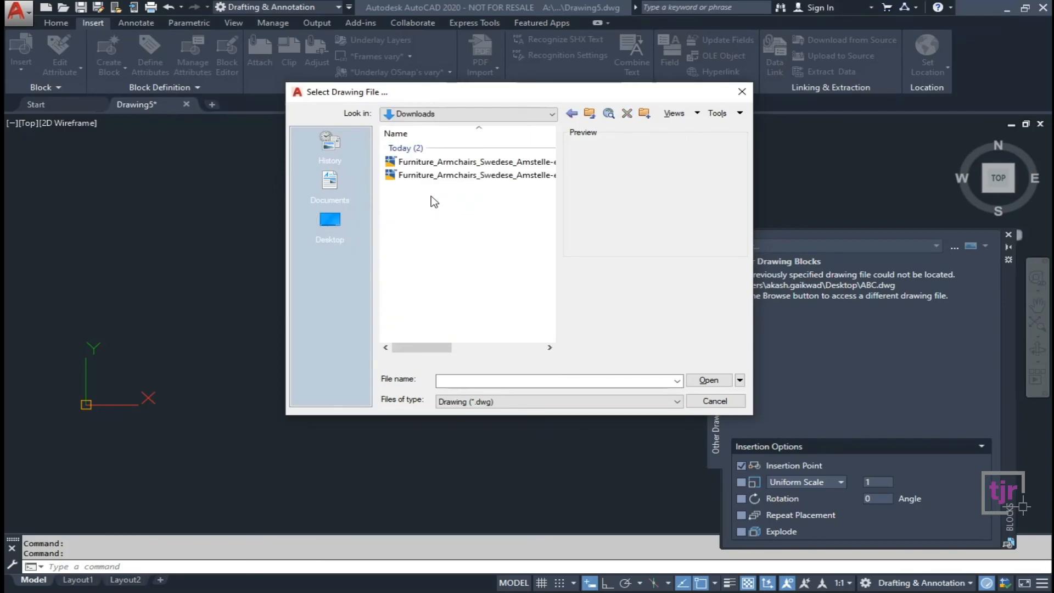
Open the Amstelle easy chair .dwg and place its block in Drawing5.
mouse_move(425, 346)
mouse_down()
mouse_move(515, 347)
mouse_move(445, 347)
mouse_up()
click(496, 164)
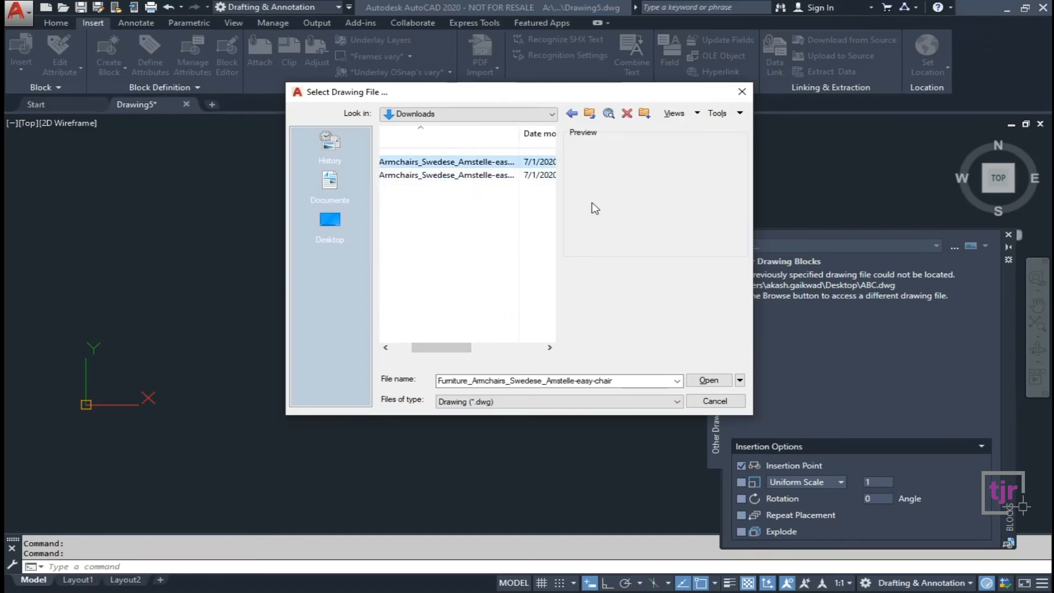
click(707, 380)
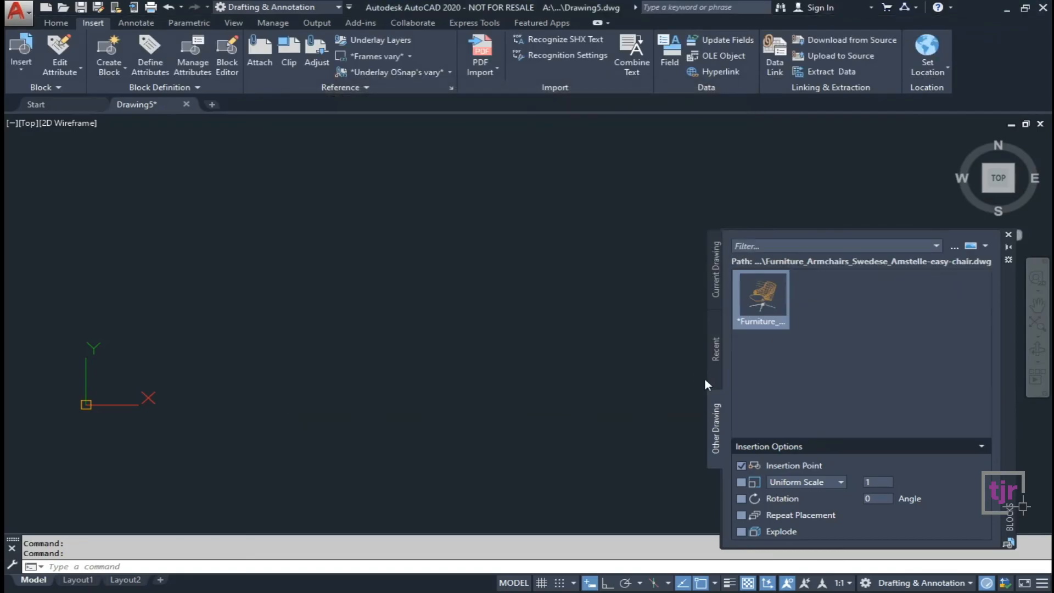
click(767, 292)
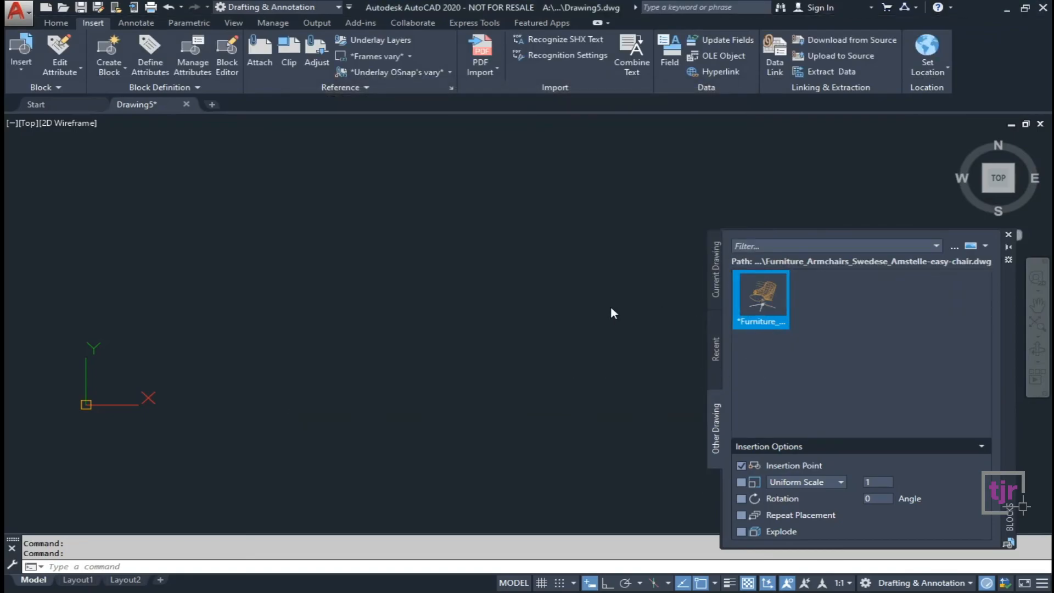
click(310, 305)
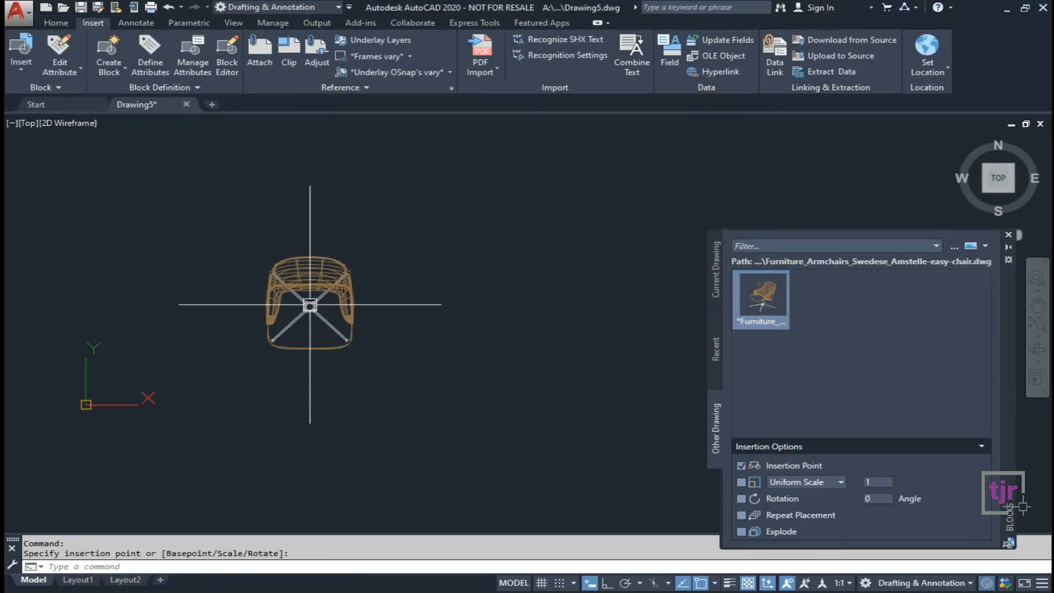
Close the Blocks palette and orbit the view to show the chair and swivel base in 3D.
click(1008, 235)
middle_drag(603, 389, 686, 391)
click(1037, 351)
drag(438, 378, 365, 267)
key(Escape)
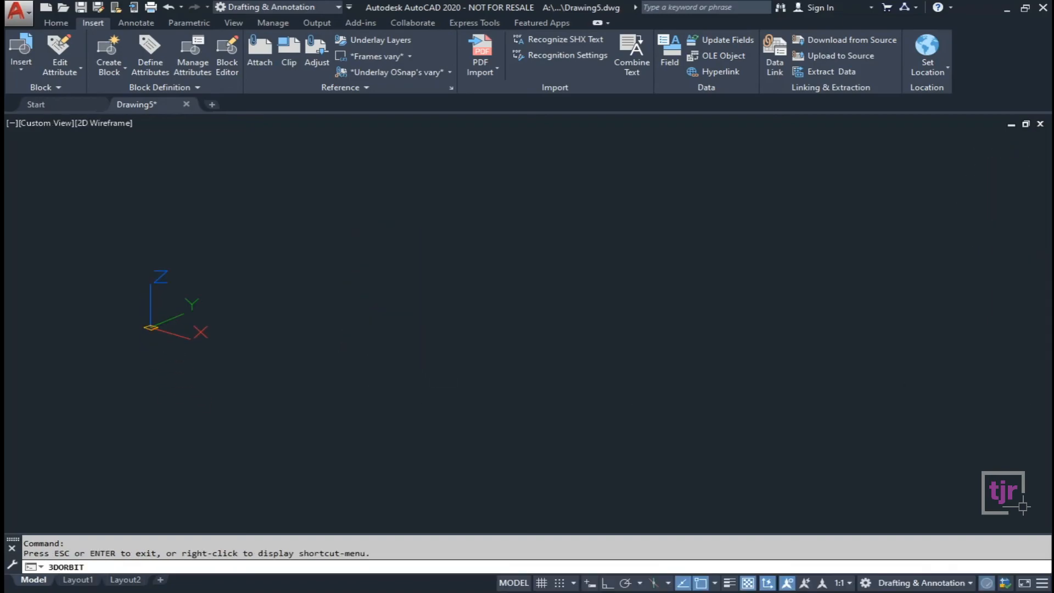
scroll(293, 262, up, 5)
scroll(293, 263, down, 5)
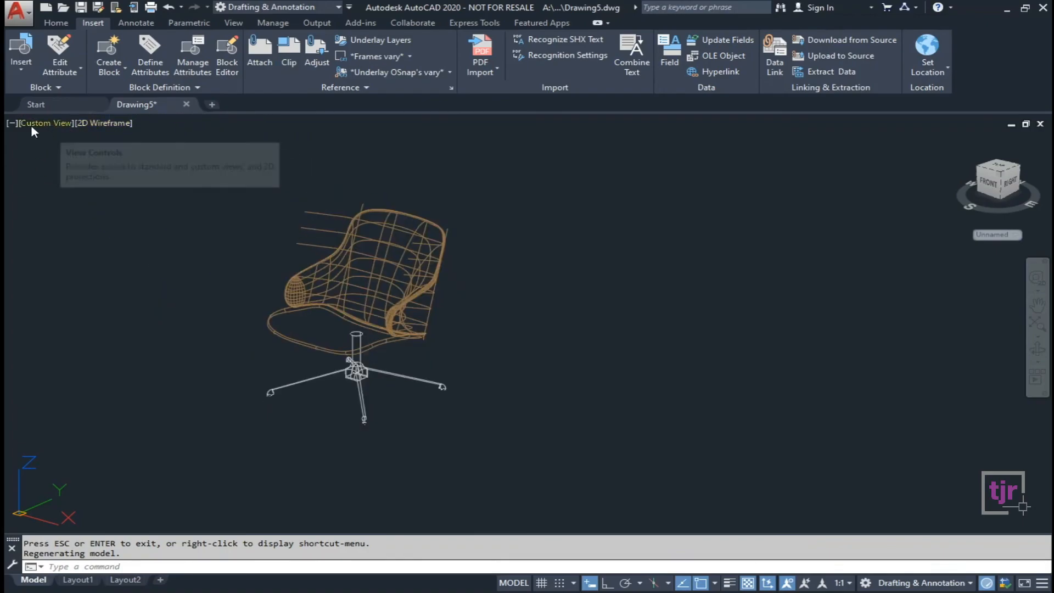
Switch the viewport visual style from 2D Wireframe to Realistic and frame the shaded chair.
click(113, 124)
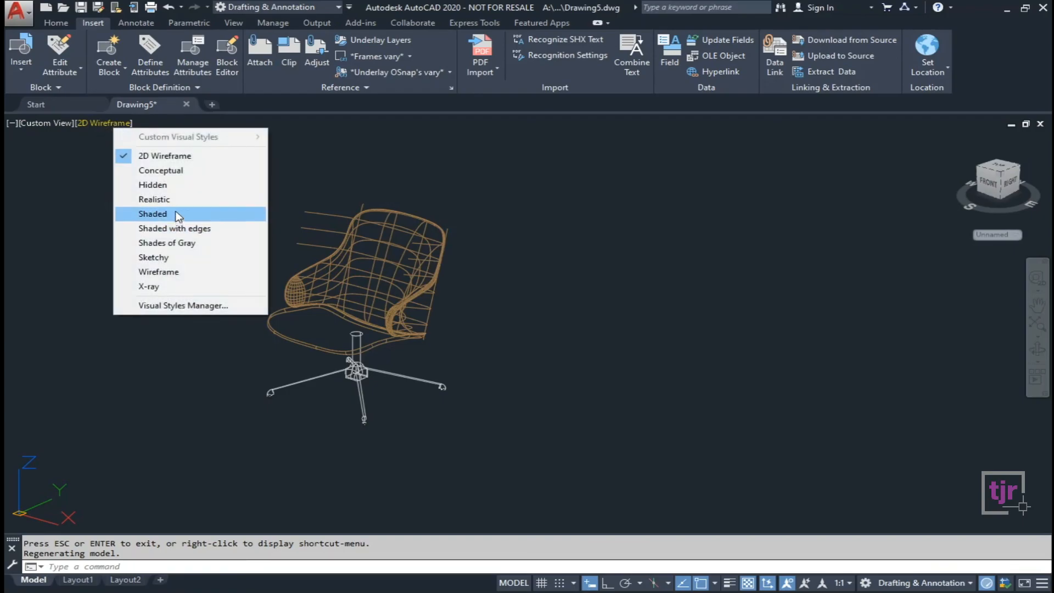
click(175, 199)
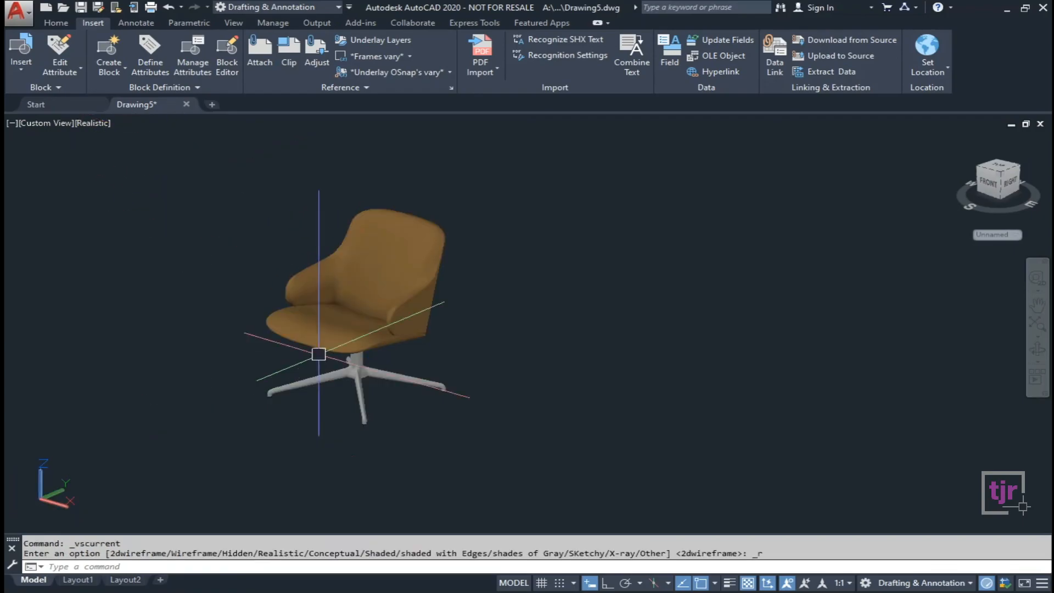
scroll(313, 358, up, 2)
scroll(287, 282, up, 2)
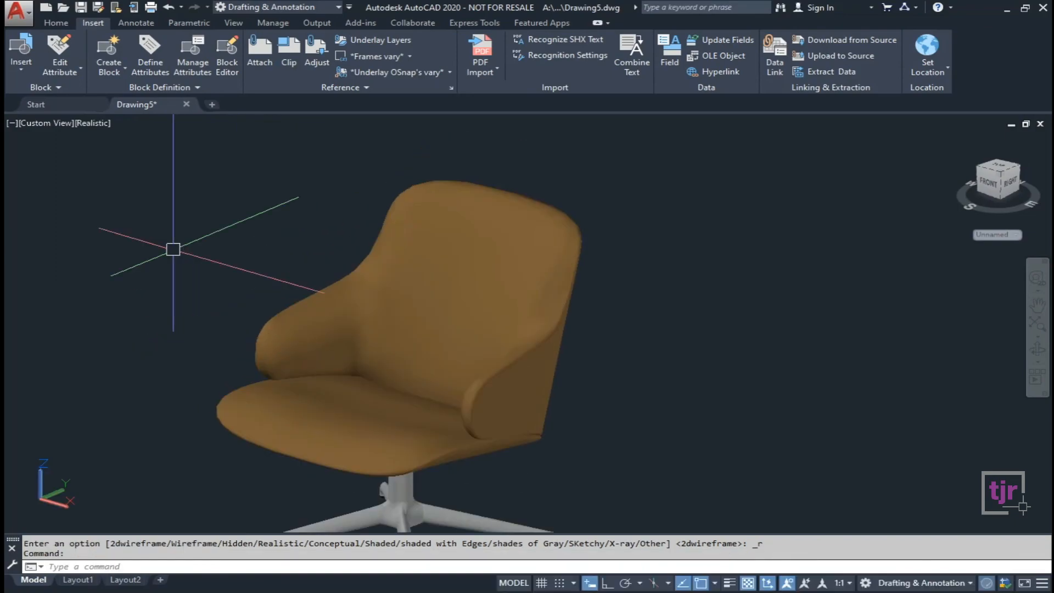
scroll(172, 247, down, 3)
scroll(206, 312, up, 2)
middle_drag(206, 313, 214, 337)
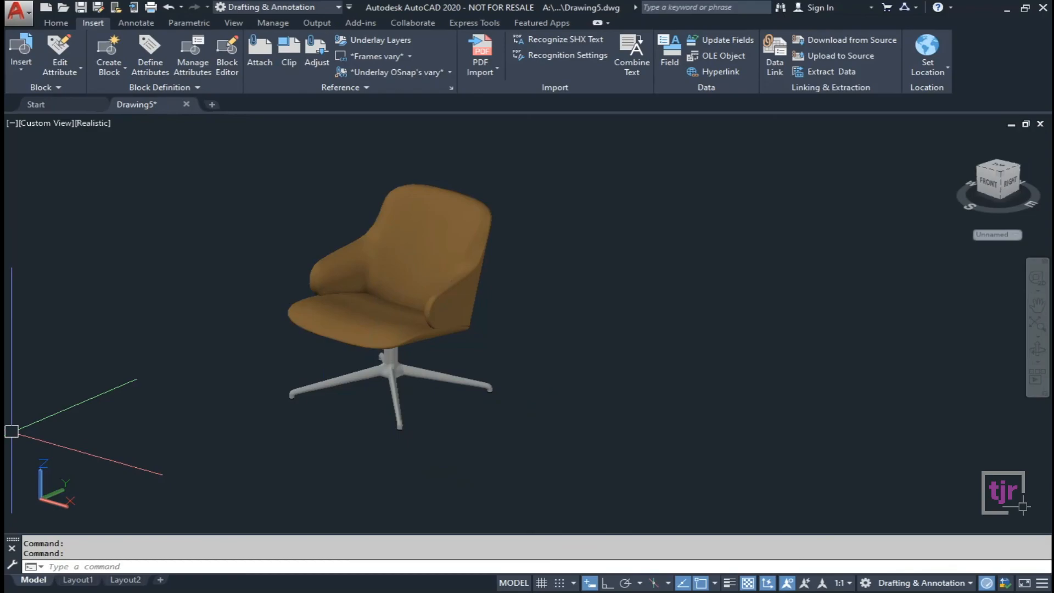
Compare against the Chapter 9 reference image, then pan the chair into position.
key(alt+Tab)
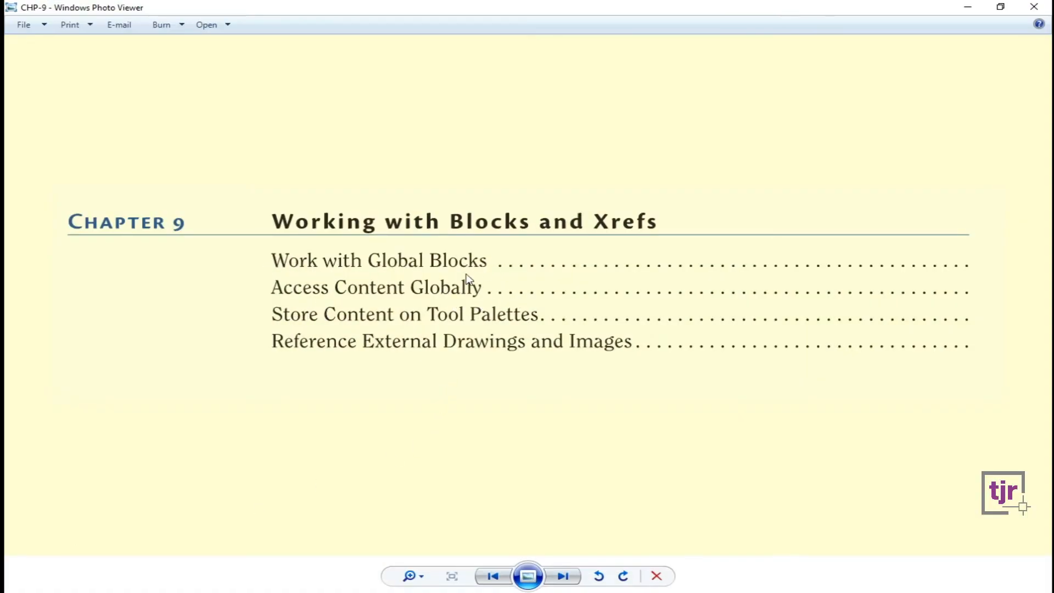
click(968, 7)
click(477, 362)
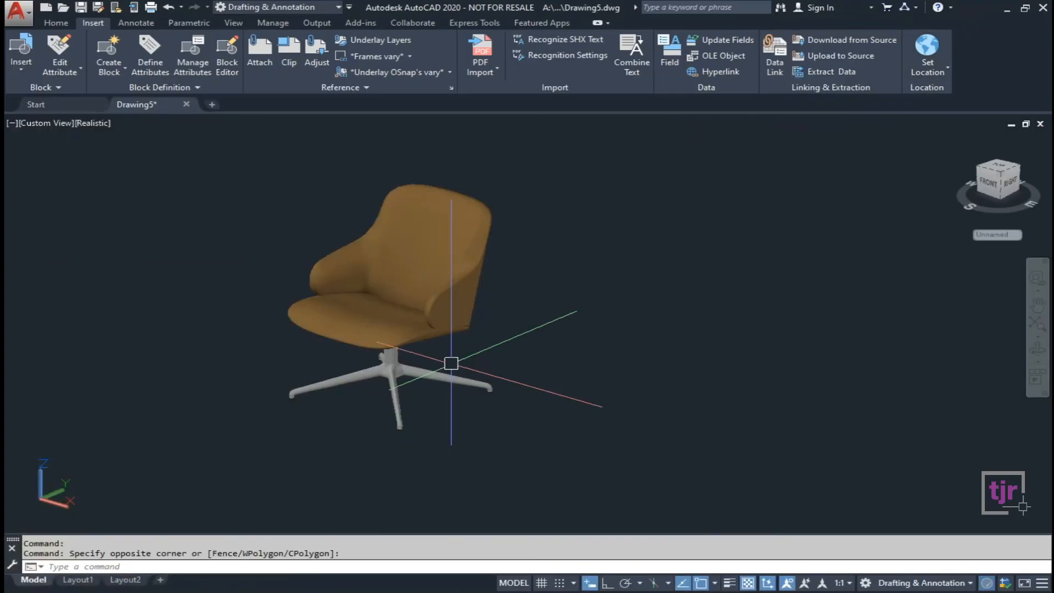
middle_drag(640, 341, 656, 365)
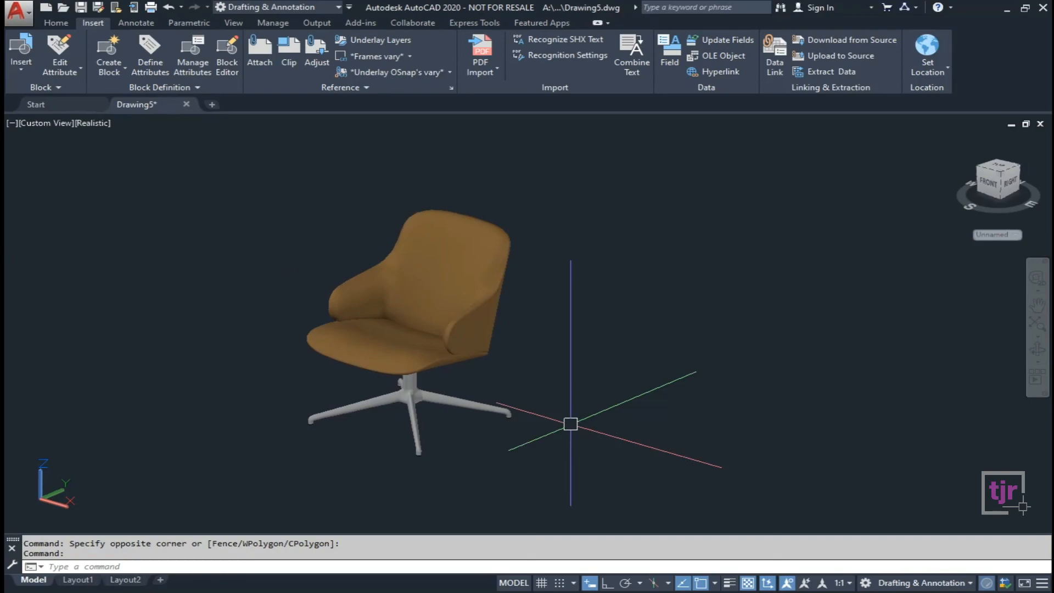